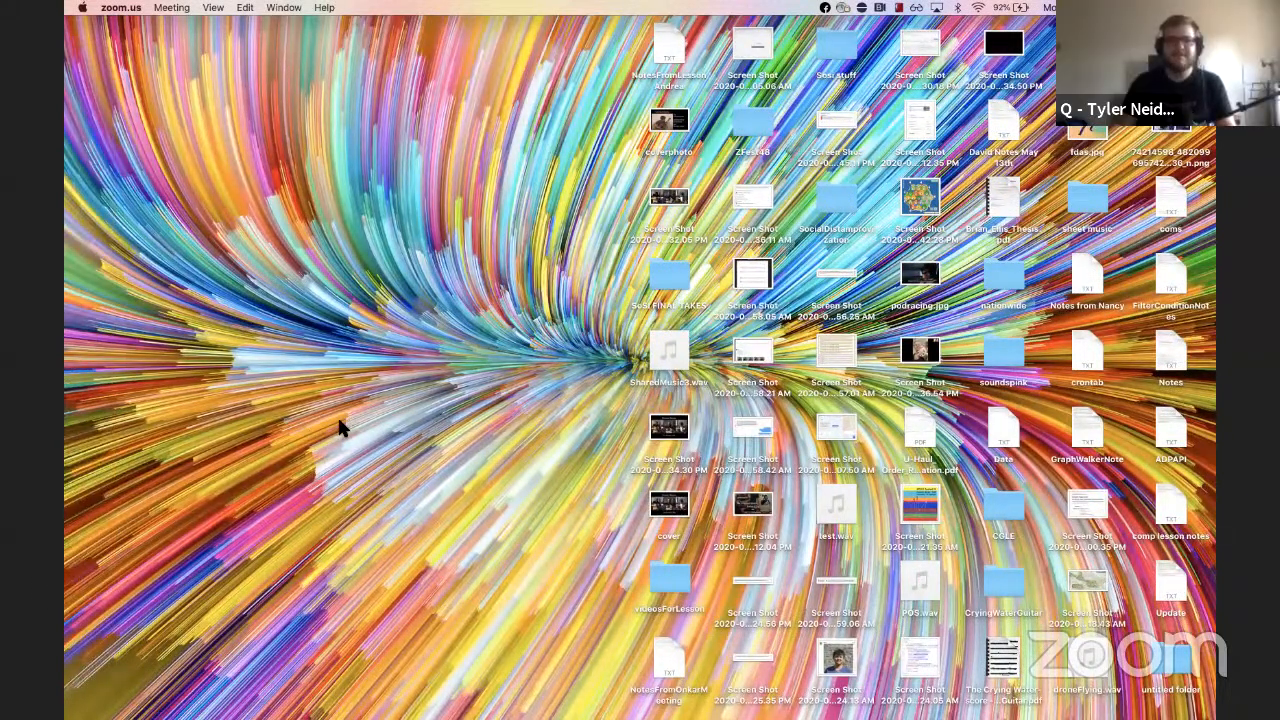
Step: Launch DaVinci Resolve through Spotlight search
key("super+space")
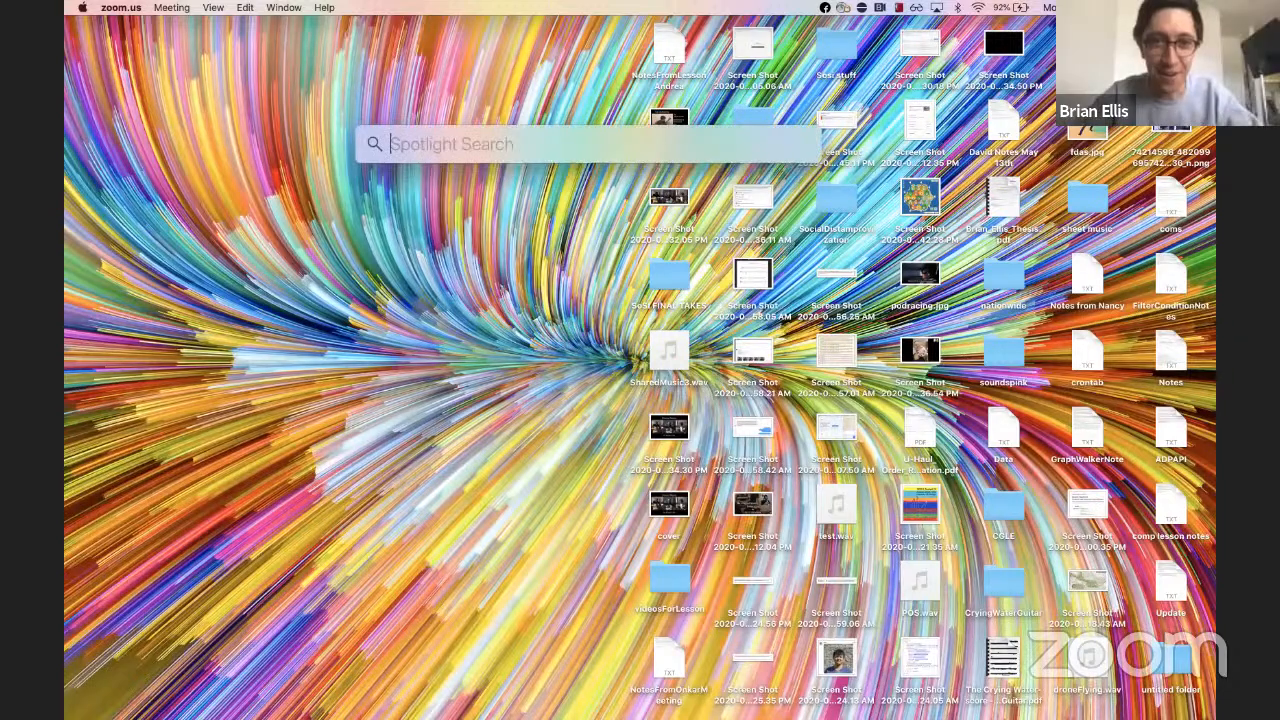
type("da")
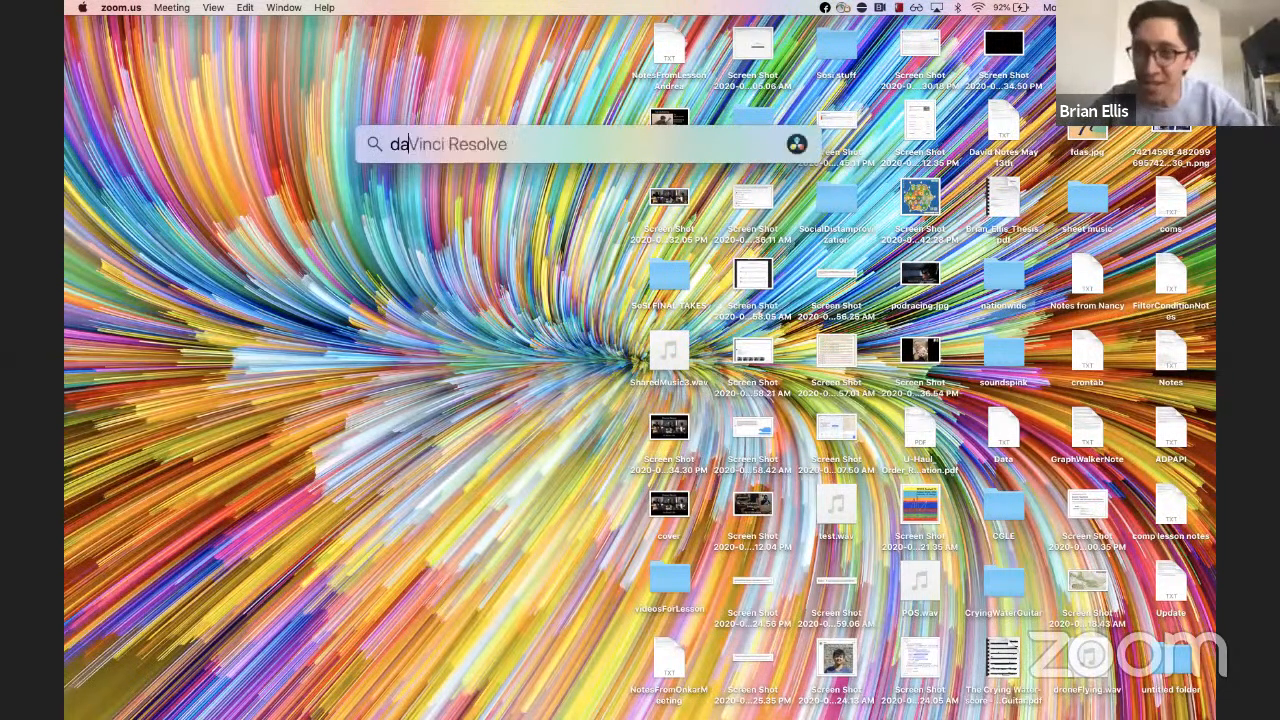
key("Return")
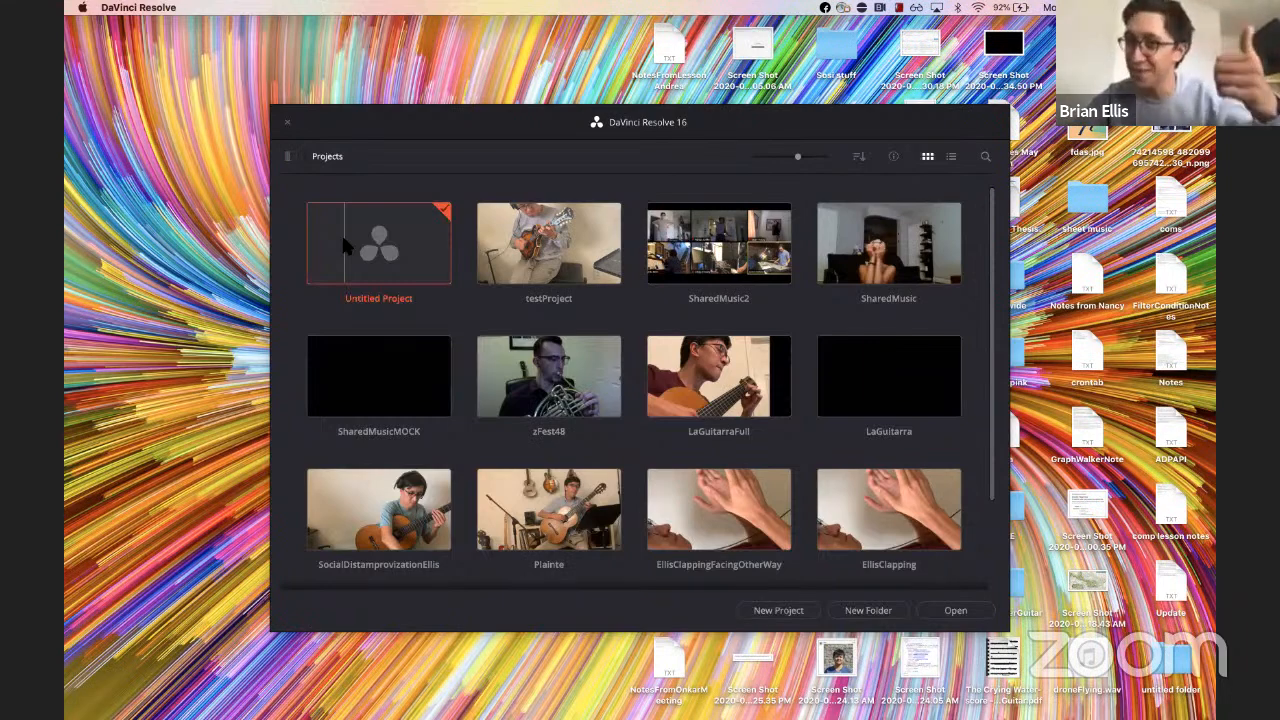
Step: Open the Untitled Project from the project manager
scroll(491, 465, "down", 3)
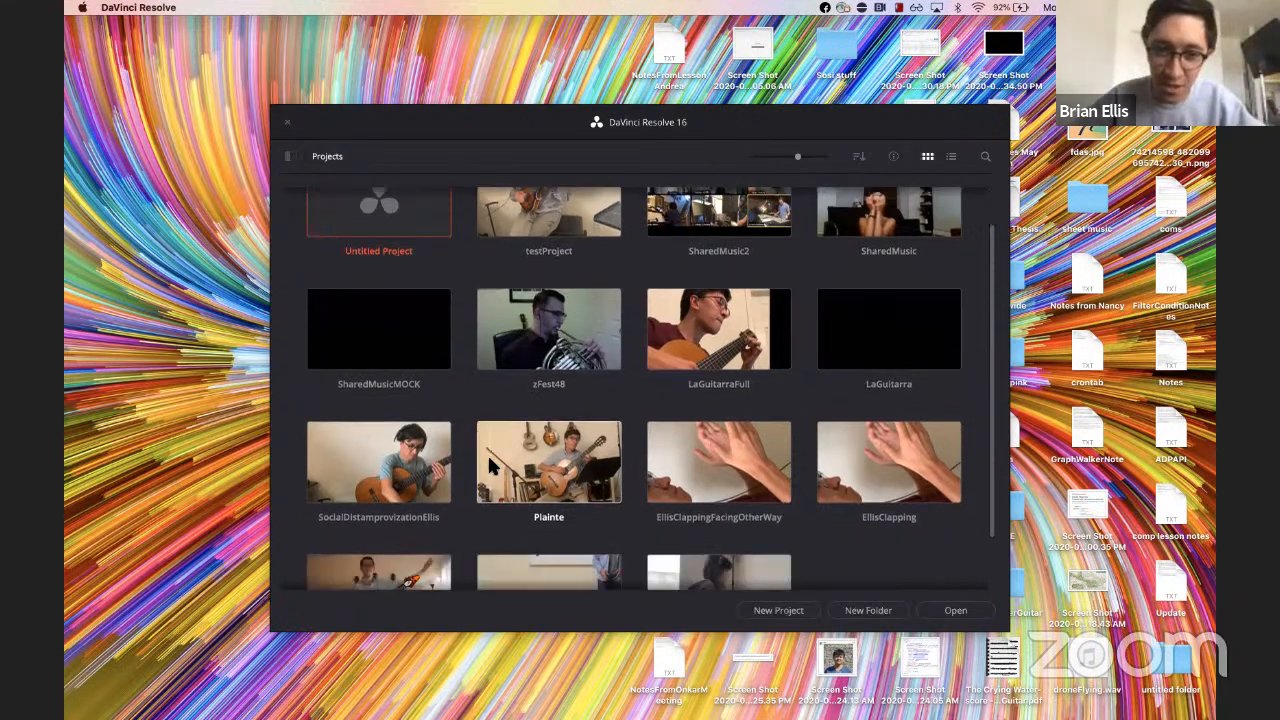
scroll(491, 465, "up", 2)
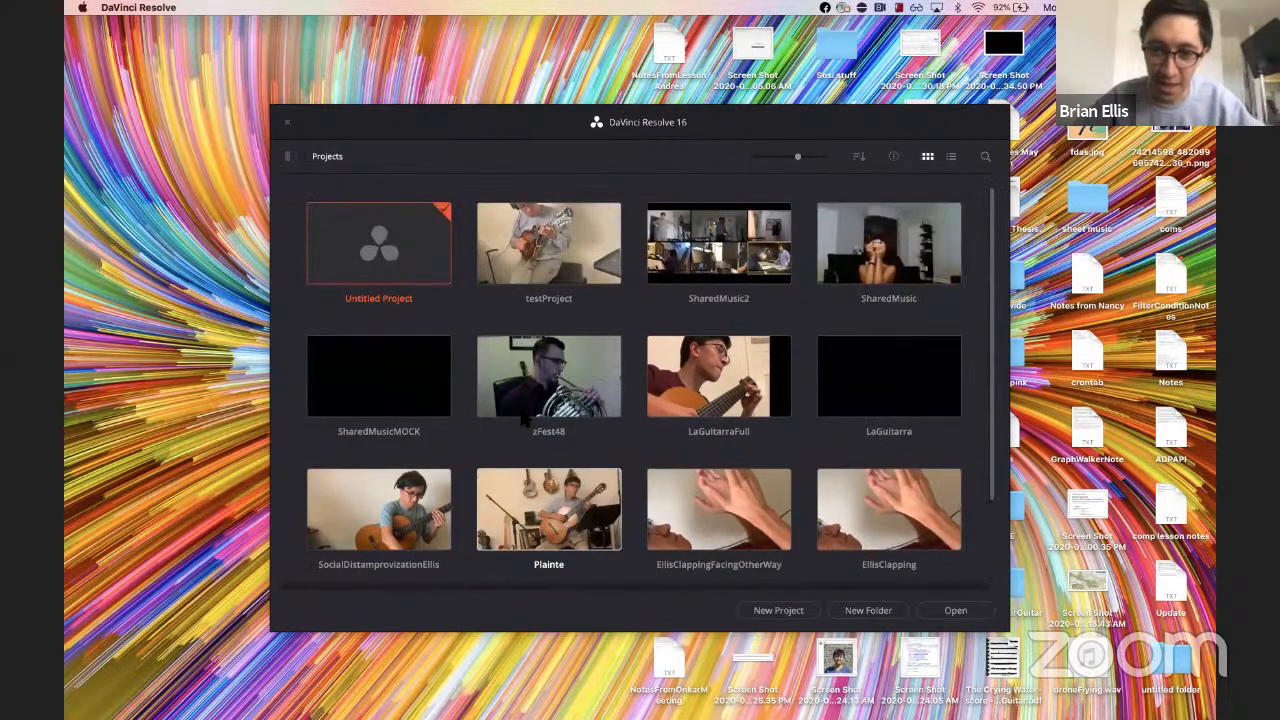
scroll(483, 390, "up", 1)
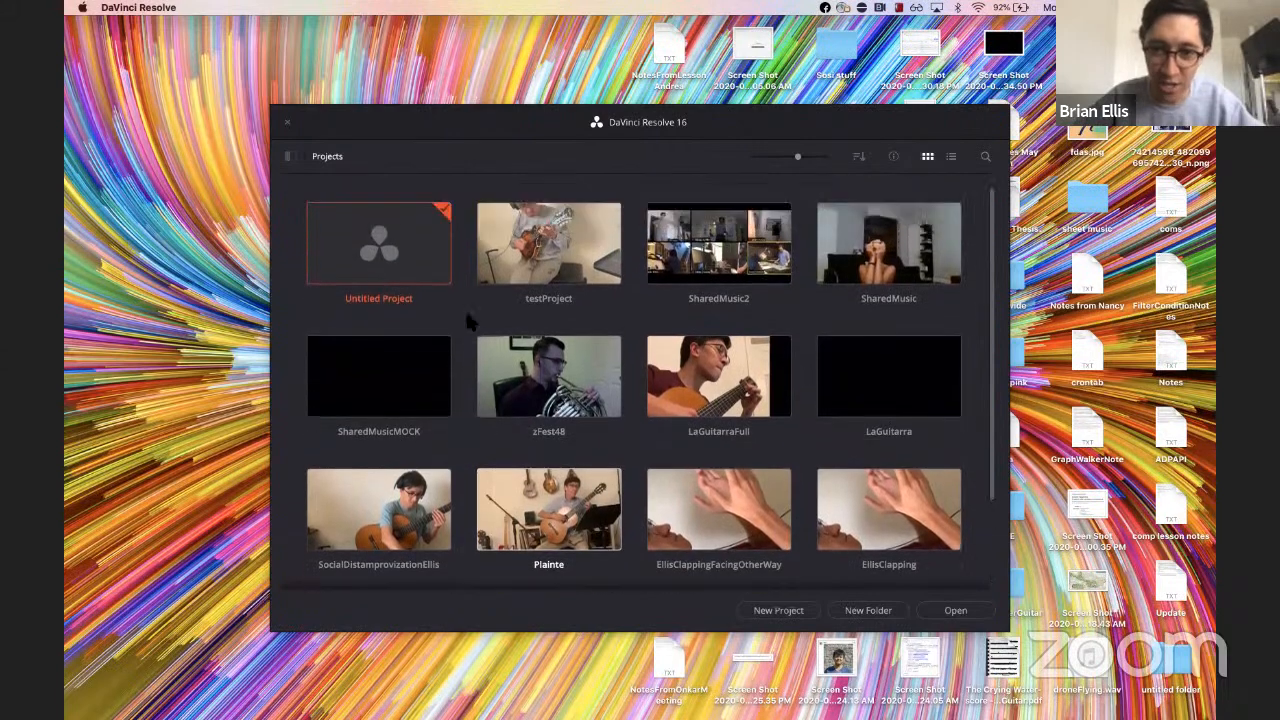
double_click(415, 258)
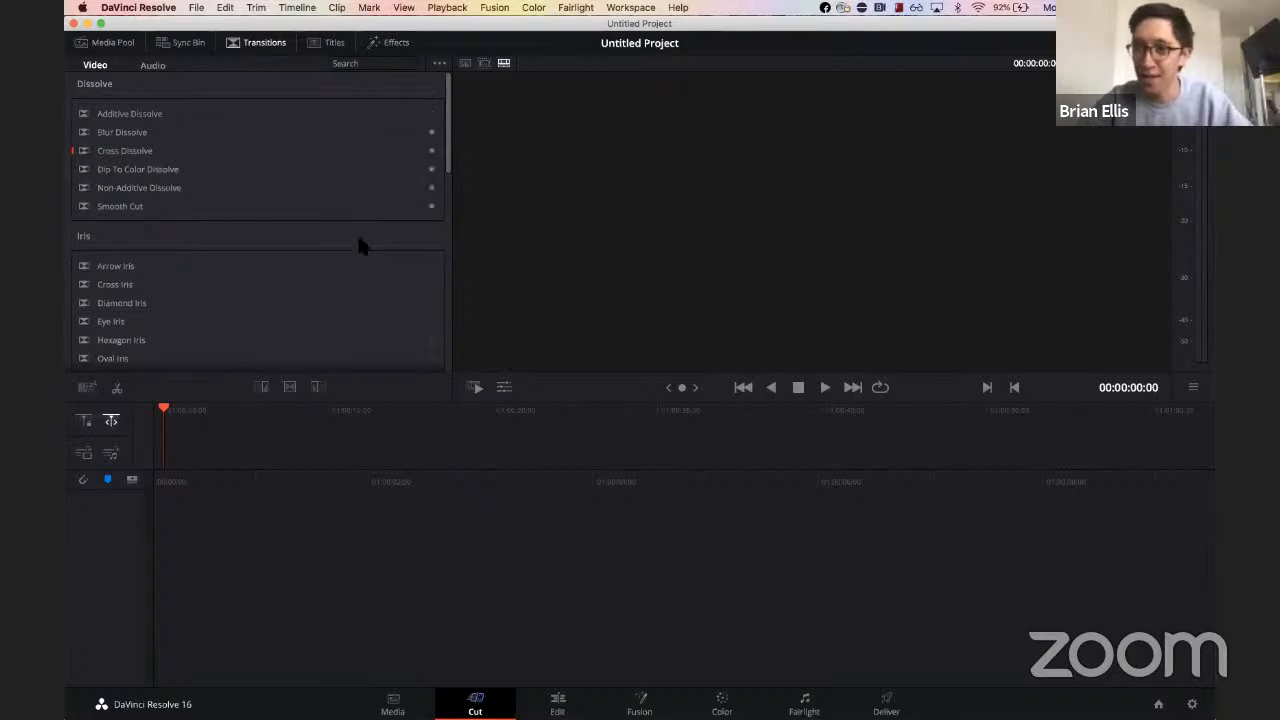
Step: Open the videosForLesson folder from the desktop in Finder
key("ctrl+Up")
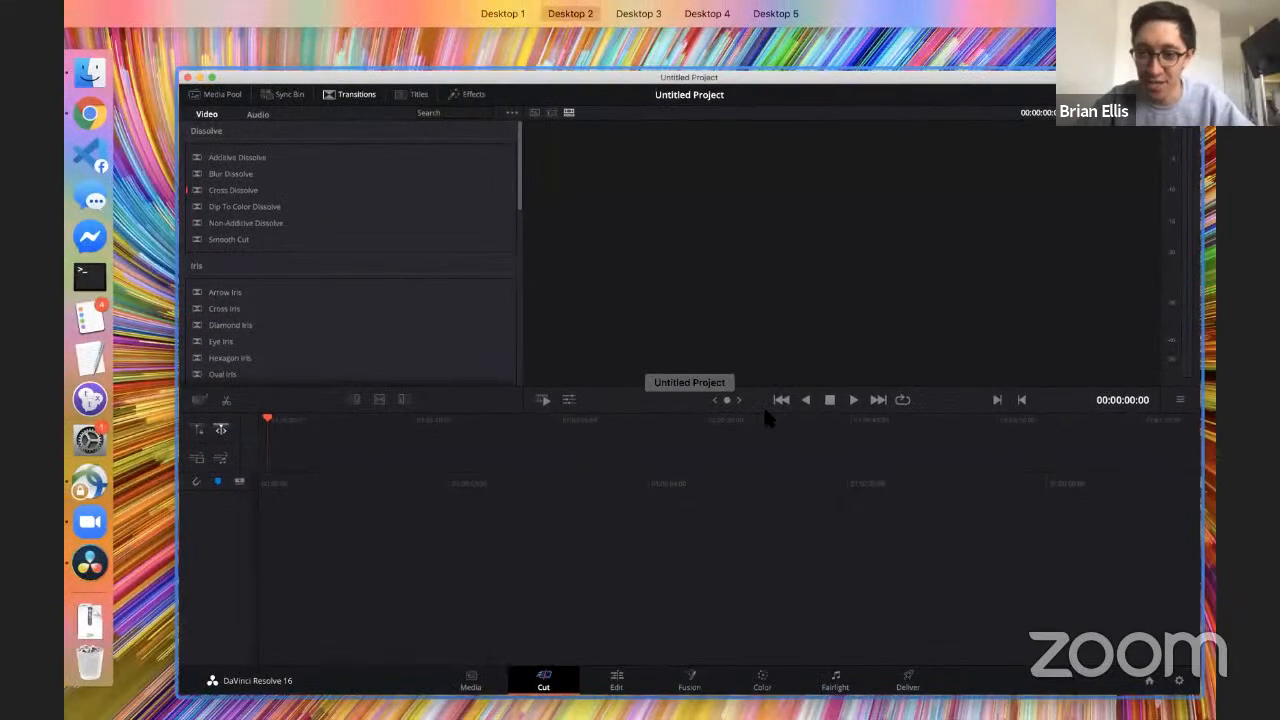
left_click(949, 593)
key("F11")
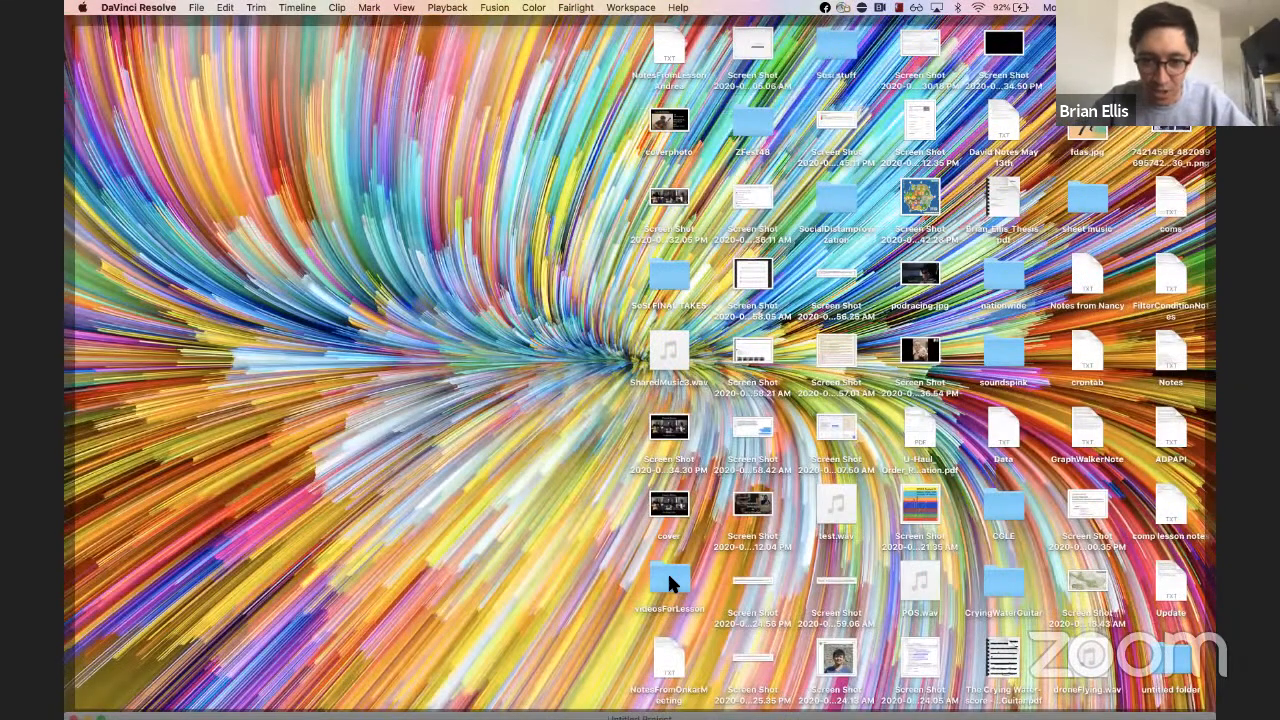
double_click(669, 576)
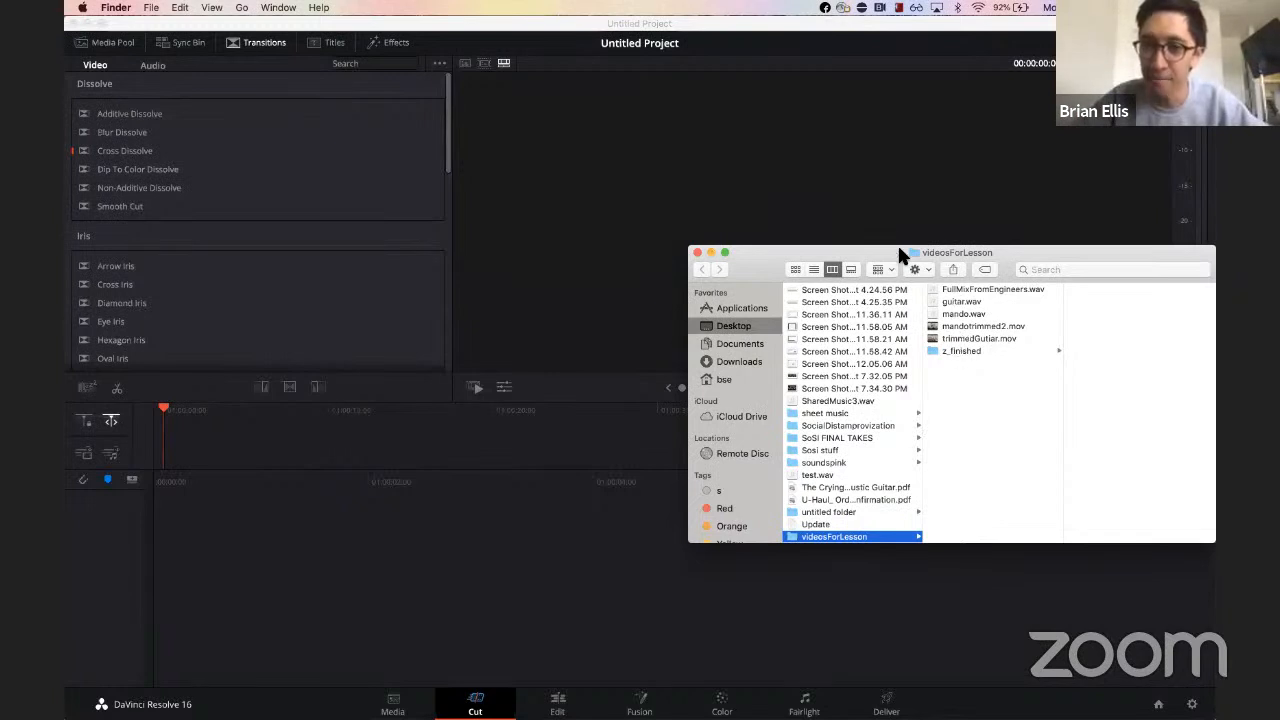
Step: Add mandotrimmed2.mov to the timeline and change the timeline frame rate to match the clip
left_click_drag(947, 253, 872, 252)
left_click(929, 325)
left_click(916, 337)
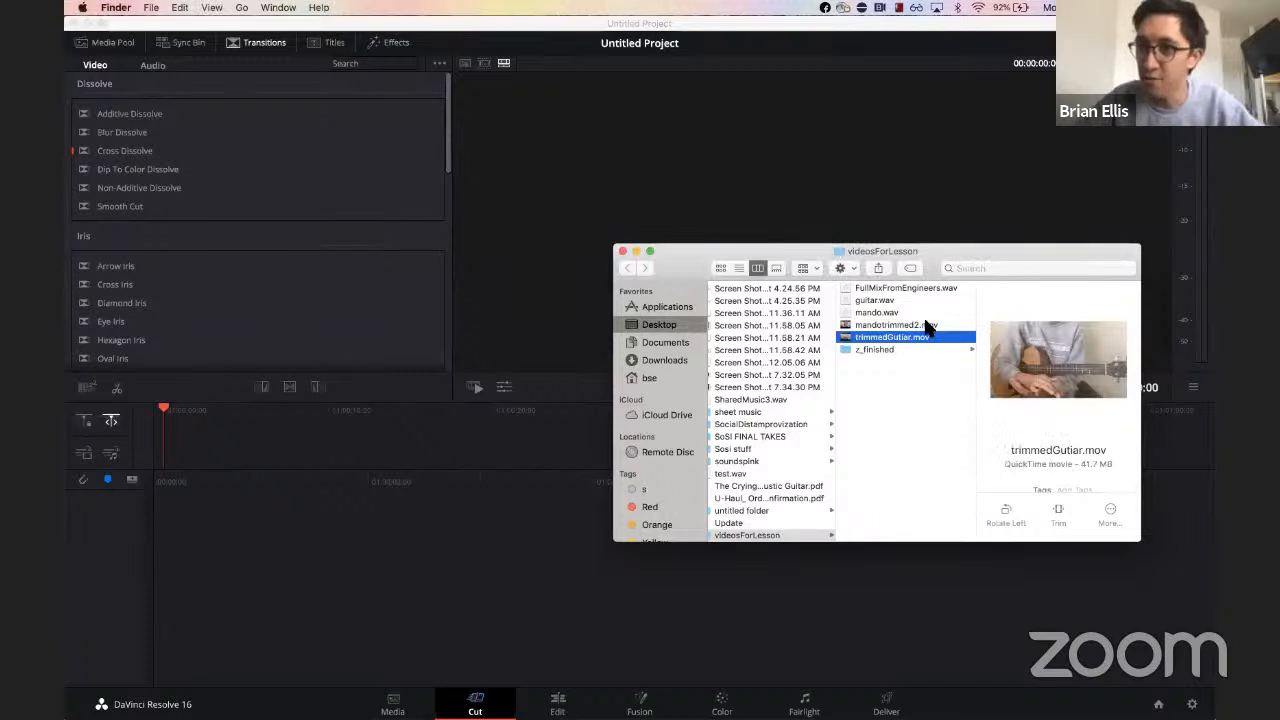
left_click(927, 325)
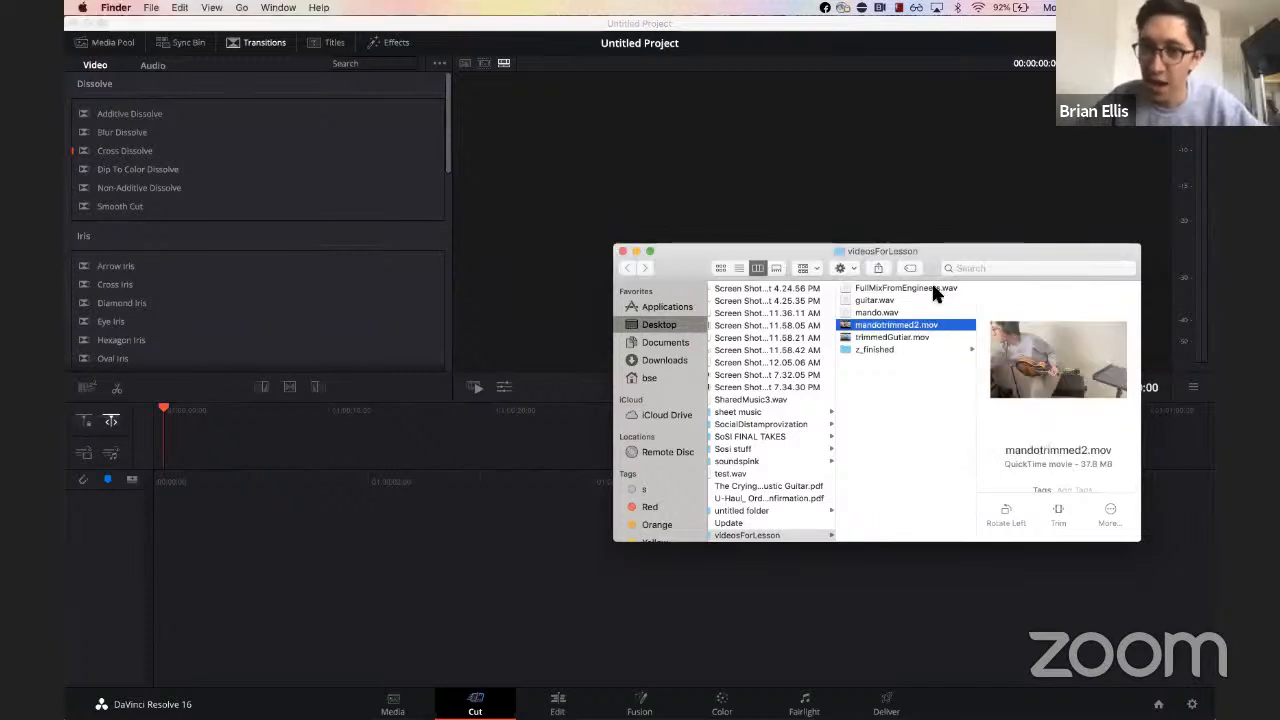
left_click(932, 287)
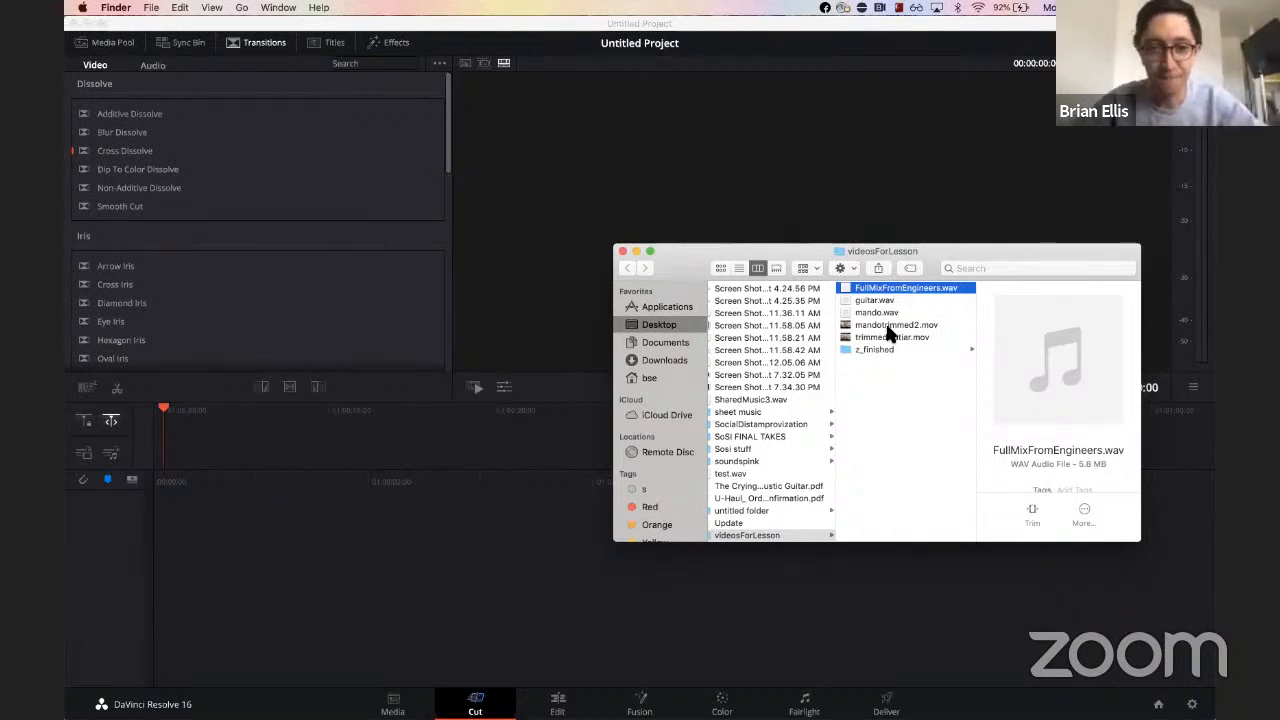
left_click_drag(888, 334, 291, 424)
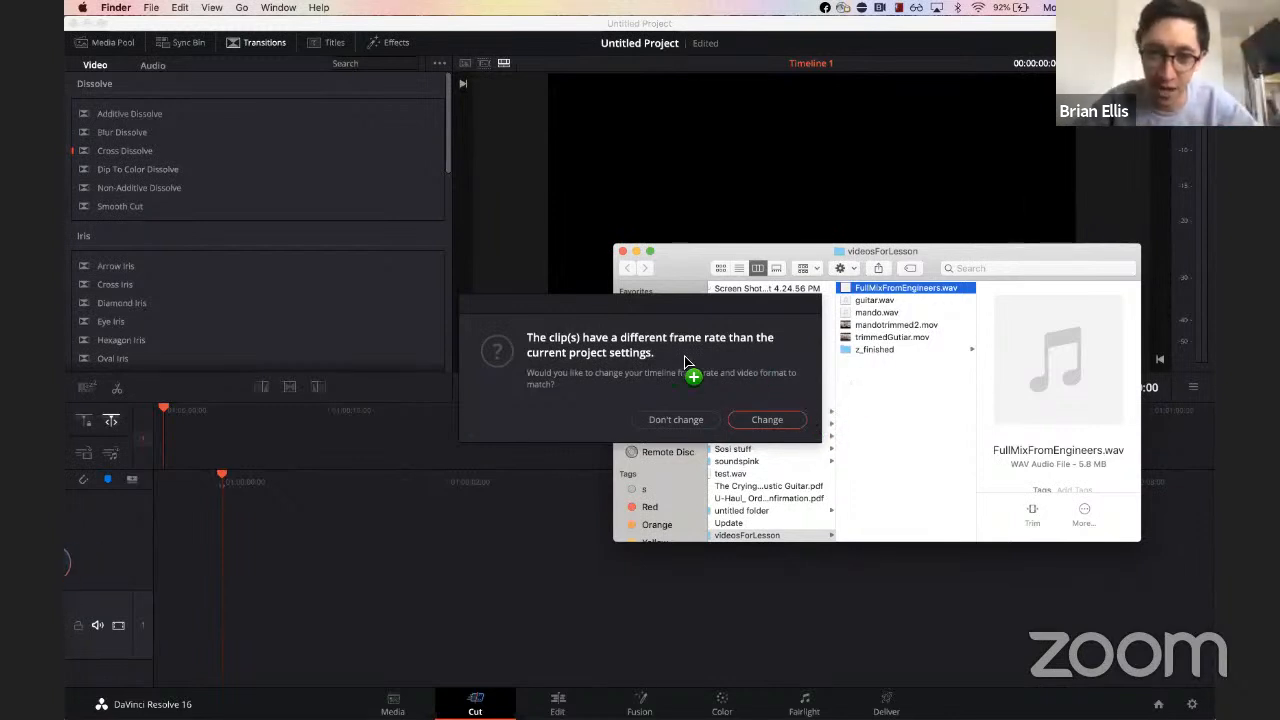
left_click(767, 420)
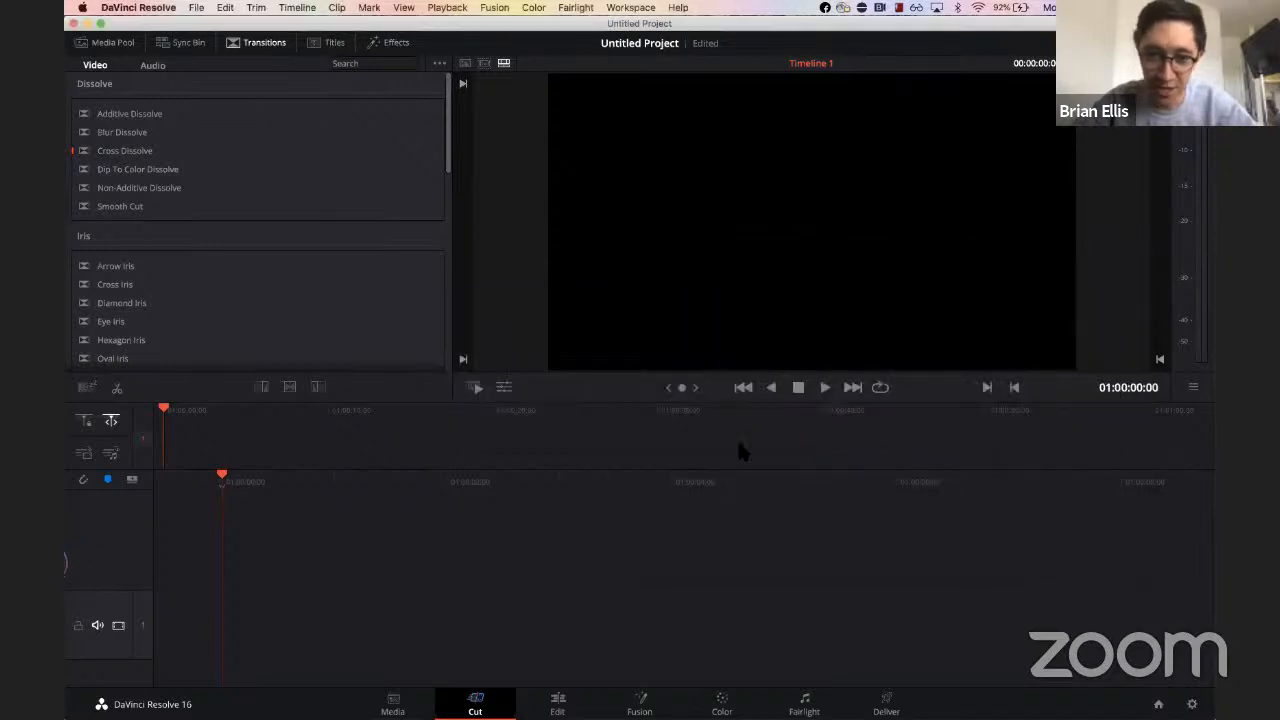
Step: Play back the mandolin clip in the timeline
key("ctrl+Up")
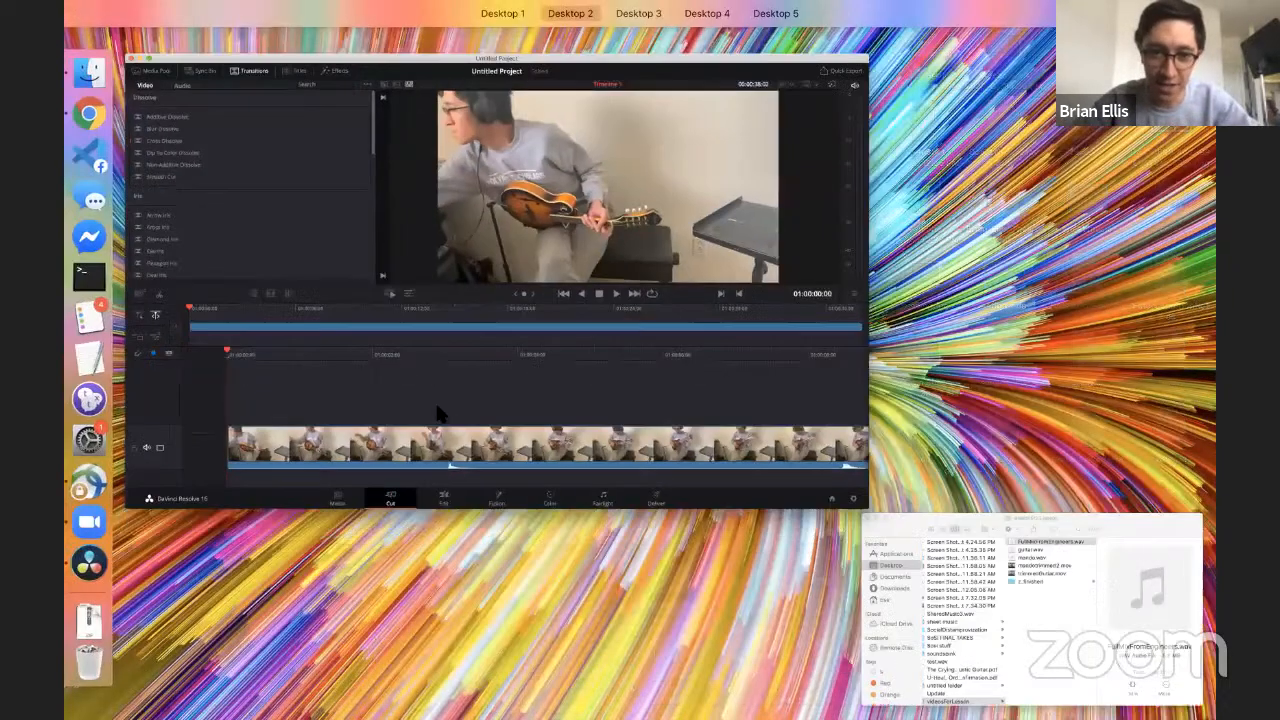
left_click(438, 408)
left_click(438, 408)
key("space")
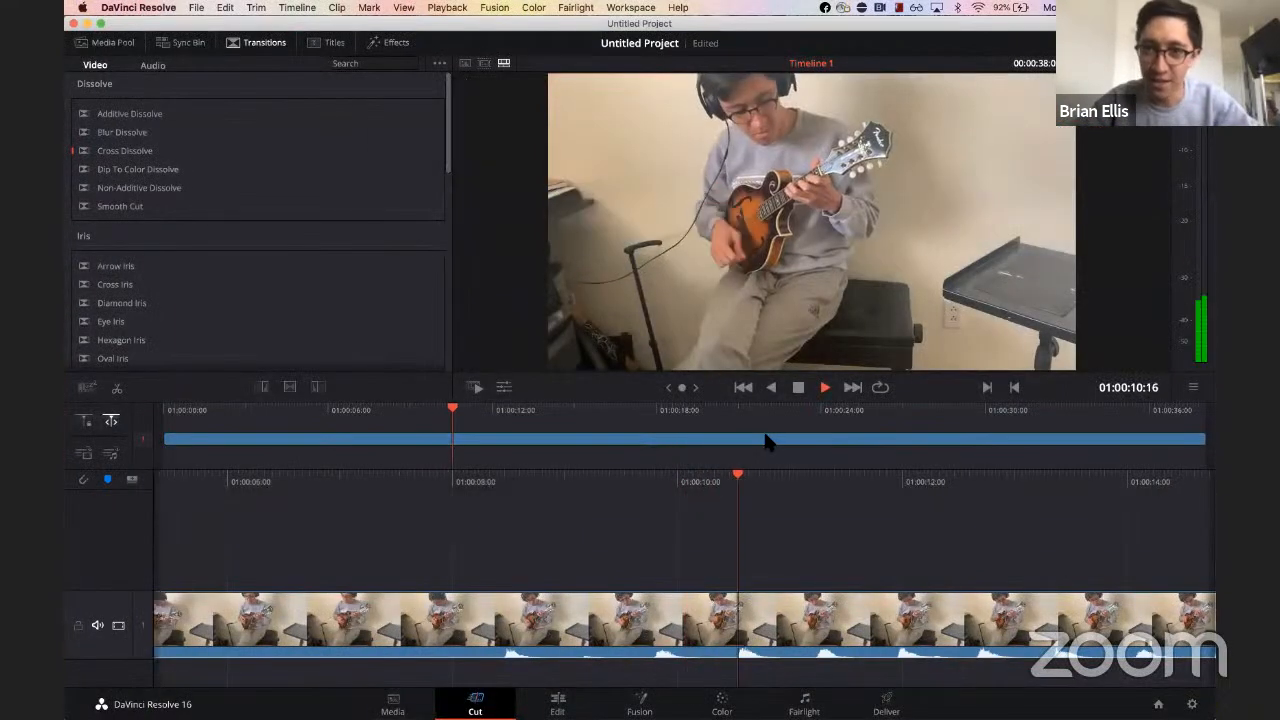
key("space")
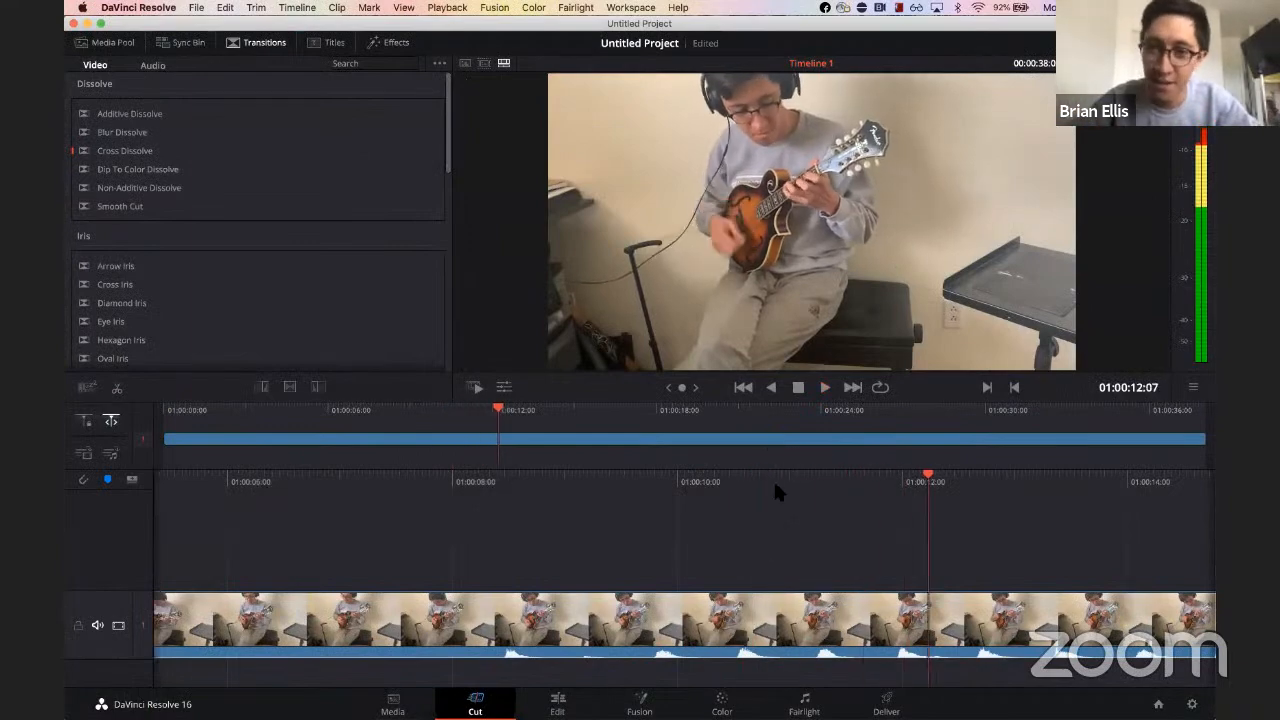
Step: Add trimmedGutiar.mov on a second video track above the mandolin clip and play it back
key("ctrl+Up")
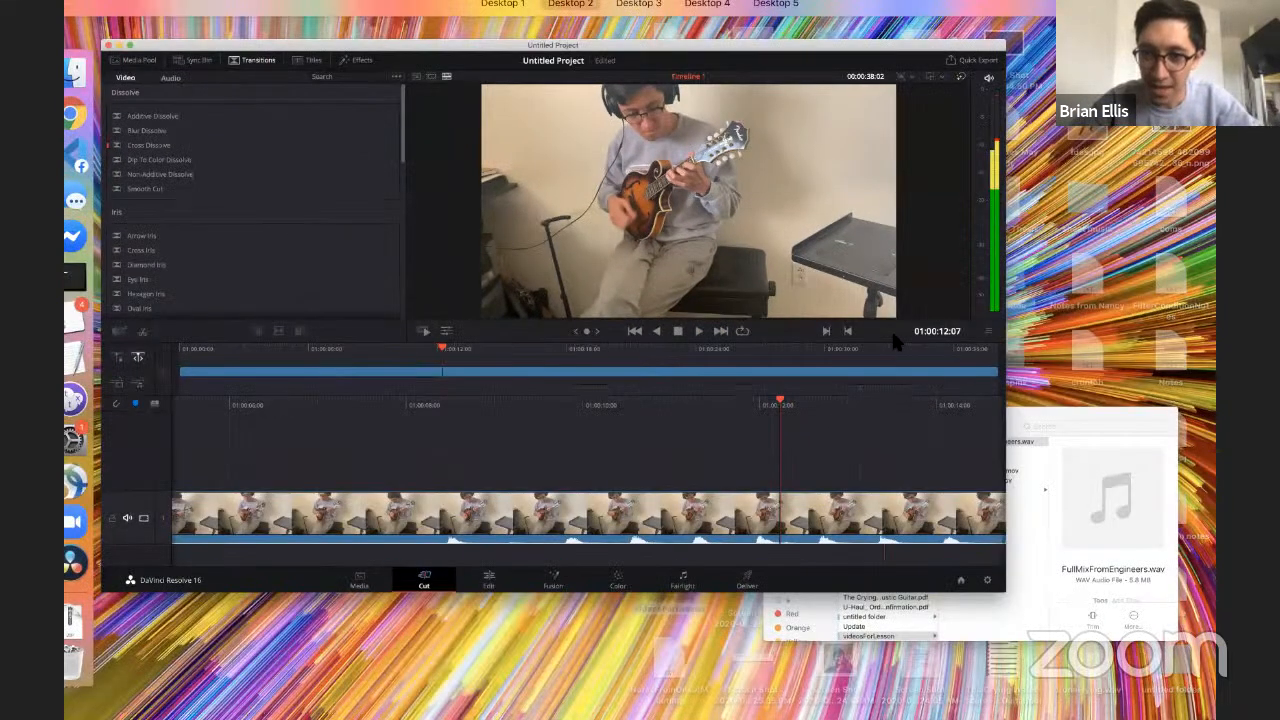
left_click(892, 335)
left_click_drag(892, 336, 282, 440)
left_click(600, 392)
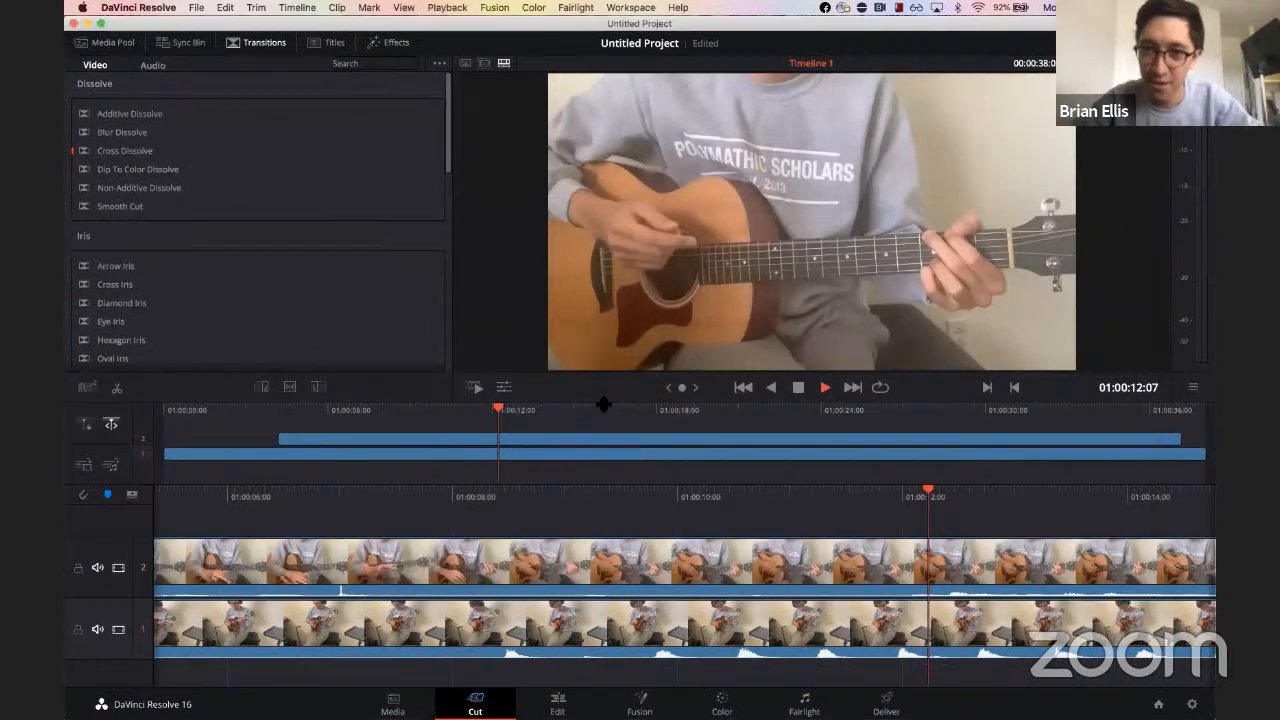
key("space")
key("space")
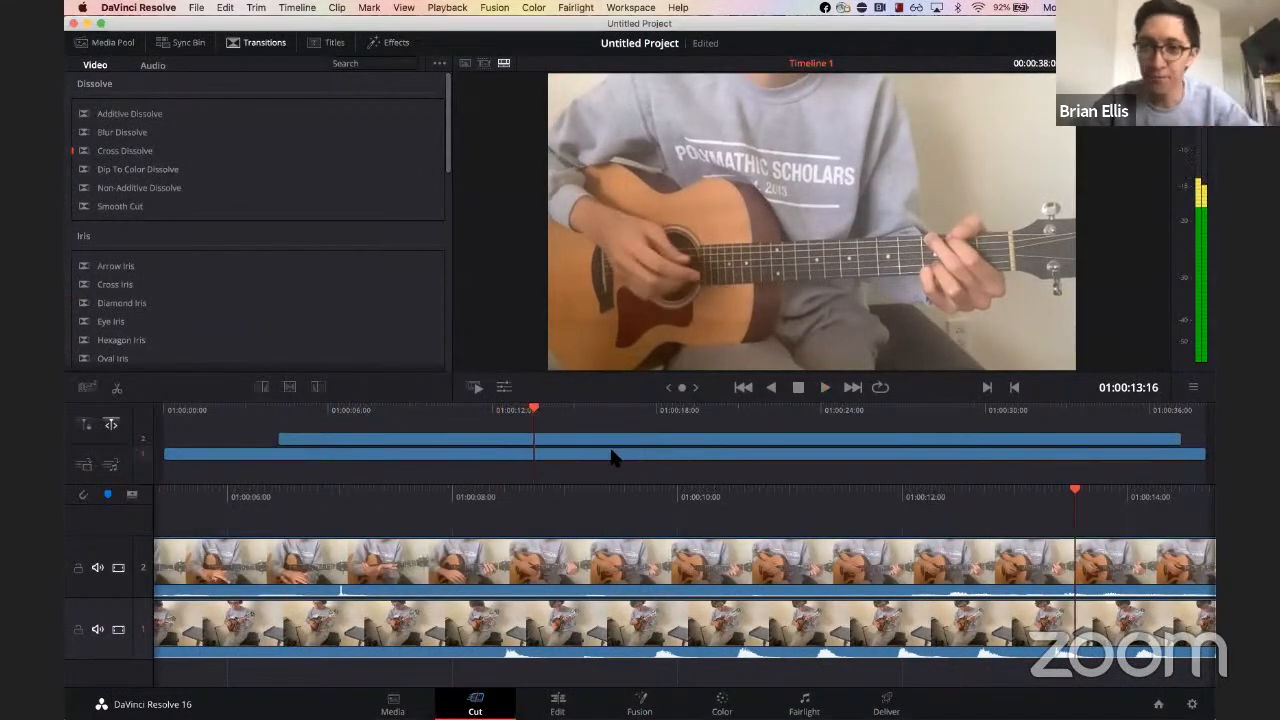
Step: Add FullMixFromEngineers.wav to the timeline on an audio track
key("ctrl+Up")
left_click(1061, 593)
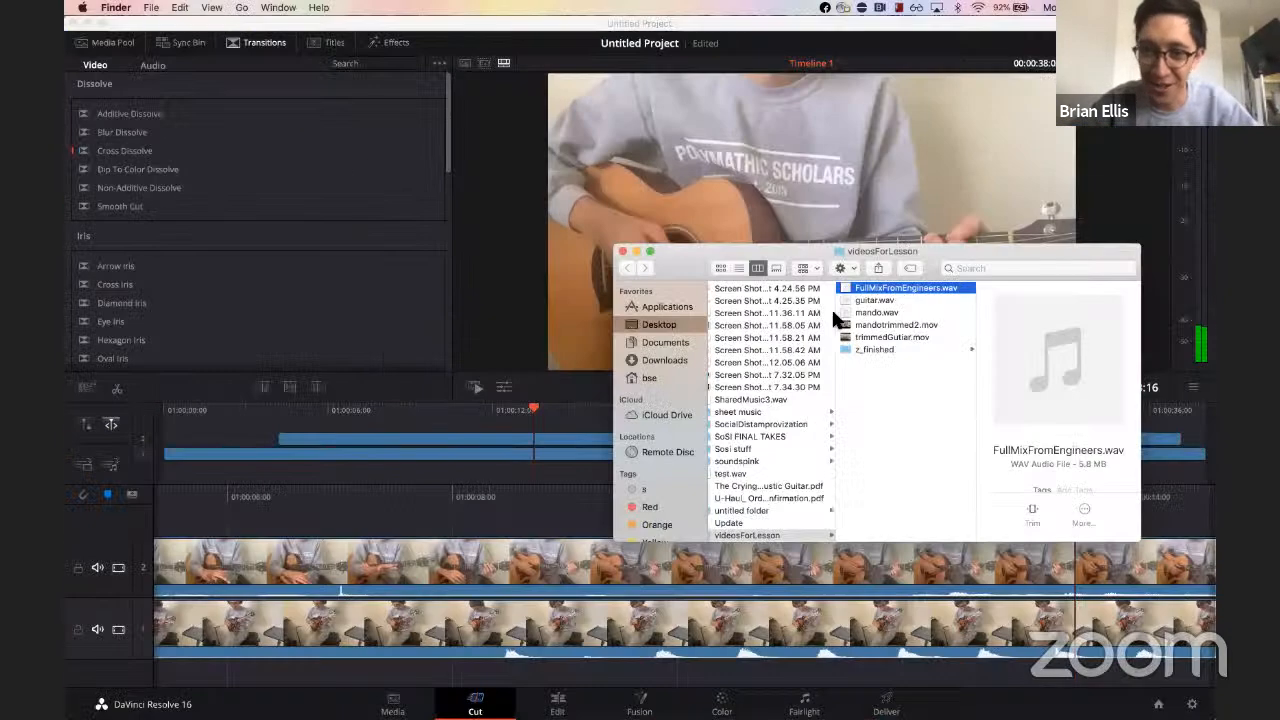
left_click_drag(880, 288, 294, 670)
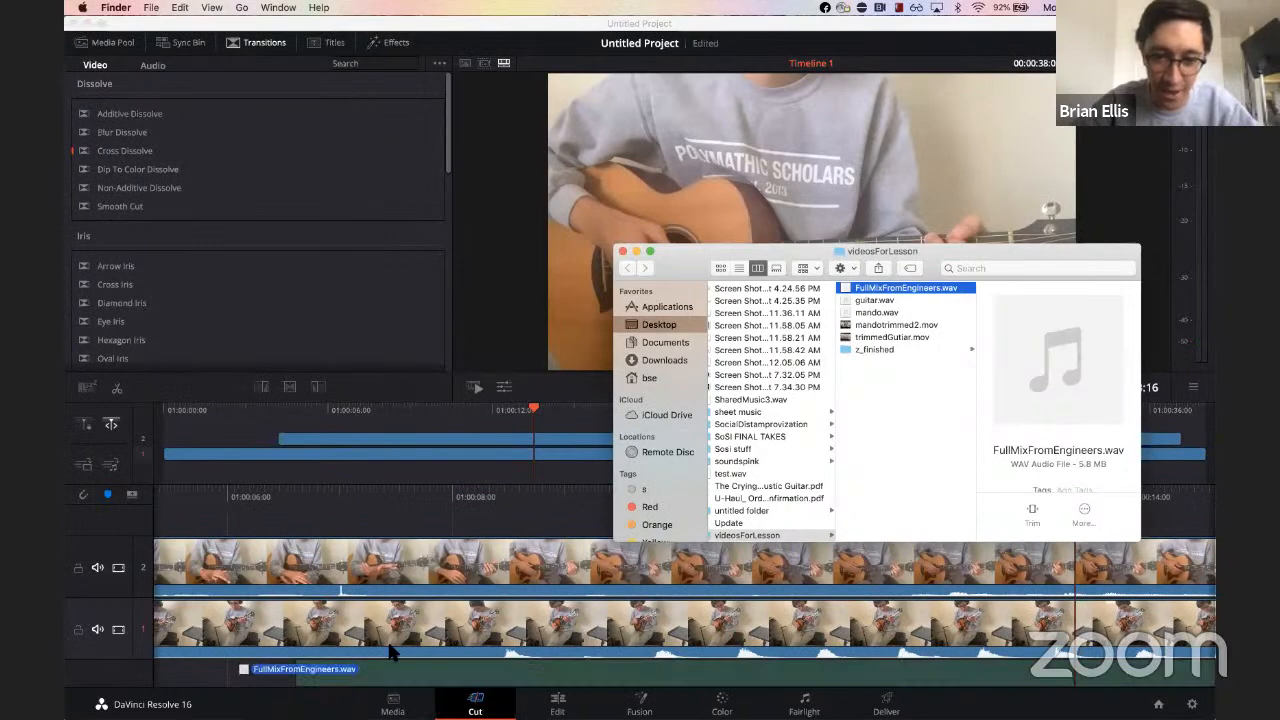
left_click(453, 517)
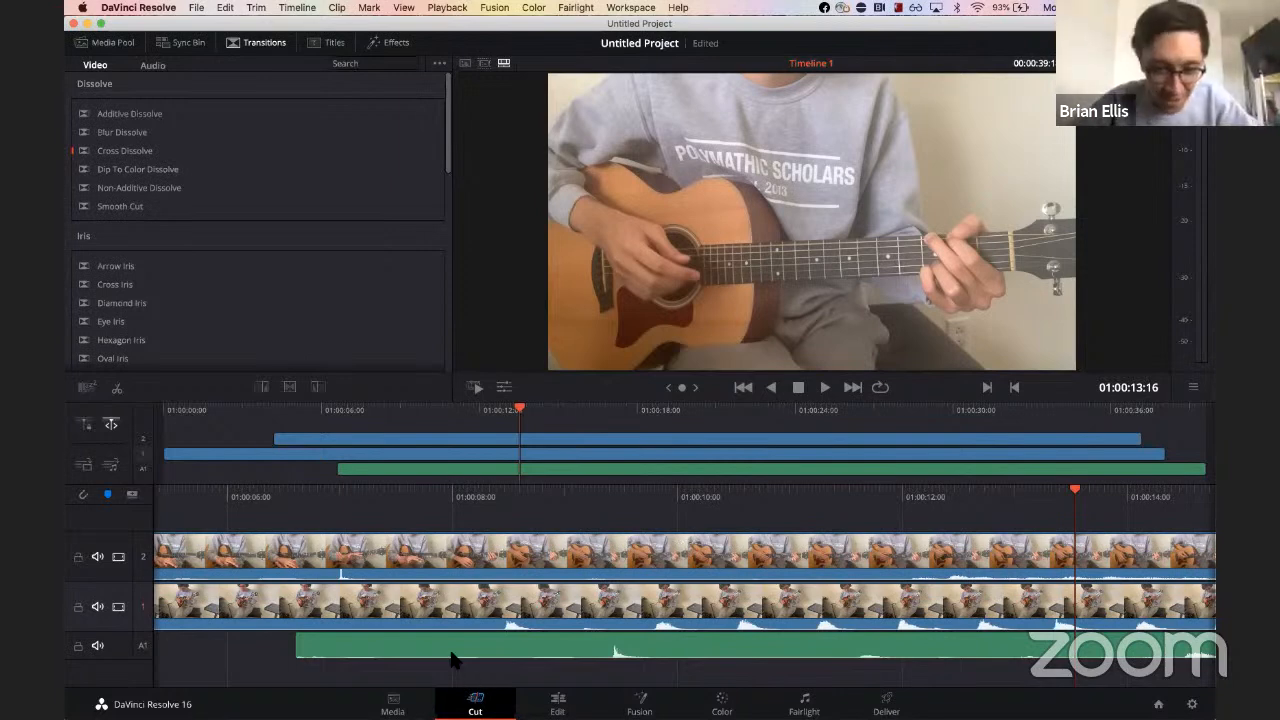
Step: Slide the FullMixFromEngineers audio clip earlier in the timeline
left_click_drag(463, 654, 319, 654)
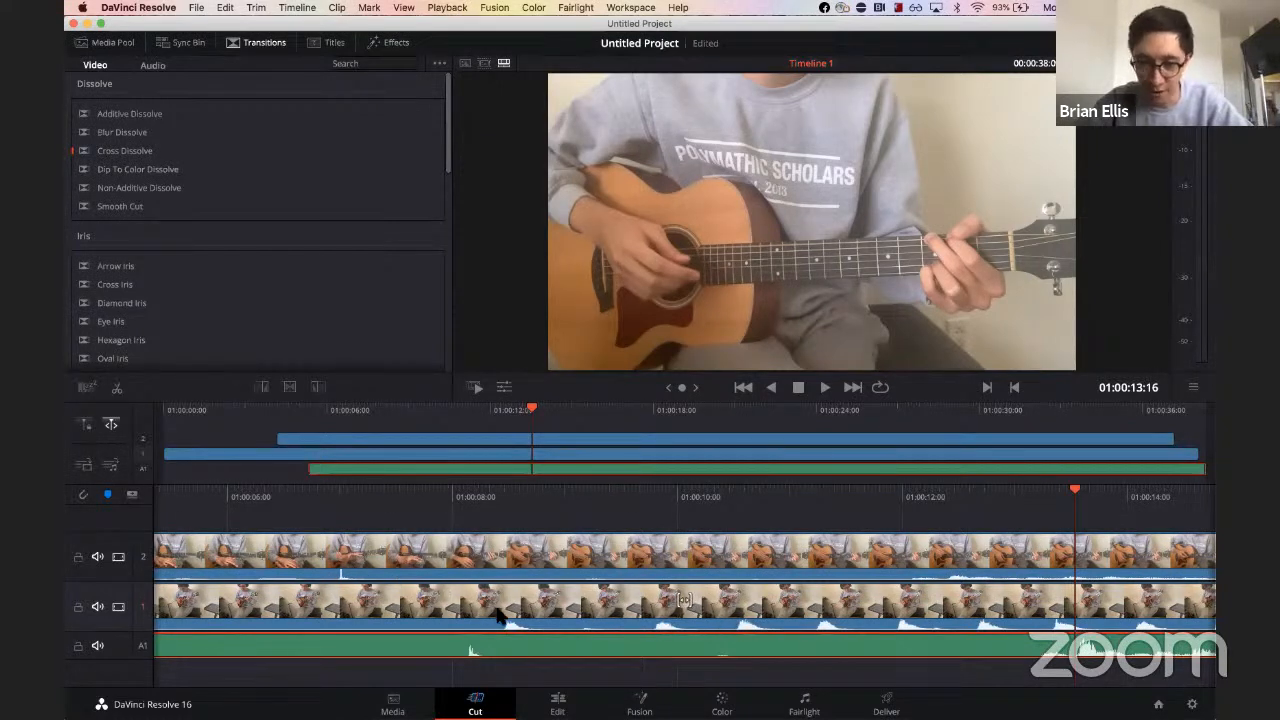
scroll(502, 610, "left", 5)
scroll(497, 615, "right", 2)
scroll(497, 615, "left", 3)
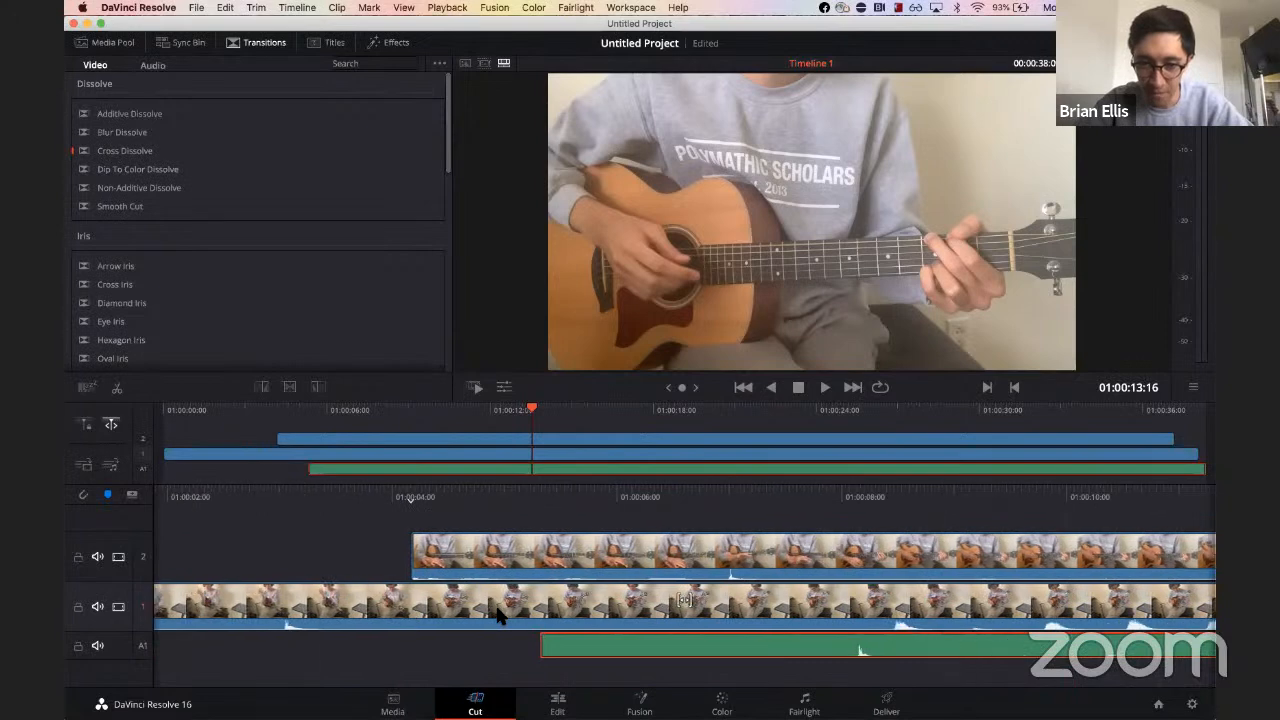
scroll(497, 615, "right", 2)
scroll(497, 615, "left", 1)
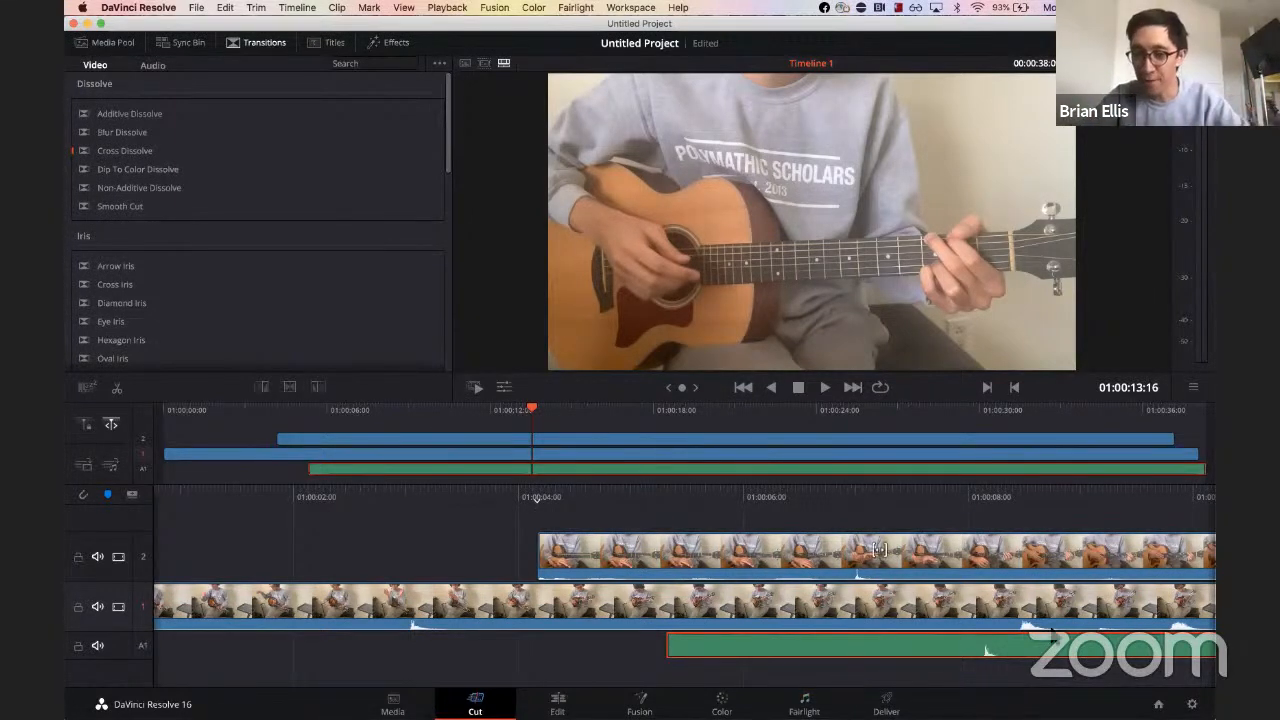
Step: Move the guitar clip and the audio clip to the start of the timeline, aligned with the mandolin clip
left_click_drag(558, 570, 399, 562)
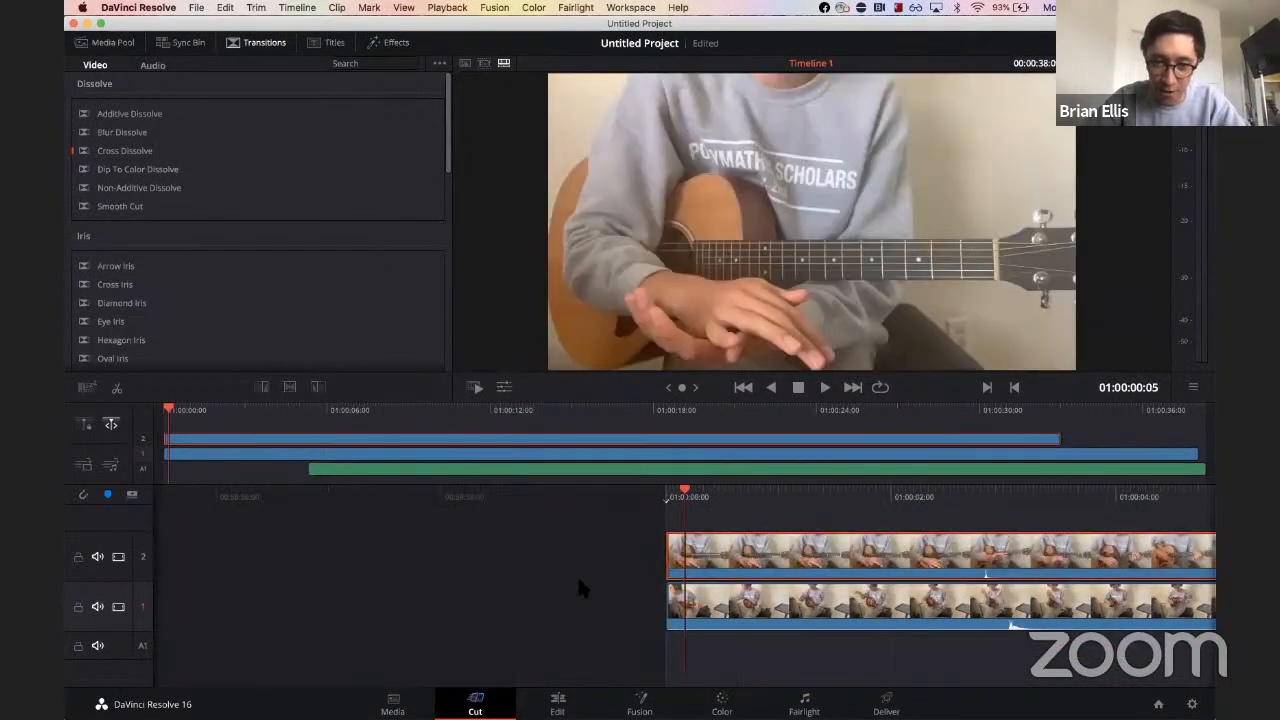
scroll(706, 608, "right", 4)
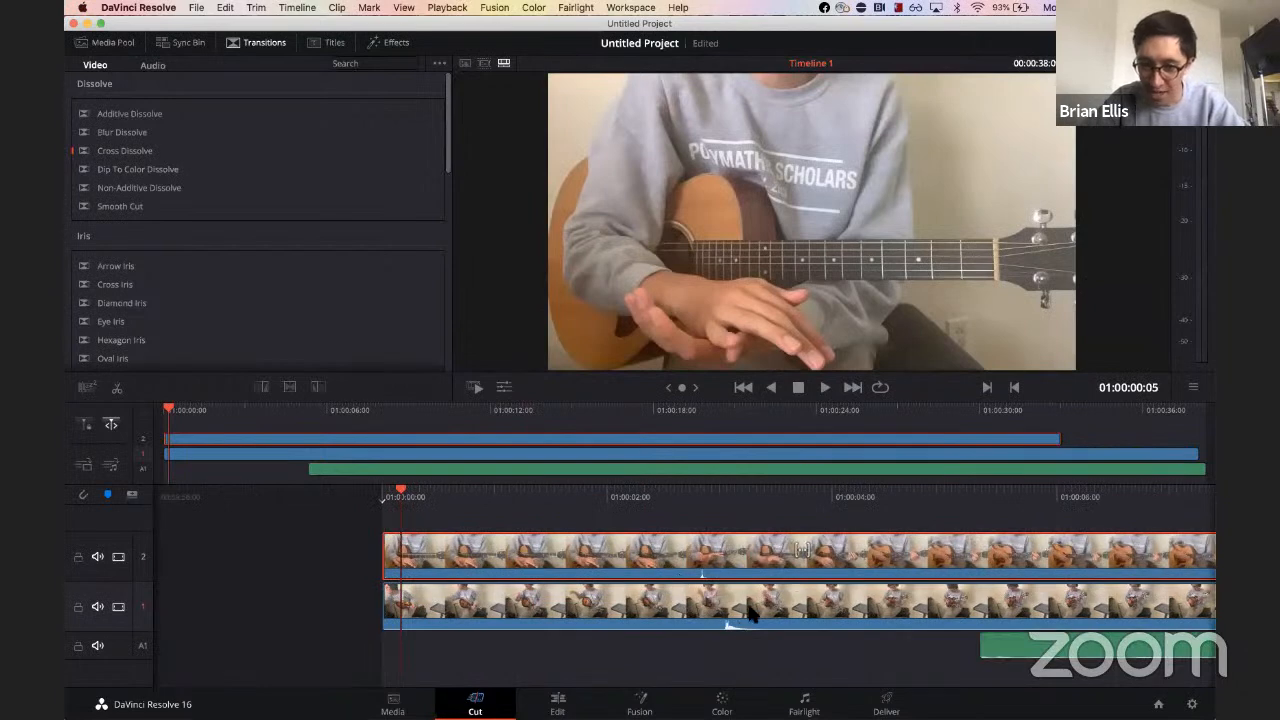
left_click_drag(1035, 647, 439, 653)
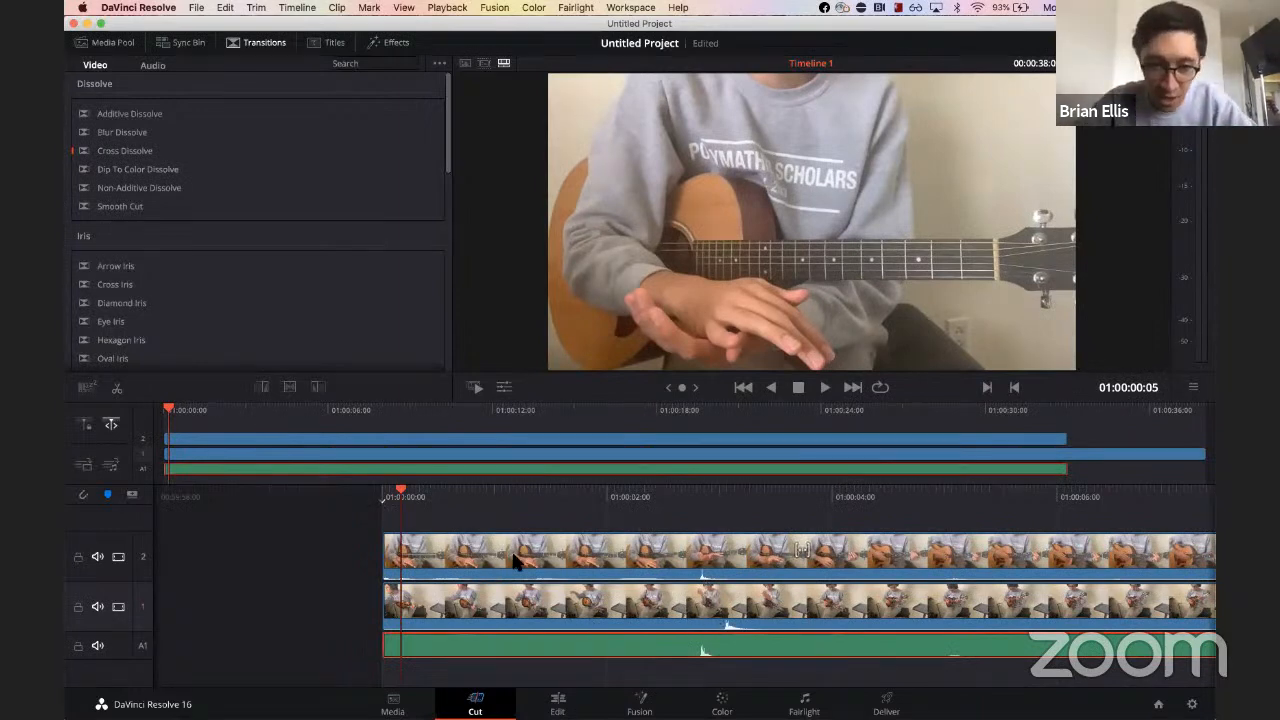
Step: Shift the guitar clip about 2 seconds later and nudge the audio clip slightly right, then review the tracks on the Edit page
left_click_drag(423, 551, 765, 585)
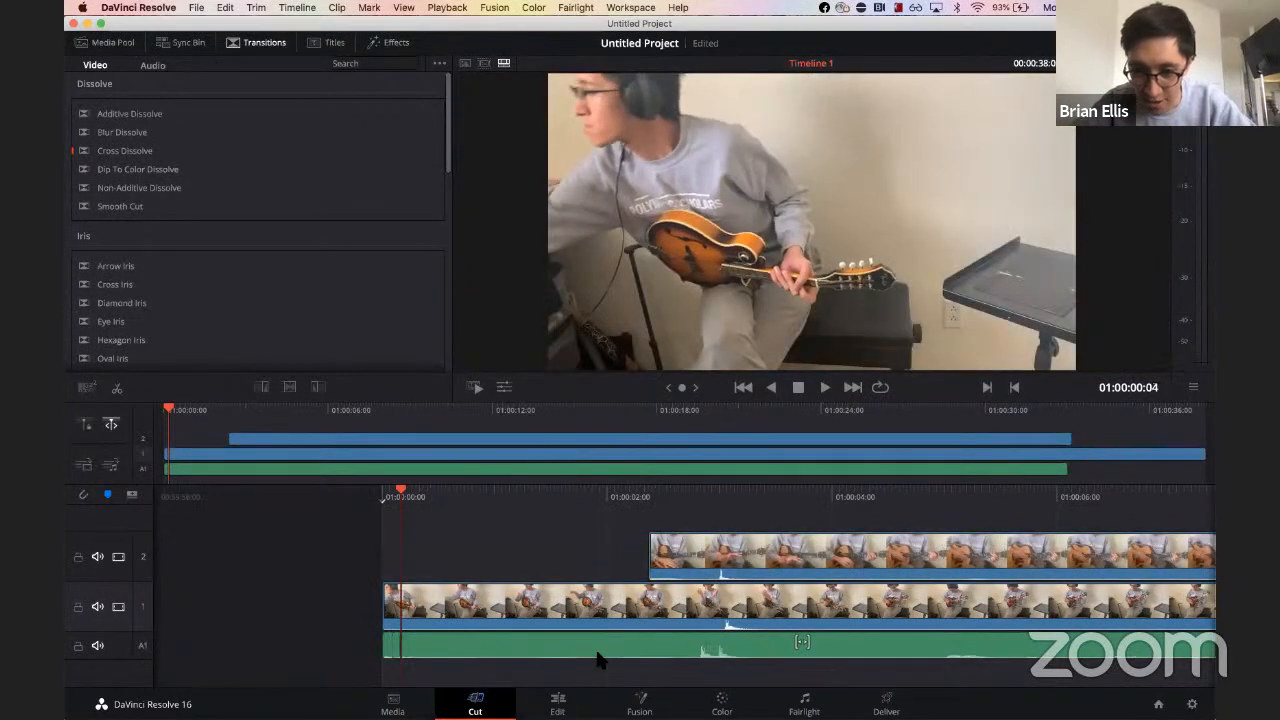
left_click_drag(608, 655, 636, 655)
left_click(716, 556)
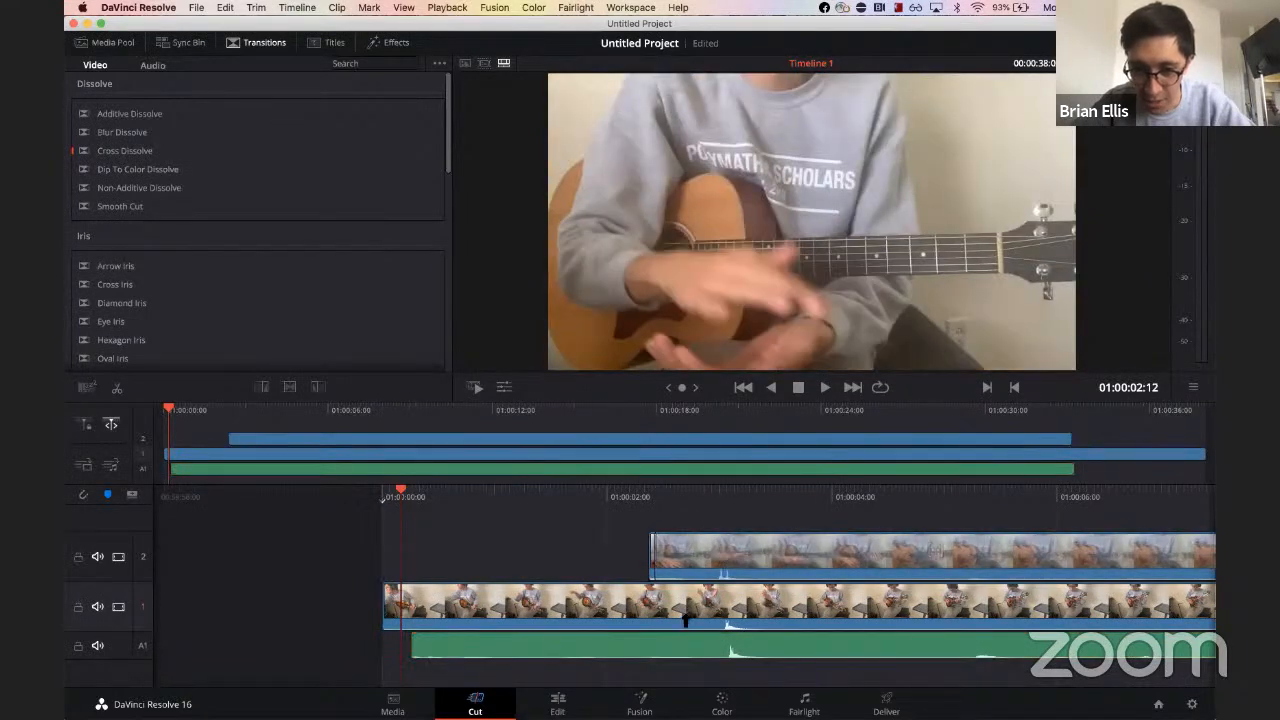
left_click(601, 680)
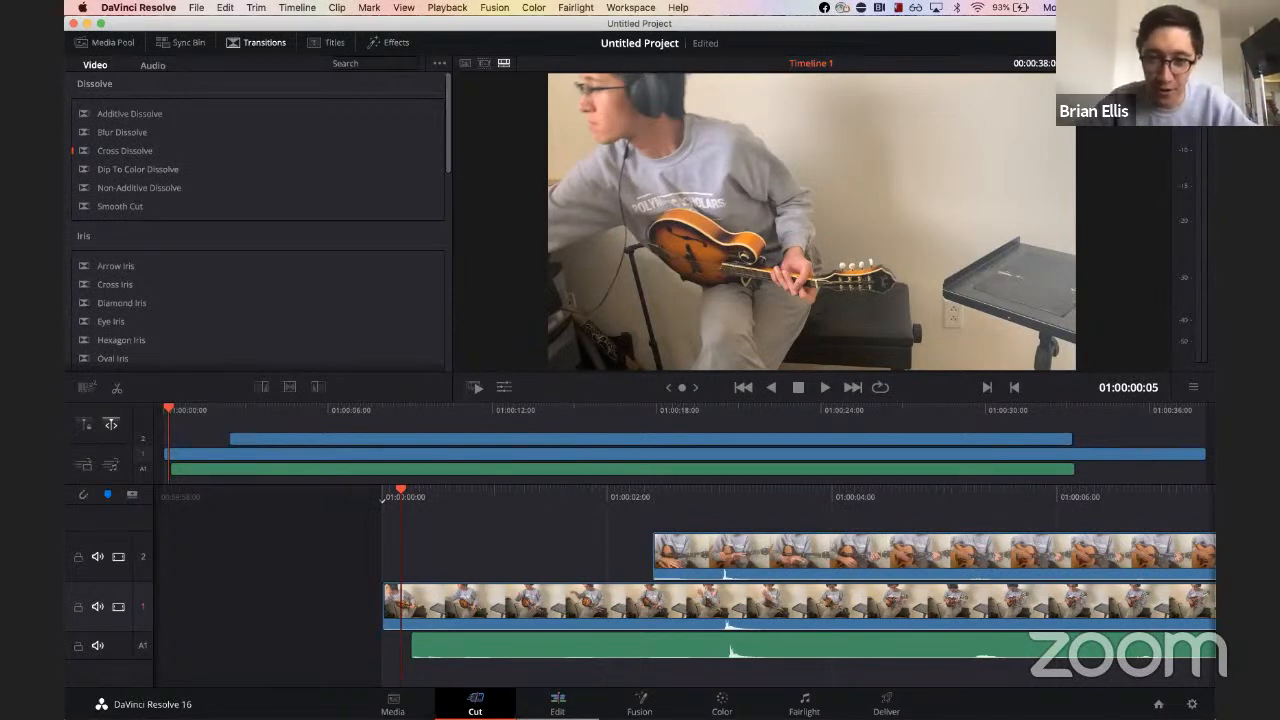
left_click(557, 702)
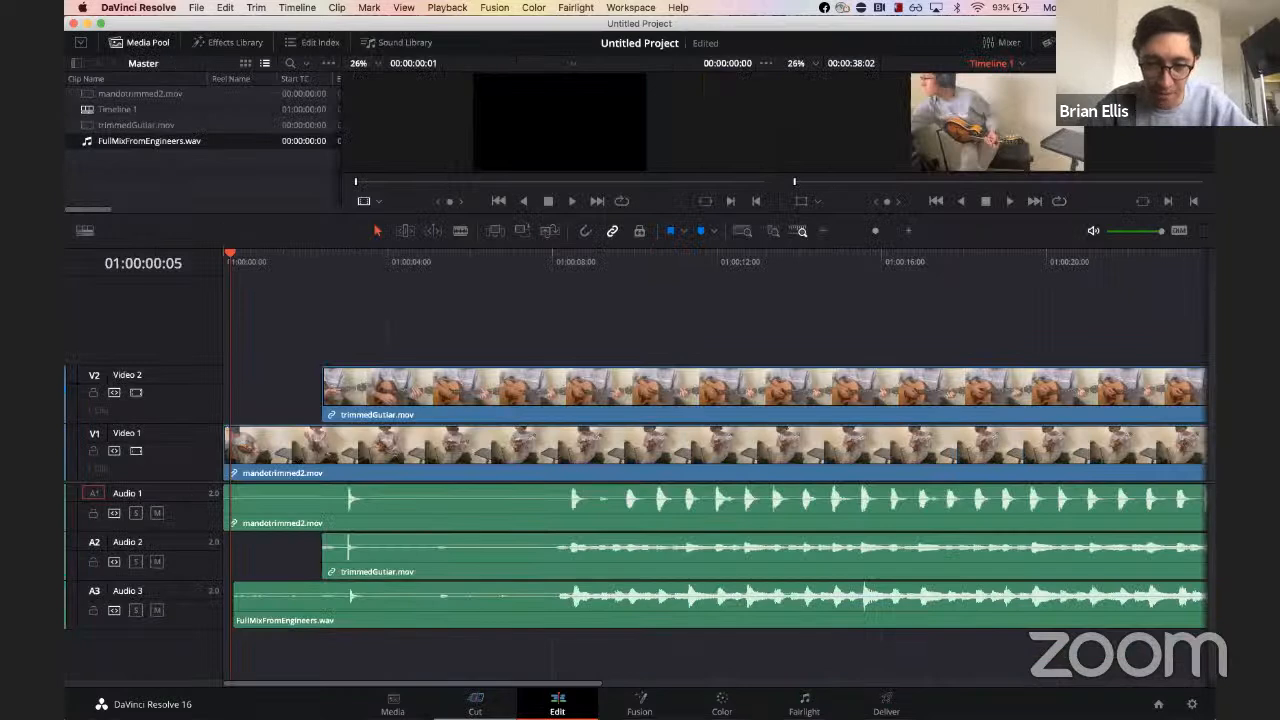
left_click(478, 703)
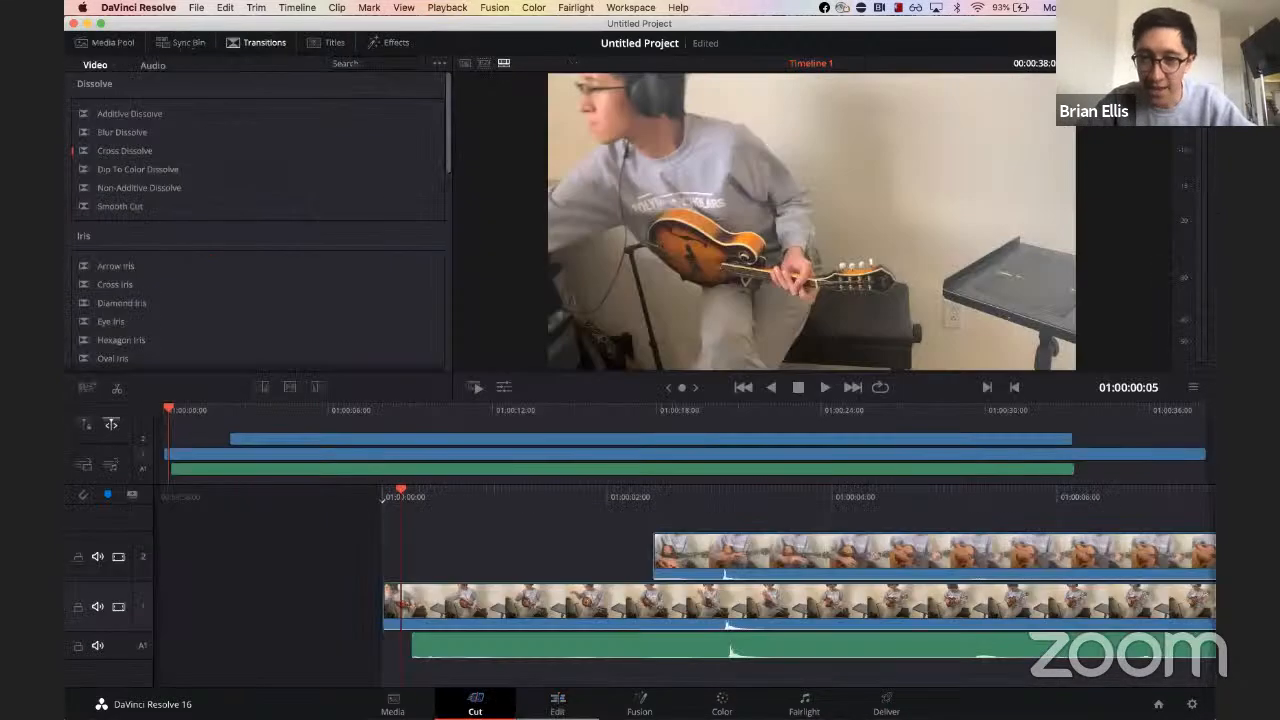
Step: On the Edit page, slide the FullMixFromEngineers clip earlier so its first transient meets the playhead at 1:00:03:00
left_click(557, 703)
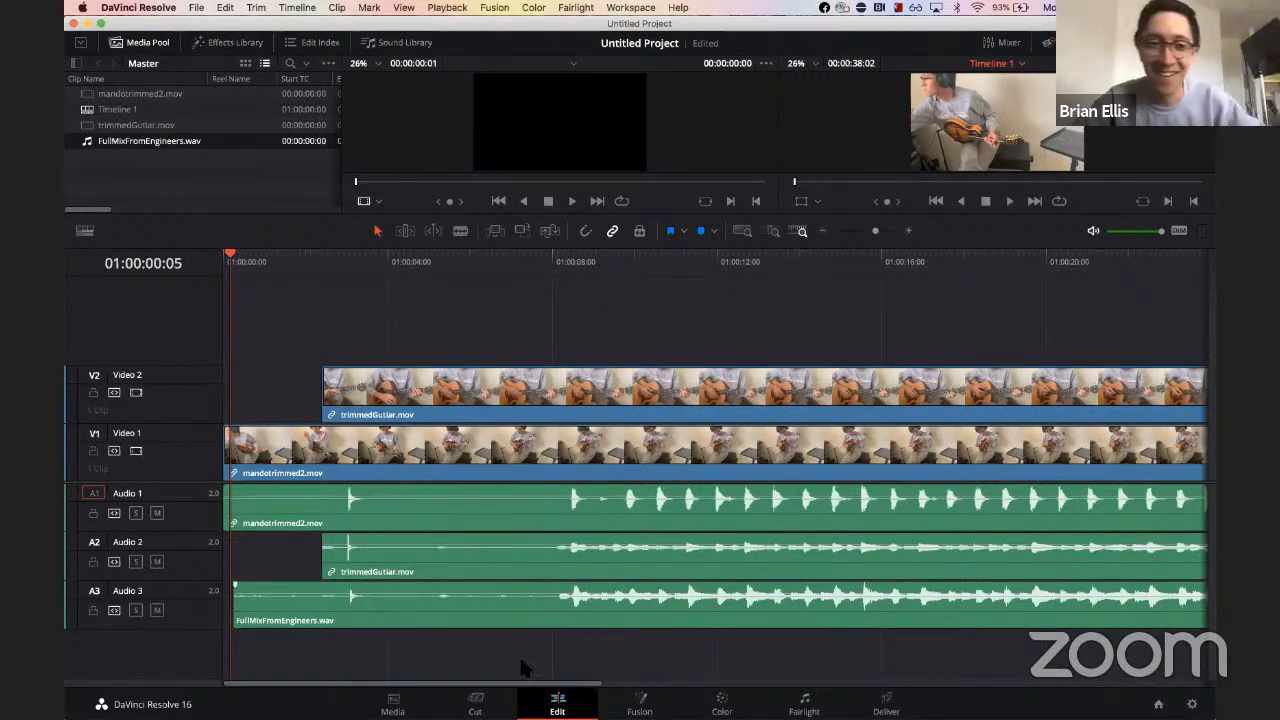
left_click(347, 256)
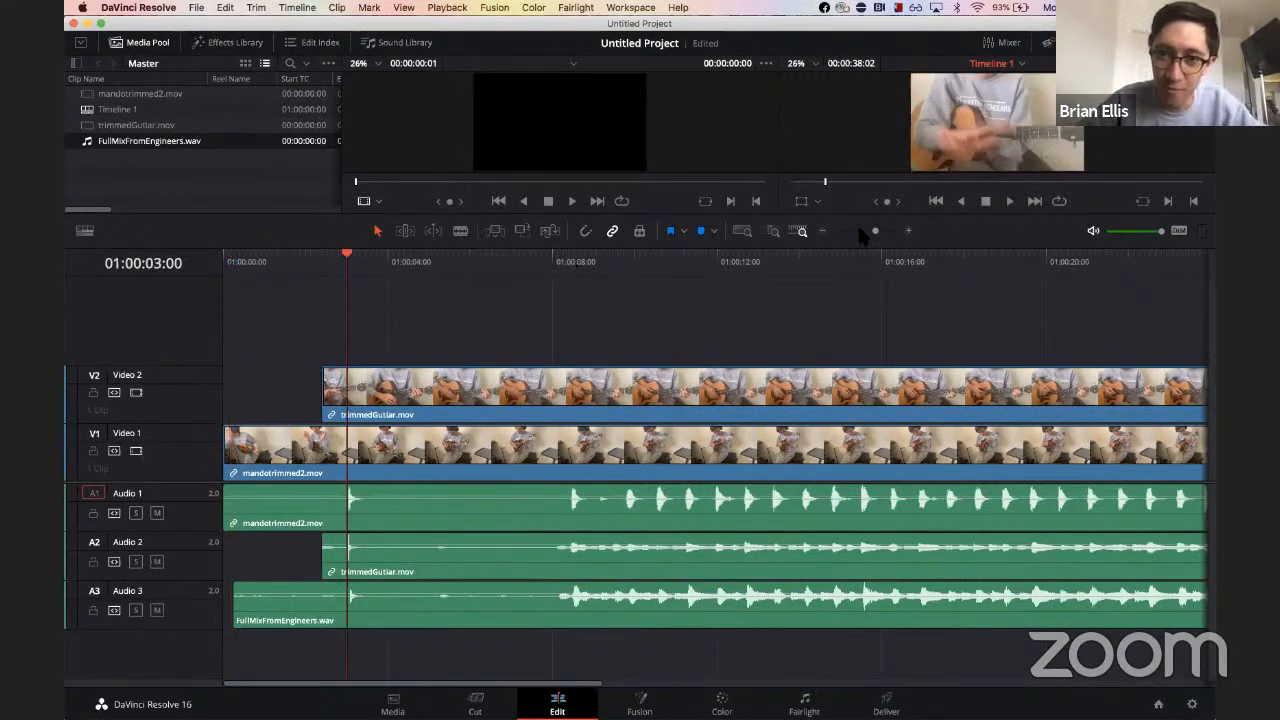
left_click_drag(878, 232, 897, 233)
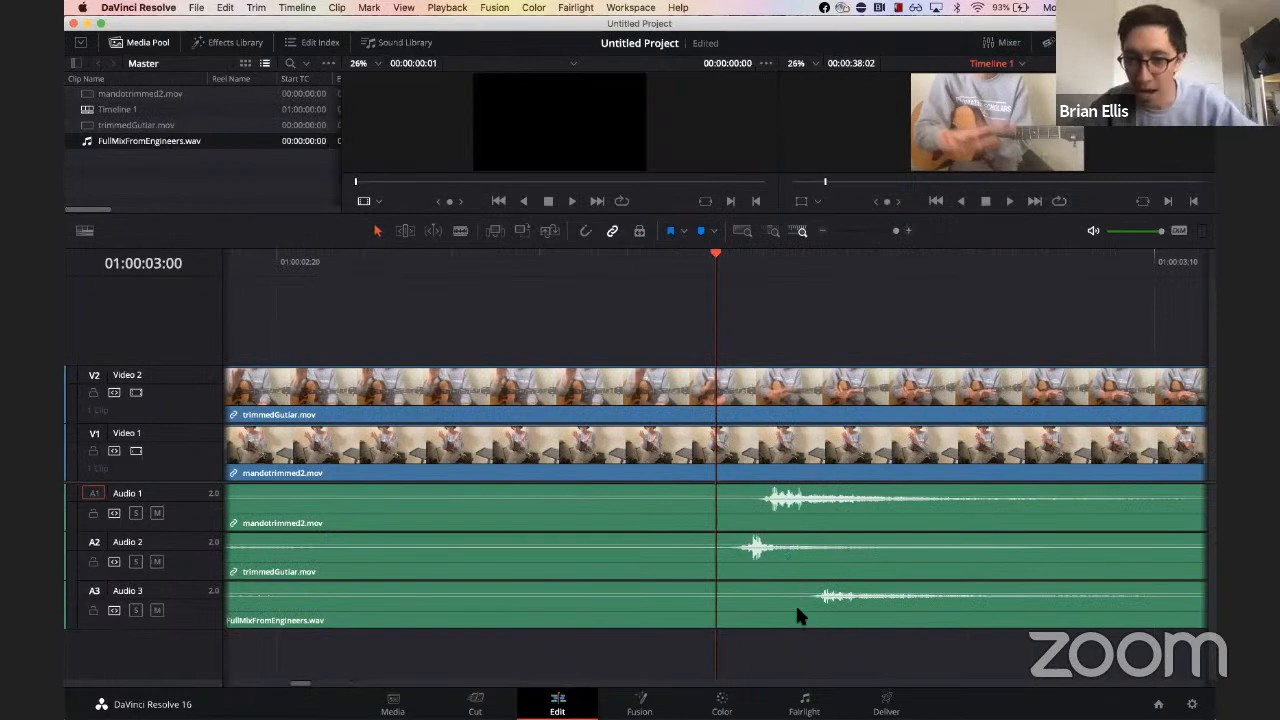
left_click_drag(820, 603, 746, 619)
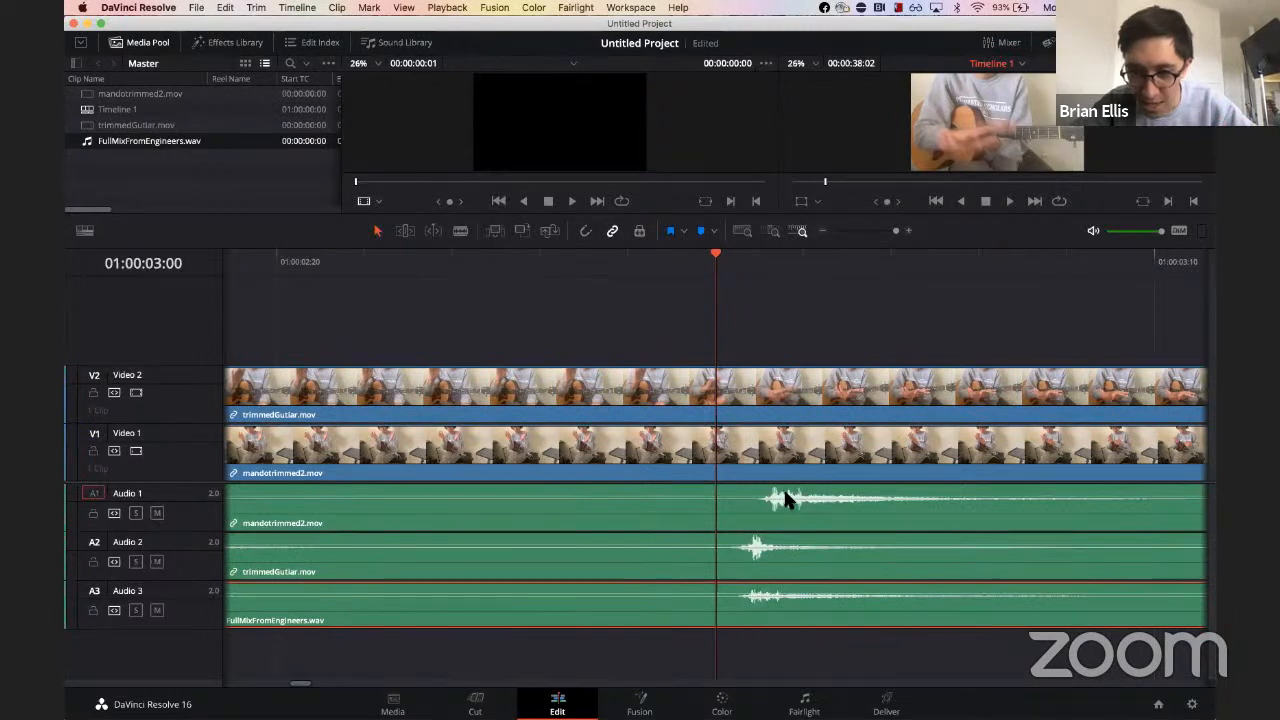
Step: Nudge the guitar audio one frame later and shift the full-mix clip slightly right so the transients line up
mouse_move(791, 516)
left_mouse_down()
mouse_move(757, 522)
mouse_move(818, 520)
mouse_move(785, 512)
left_mouse_up()
left_click_drag(760, 557, 810, 562)
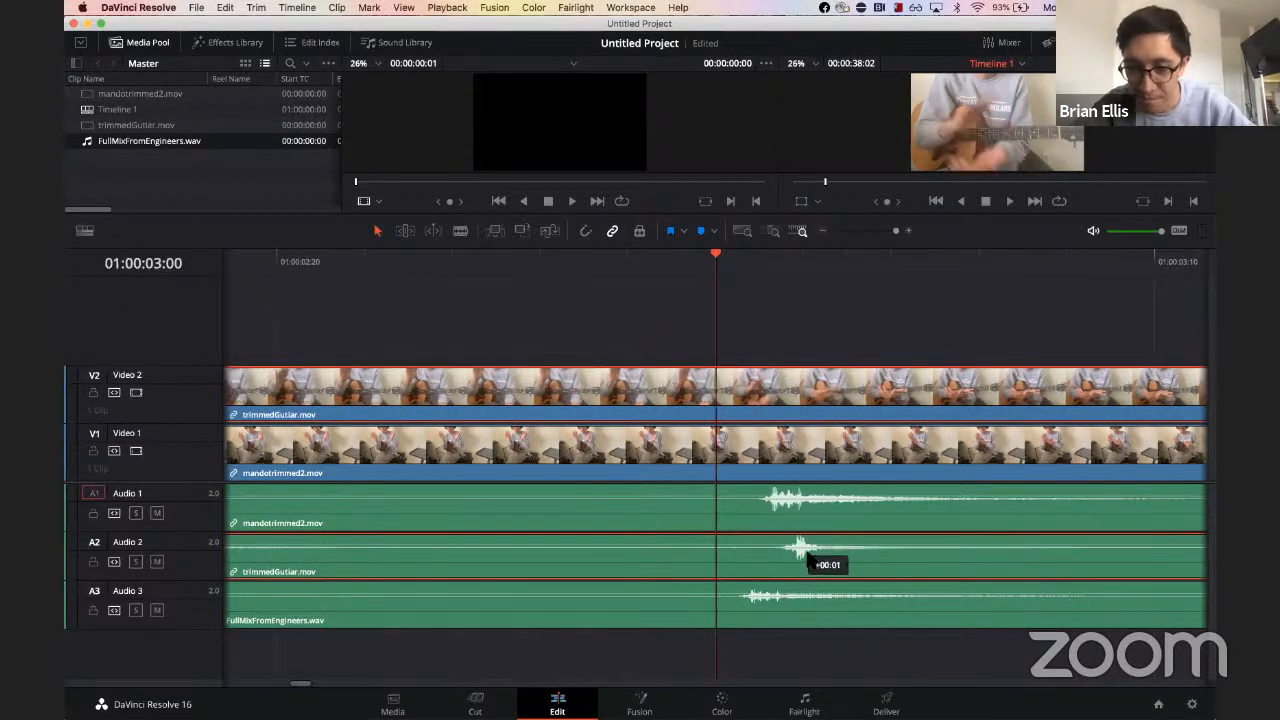
left_click_drag(760, 600, 783, 612)
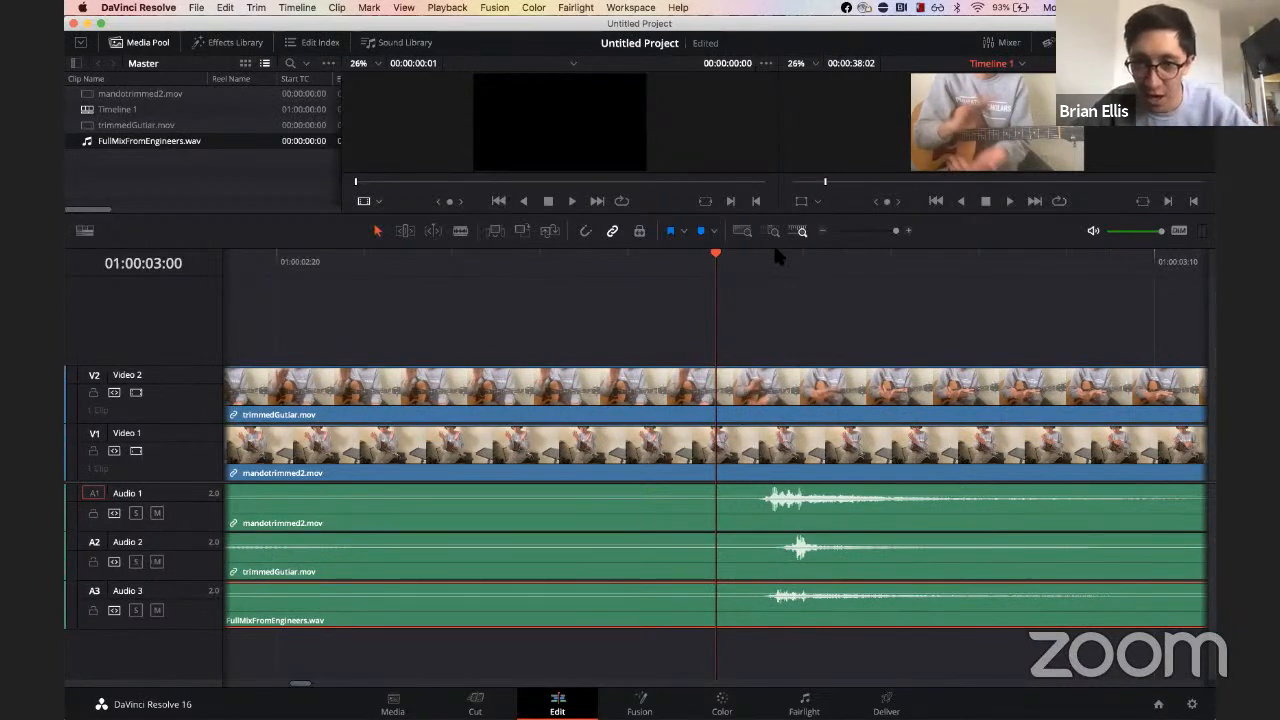
Step: Step frame by frame through the aligned transients and play the timeline to check the sync
key("Right")
key("Right")
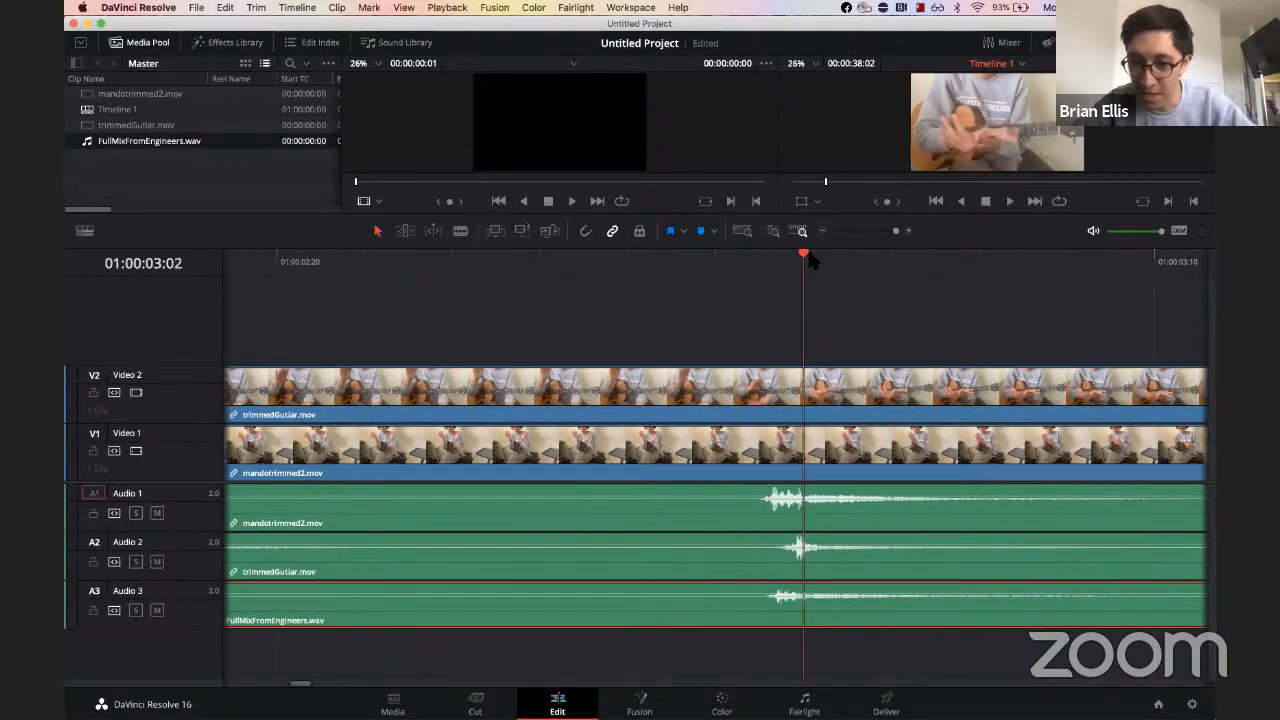
key("Right")
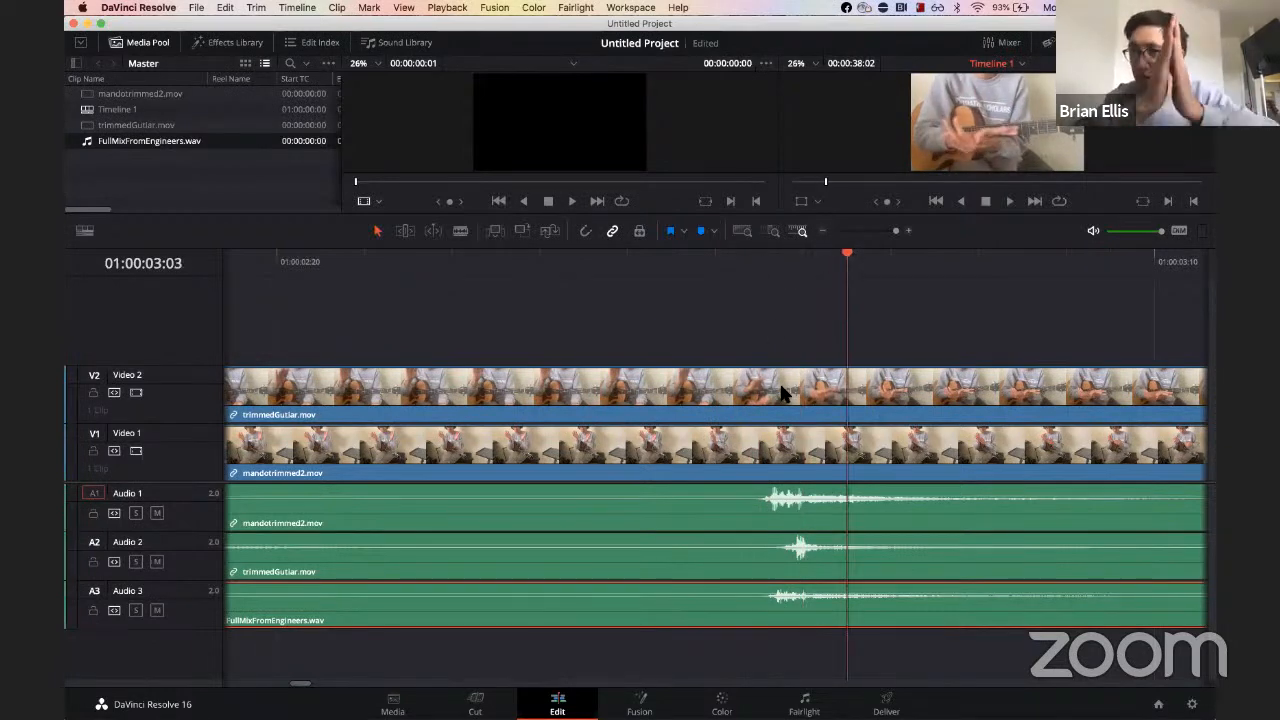
left_click(495, 256)
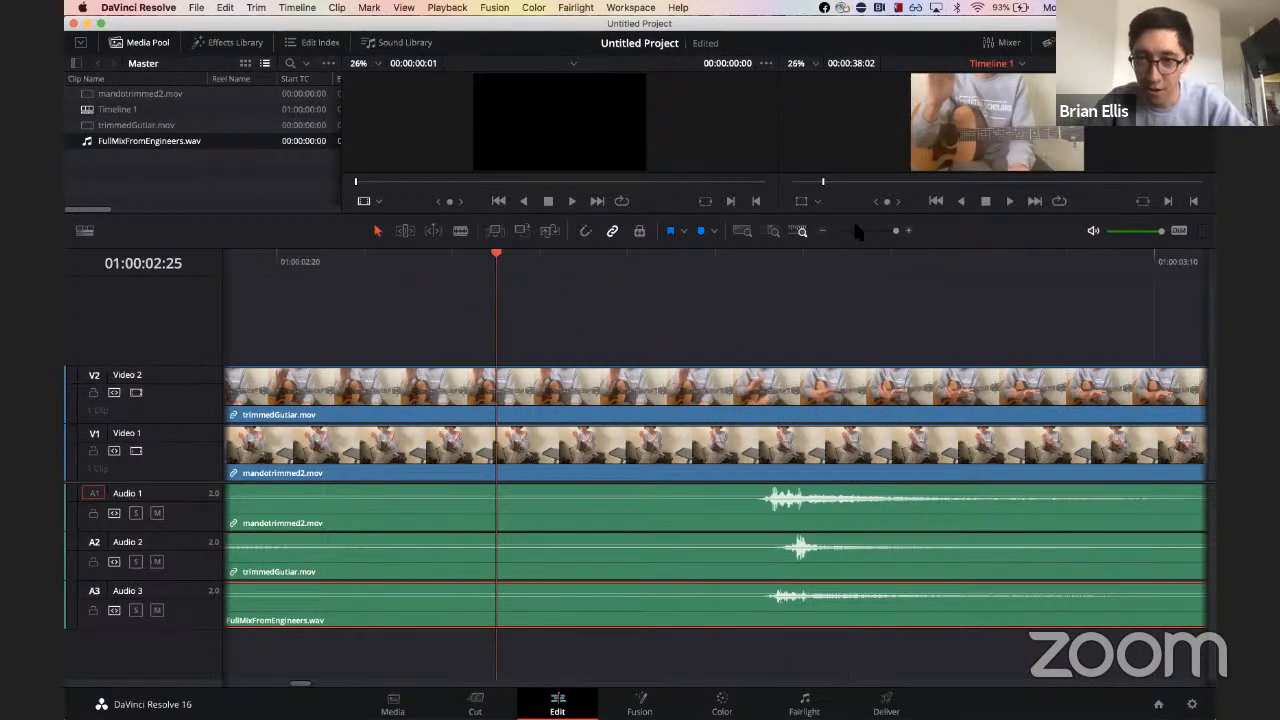
left_click(824, 231)
left_click(824, 231)
left_click(824, 231)
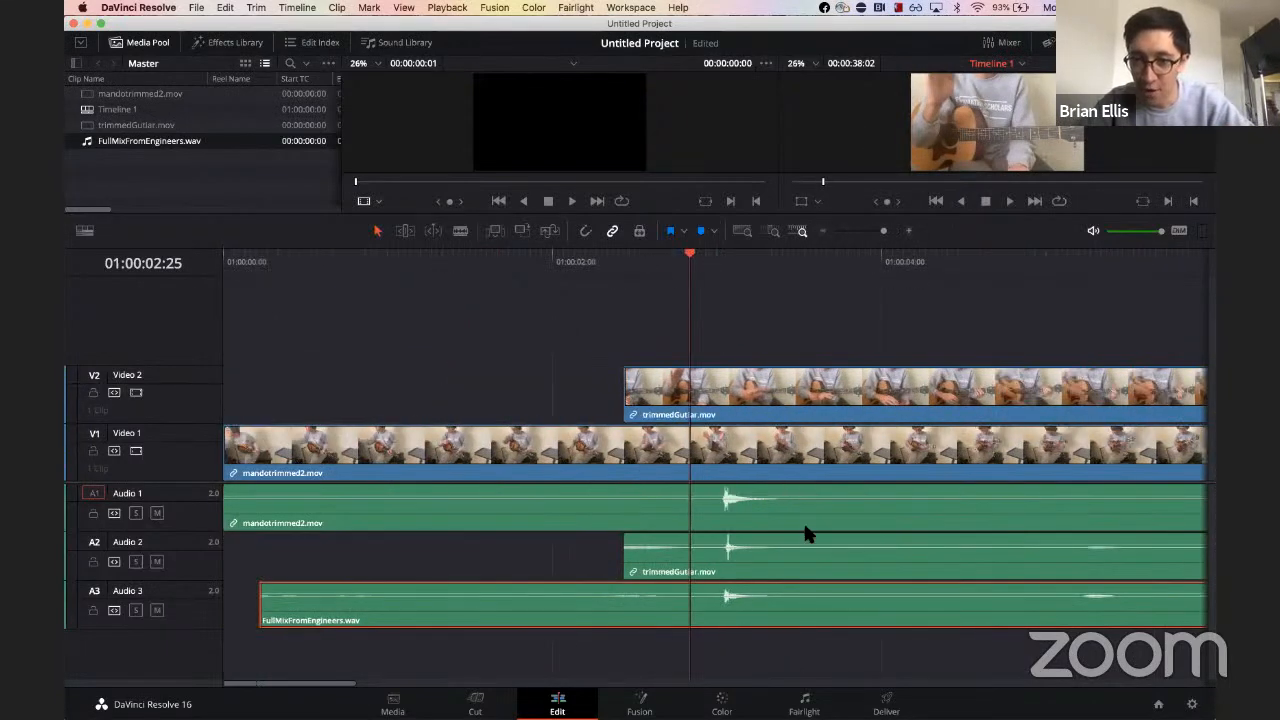
key("space")
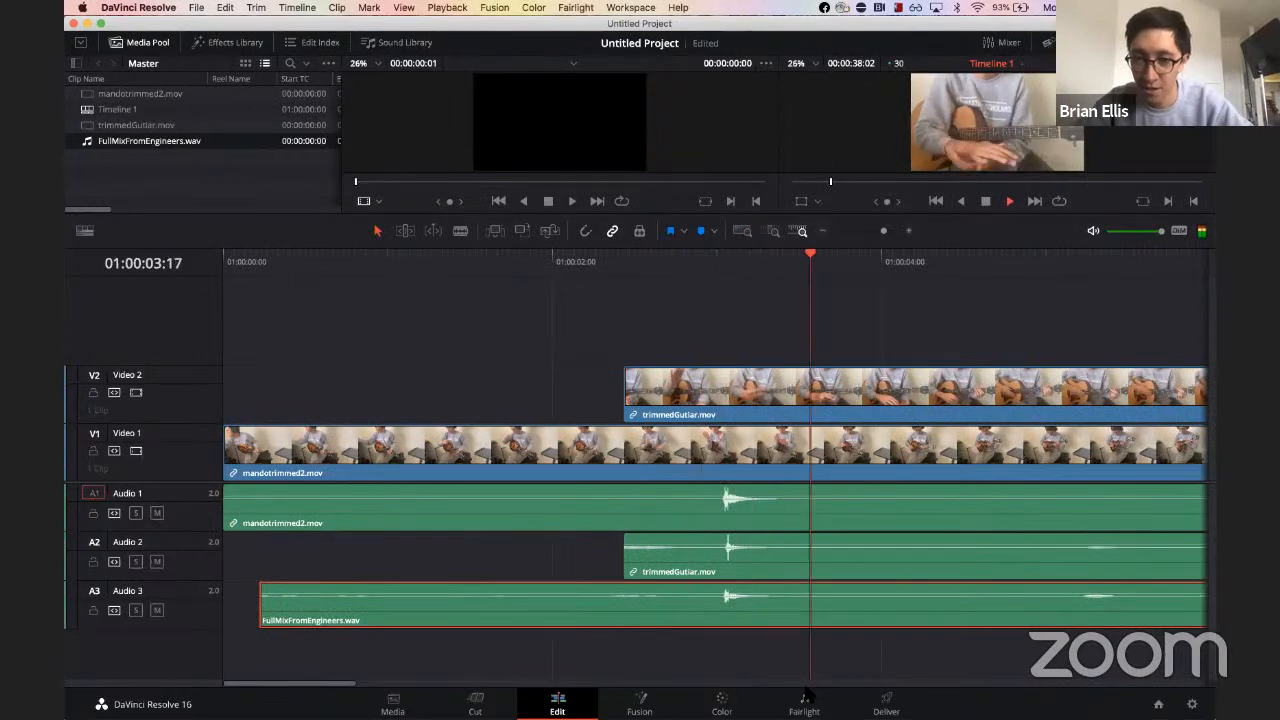
key("space")
scroll(736, 641, "right", 2)
scroll(742, 606, "left", 2)
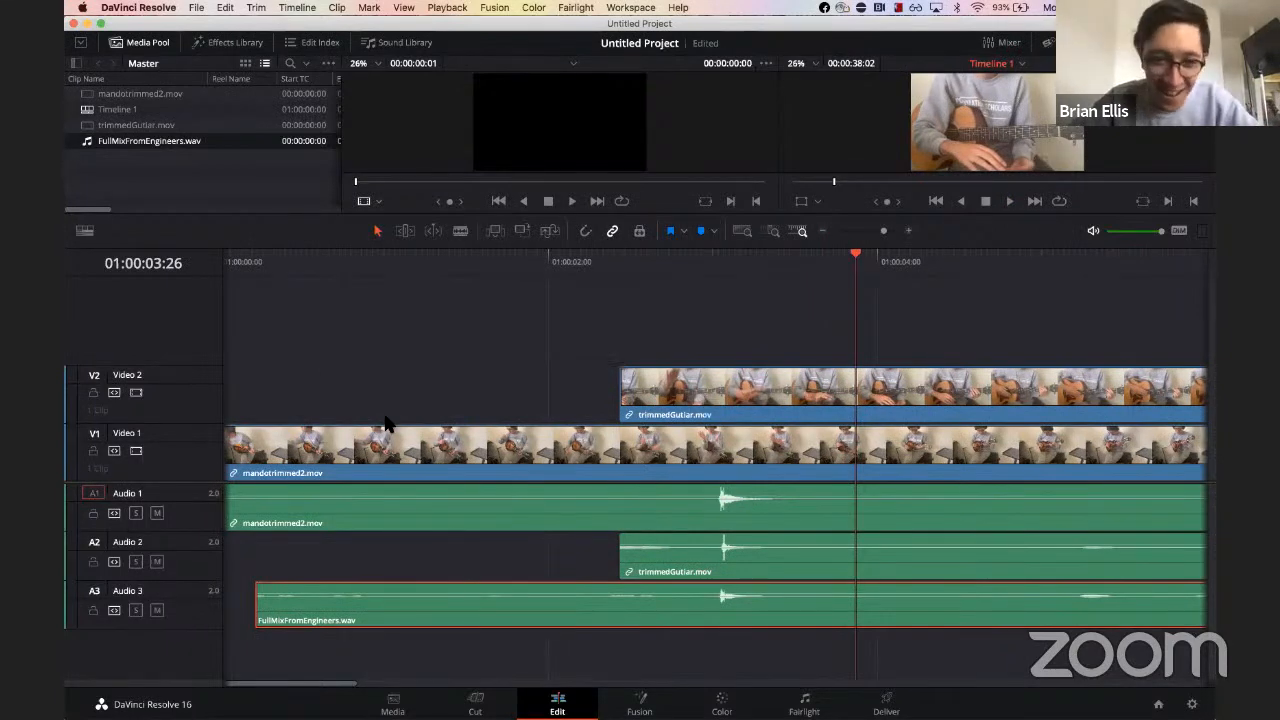
Step: Switch to the Cut page and play the timeline from the start to review the synced clips
left_click(475, 705)
scroll(757, 623, "right", 10)
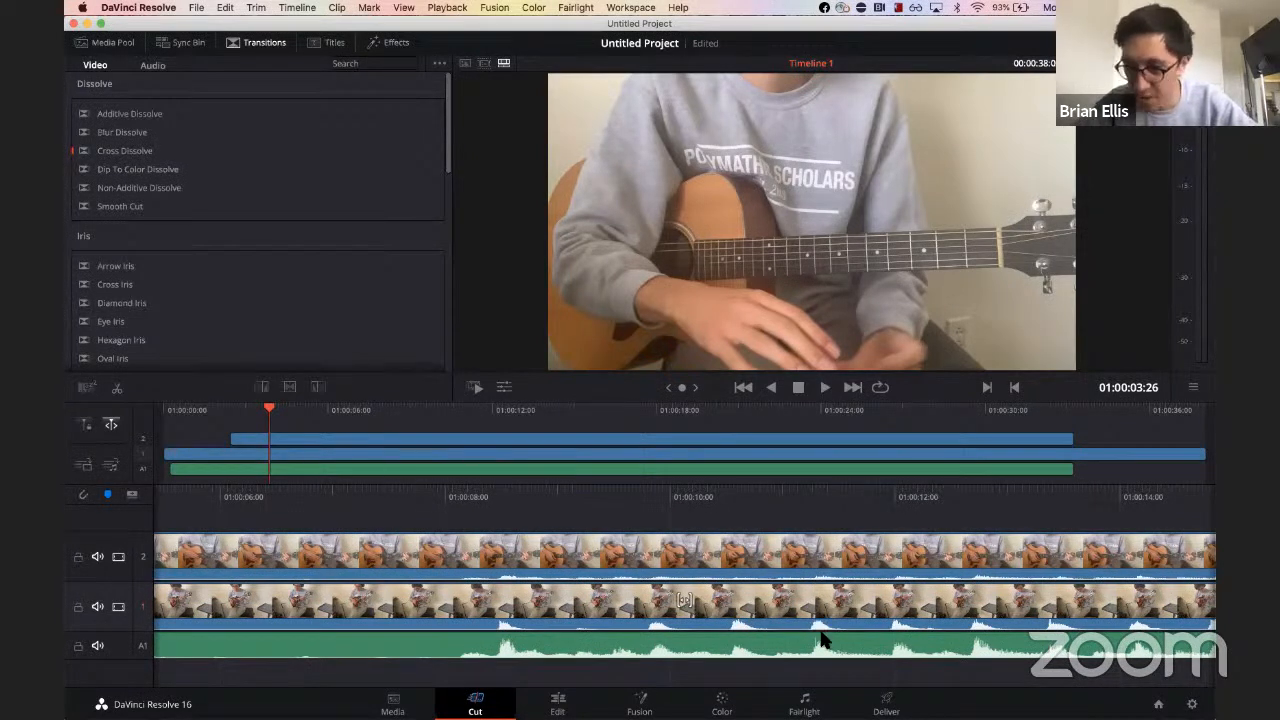
scroll(820, 625, "right", 15)
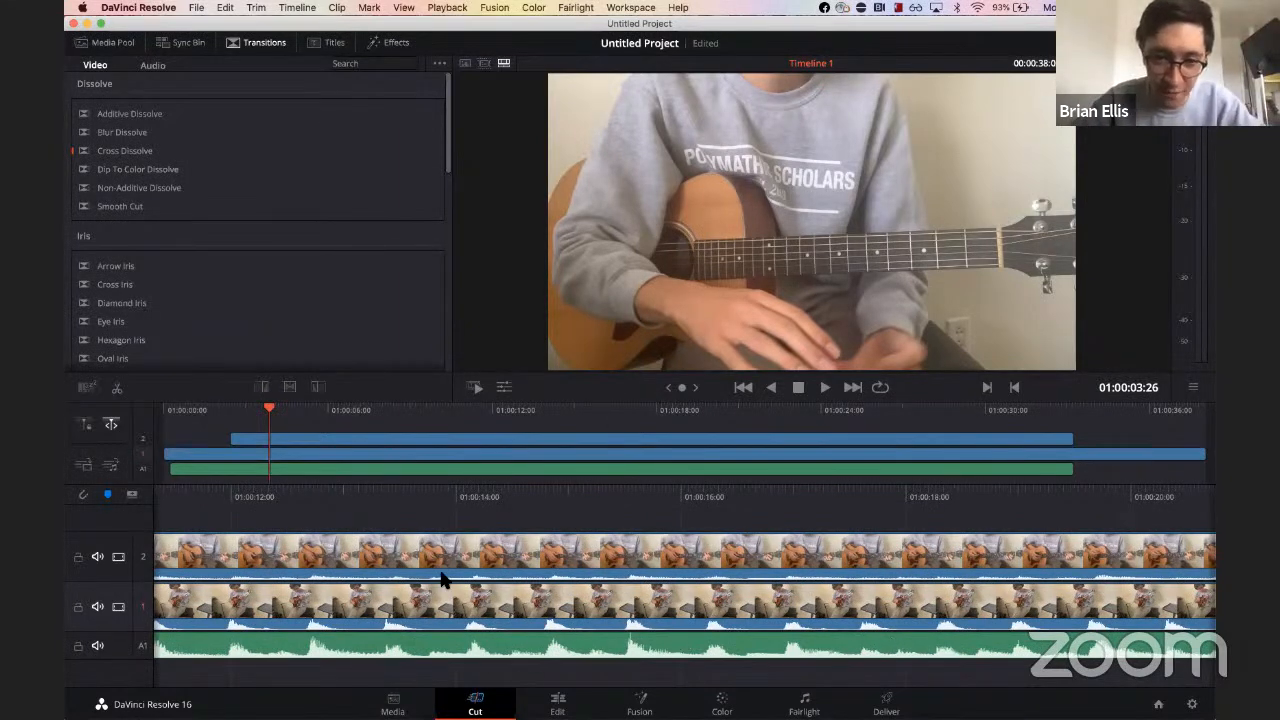
left_click_drag(208, 410, 141, 405)
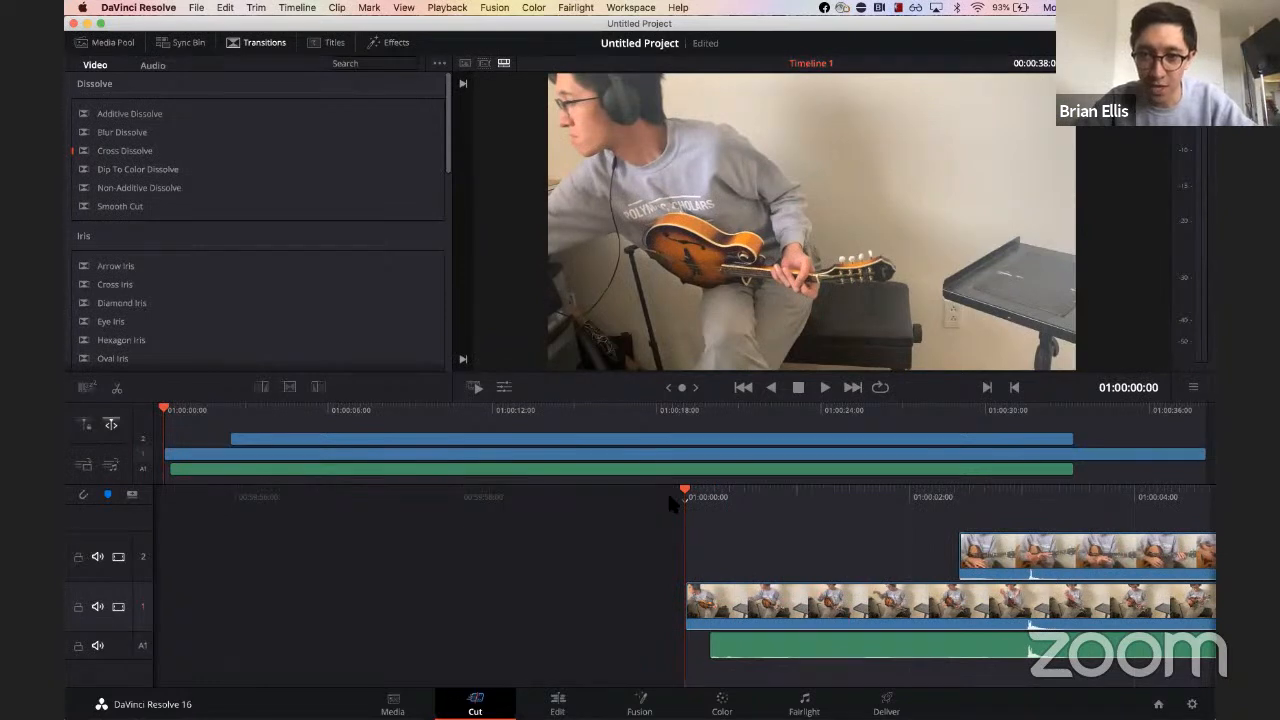
key("space")
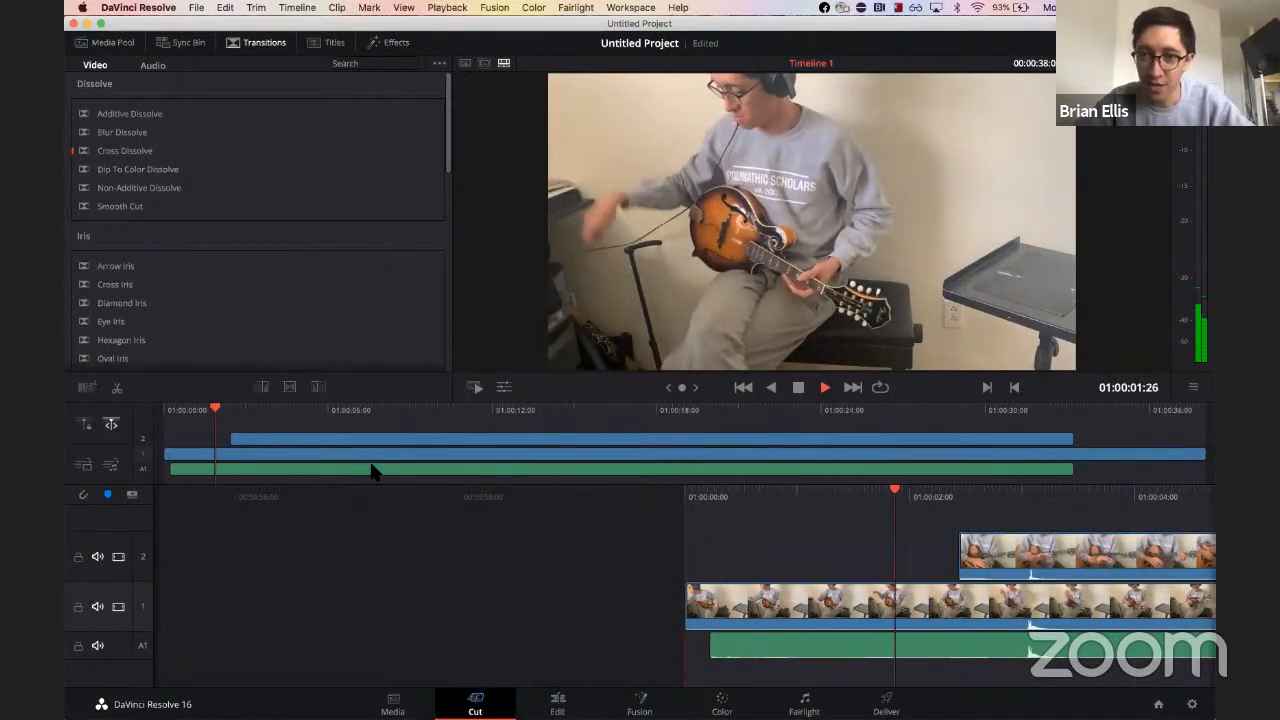
key("space")
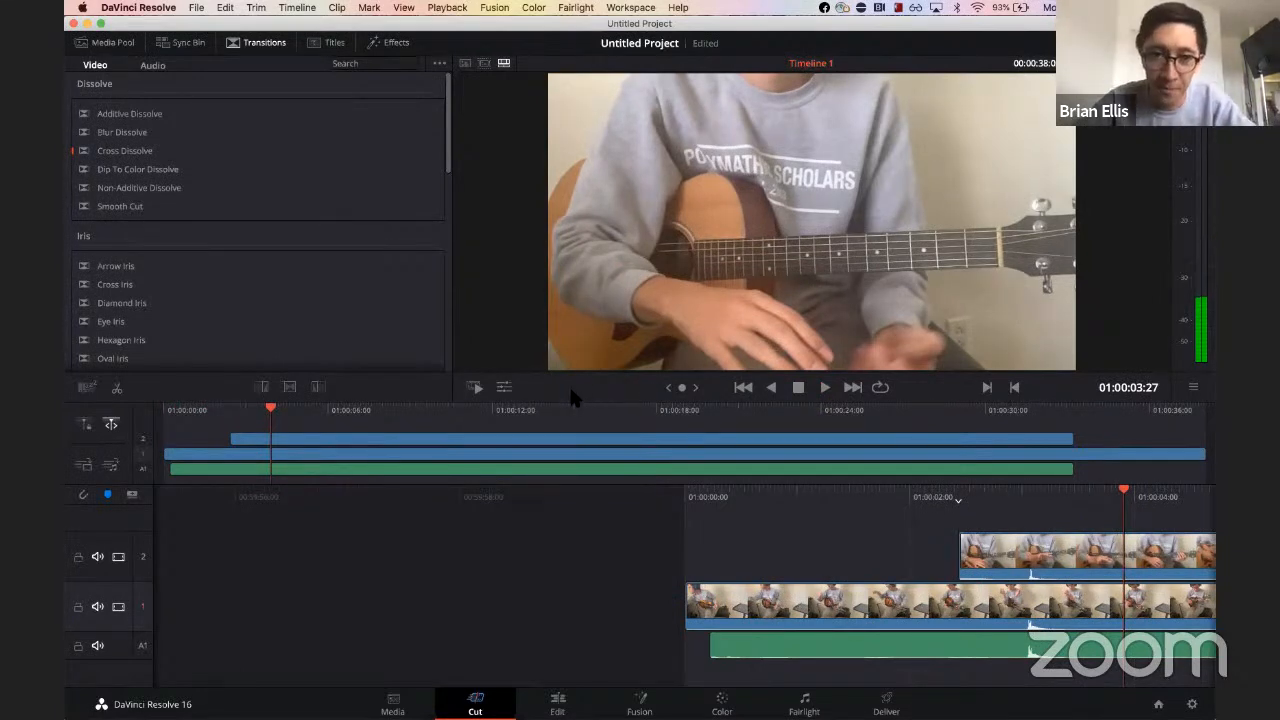
Step: Open the transform tools and scale the guitar video down to about half size in the viewer
left_click(503, 387)
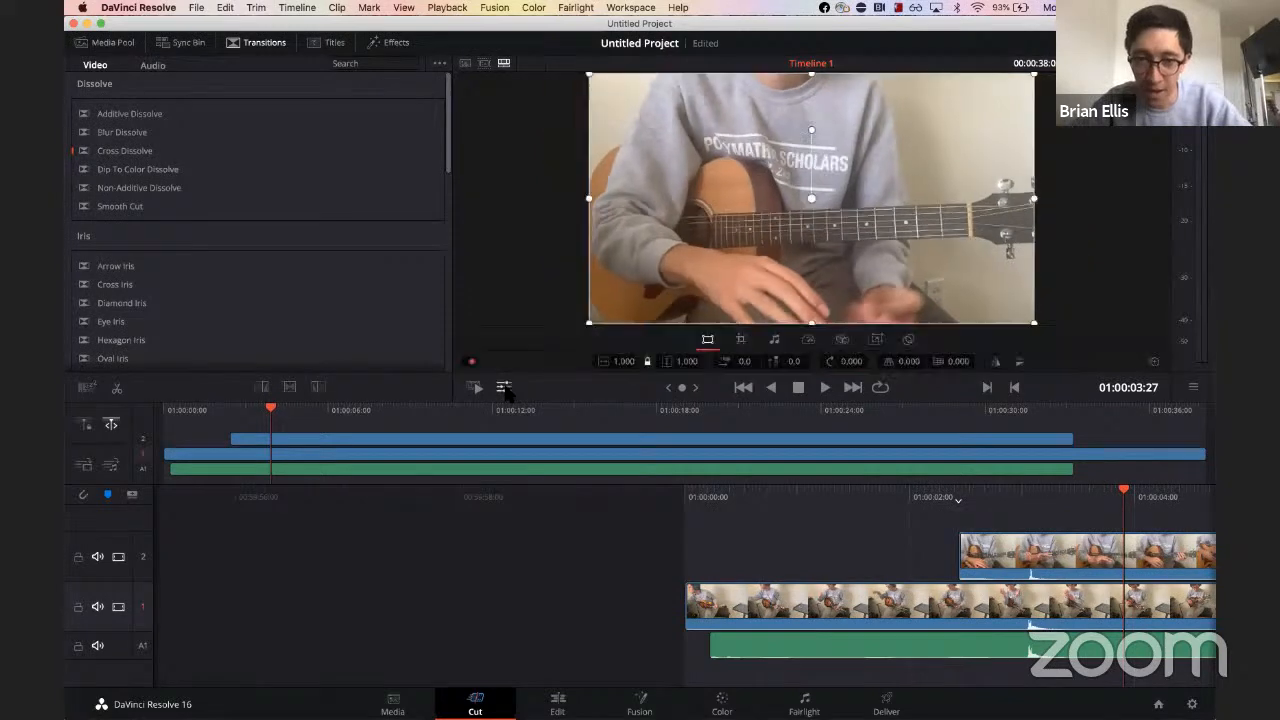
left_click(560, 439)
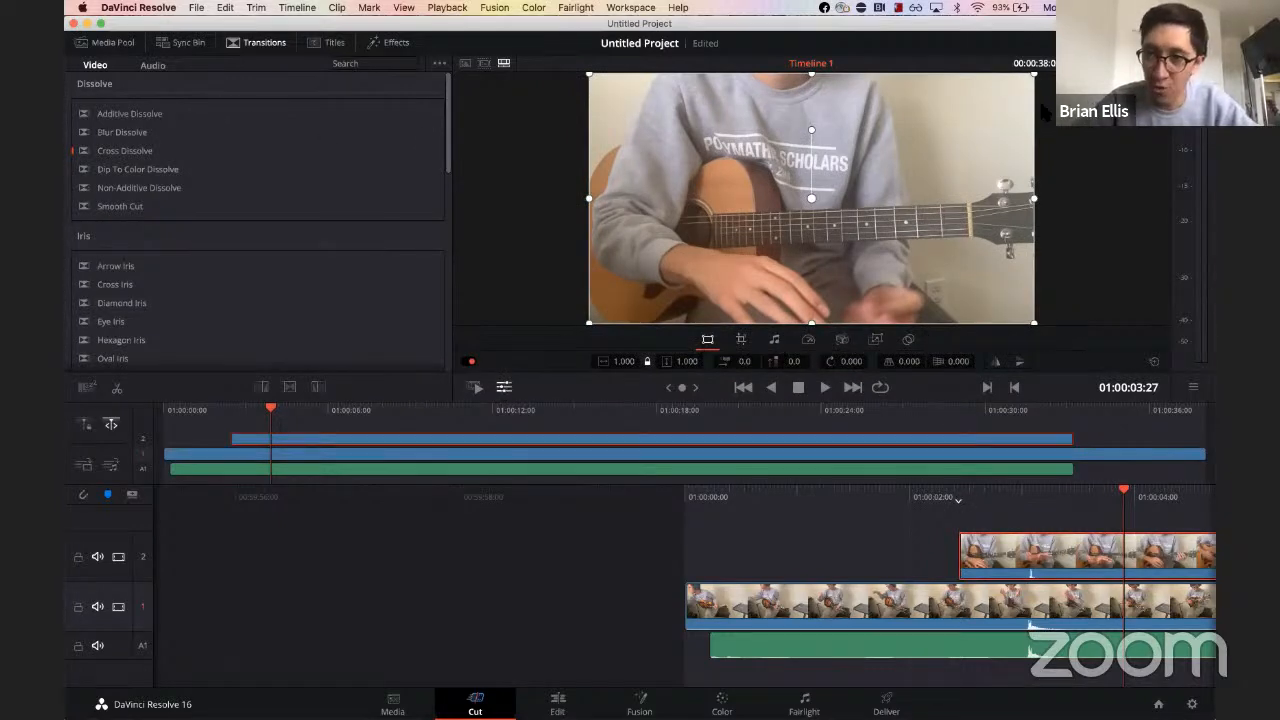
left_click_drag(1022, 90, 811, 182)
Step: Select the mandolin clip and scale it to about 0.86, moving it to the viewer's right side
left_click(737, 456)
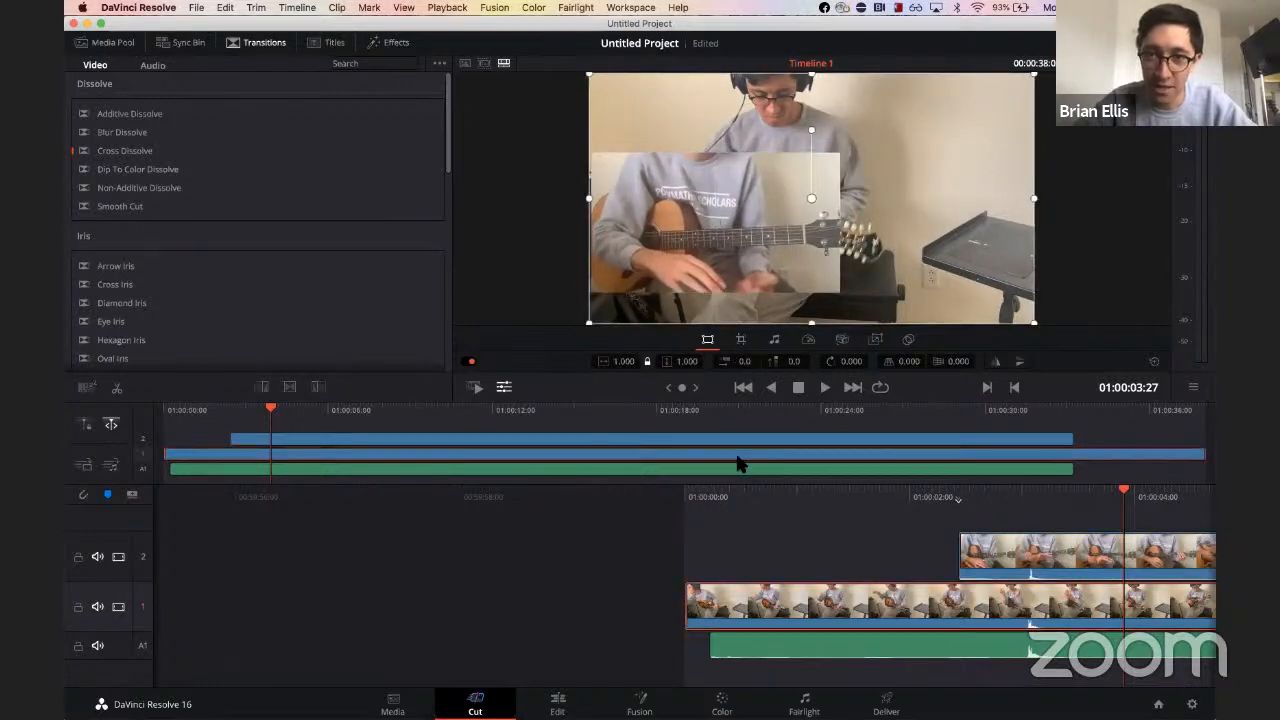
left_click_drag(593, 80, 855, 128)
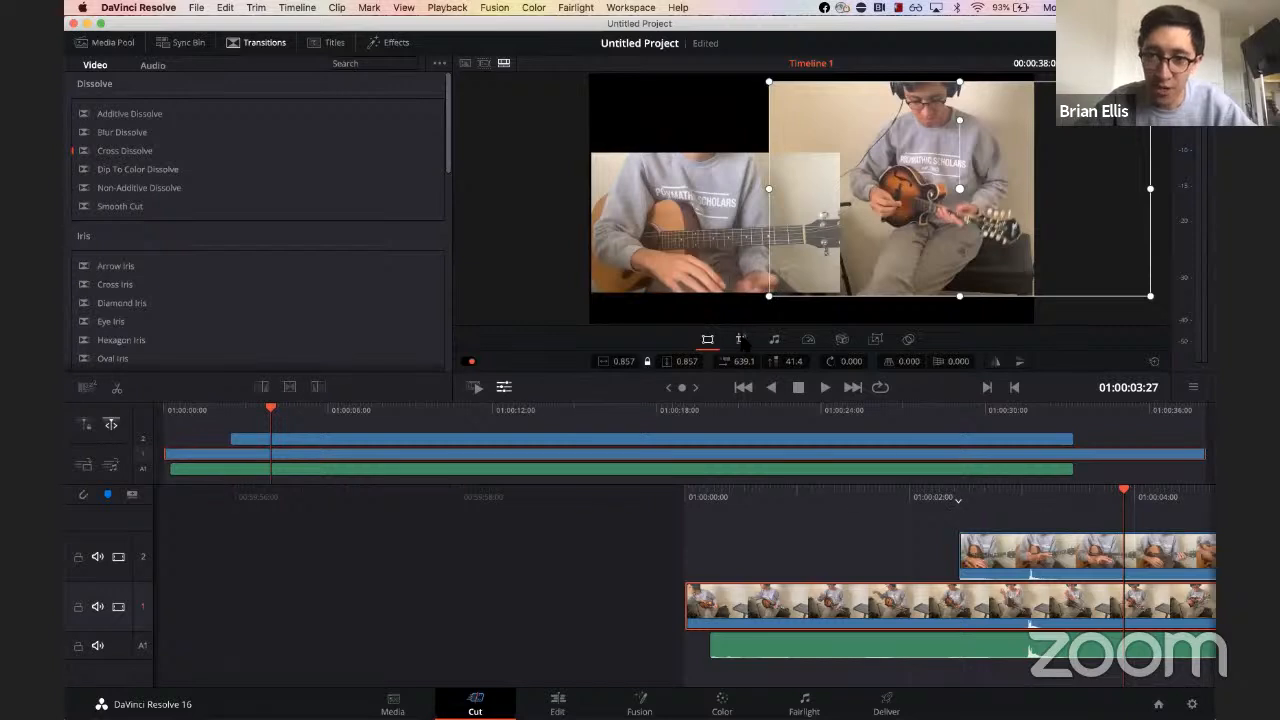
Step: Crop the mandolin video's left and right sides, then nudge it slightly lower in the frame
left_click(741, 340)
left_click_drag(767, 186, 843, 188)
mouse_move(917, 170)
left_mouse_down()
mouse_move(840, 169)
mouse_move(892, 169)
left_mouse_up()
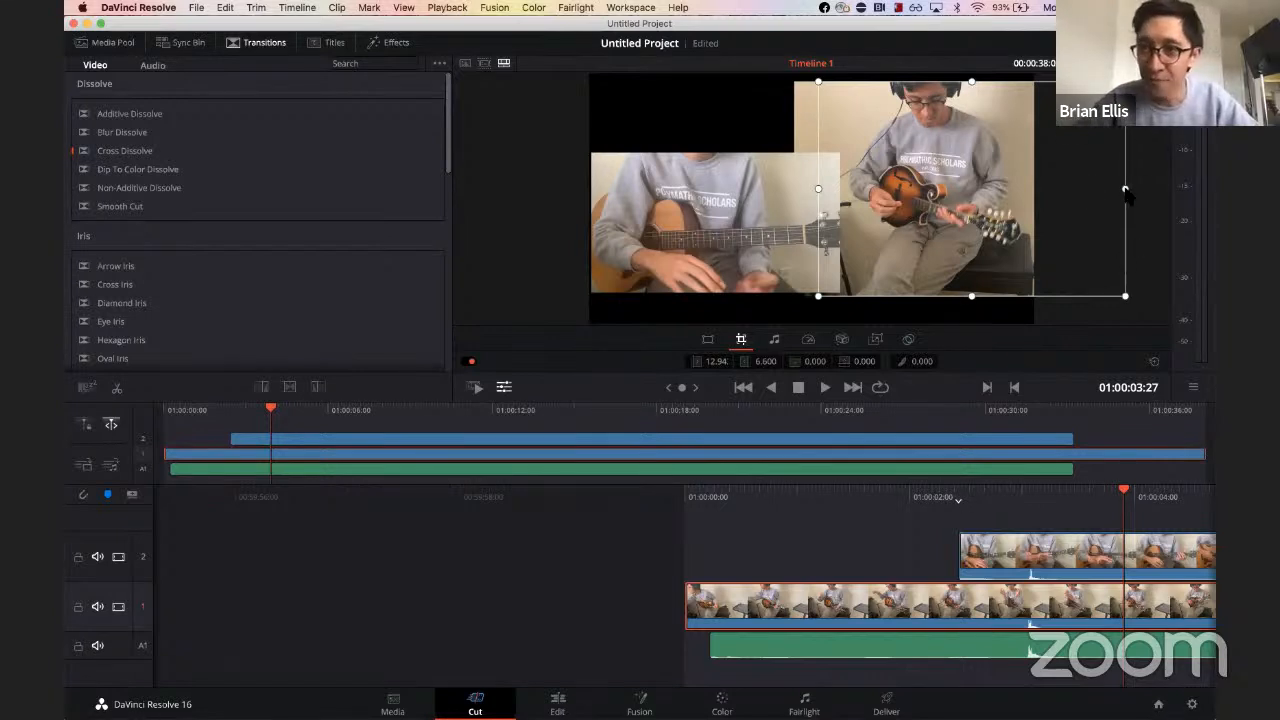
left_click_drag(1117, 197, 1077, 198)
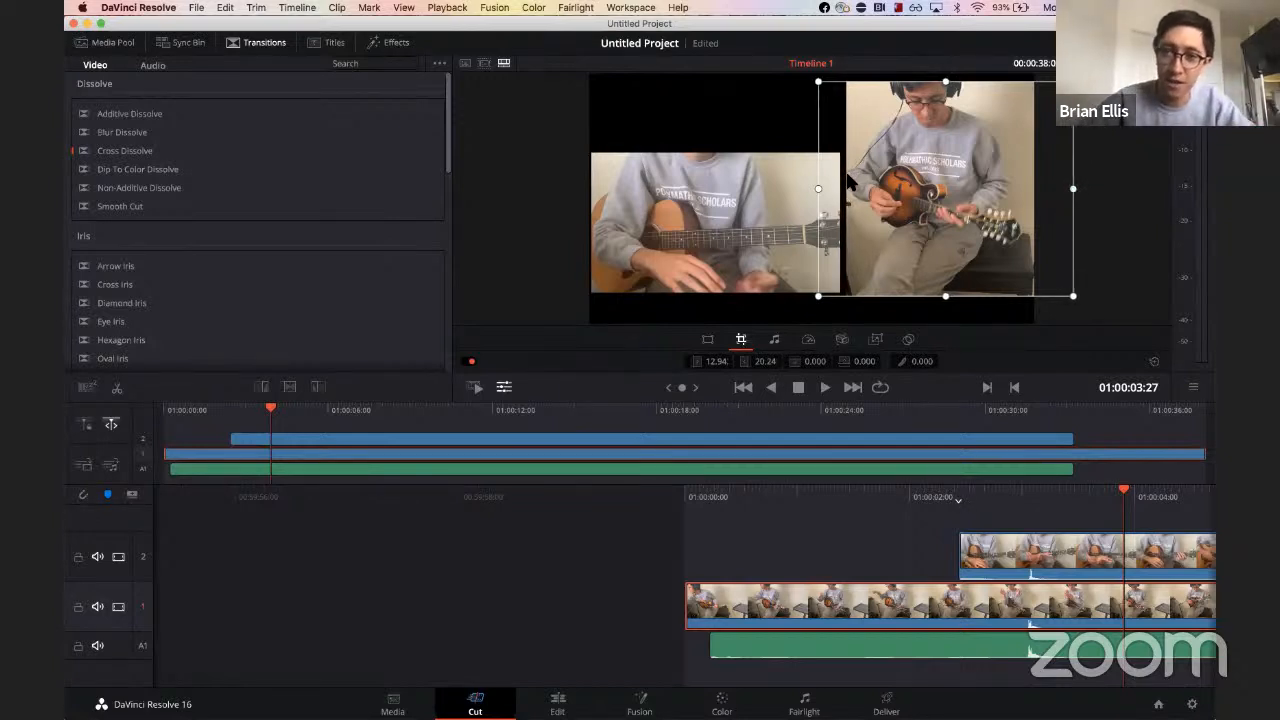
left_click_drag(819, 193, 890, 188)
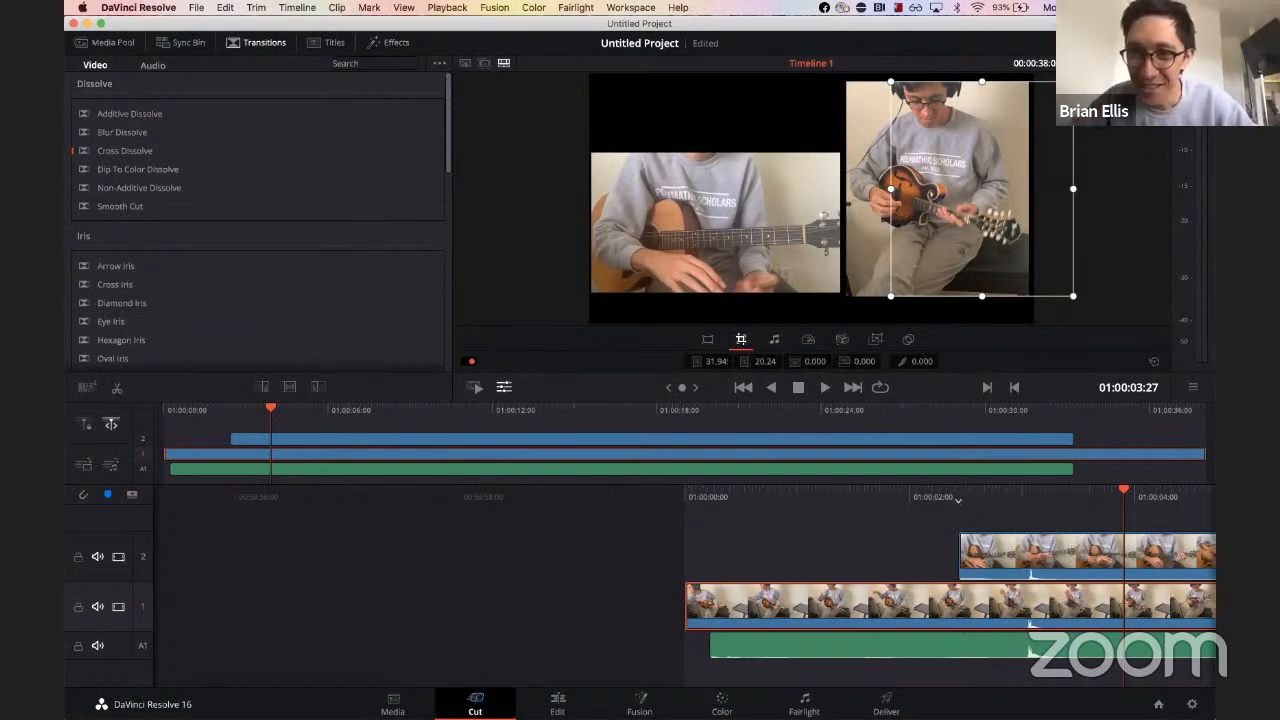
left_click(707, 339)
left_click_drag(964, 208, 962, 217)
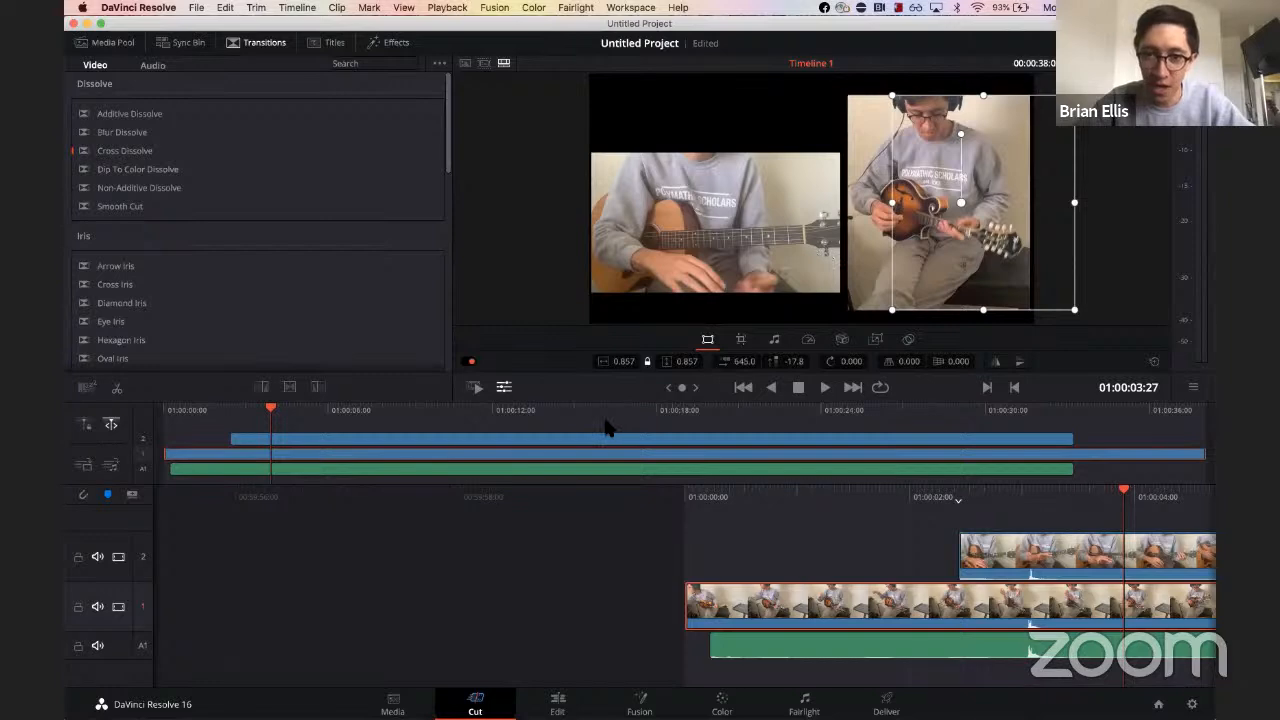
Step: Play the split-screen timeline from the start to review the layout
left_click(565, 413)
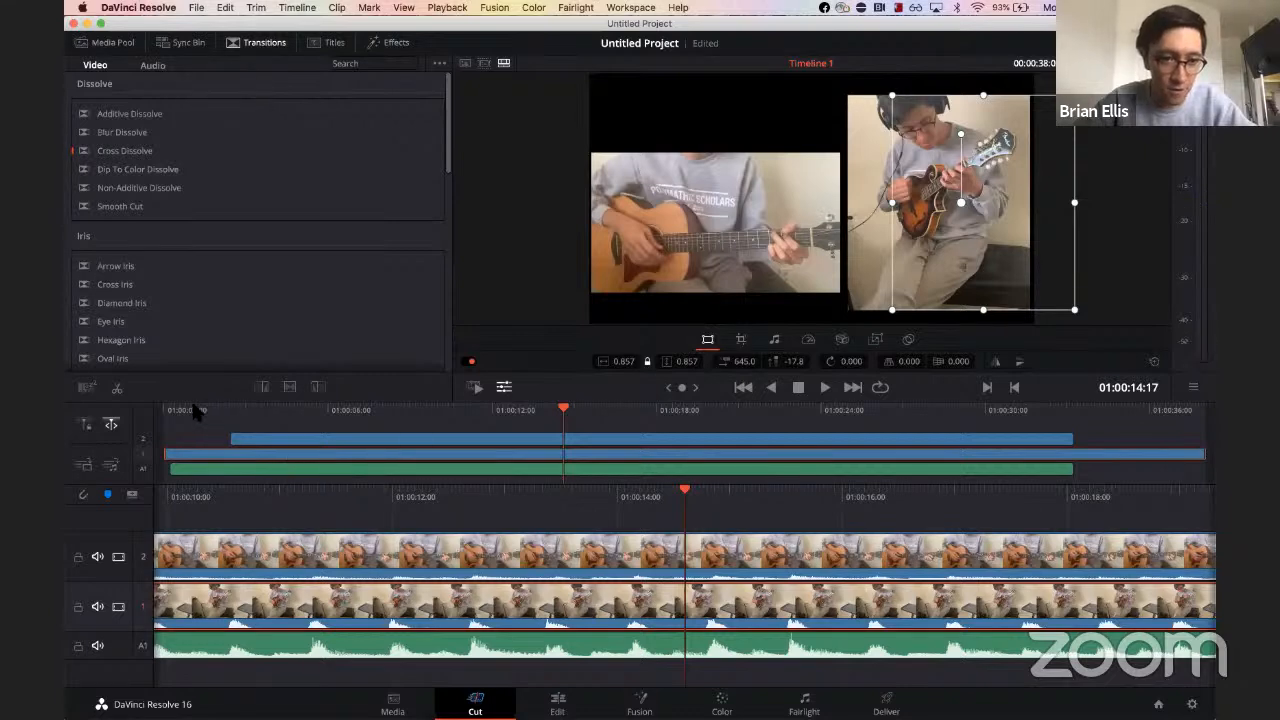
left_click(195, 412)
key("space")
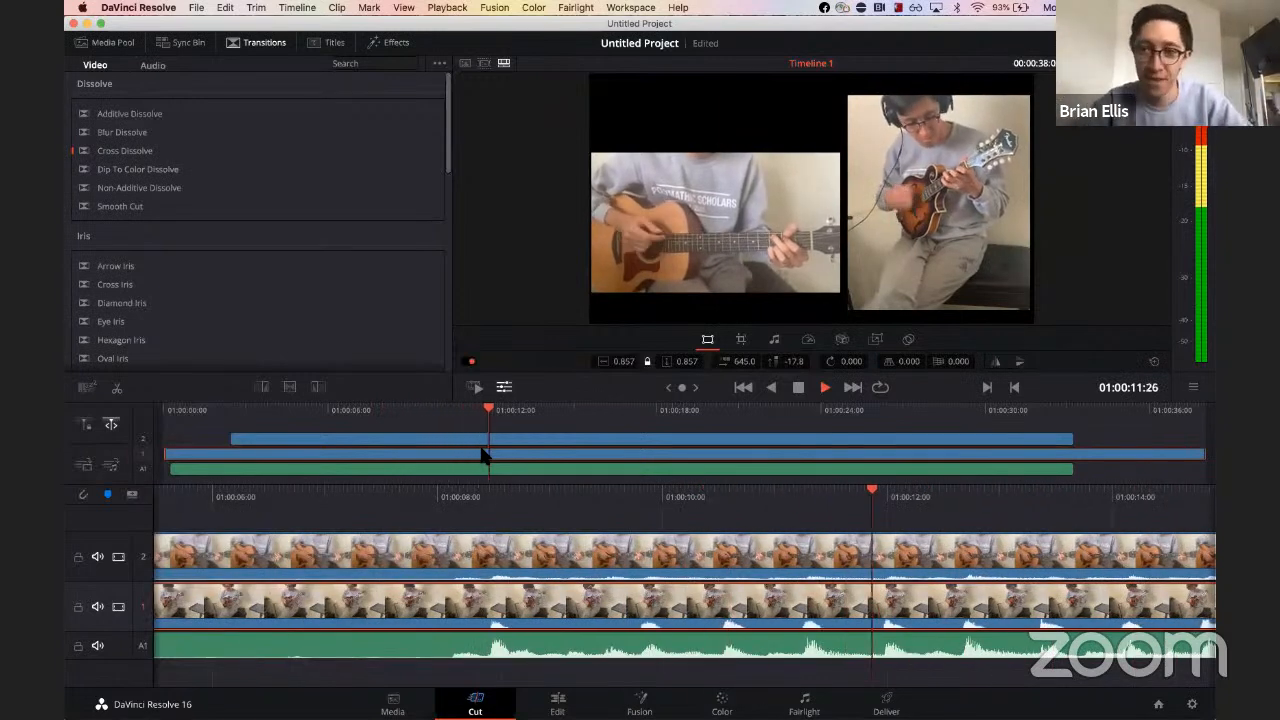
left_click(450, 438)
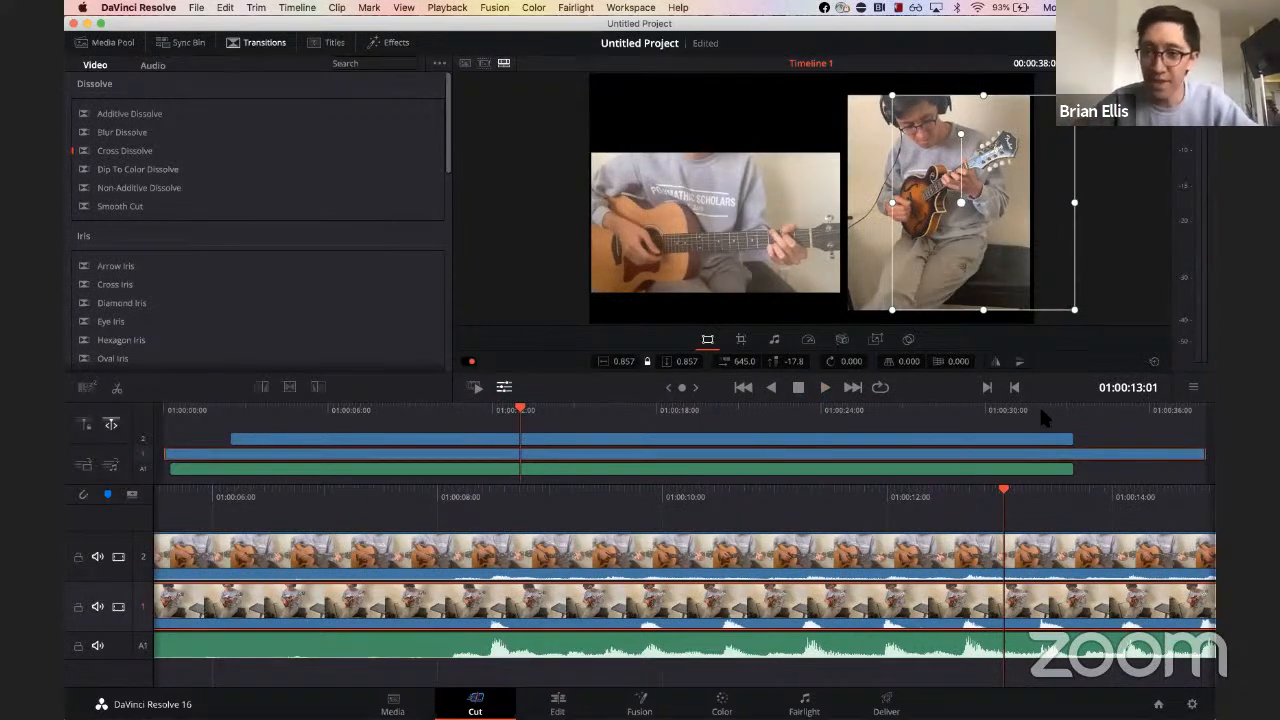
Step: Split all tracks at 1:00:32:01, where the guitar clip ends
left_click(1040, 412)
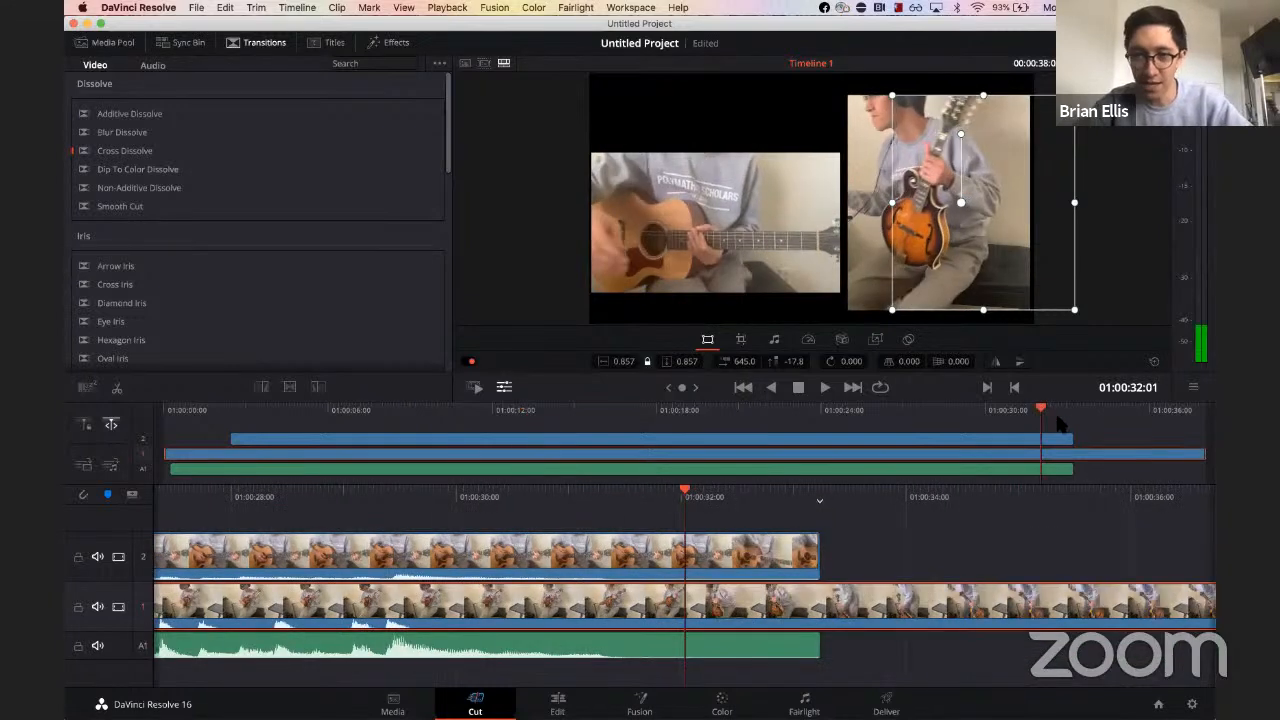
left_click(1068, 448)
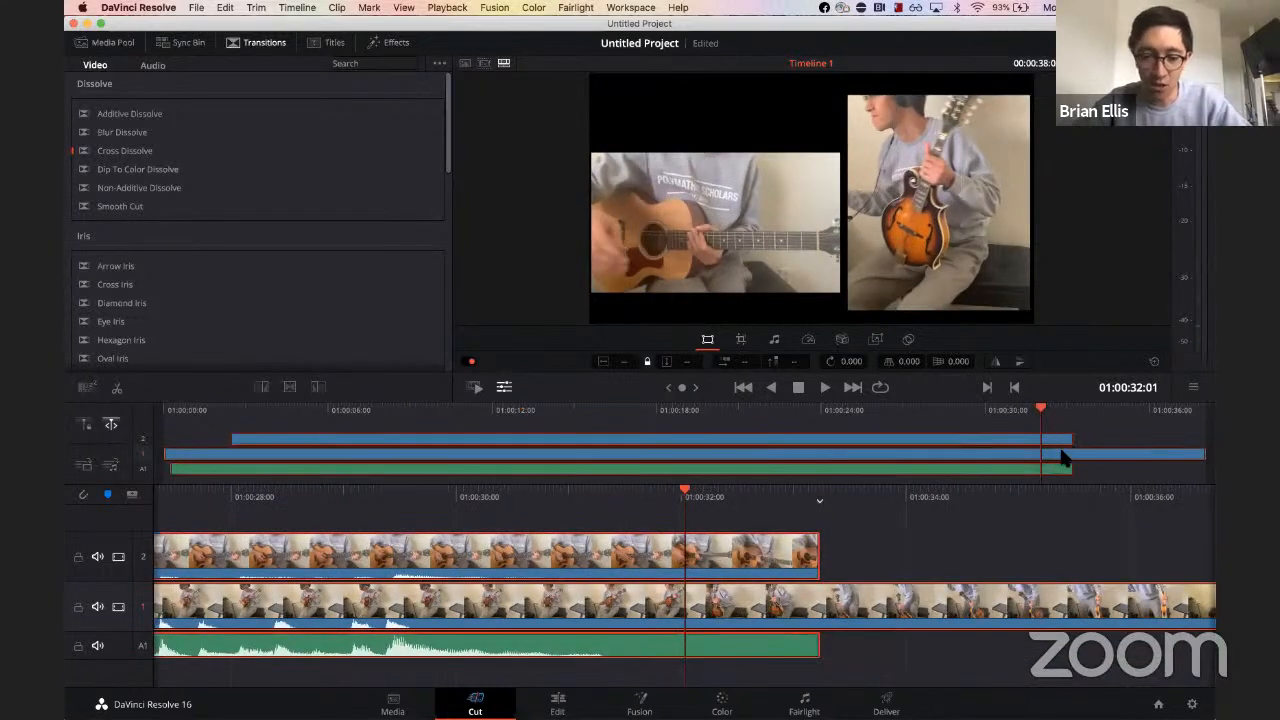
key("super+b")
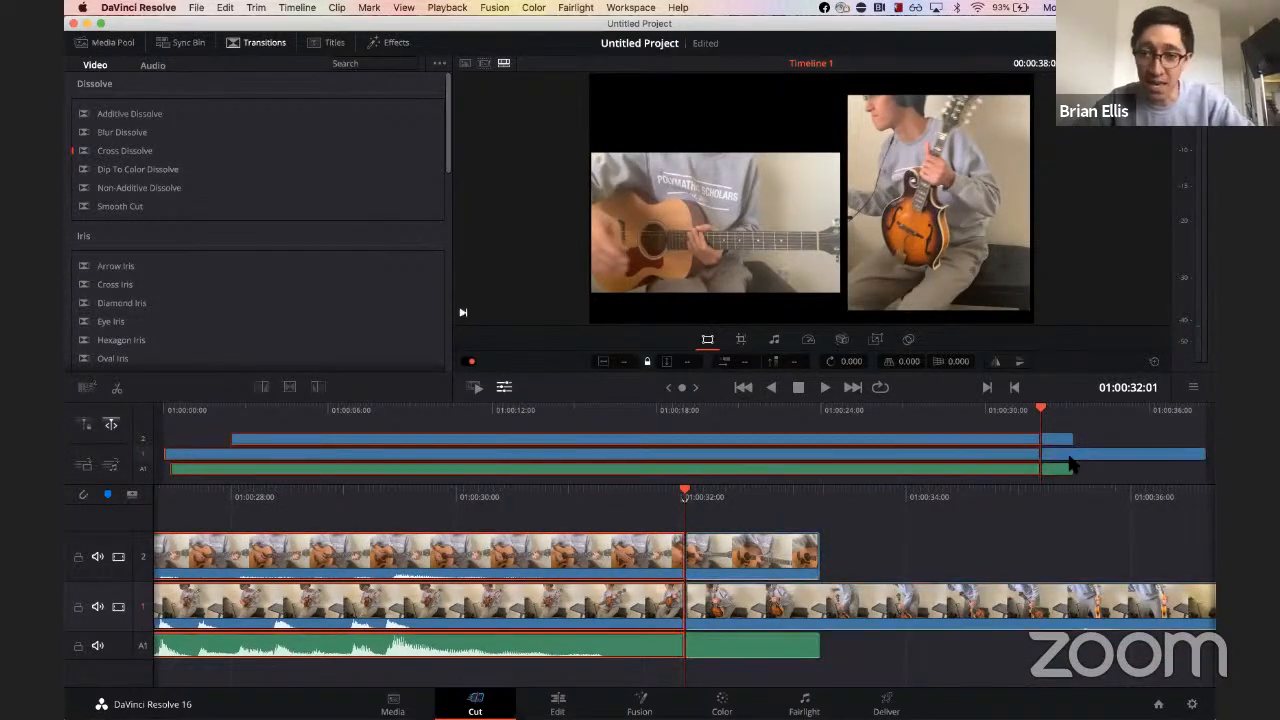
Step: Delete the clip segments after the split and play back the end of the timeline
left_click(1070, 438)
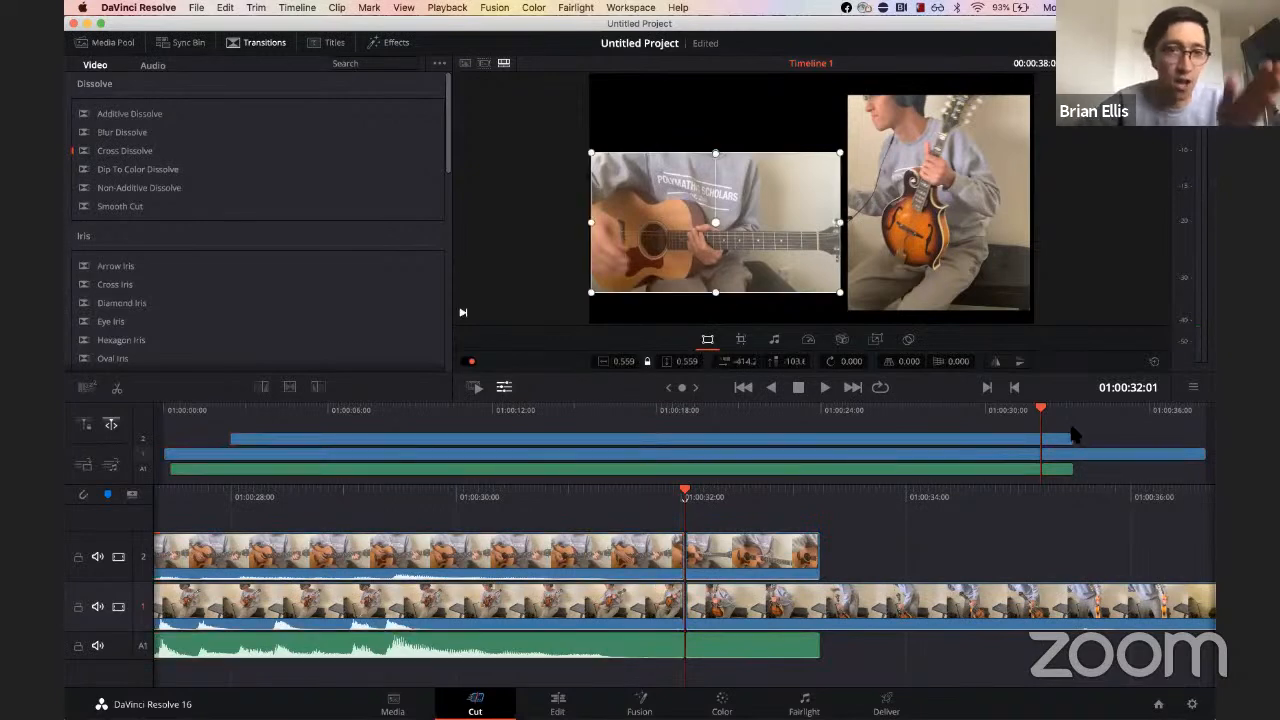
left_click_drag(1073, 428, 1061, 473)
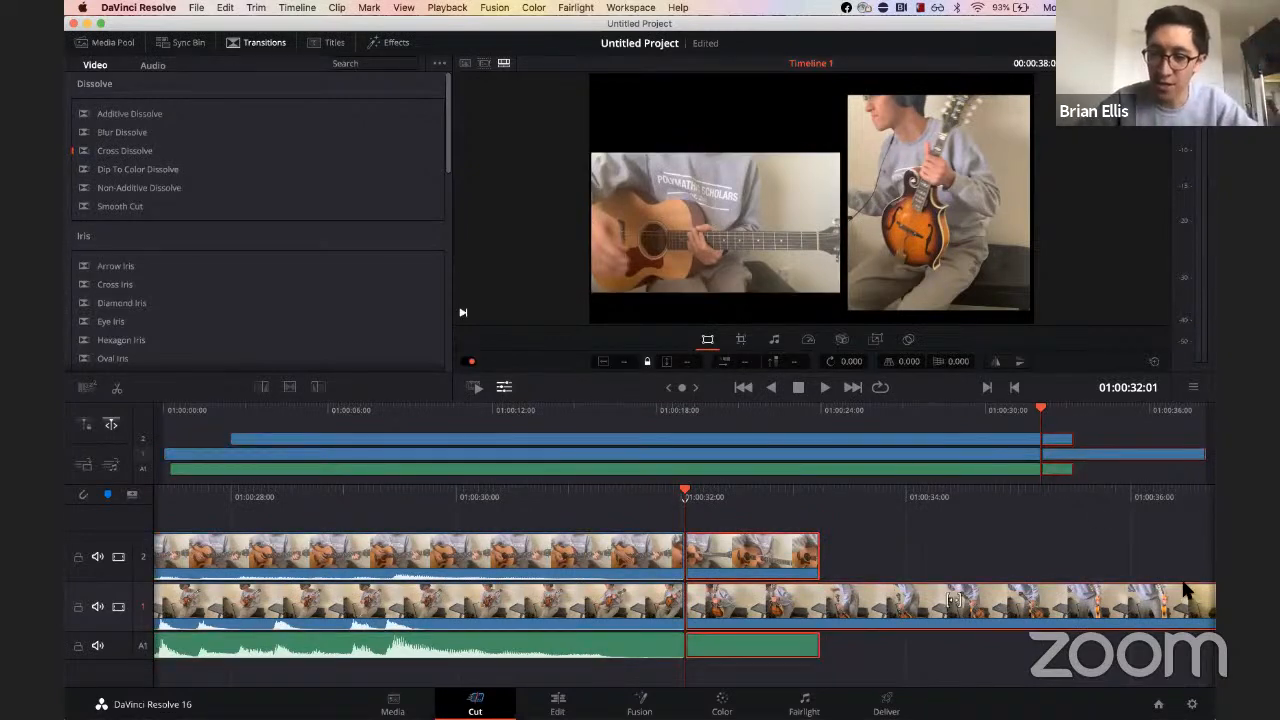
key("Delete")
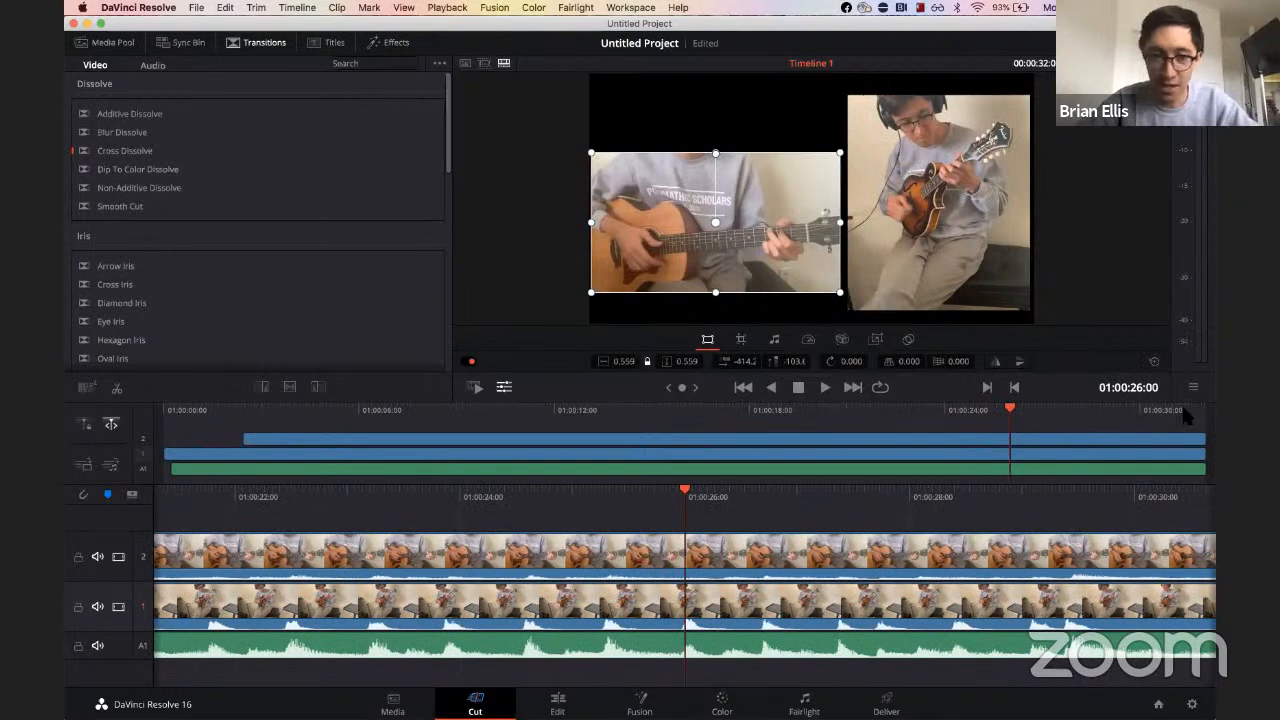
left_click(1187, 418)
key("space")
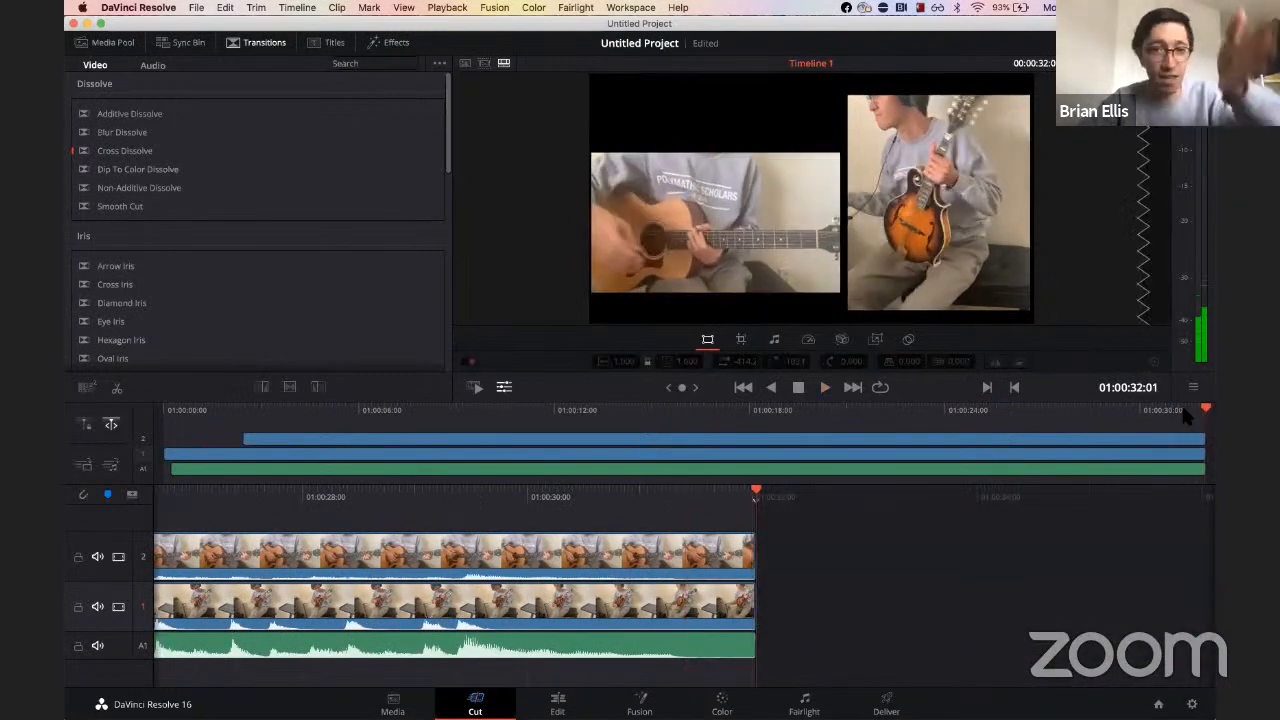
Step: Play the timeline from the start to review the opening
left_click(219, 402)
key("space")
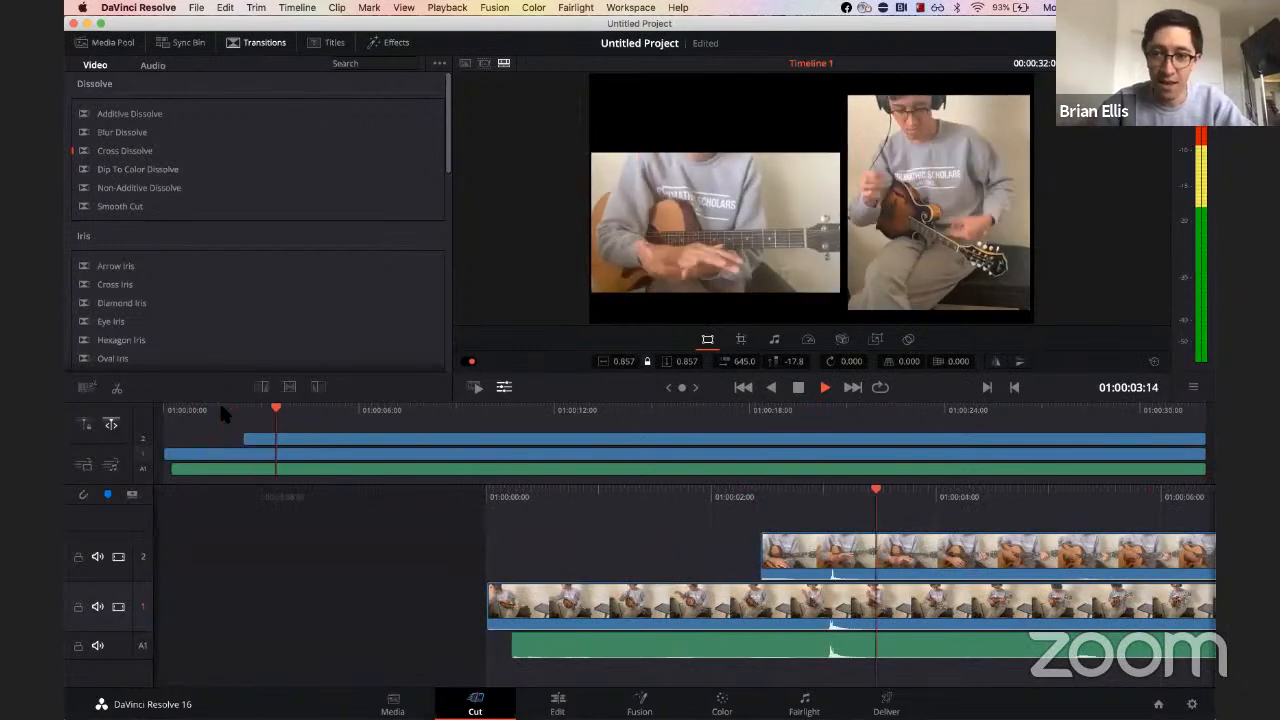
key("space")
Step: Split all tracks at 01:00:04:25, delete the segments before the cut, and play back the new start
left_click(1031, 494)
key("super+a")
left_click(886, 655)
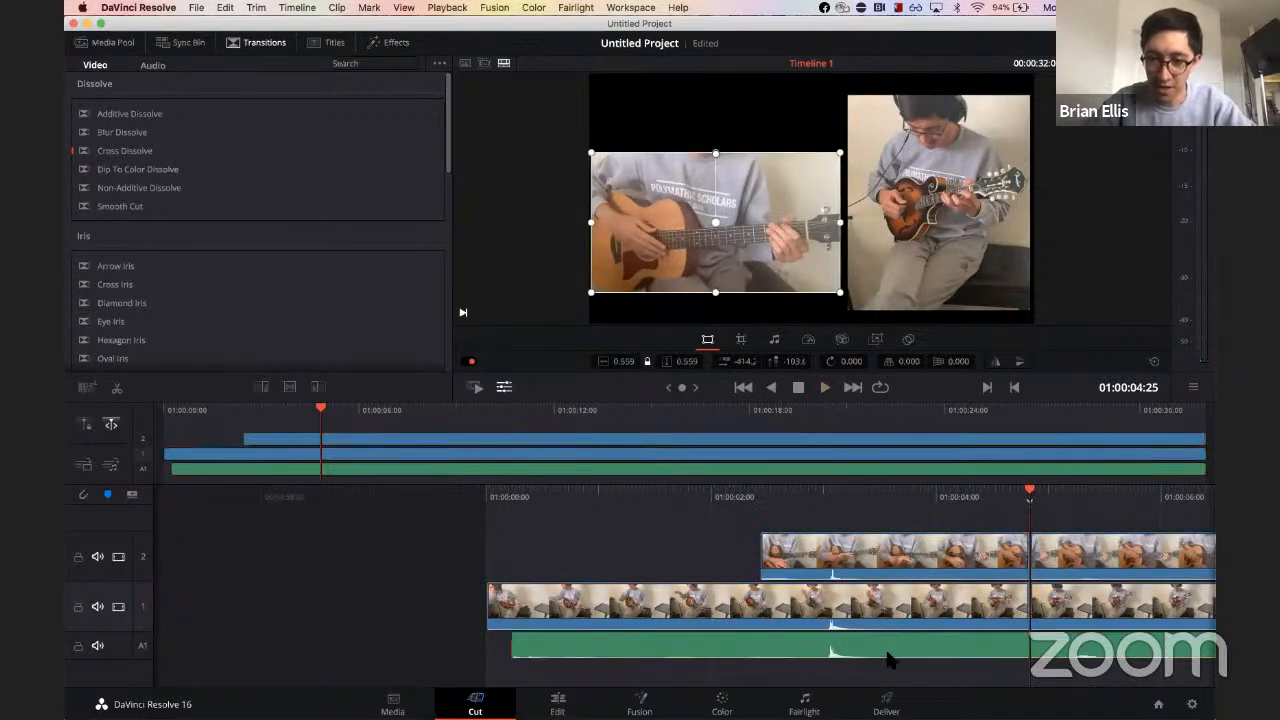
key("super+a")
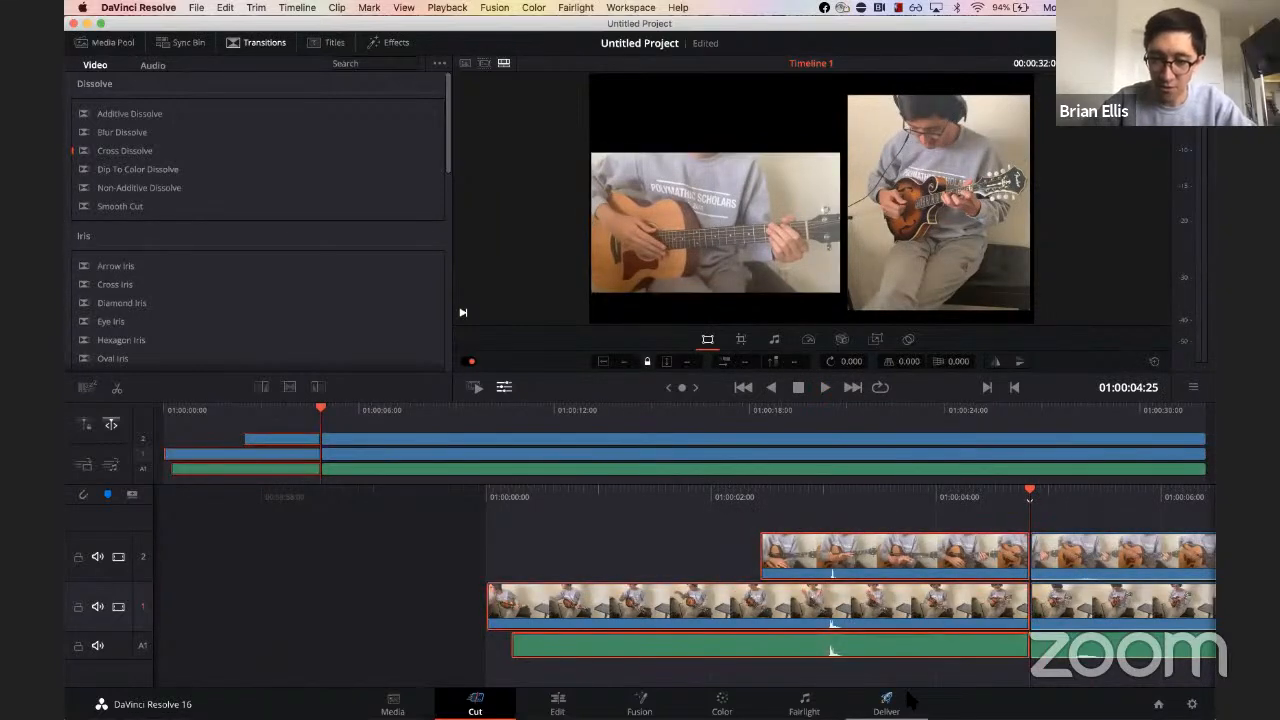
key("BackSpace")
key("space")
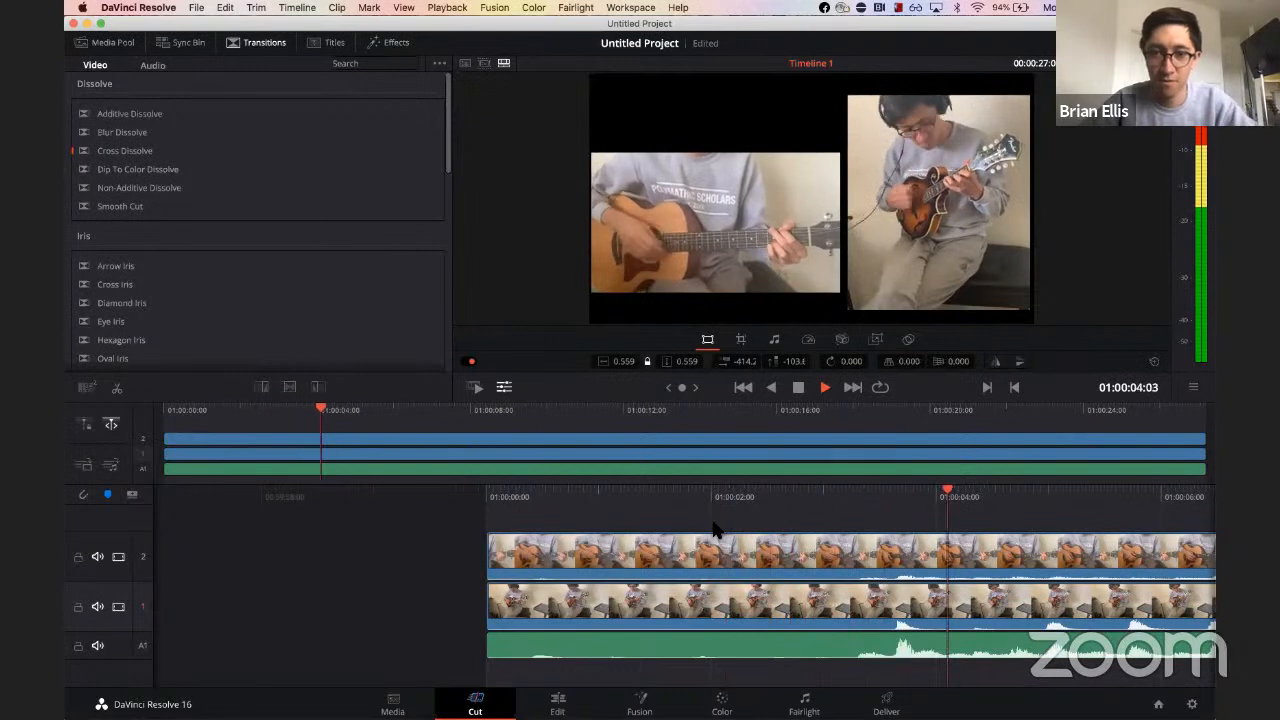
key("space")
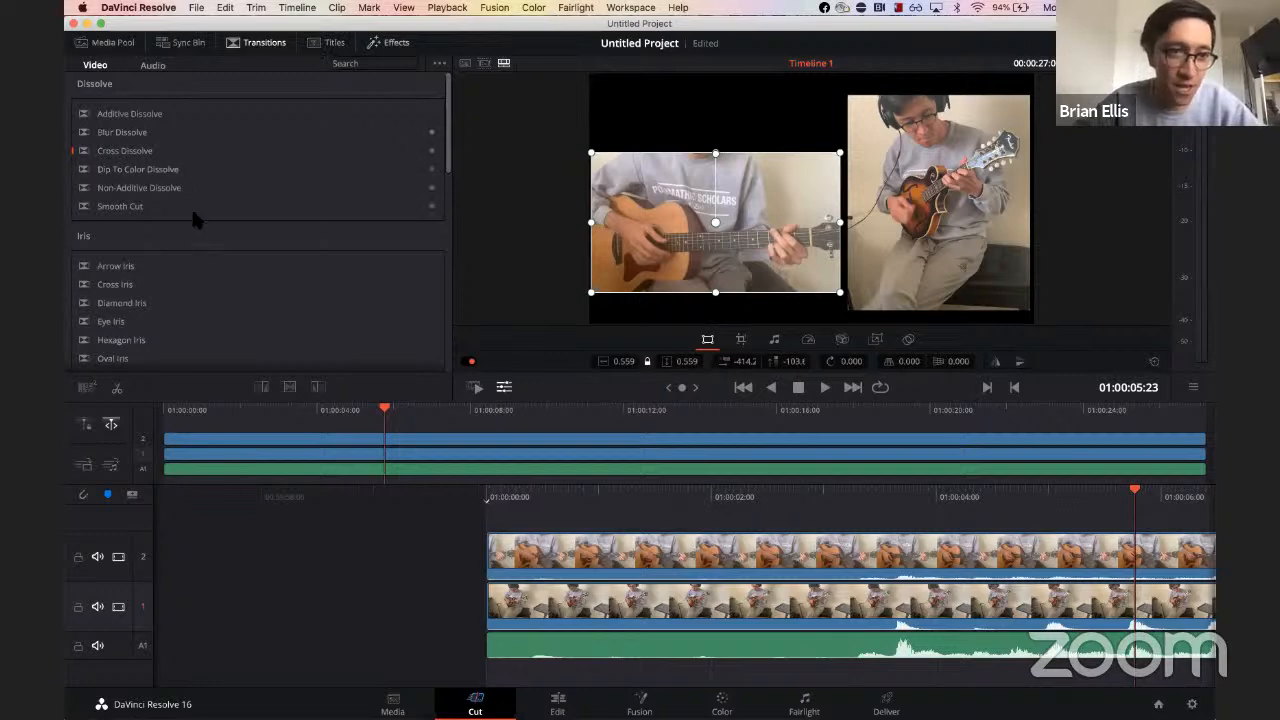
Step: Add a Text title on a new track above the videos near the start and shorten its end
left_click(325, 43)
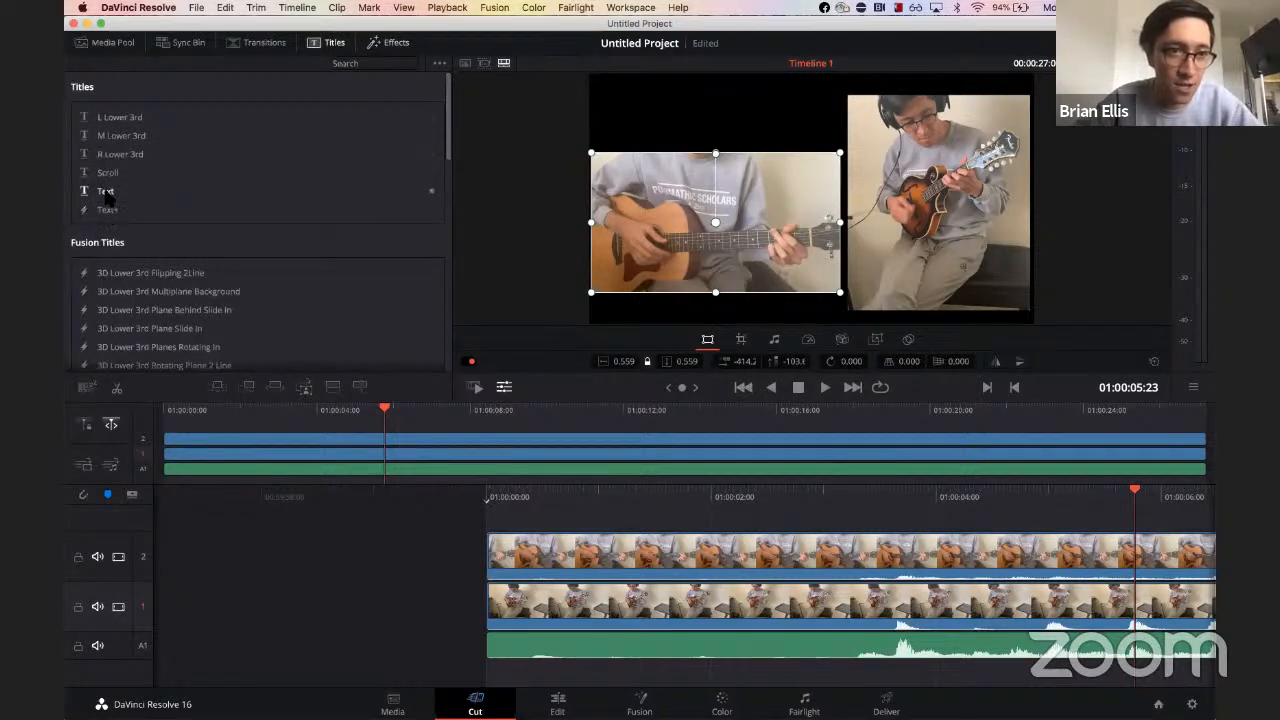
left_click_drag(105, 195, 660, 555)
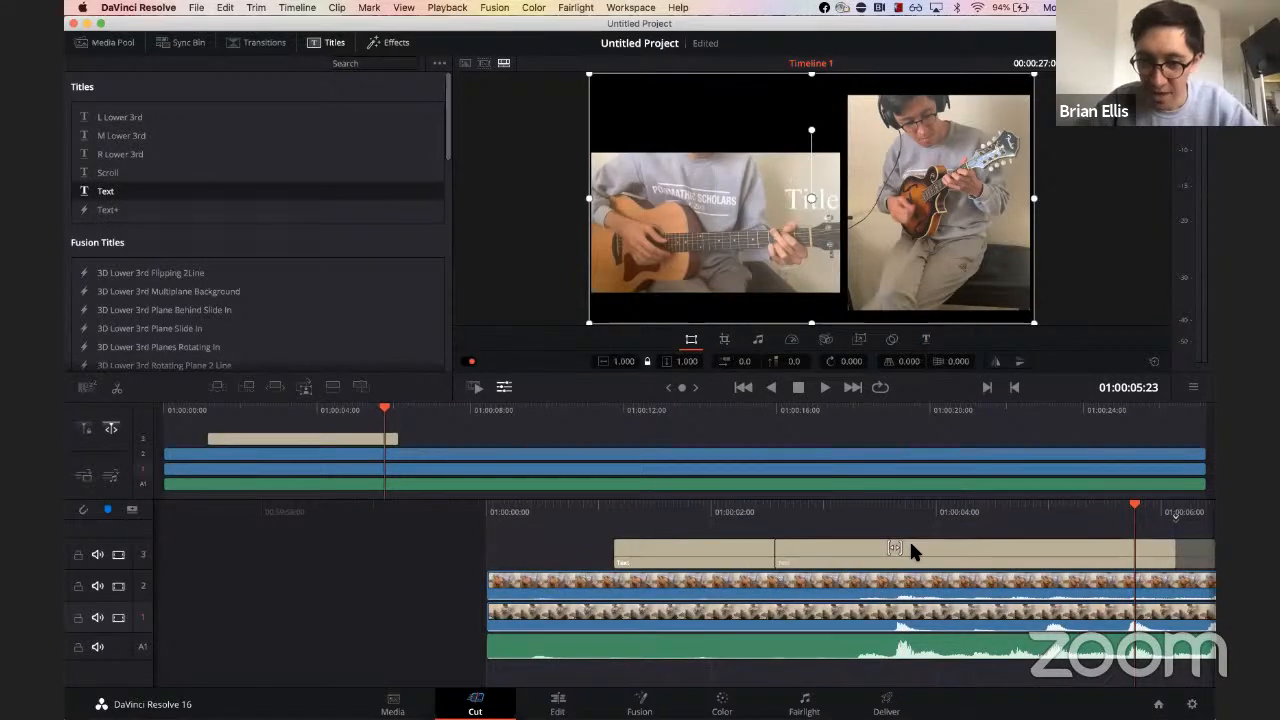
left_click_drag(716, 547, 708, 546)
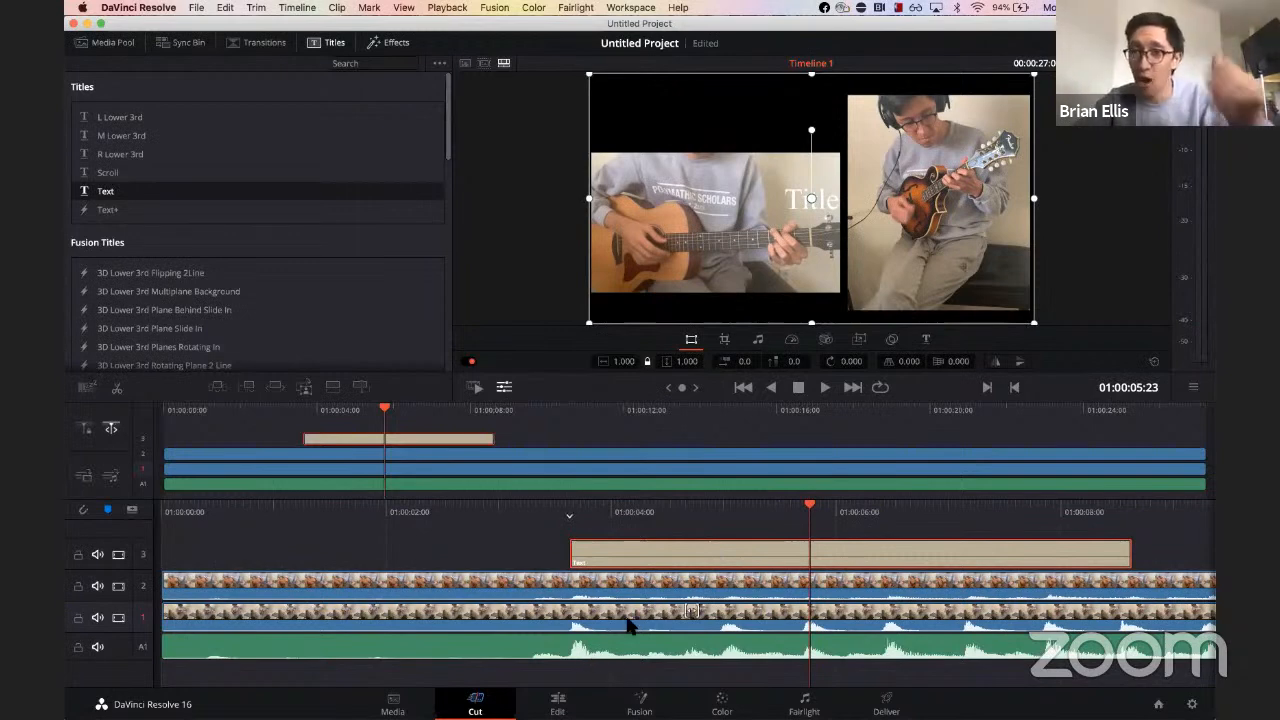
left_click_drag(1133, 556, 1051, 557)
left_click(749, 557)
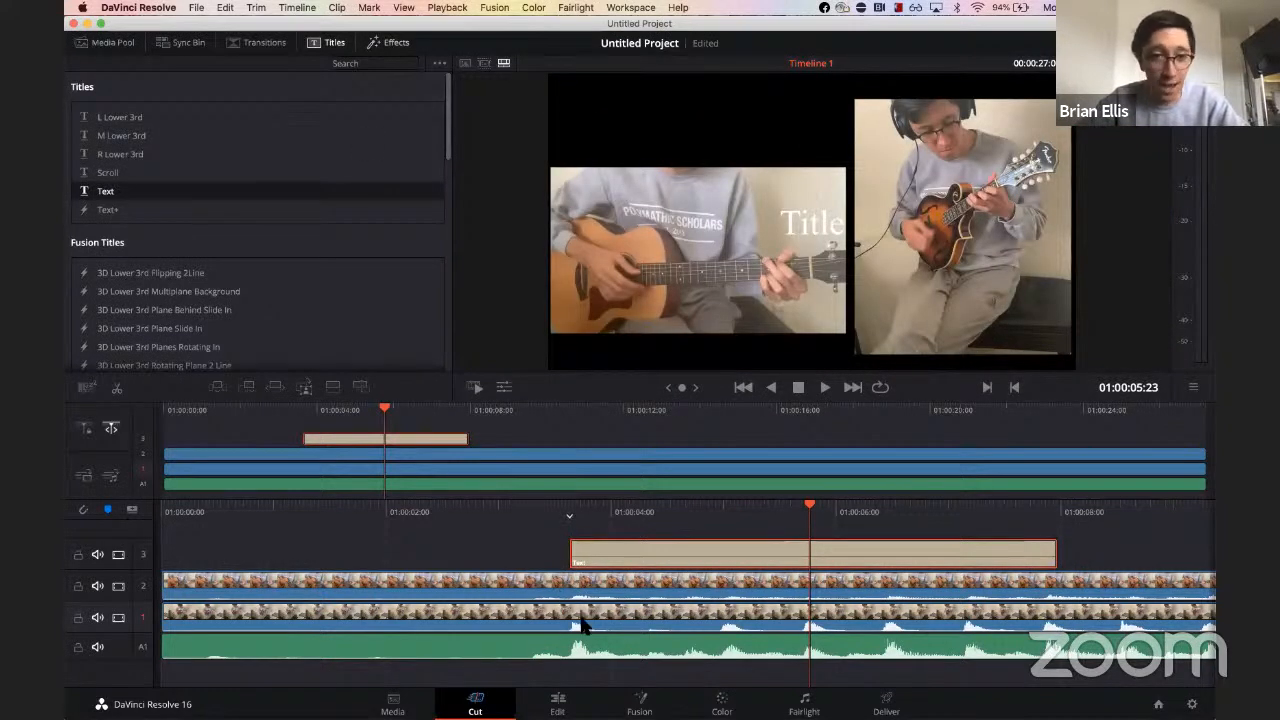
Step: Set the title's text to "My awesome title" and move it to the top of the frame
left_click(505, 388)
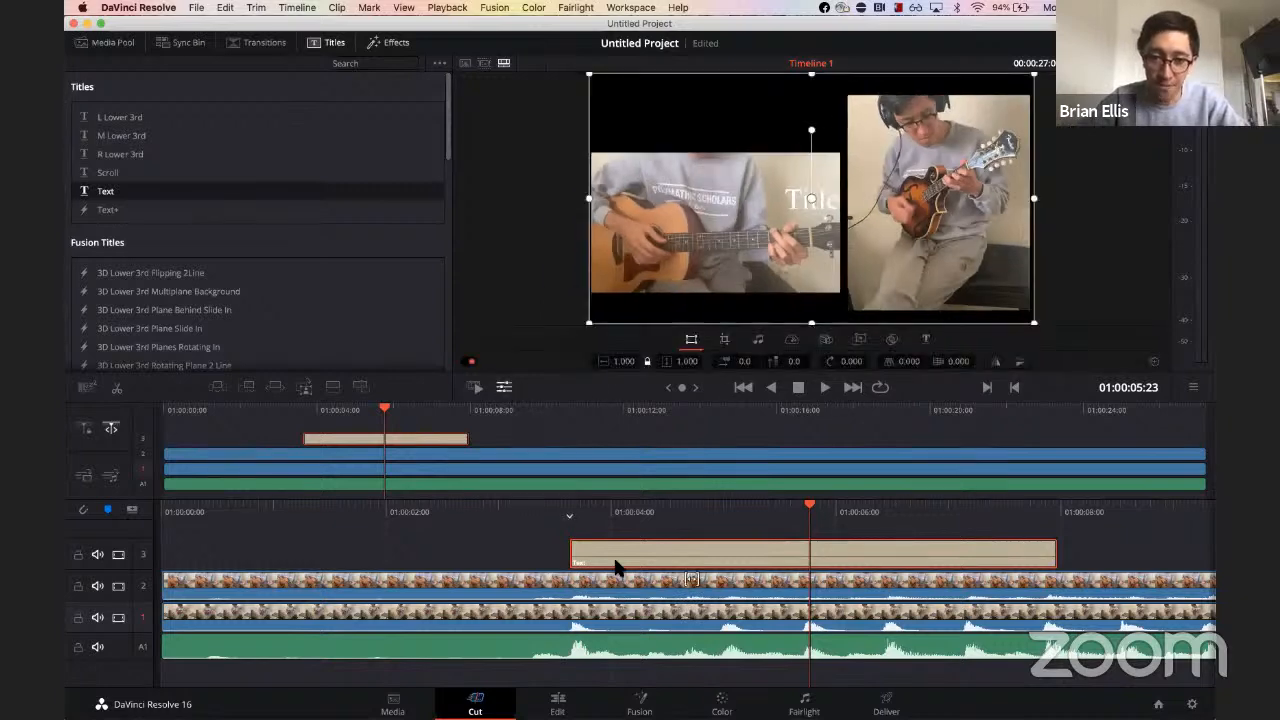
left_click(926, 339)
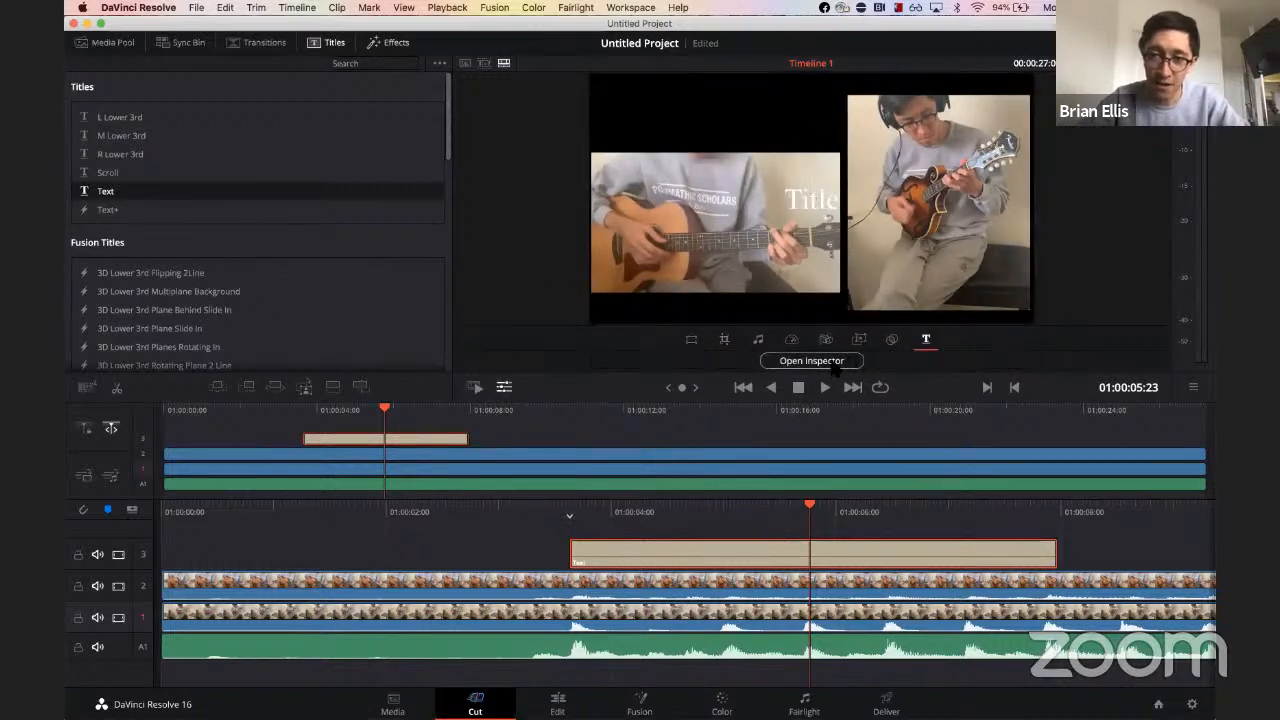
left_click(793, 364)
left_click(590, 219)
type("My awesome title")
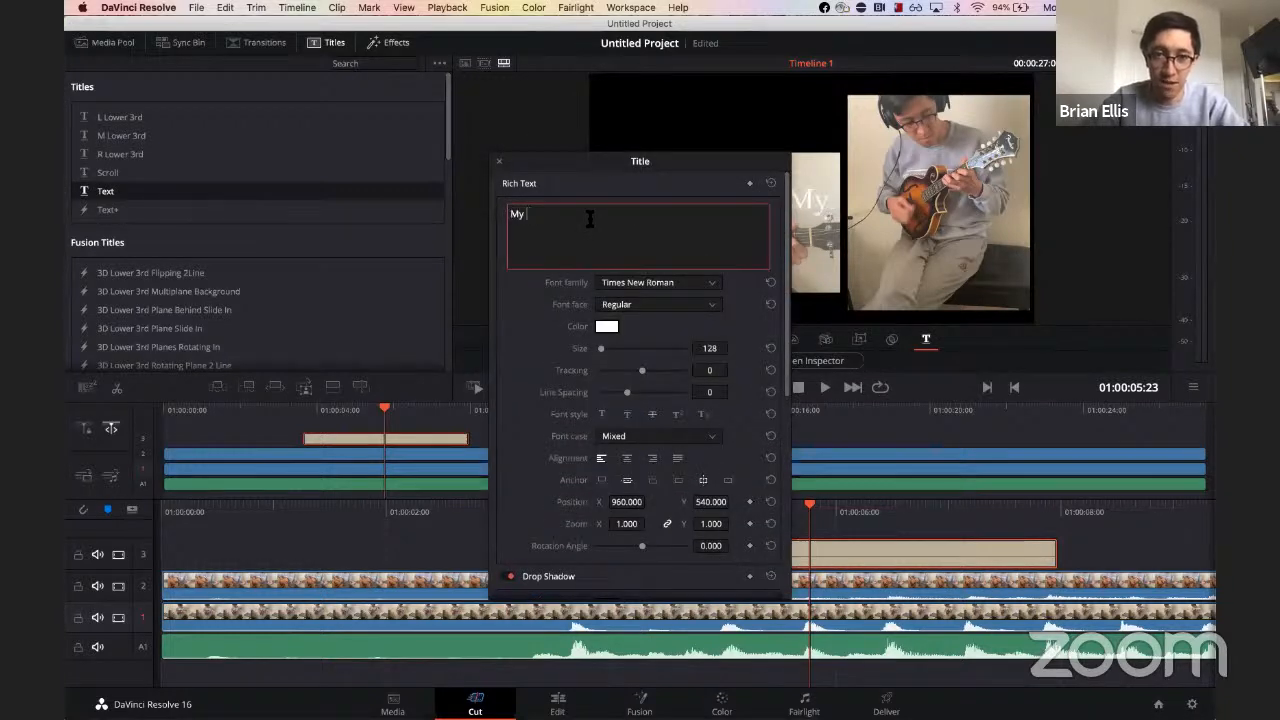
left_click(501, 162)
left_click(499, 161)
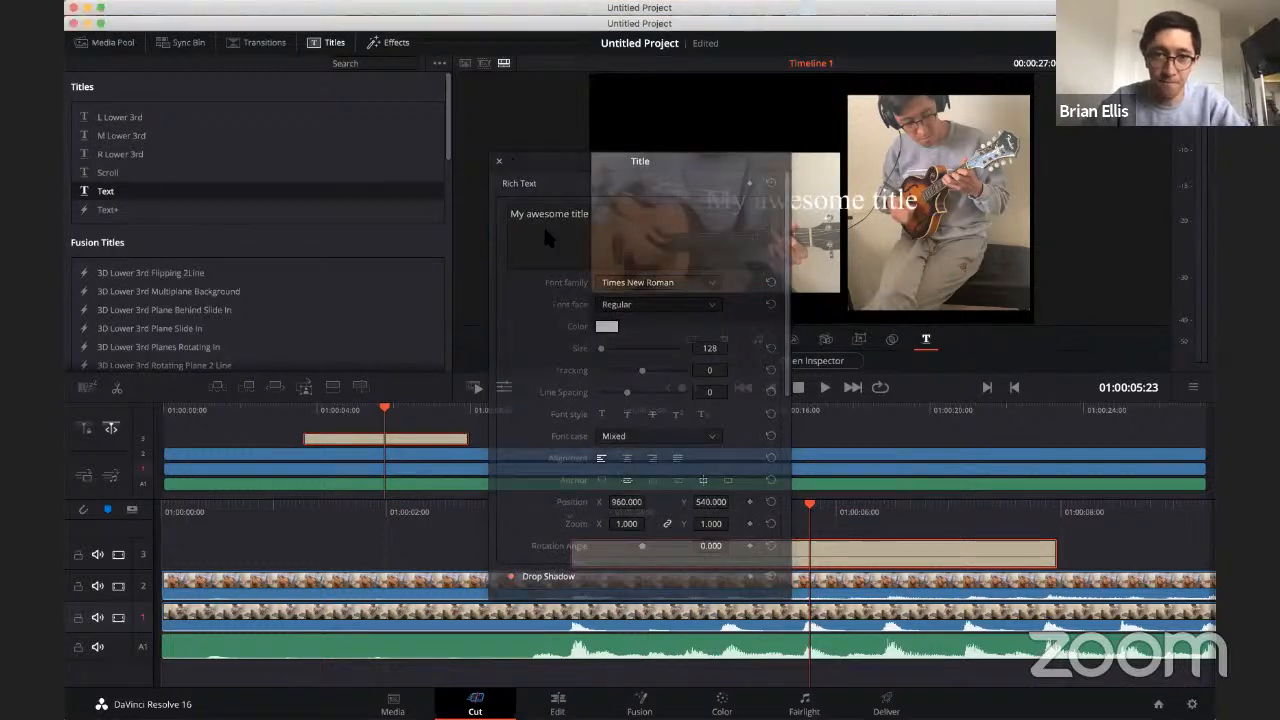
left_click(691, 340)
left_click_drag(797, 212, 704, 113)
Step: Change the title's font family to Wingdings
left_click(925, 340)
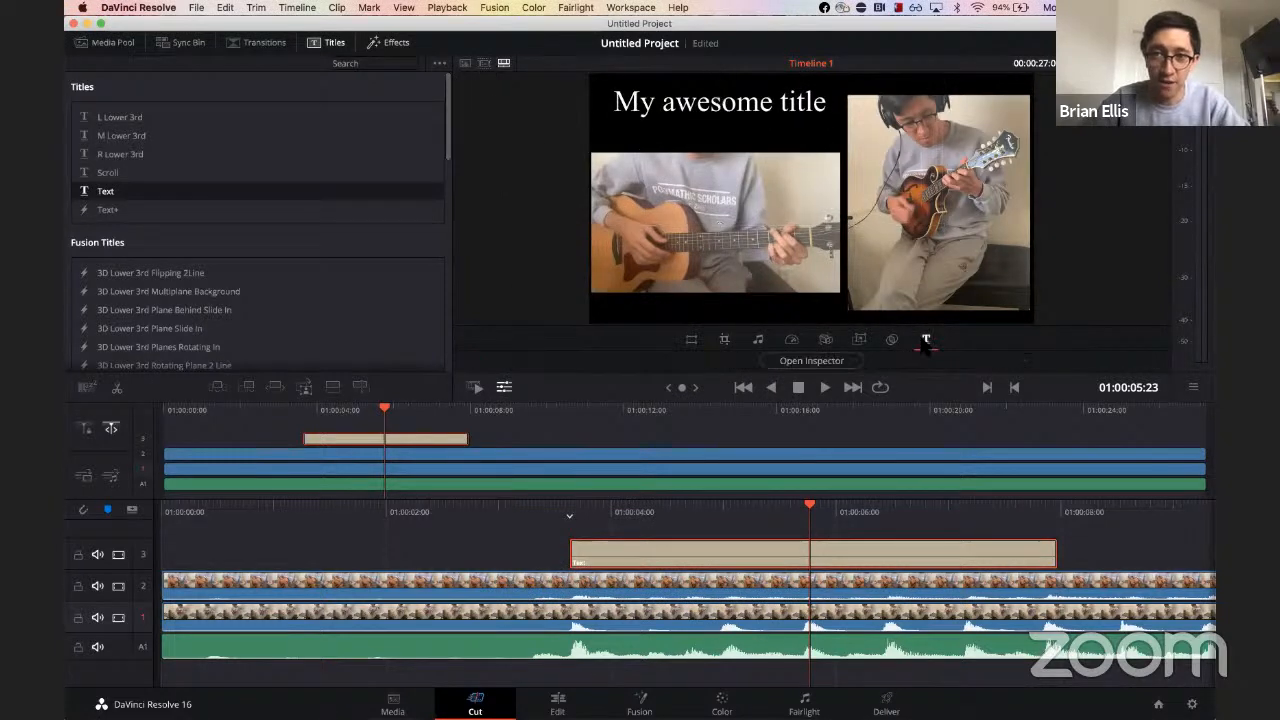
left_click(849, 365)
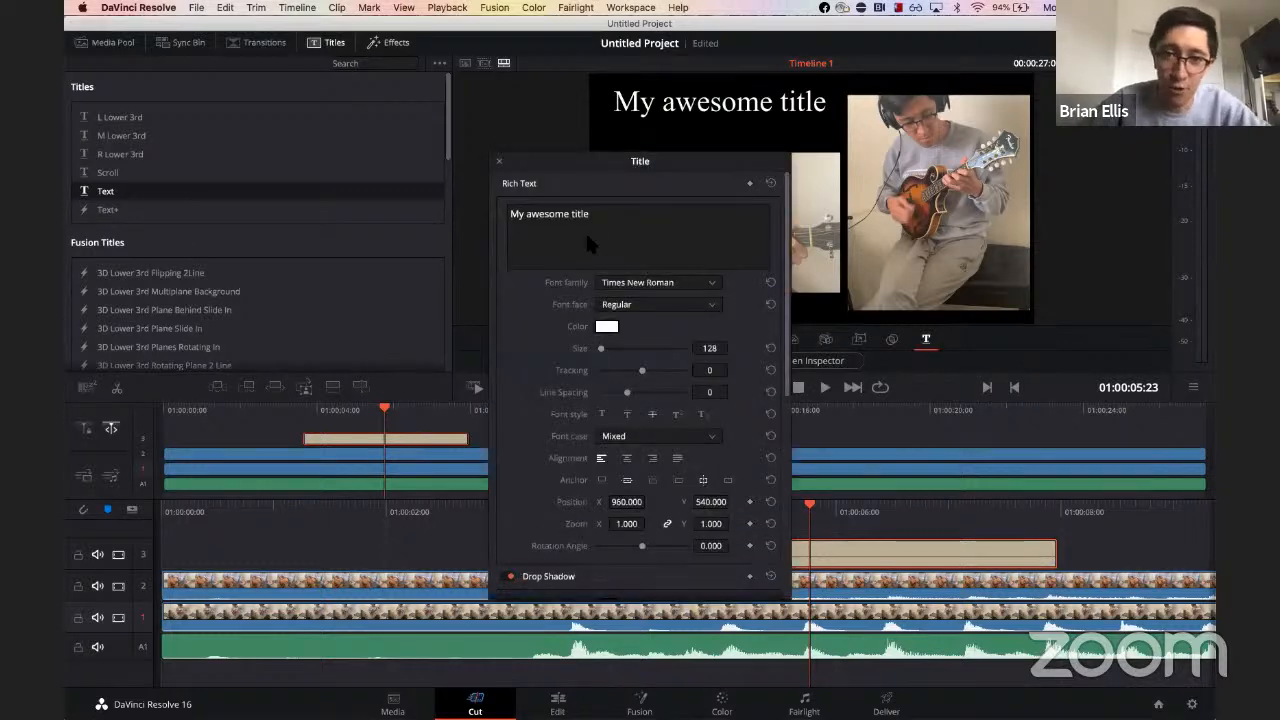
left_click(657, 283)
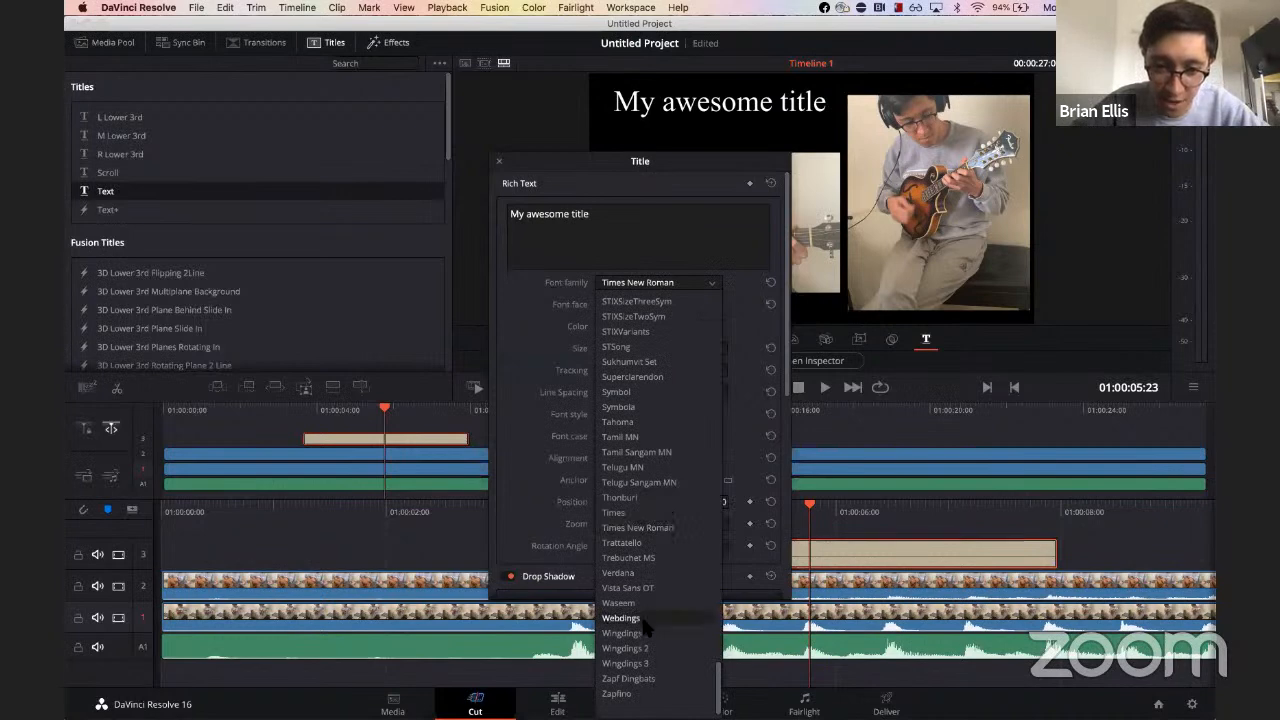
left_click(622, 633)
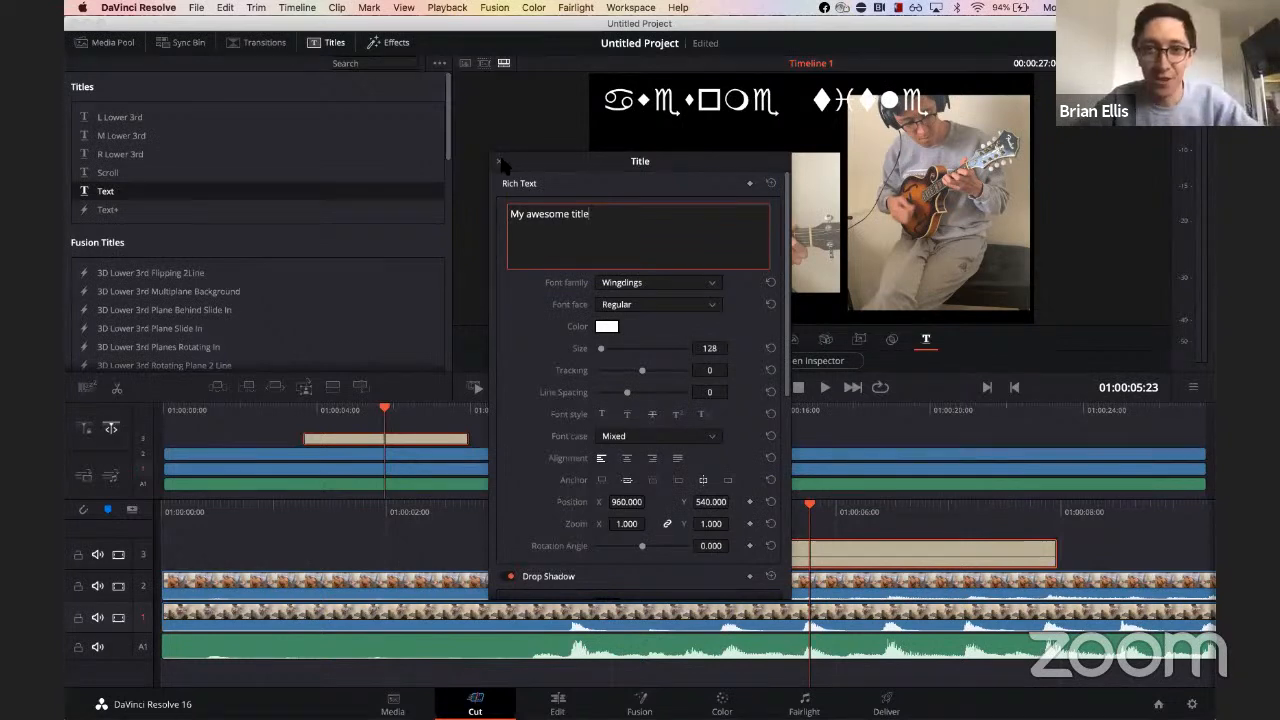
left_click(297, 412)
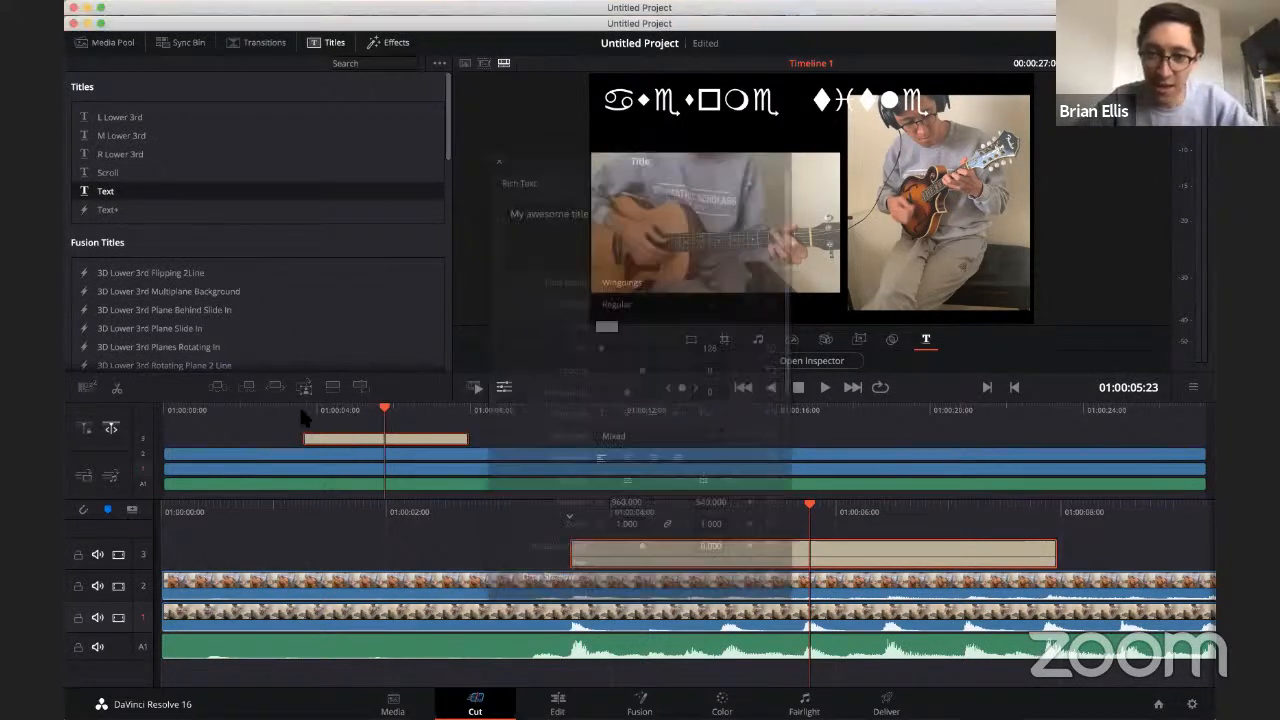
Step: Play the section with the title to review it
key("space")
left_click(476, 510)
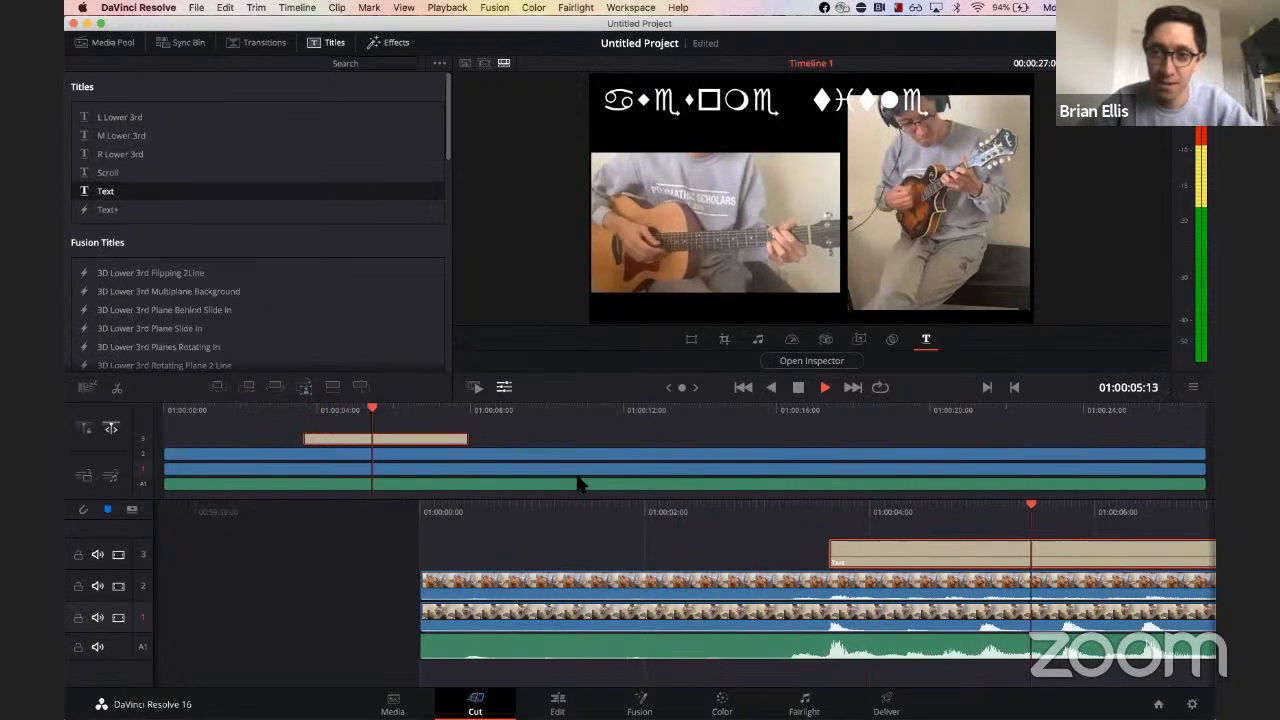
key("space")
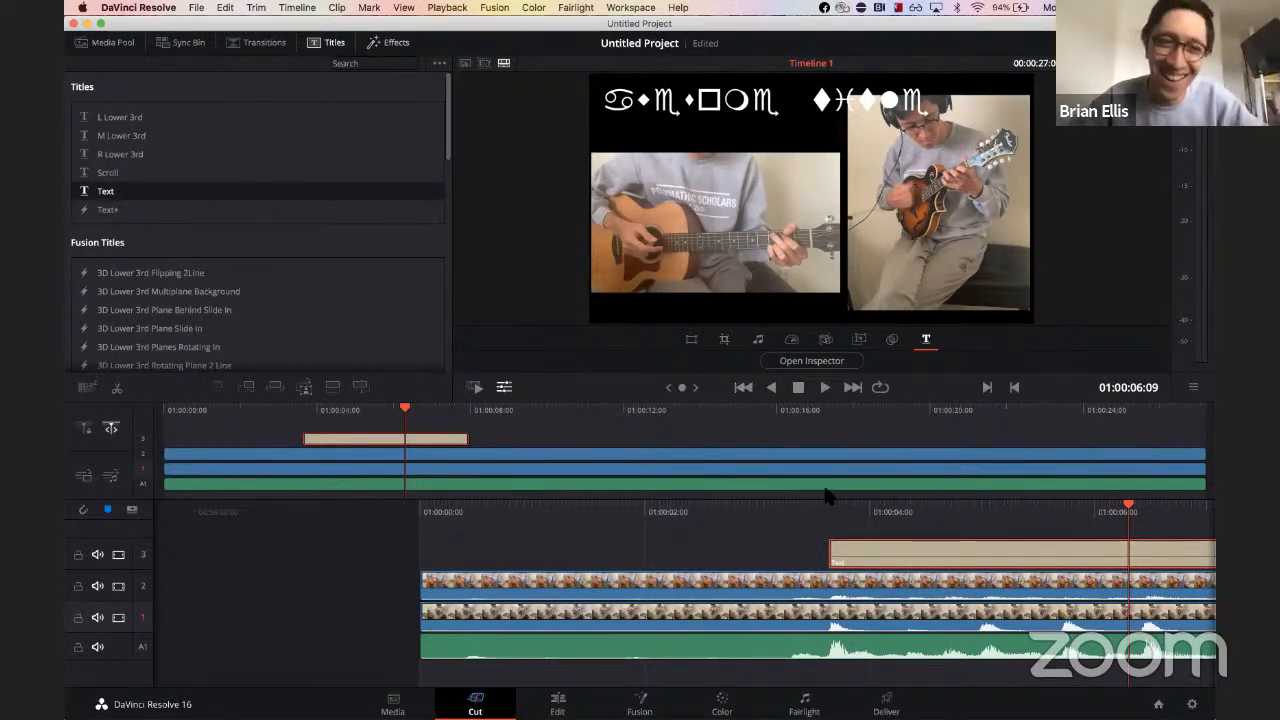
Step: Paste a copy of the title and place it on a new track above, starting slightly after the first
scroll(829, 495, "right", 5)
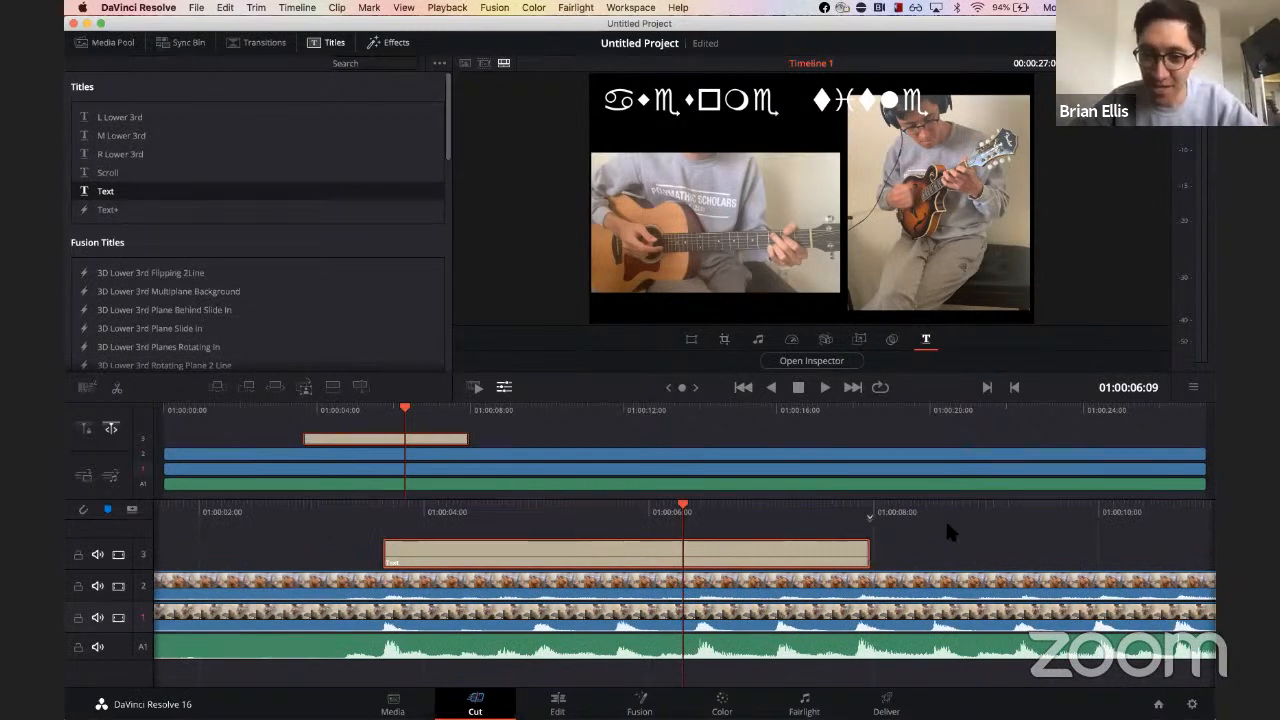
left_click(914, 507)
key("super+v")
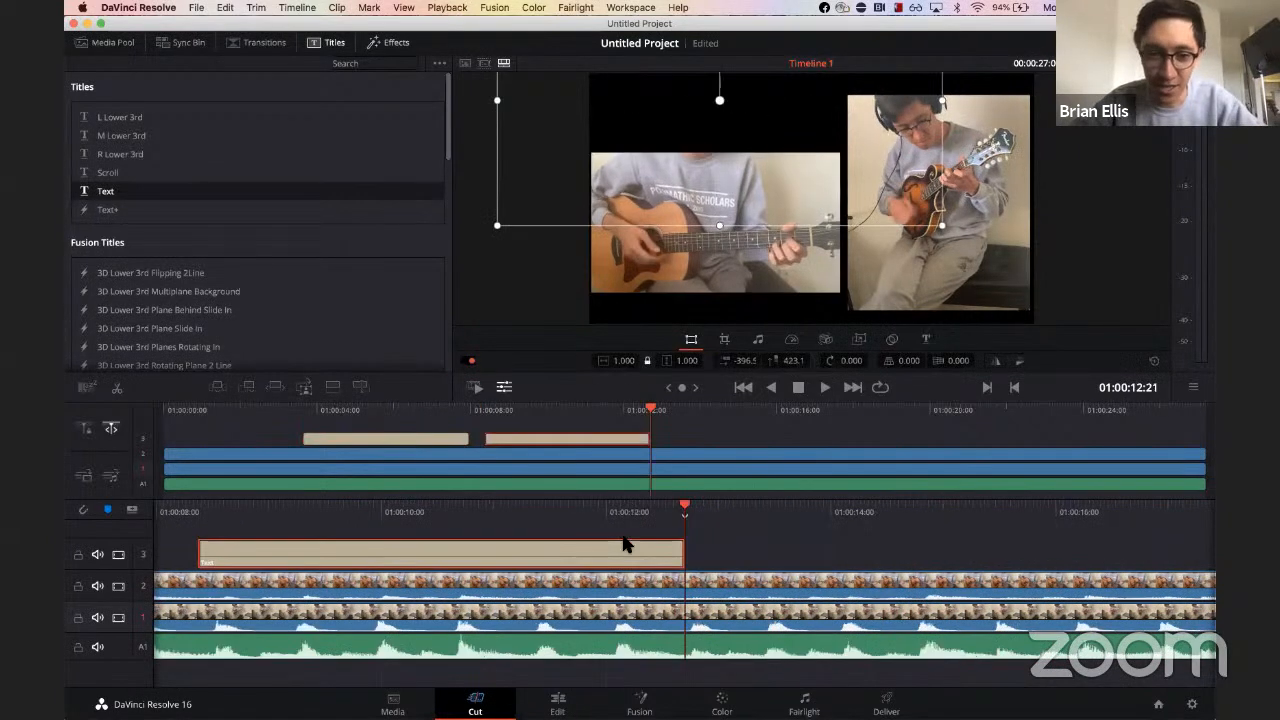
scroll(623, 545, "left", 1)
left_click_drag(481, 425, 425, 423)
left_click_drag(551, 436, 462, 446)
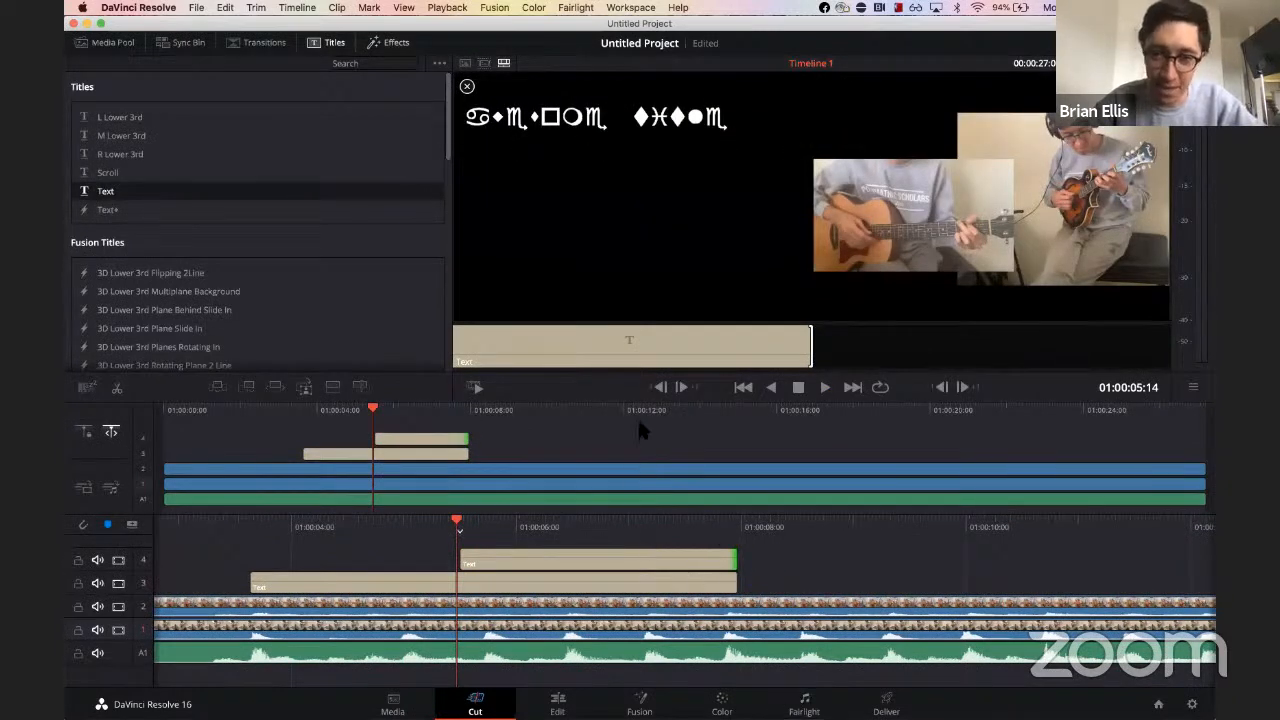
Step: Move the second title down so it sits just below the first in the frame
left_click(601, 515)
left_click(504, 387)
left_click_drag(766, 112, 786, 145)
Step: Replace the second title's text with a byline of the author's name and set its font to STSong
left_click(926, 340)
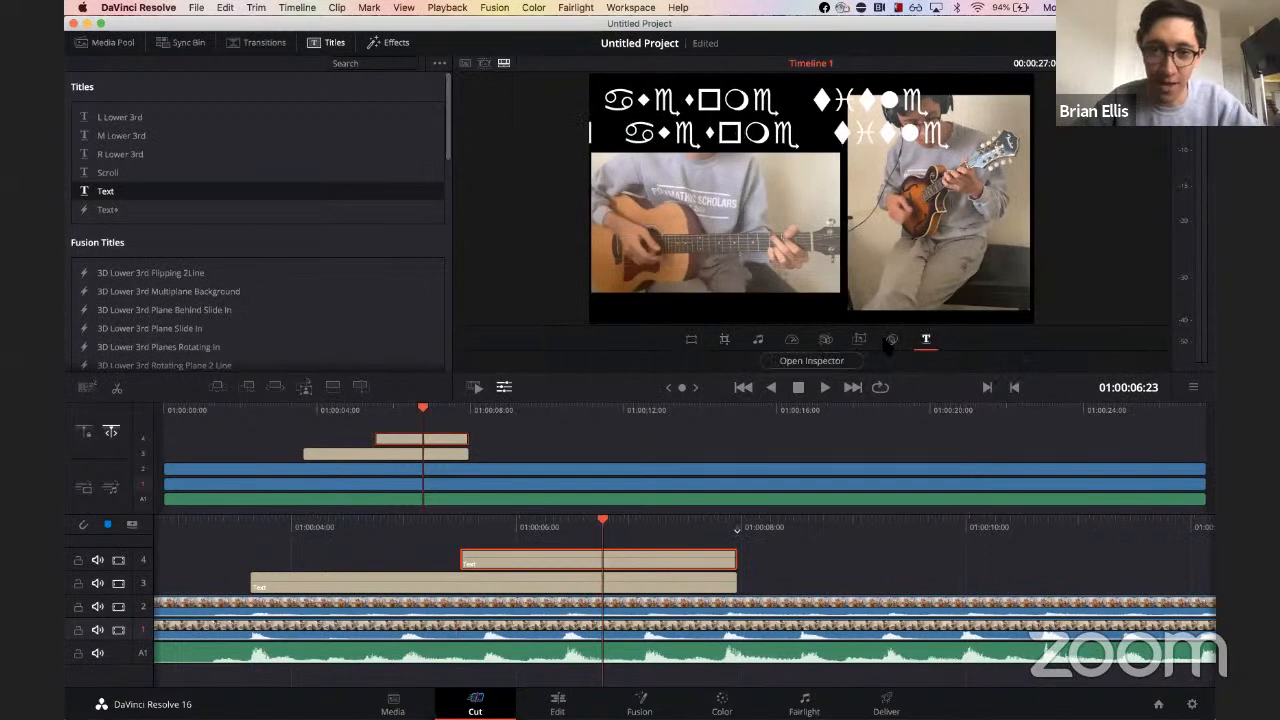
left_click(748, 362)
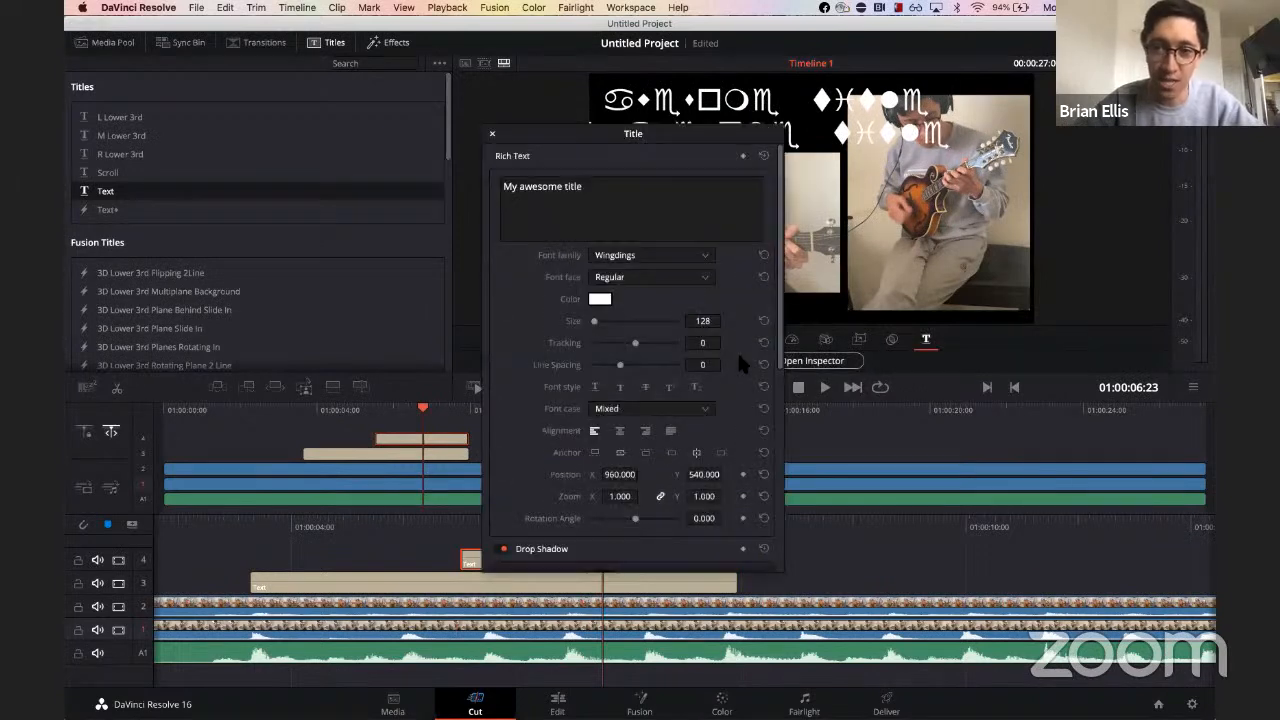
left_click(574, 200)
key("ctrl+a")
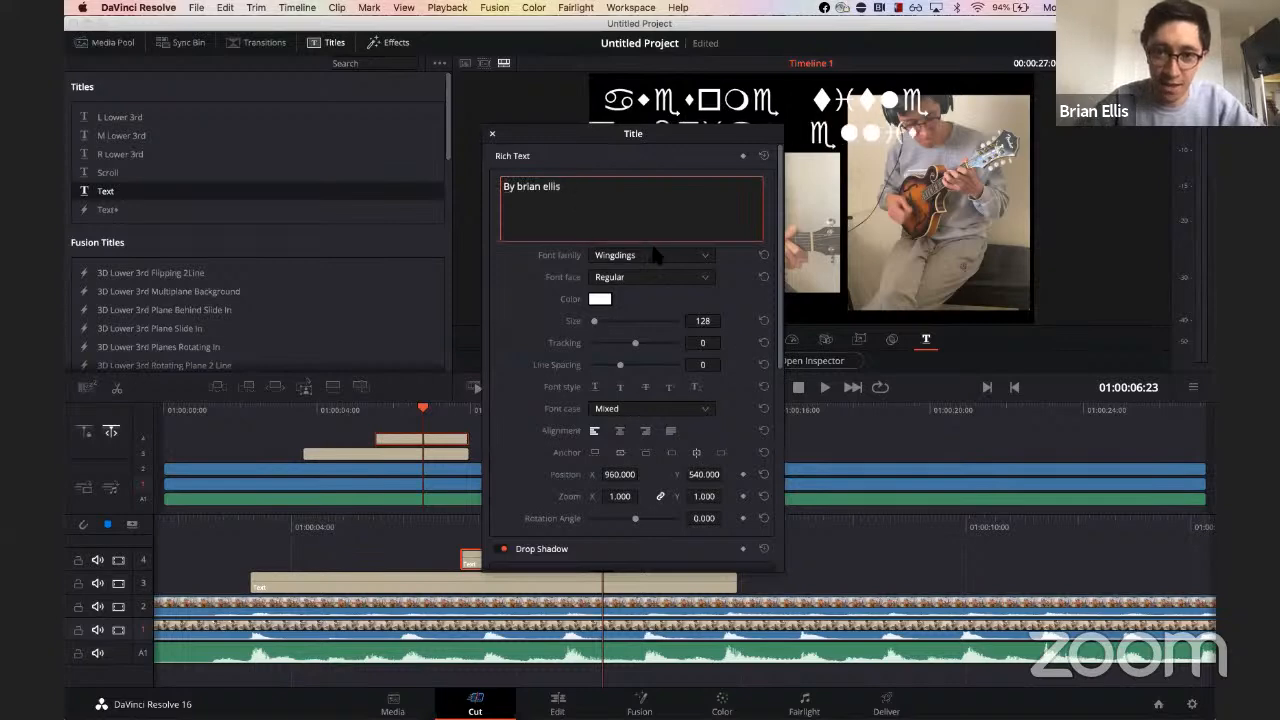
left_click(654, 255)
left_click(651, 336)
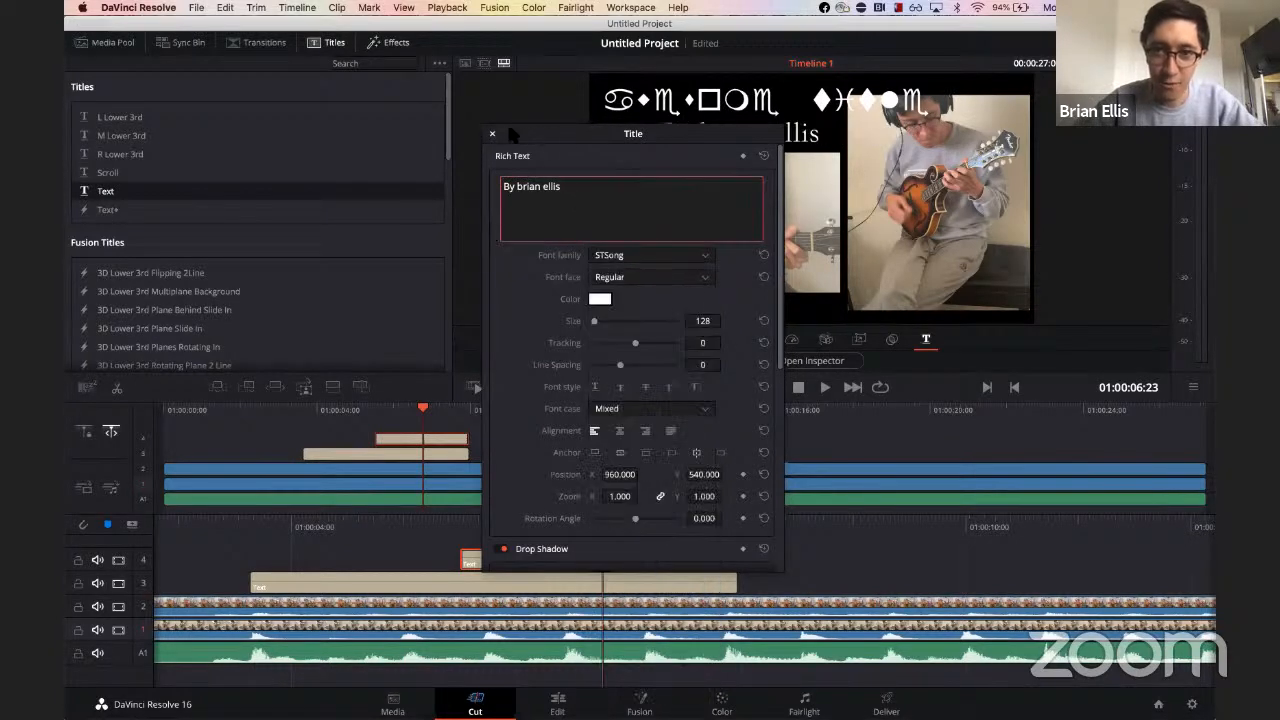
left_click(491, 133)
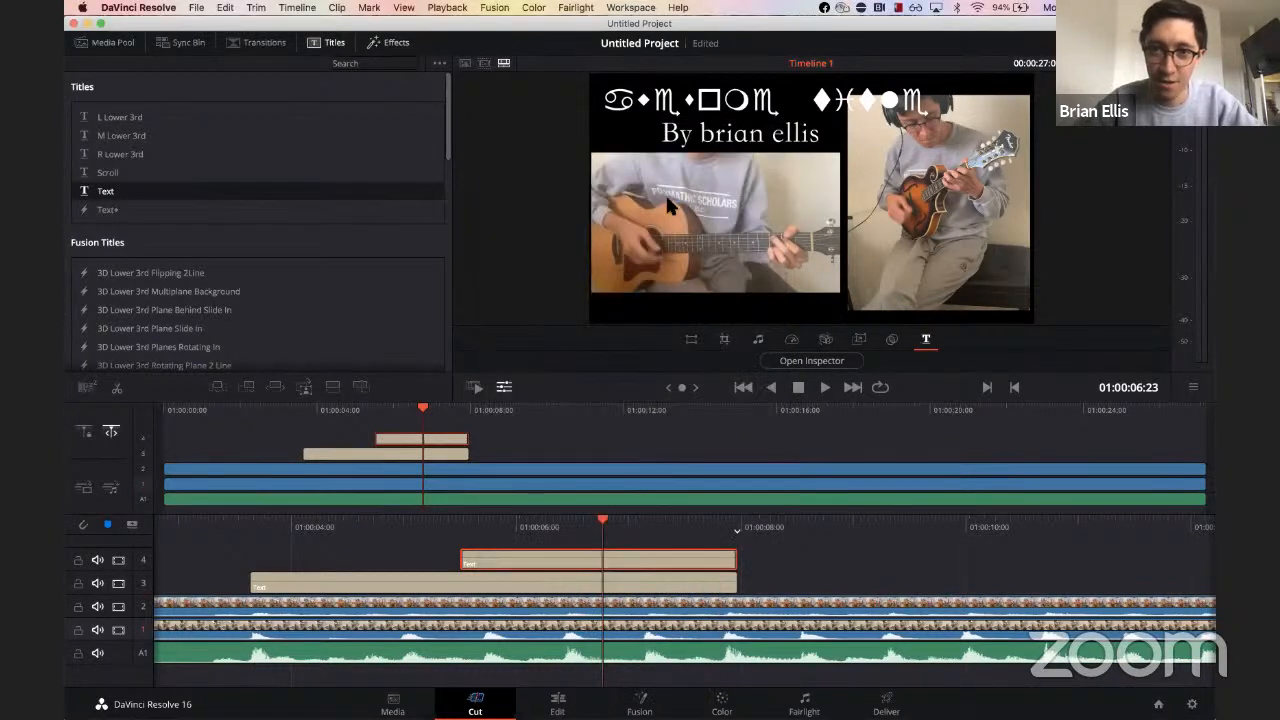
Step: Trim the byline title's start slightly later and play back the titles
left_click_drag(469, 558, 485, 560)
left_click(215, 522)
key("space")
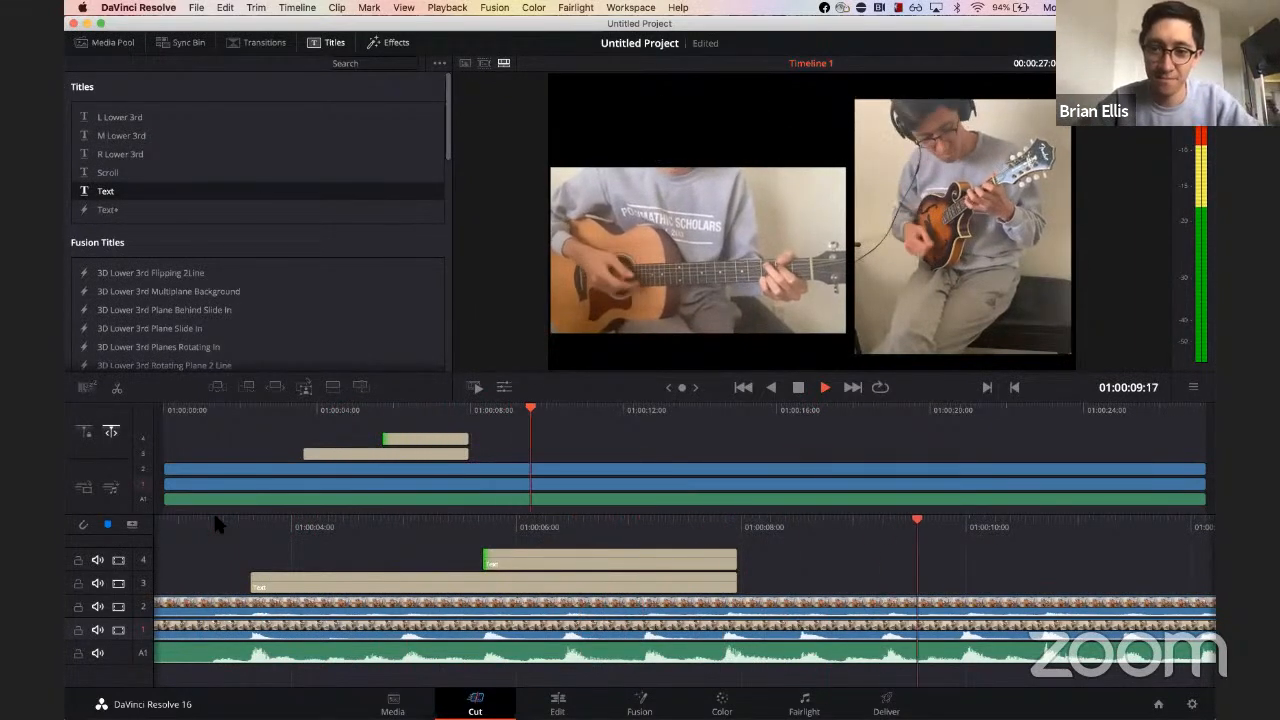
key("space")
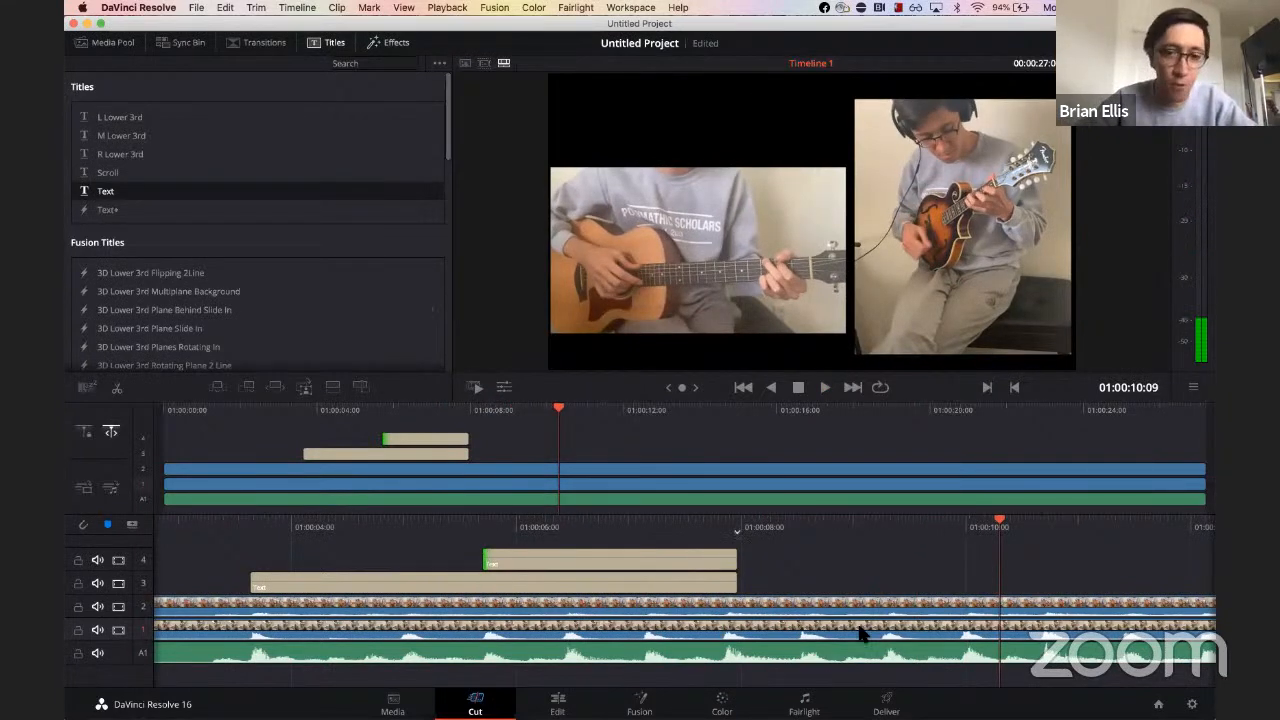
Step: Cut the mandolin clip at about 16 s and 20 s and delete the section between the cuts
left_click(949, 524)
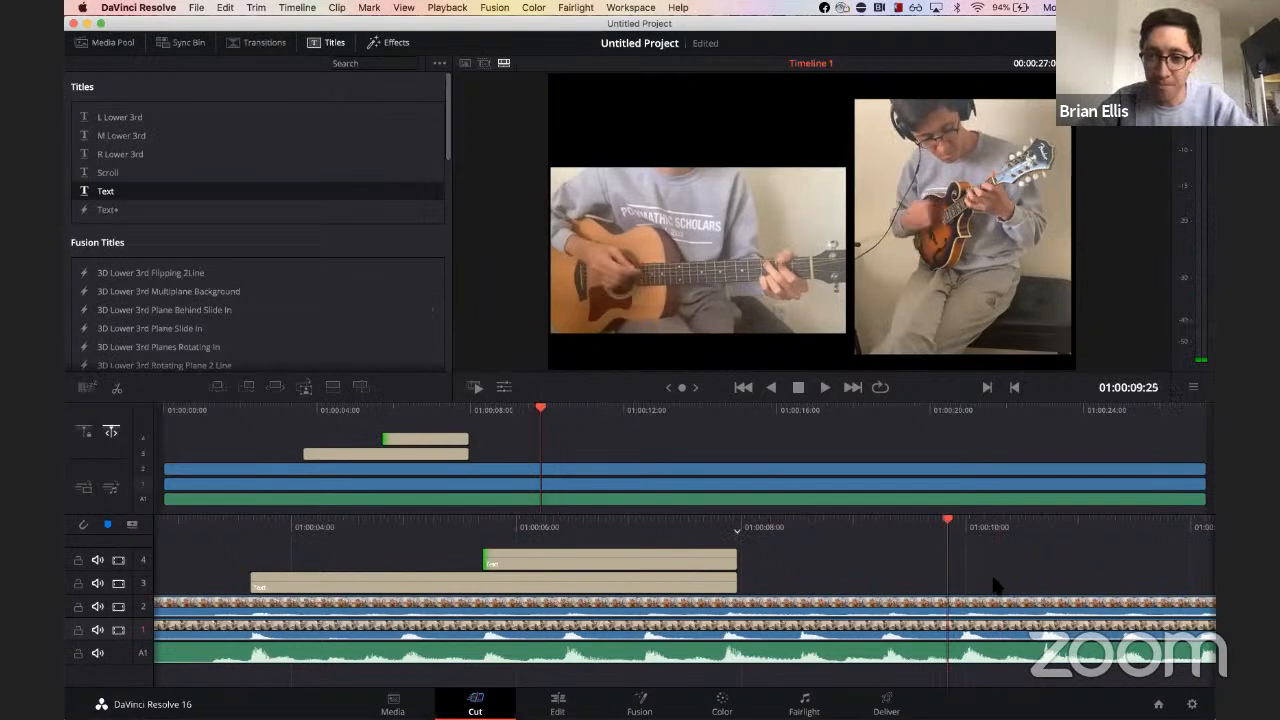
left_click(959, 630)
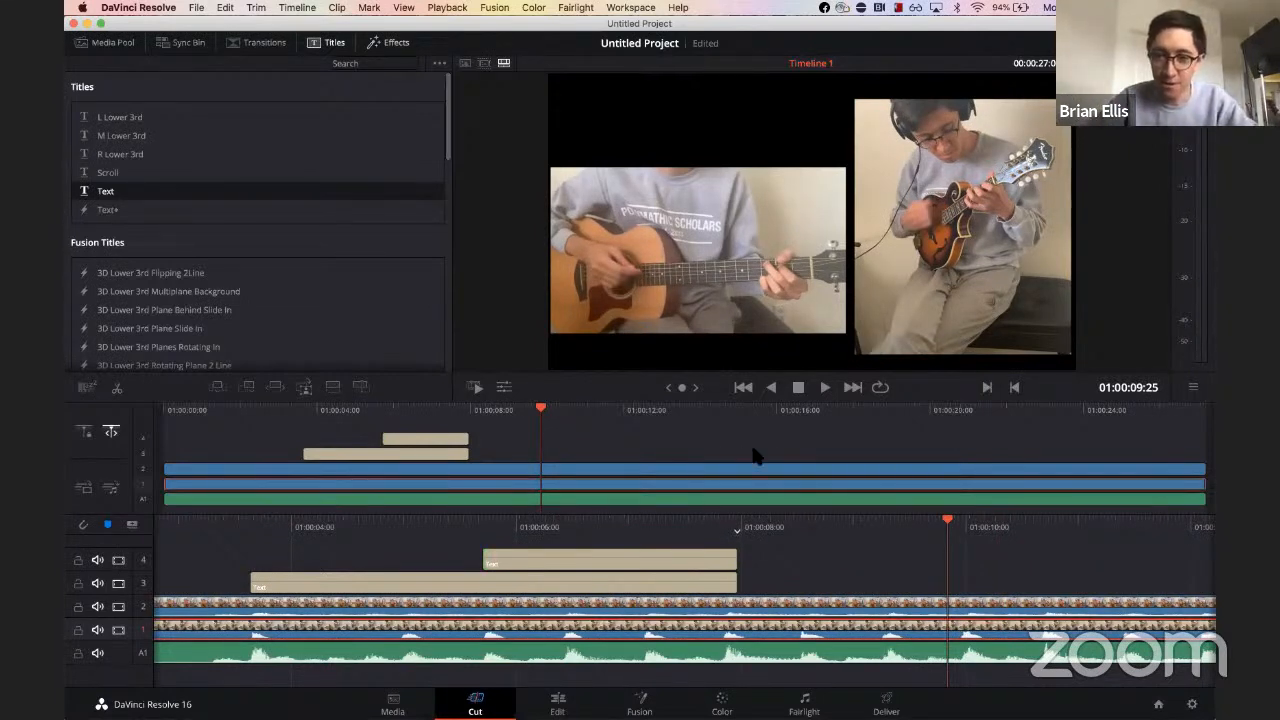
left_click(783, 414)
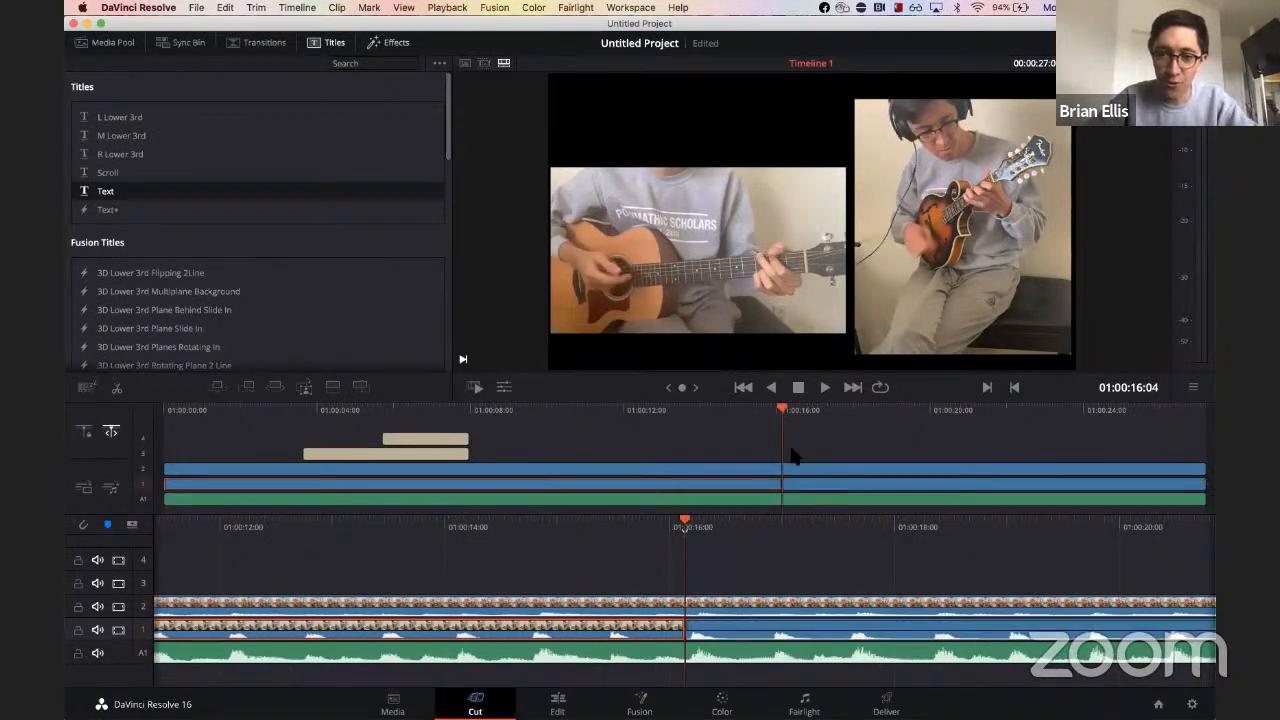
left_click(791, 483)
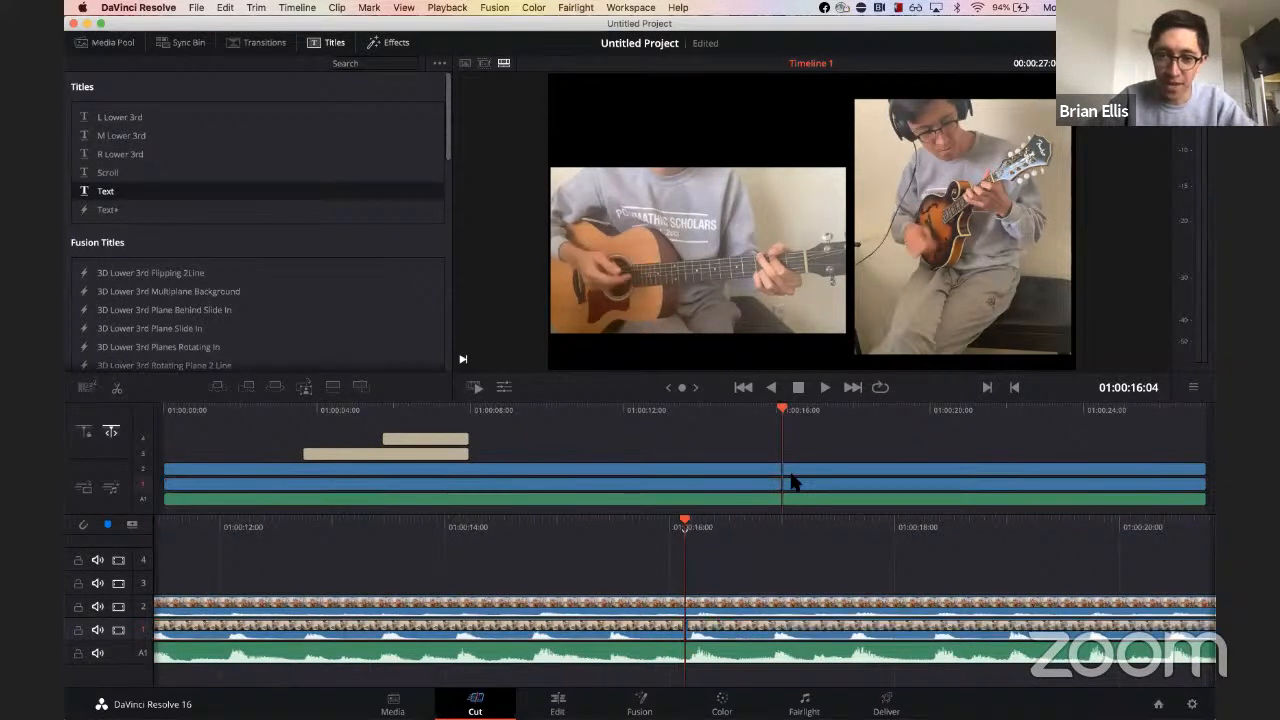
left_click(941, 414)
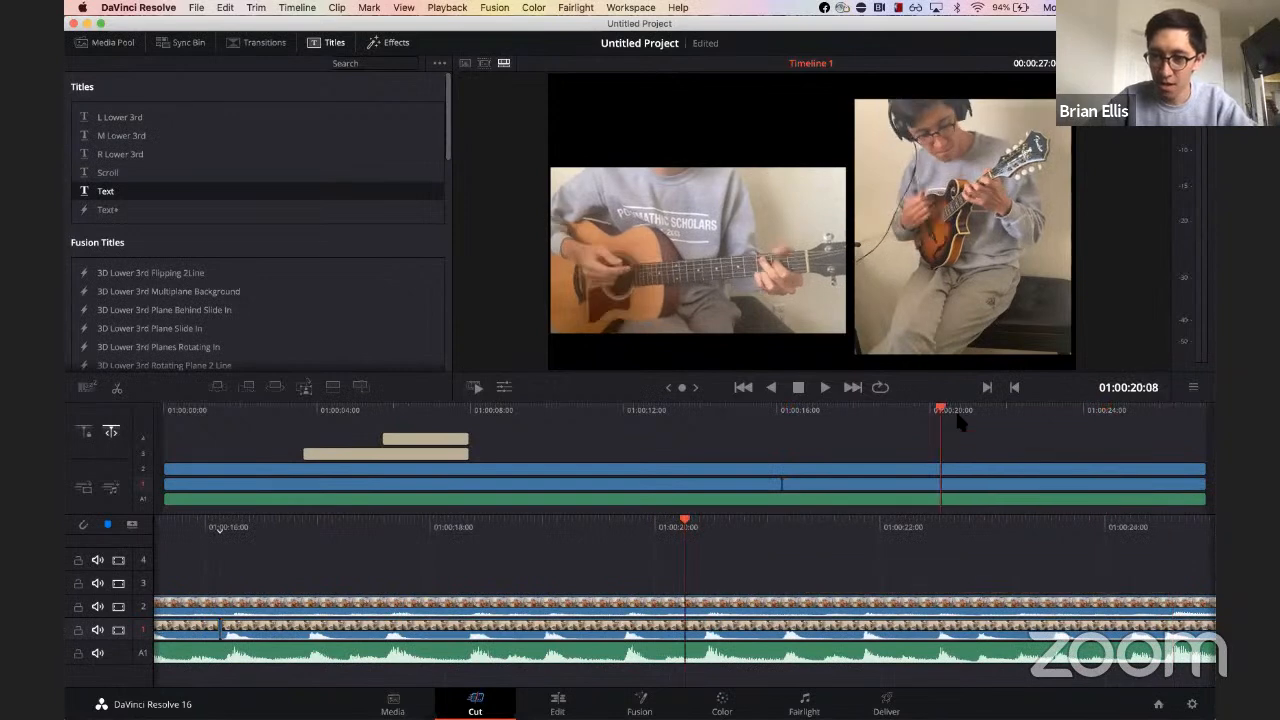
key("super+b")
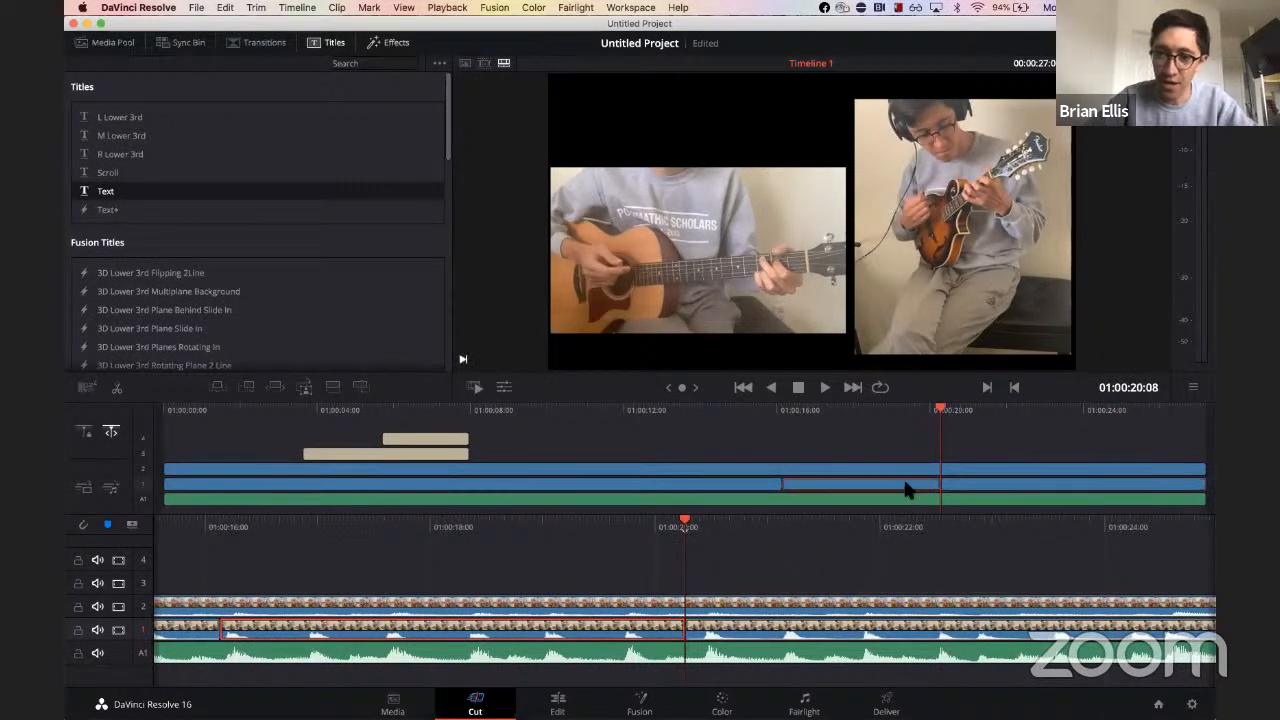
key("Delete")
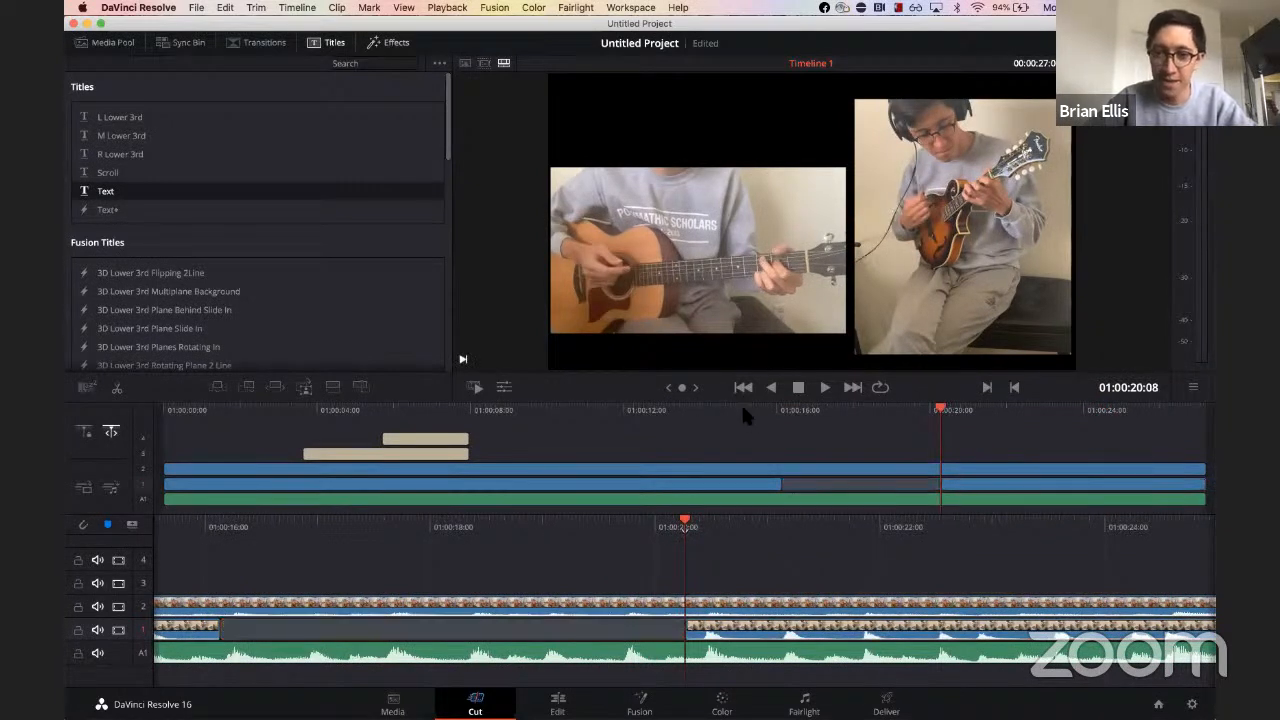
Step: Play back the timeline from just before the removed mandolin section
left_click(746, 413)
key("space")
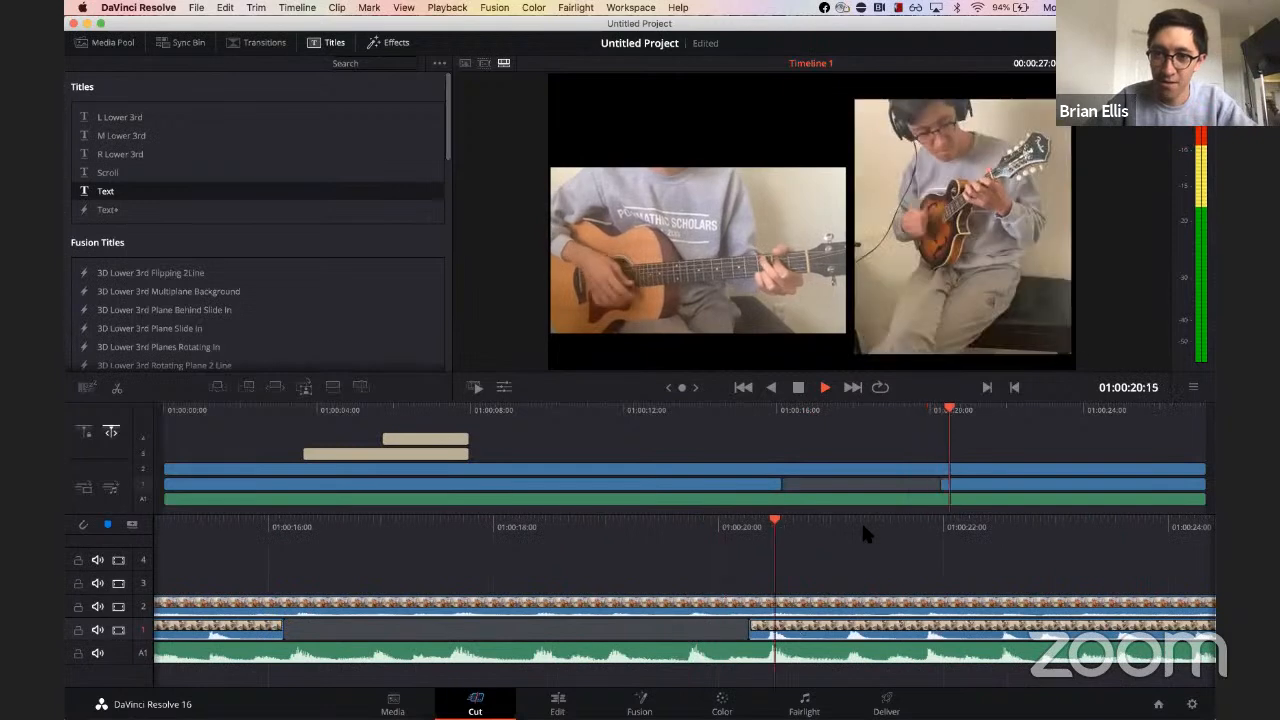
key("space")
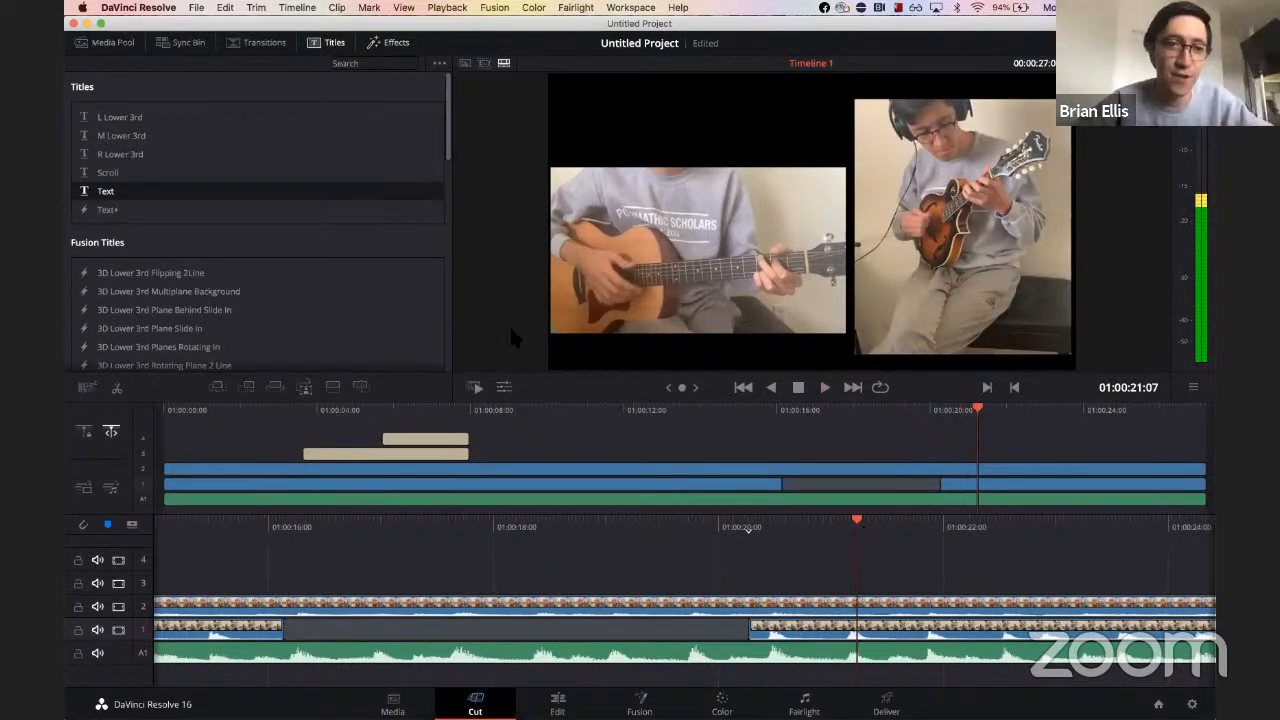
Step: Open Quick Export and start exporting the timeline as H.264
left_click(198, 8)
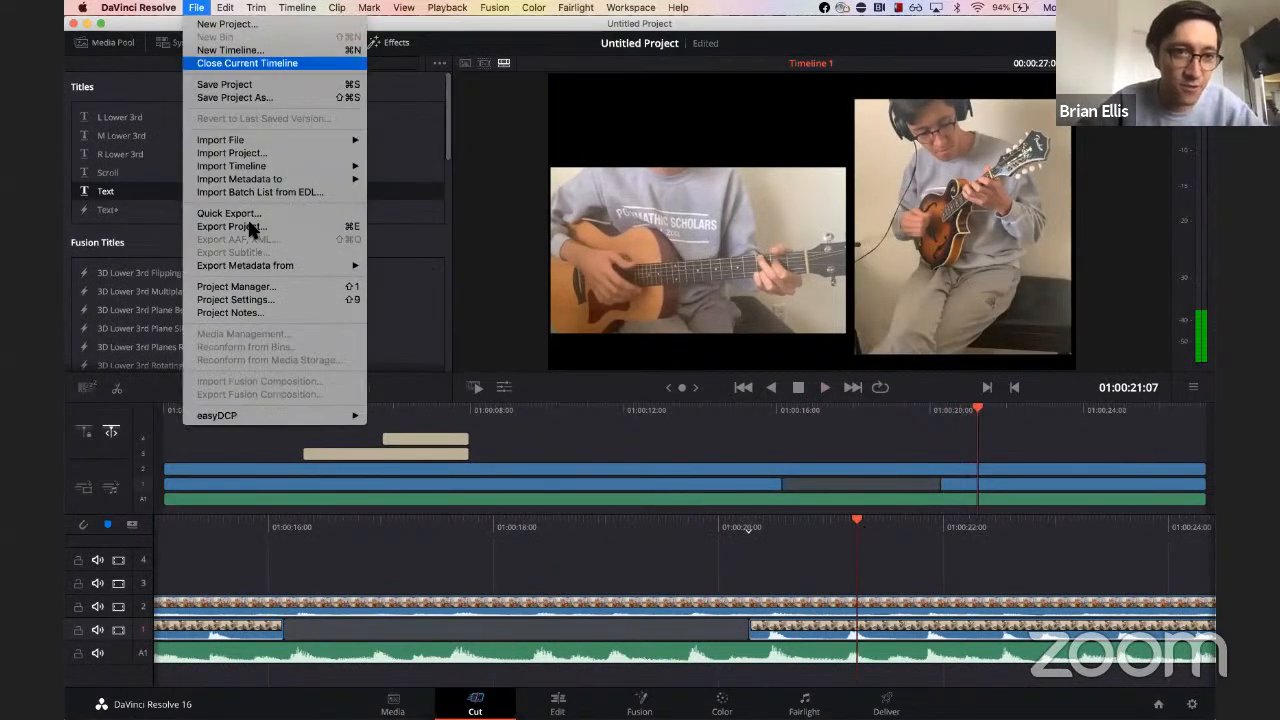
left_click(251, 213)
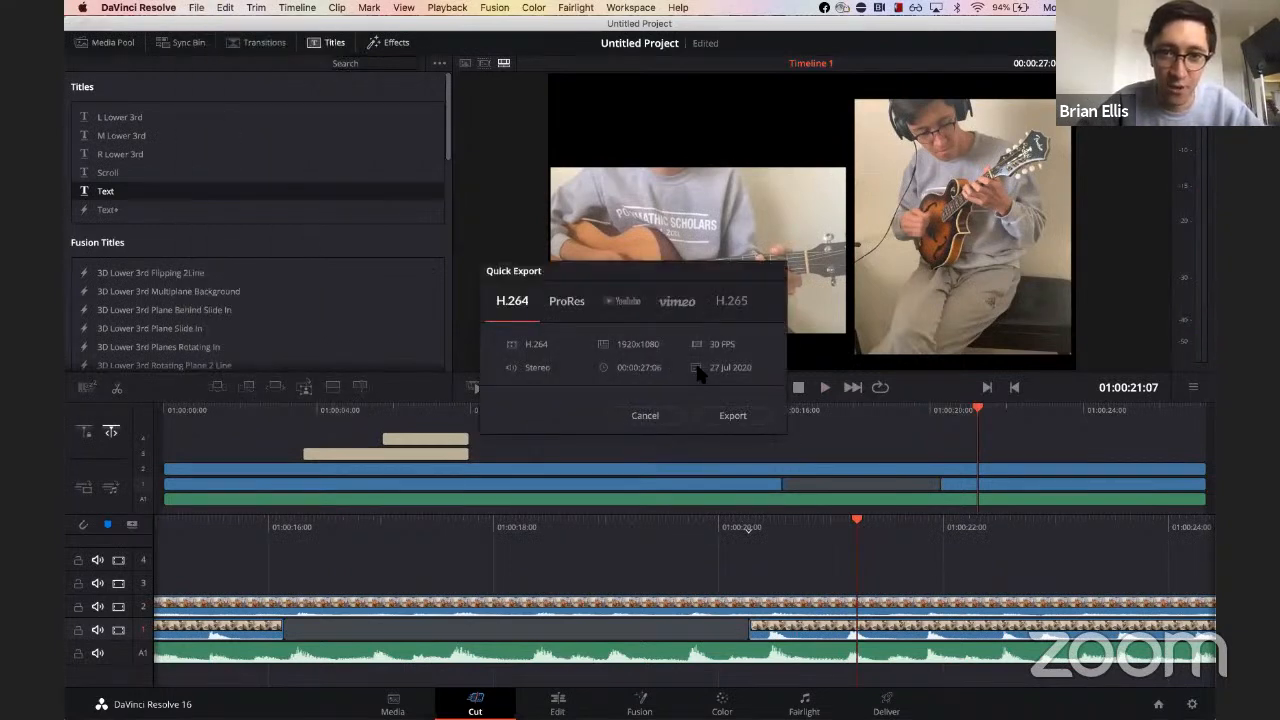
left_click(731, 418)
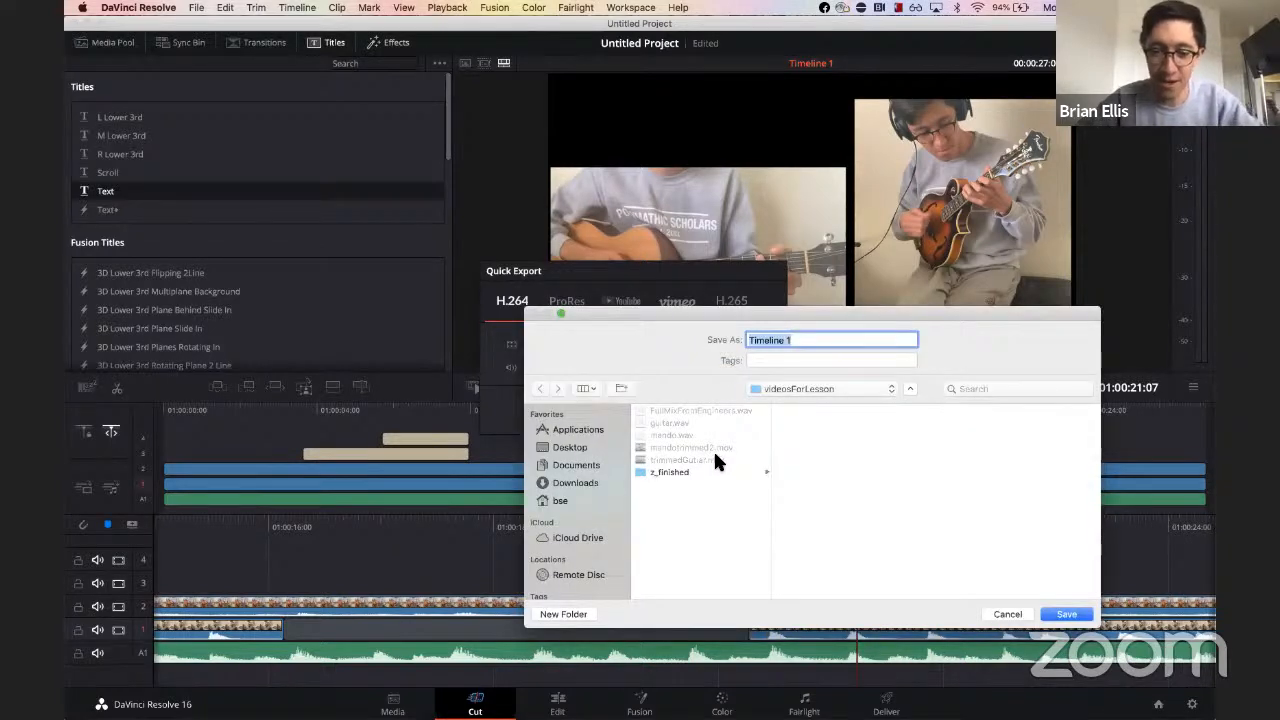
Step: Name the export file finaltake2 in the z_finished folder, save it, and close the finished render dialog
type("finaltake1")
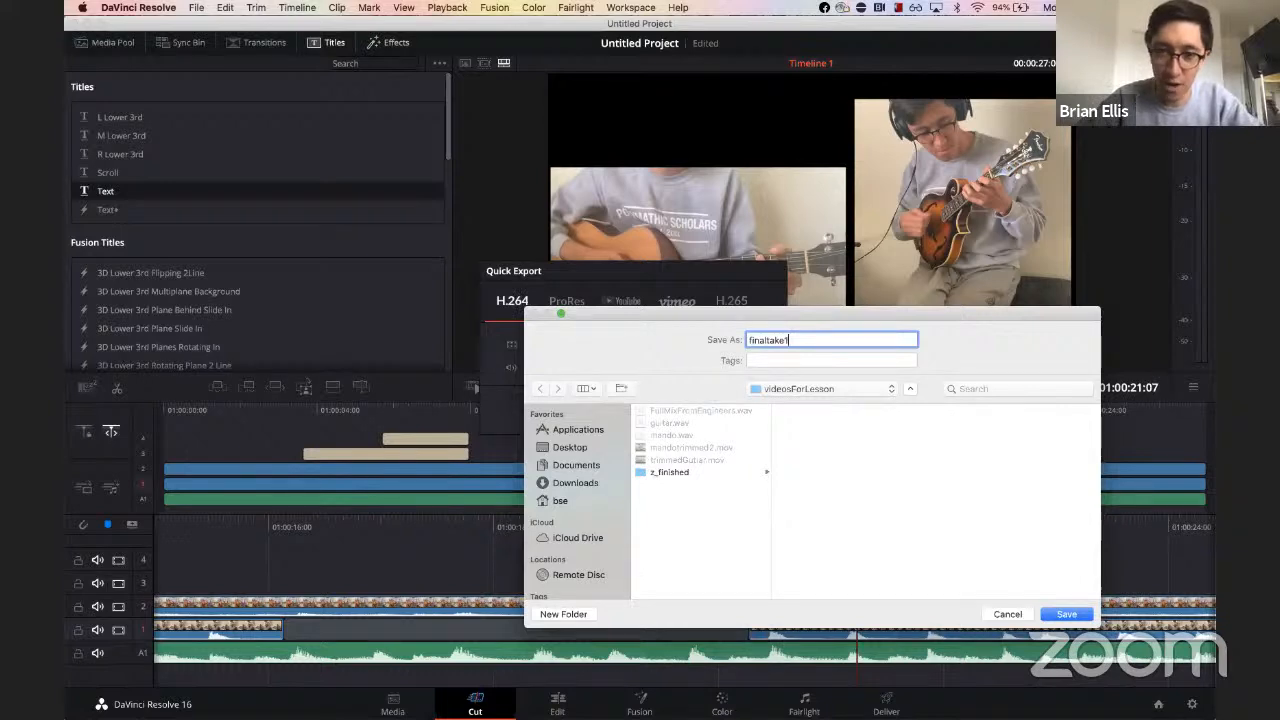
left_click(682, 471)
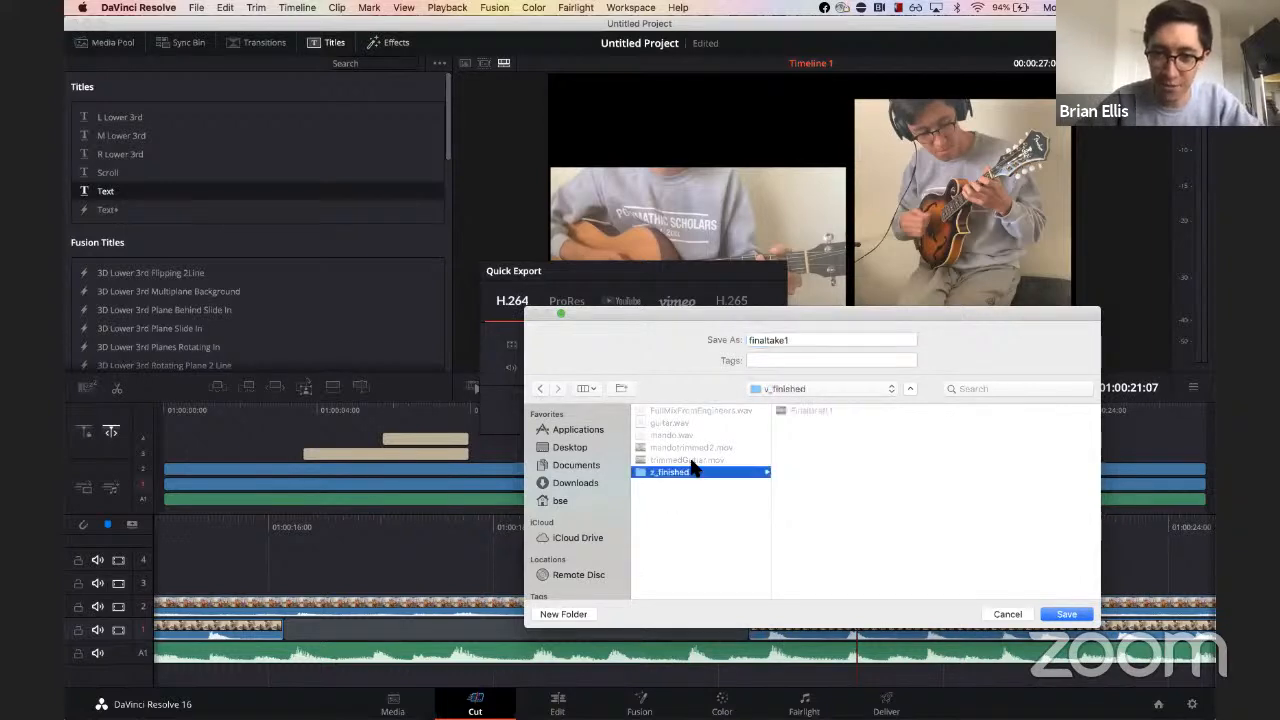
left_click(803, 340)
key("BackSpace")
type("2")
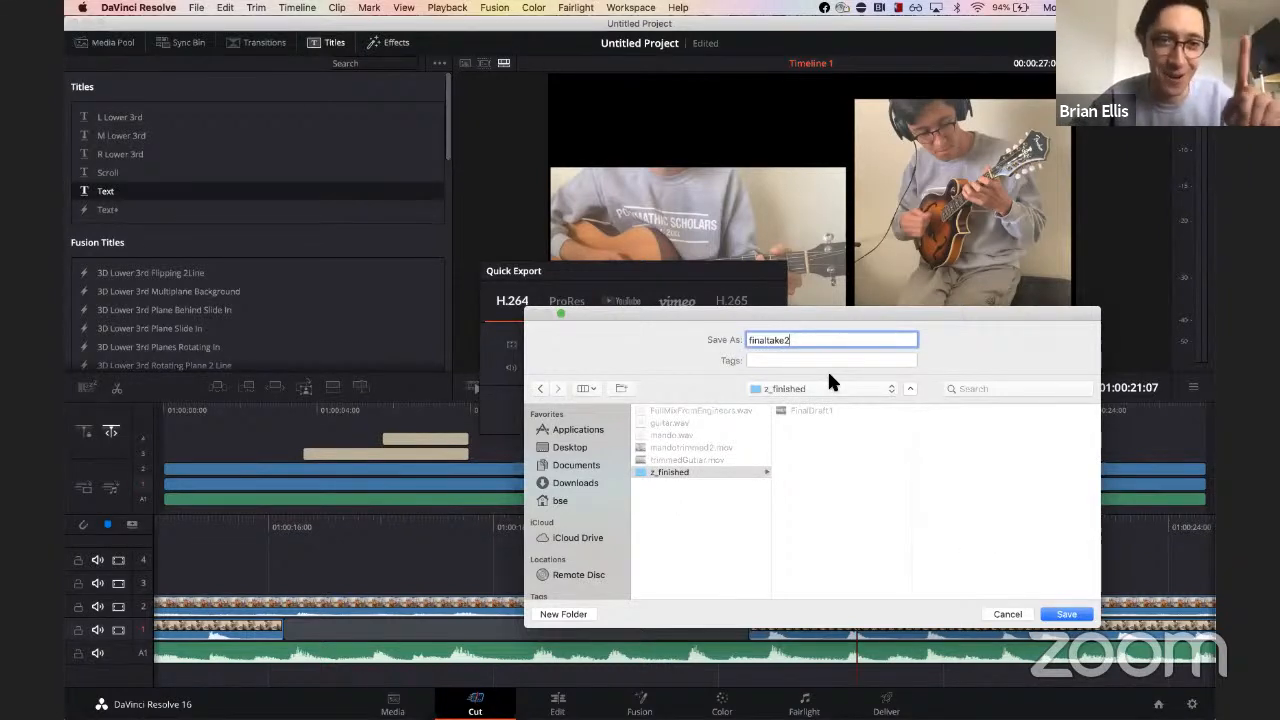
left_click(1068, 614)
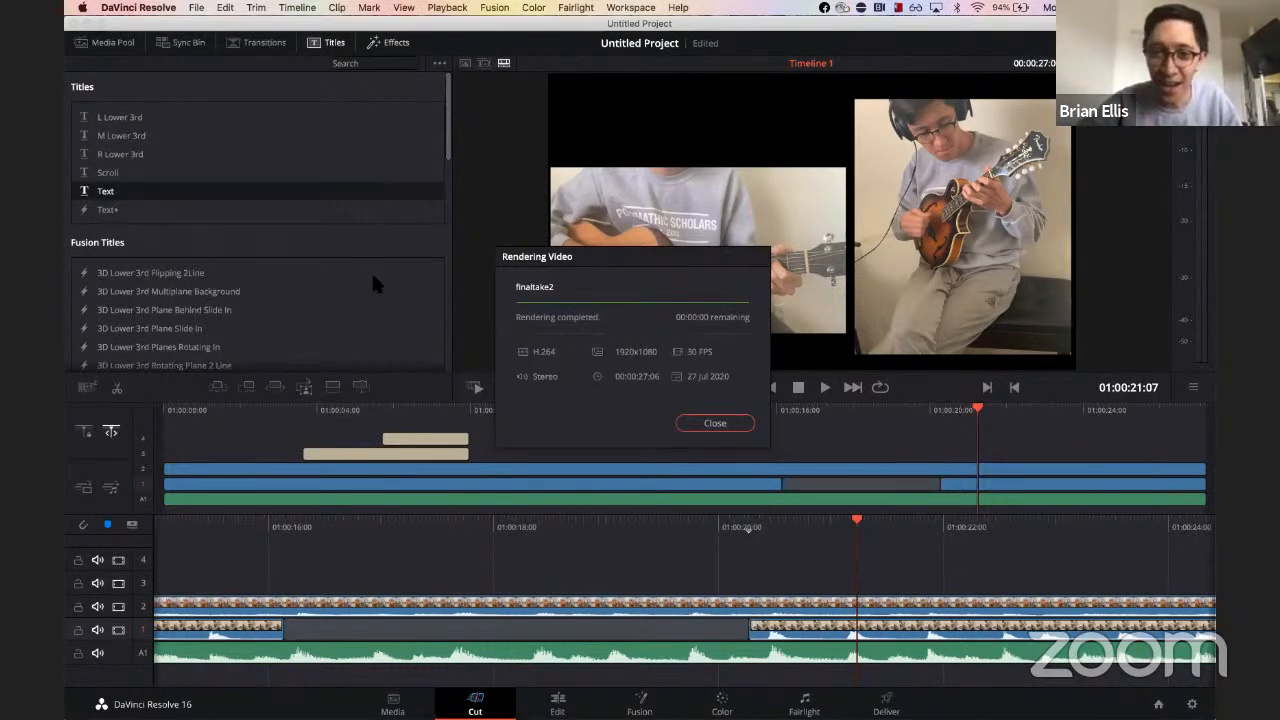
left_click(716, 423)
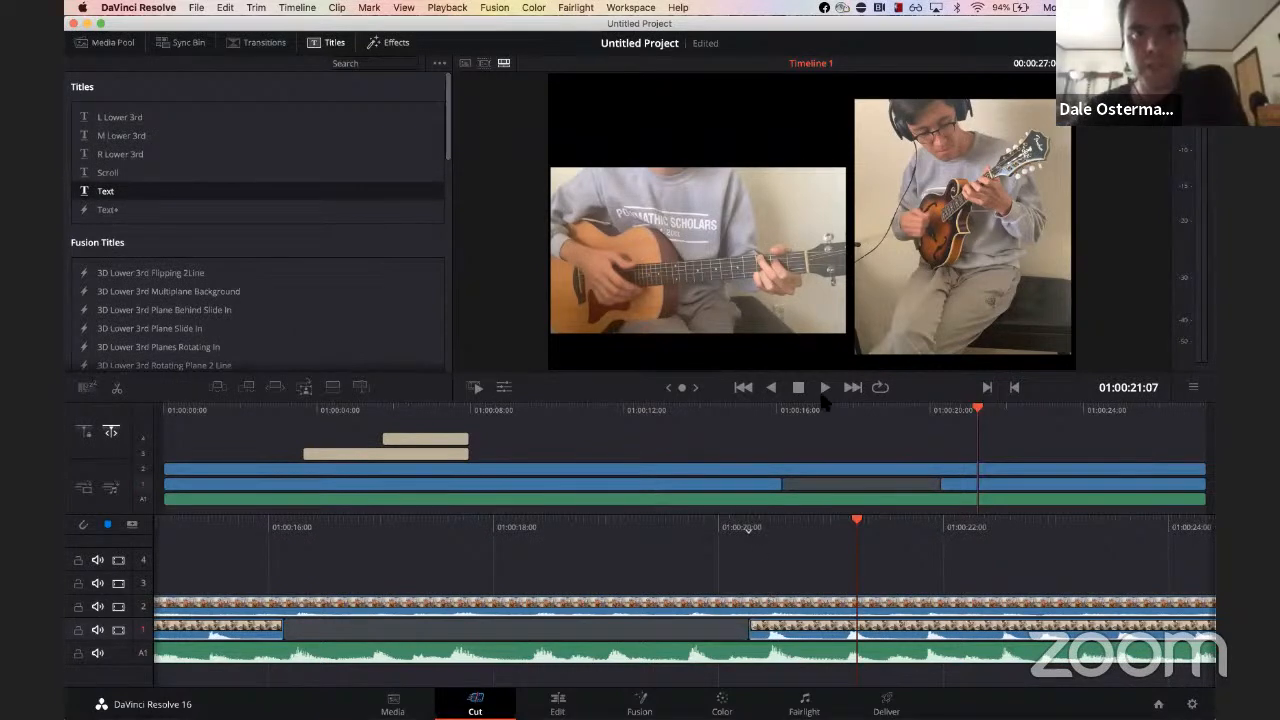
Step: Split the guitar clip at about 16 s and 20 s and play from the second cut
left_click(782, 413)
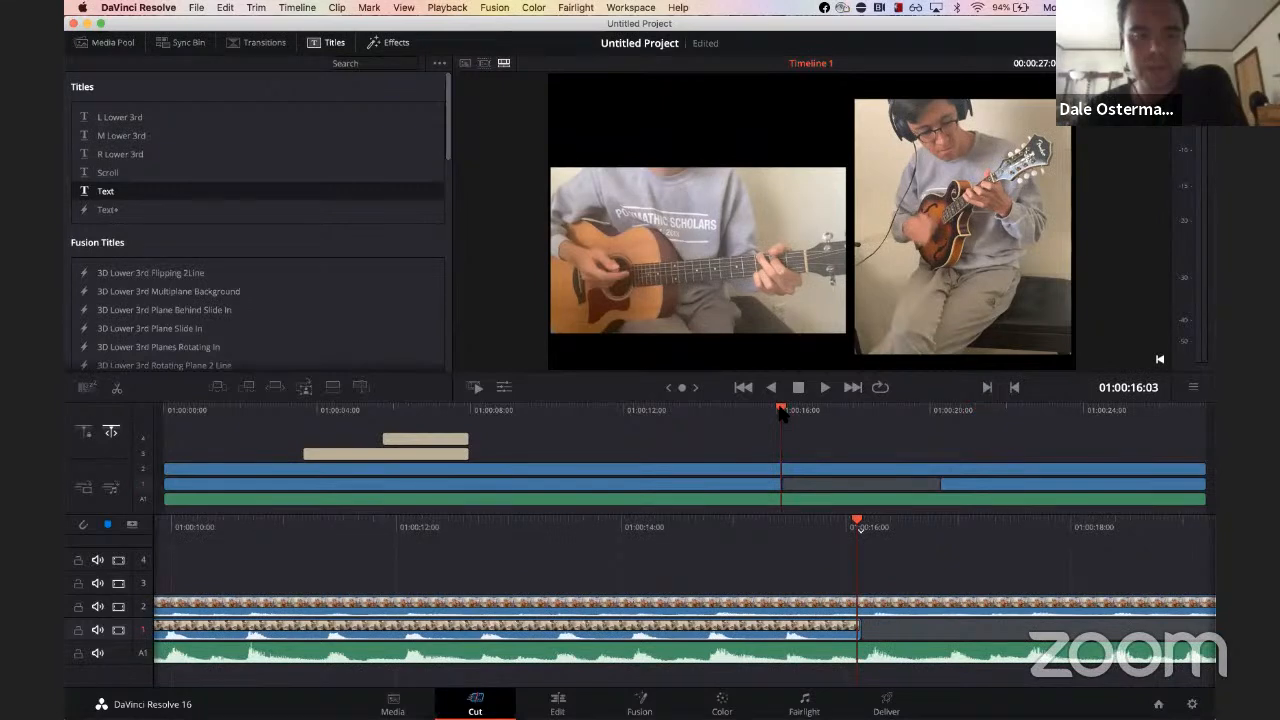
left_click(784, 469)
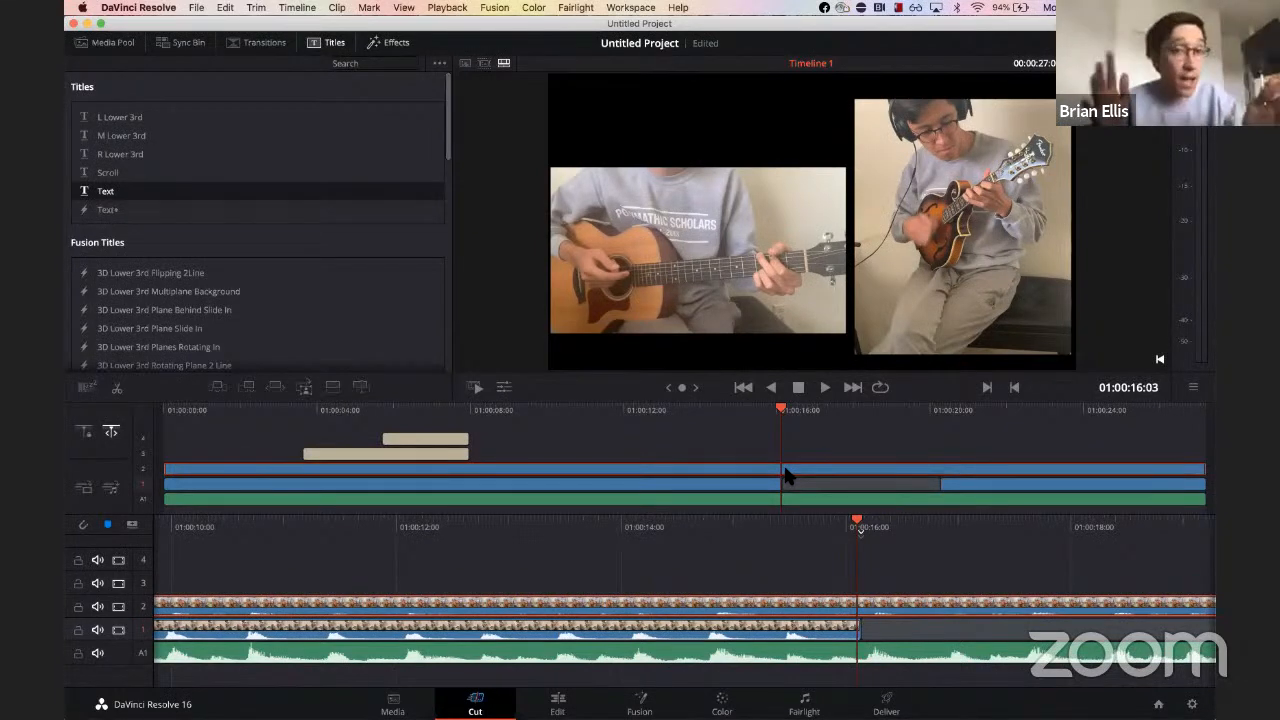
key("super+b")
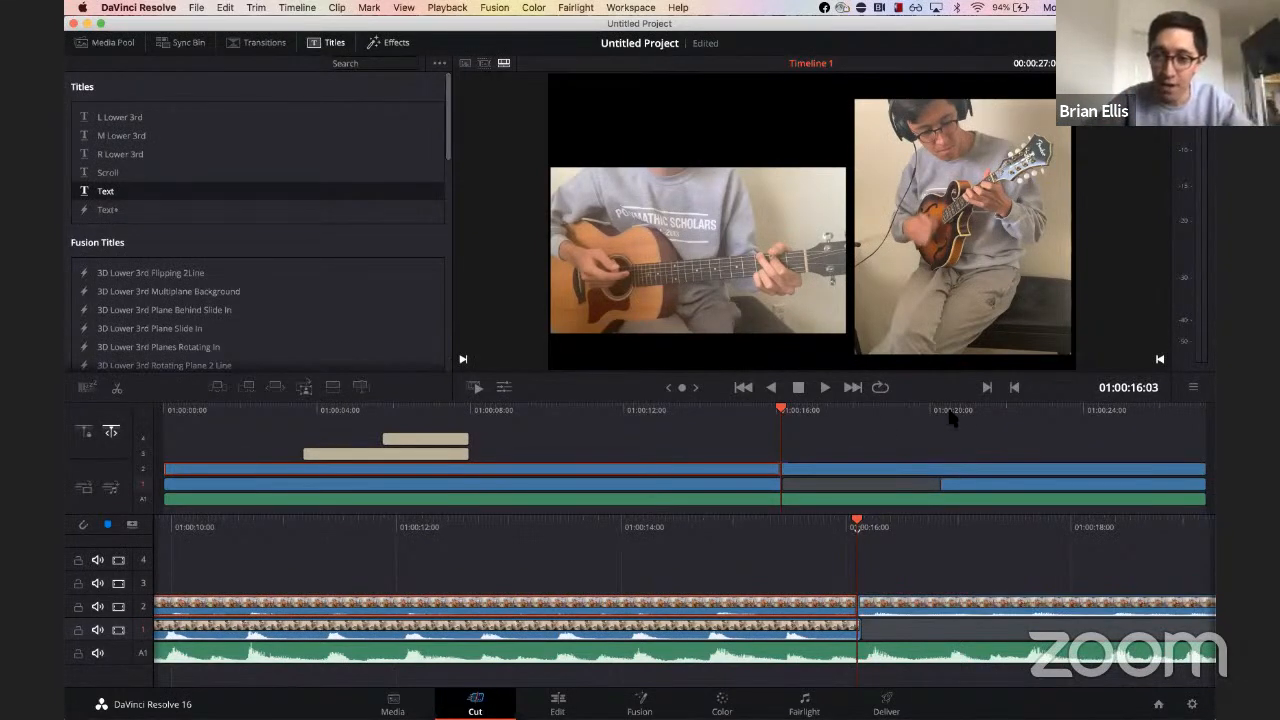
left_click(944, 414)
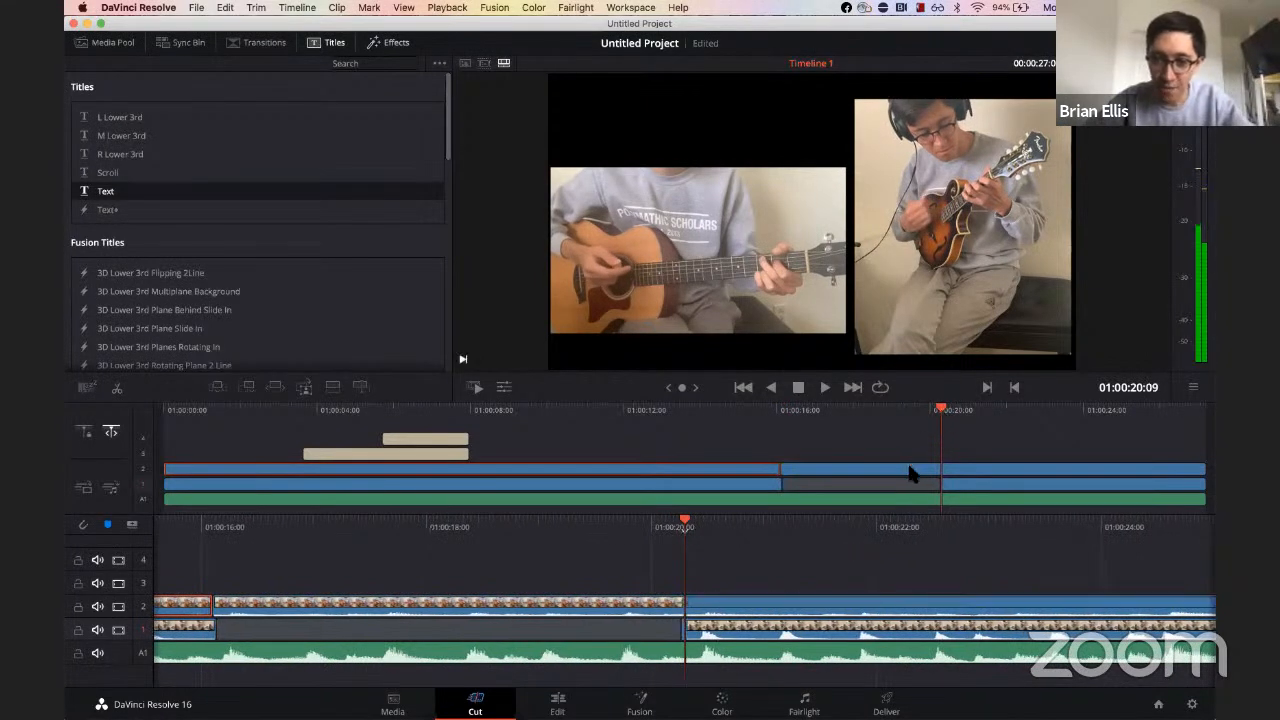
left_click(932, 470)
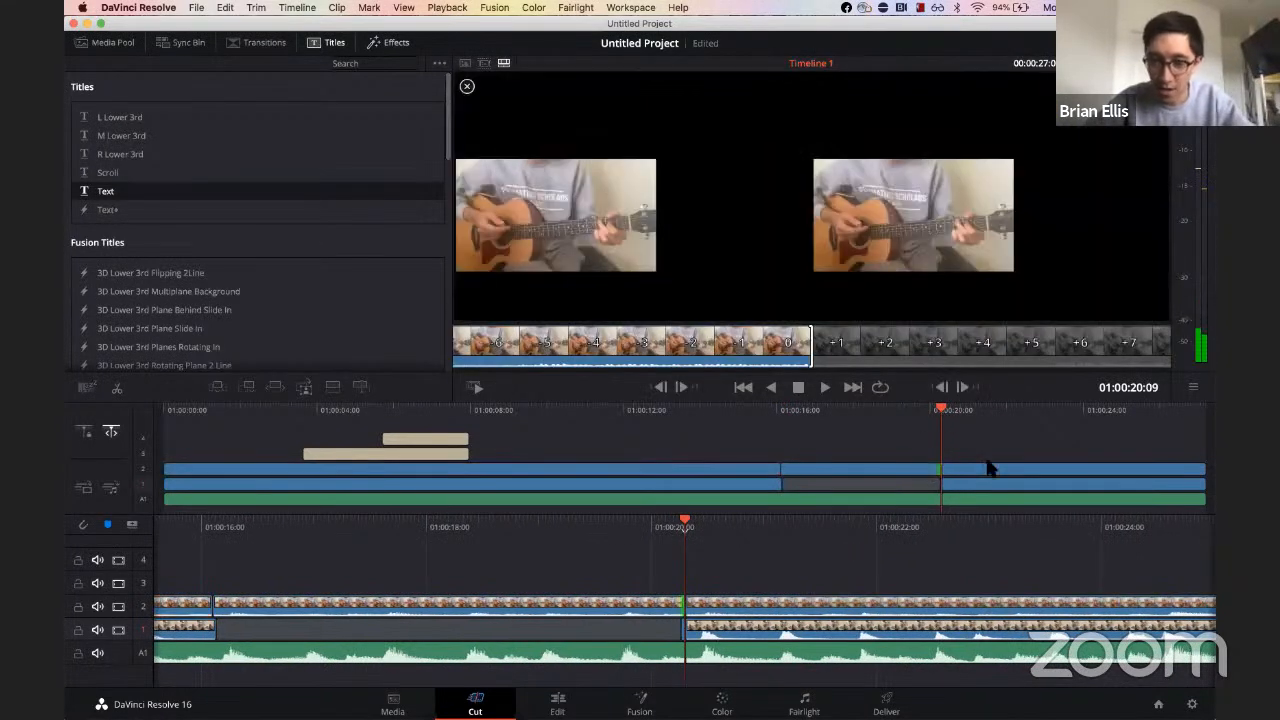
left_click(1009, 449)
key("space")
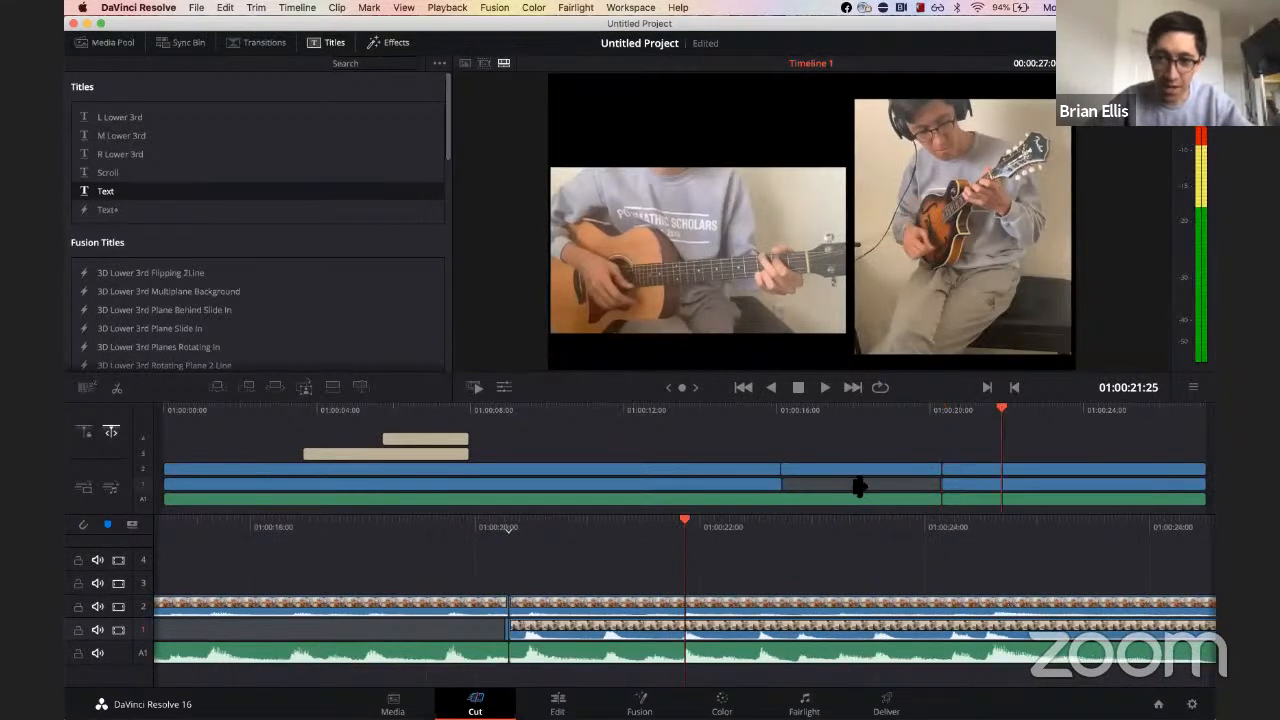
Step: Try to enlarge the middle guitar segment with the viewer's transform controls and play back the result
left_click(880, 471)
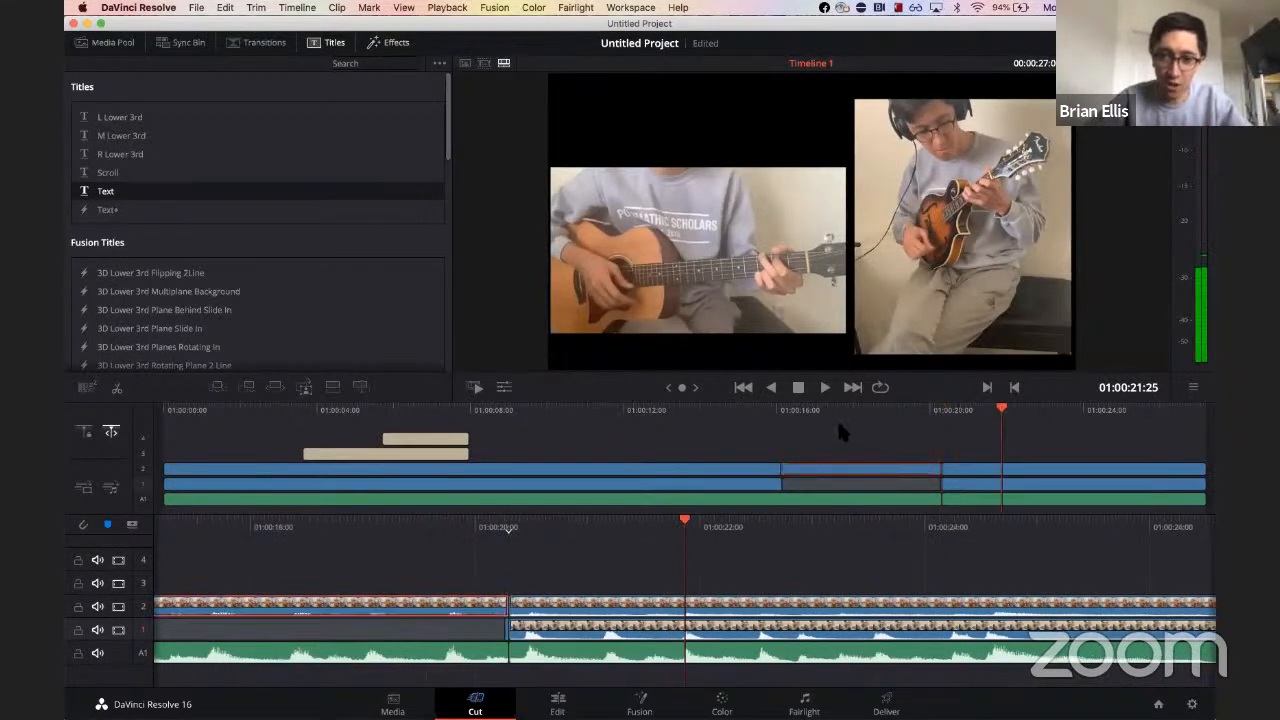
left_click(845, 405)
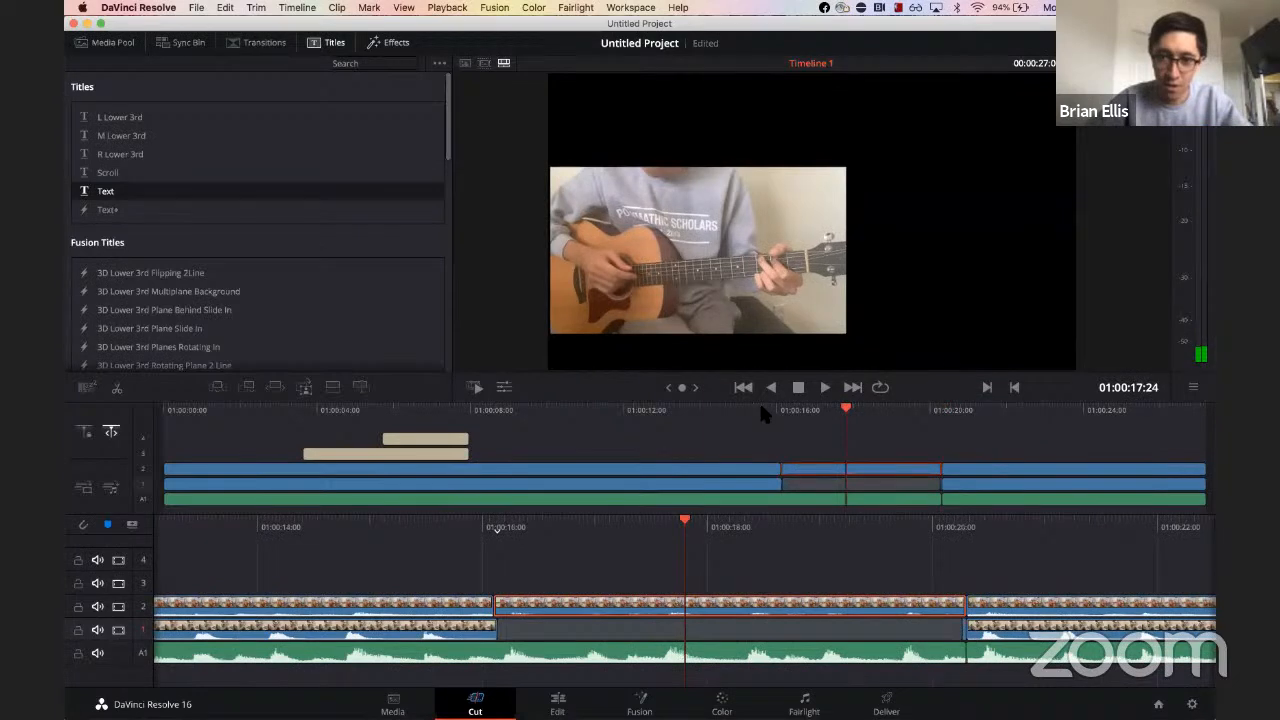
left_click(504, 387)
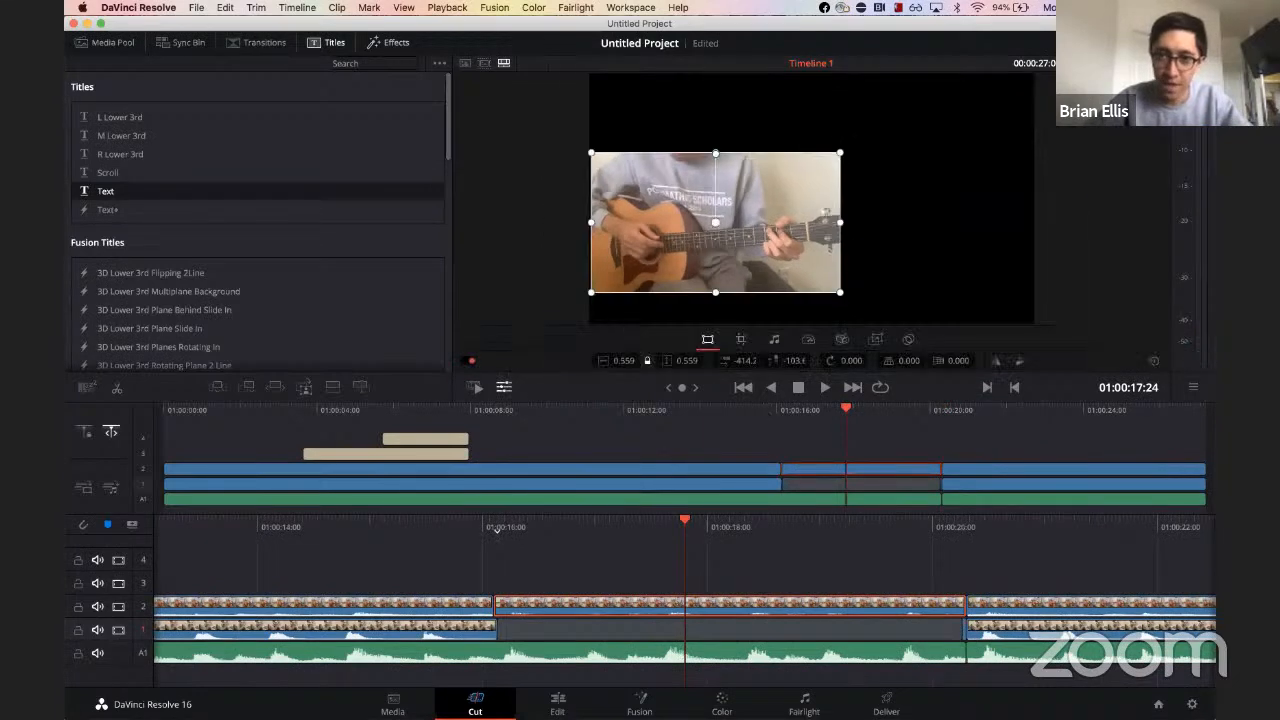
left_click_drag(846, 167, 911, 143)
left_click(729, 402)
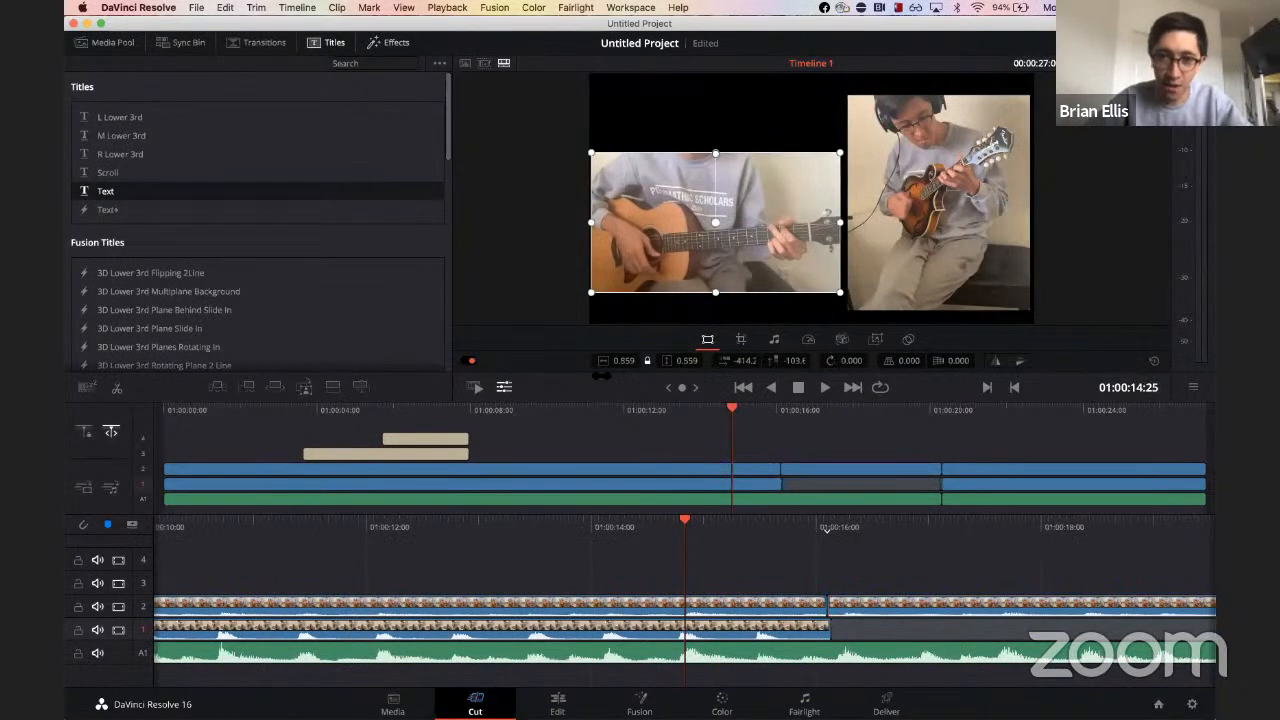
left_click(504, 387)
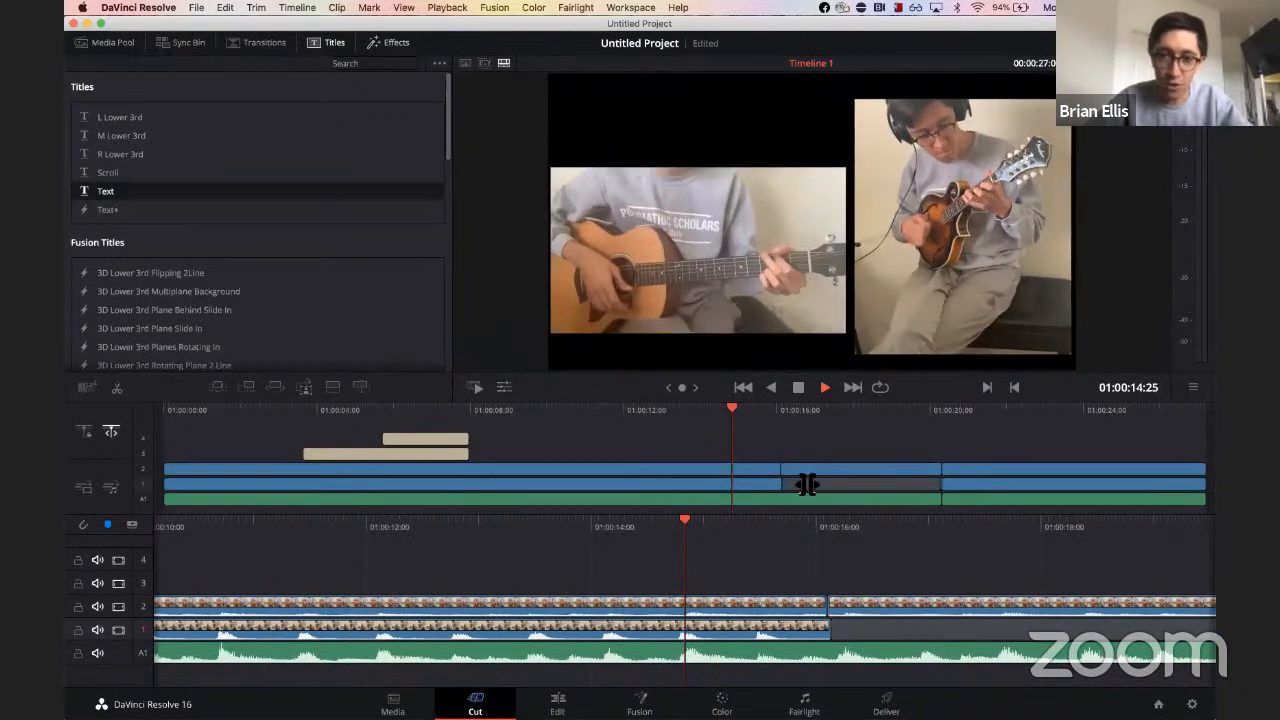
key("space")
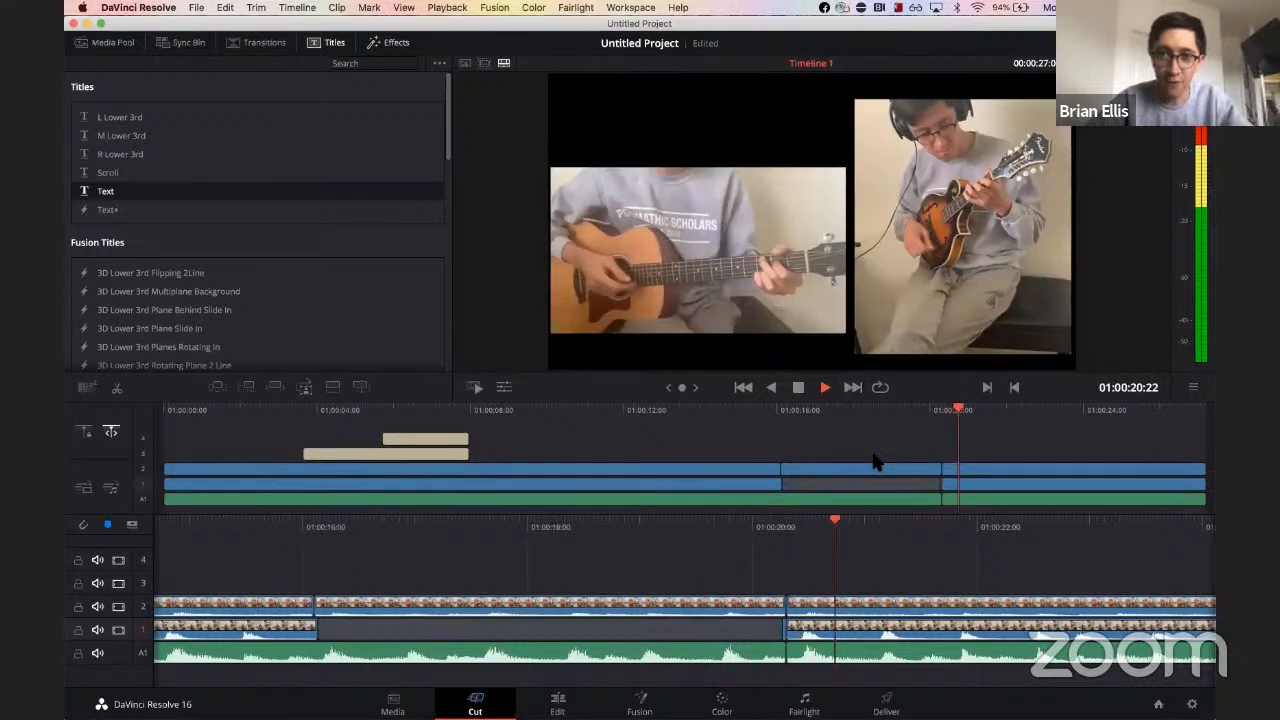
key("space")
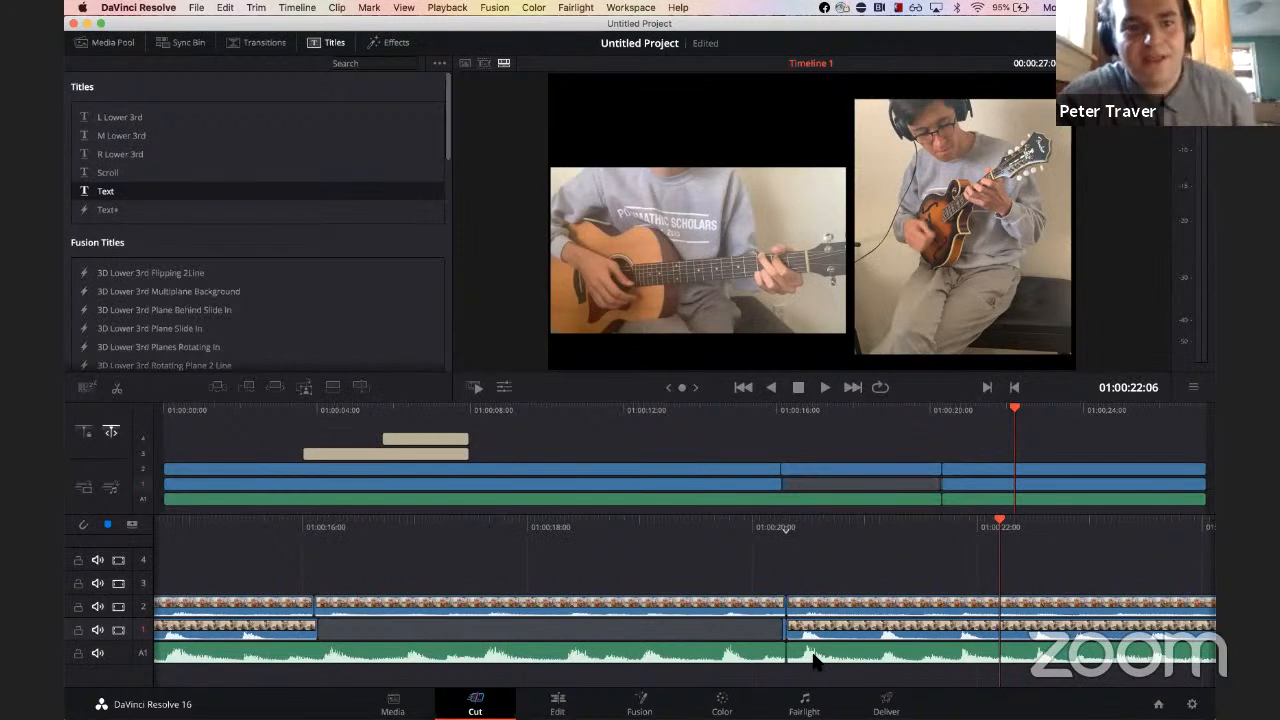
Step: Browse the Color, Fairlight, Edit and Media pages to view the project
left_click(722, 703)
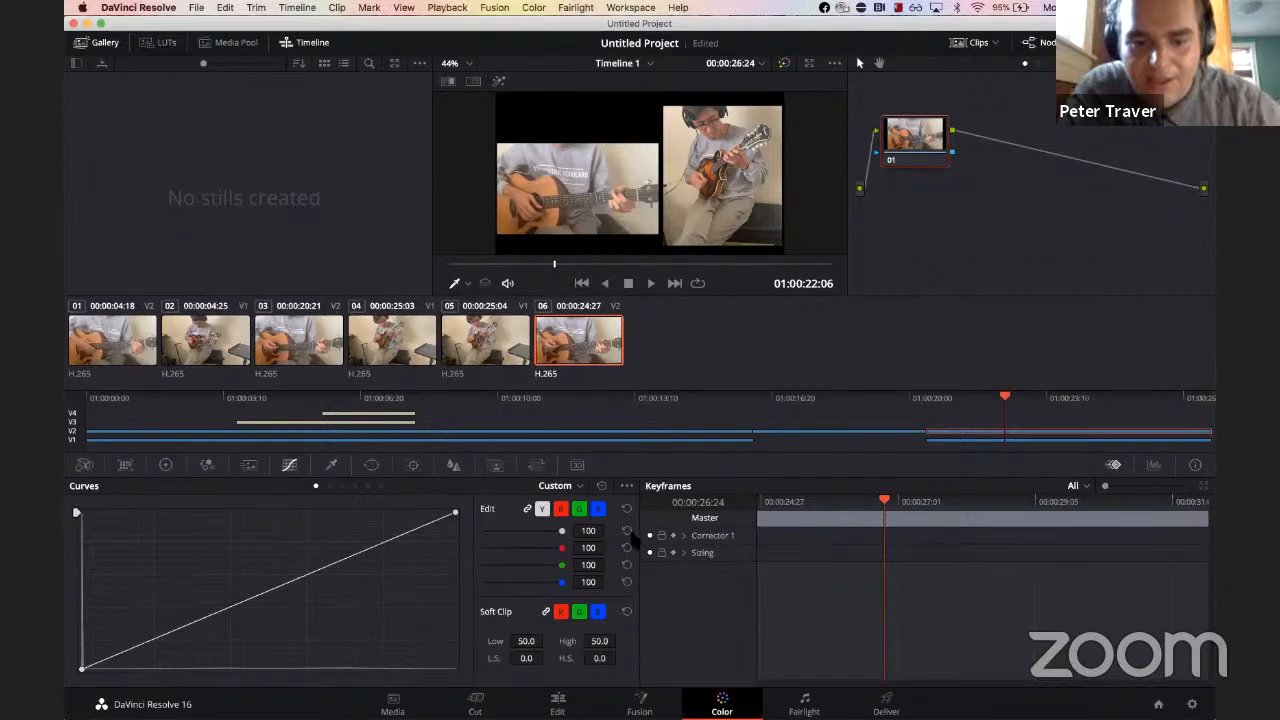
left_click(804, 703)
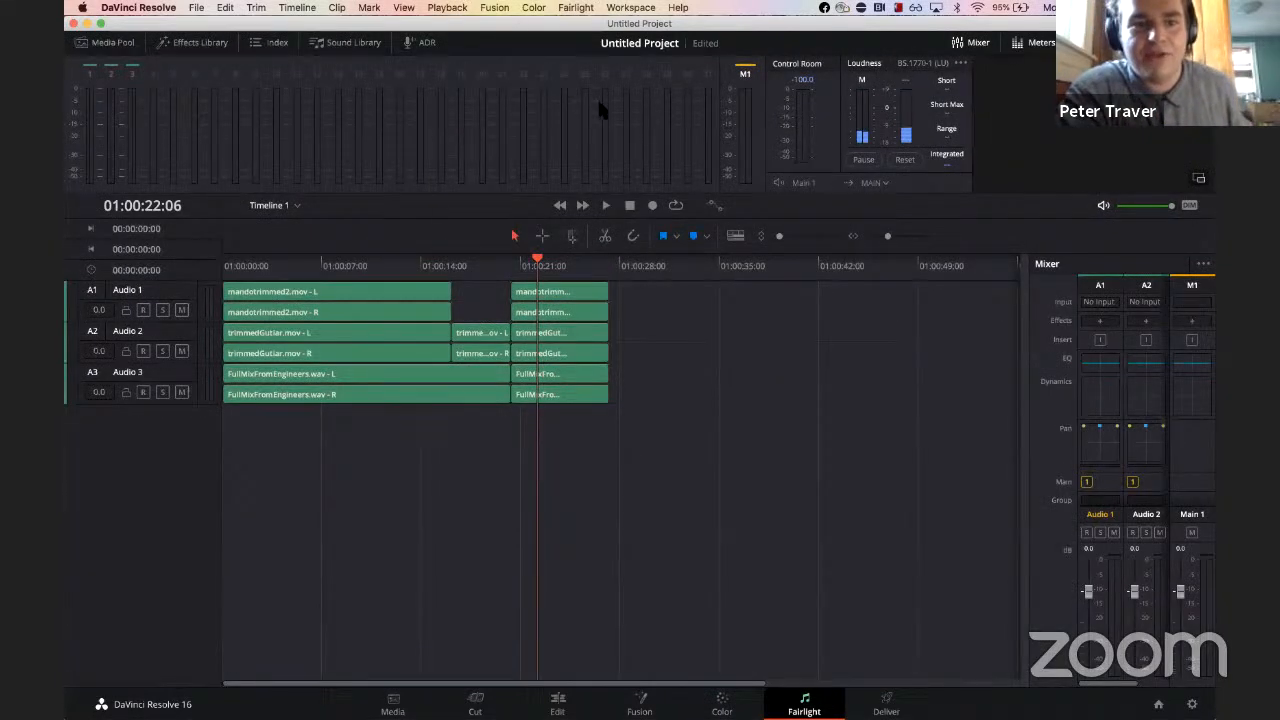
left_click(557, 703)
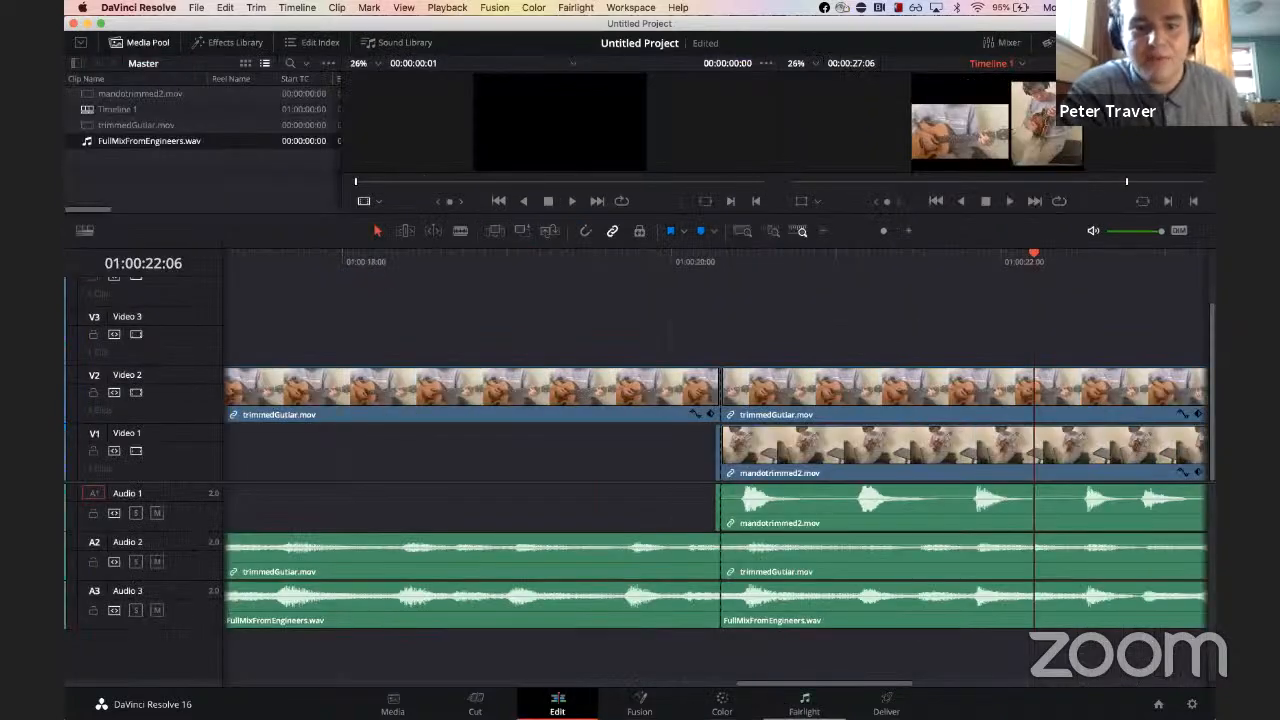
left_click(804, 703)
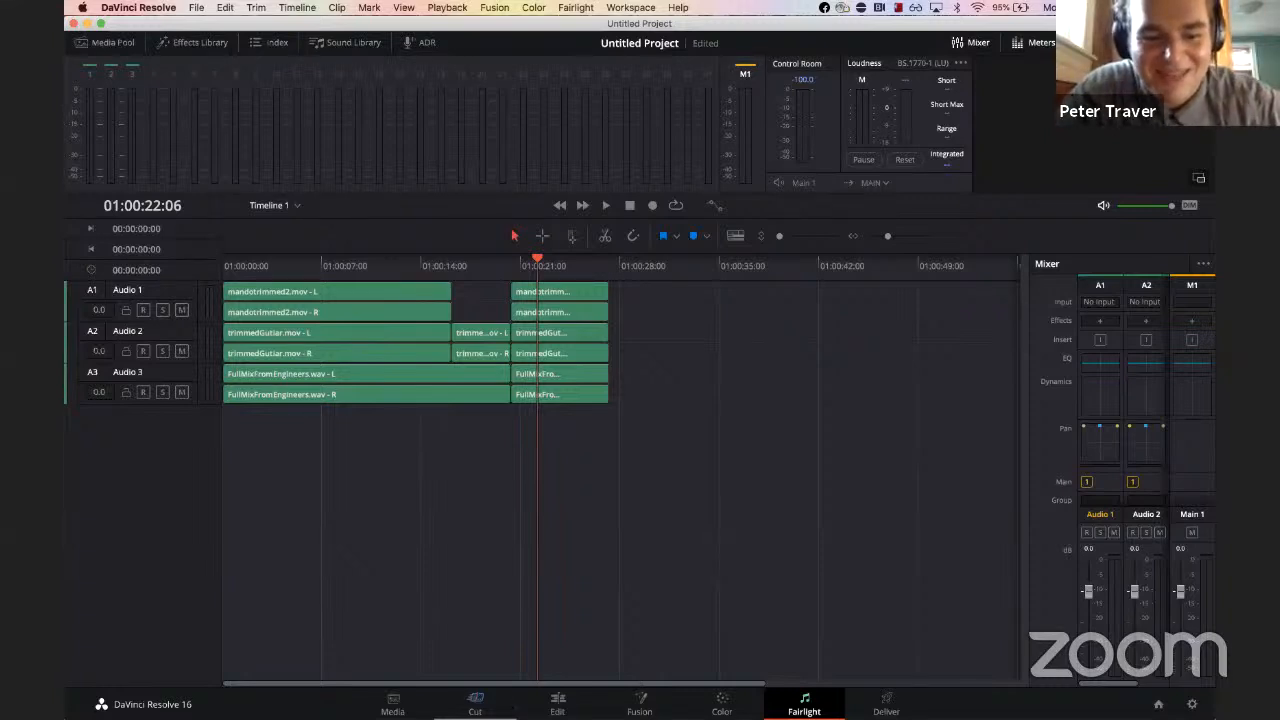
left_click(392, 704)
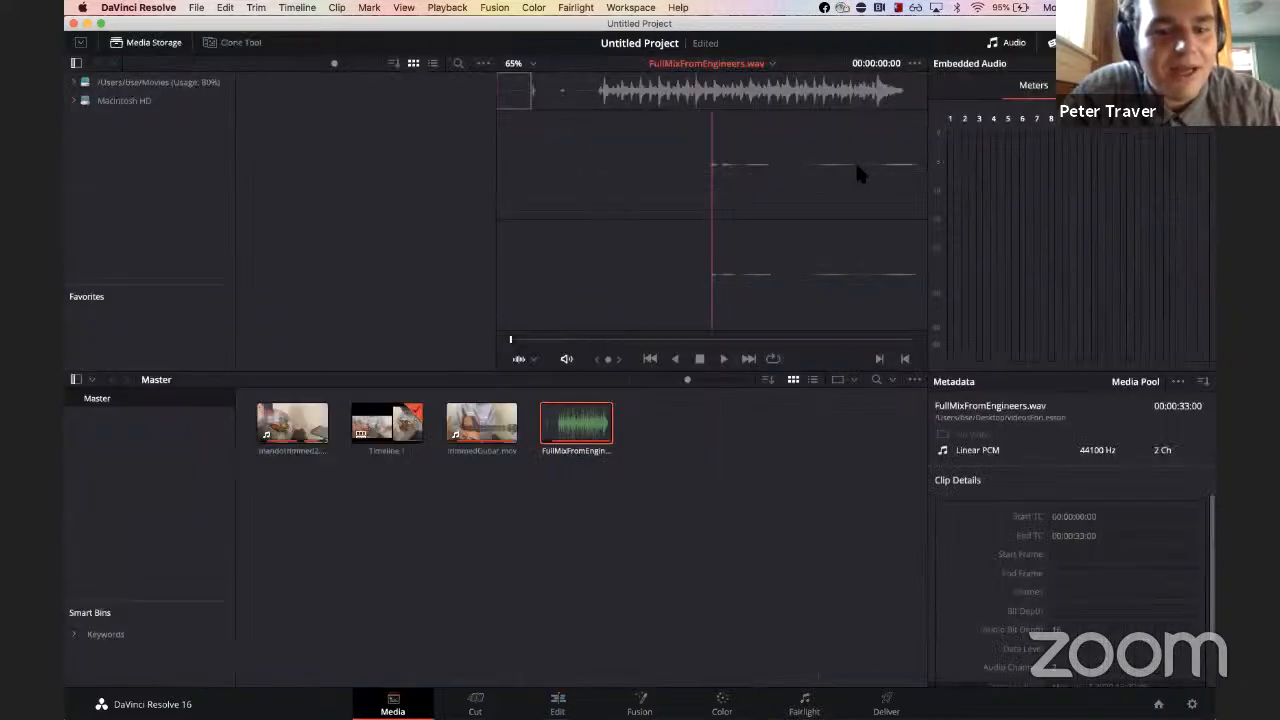
Step: Open the Cut page with the media pool and mute the audio of video tracks 1 through 4
left_click(475, 704)
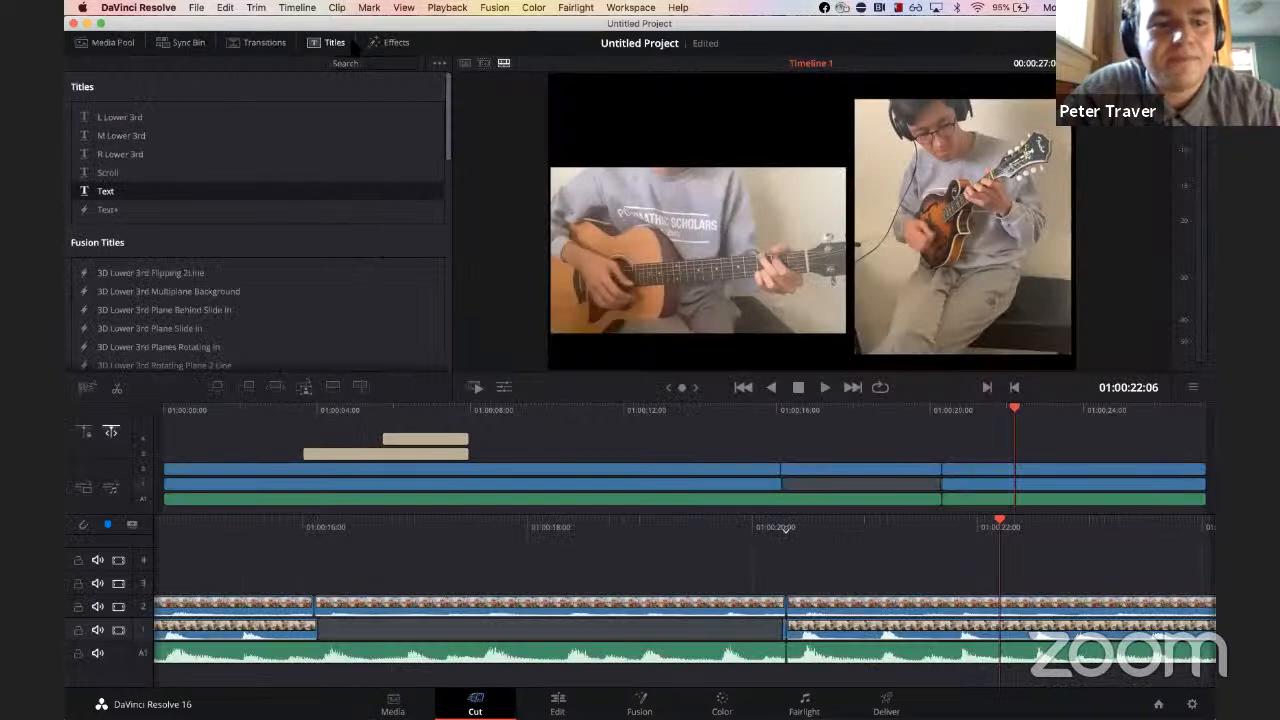
left_click(112, 42)
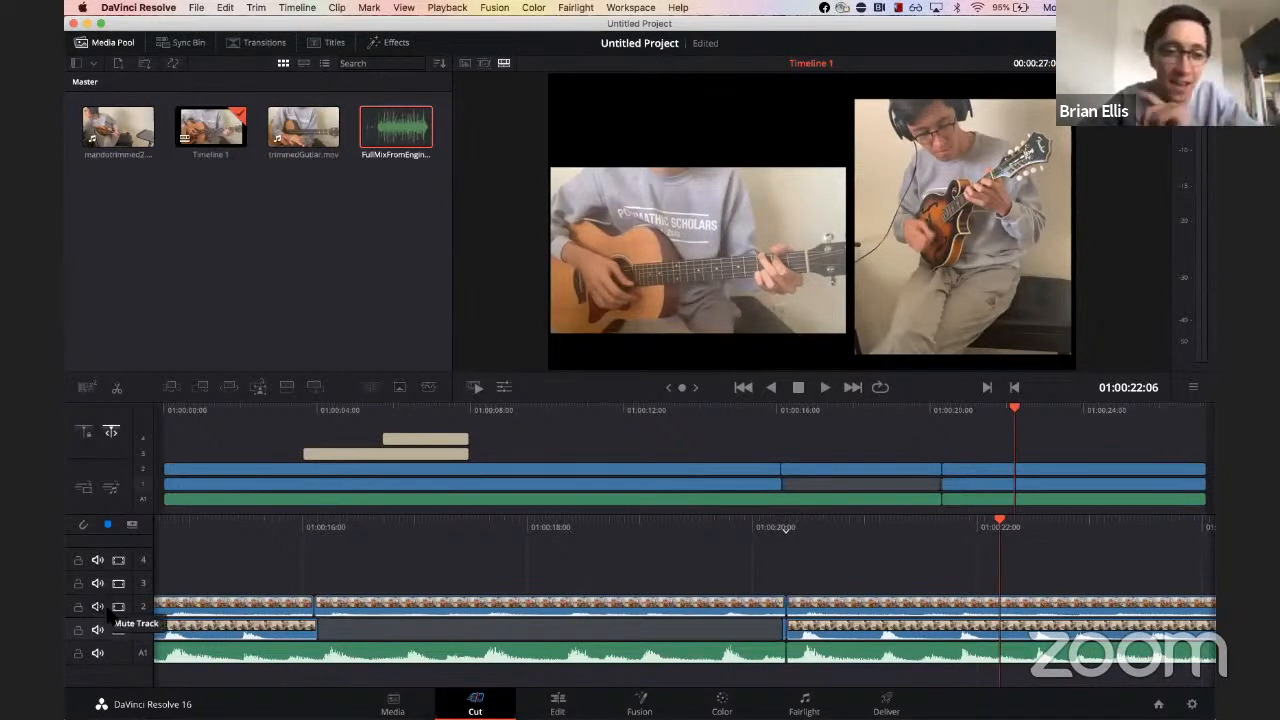
left_click(97, 606)
left_click(97, 630)
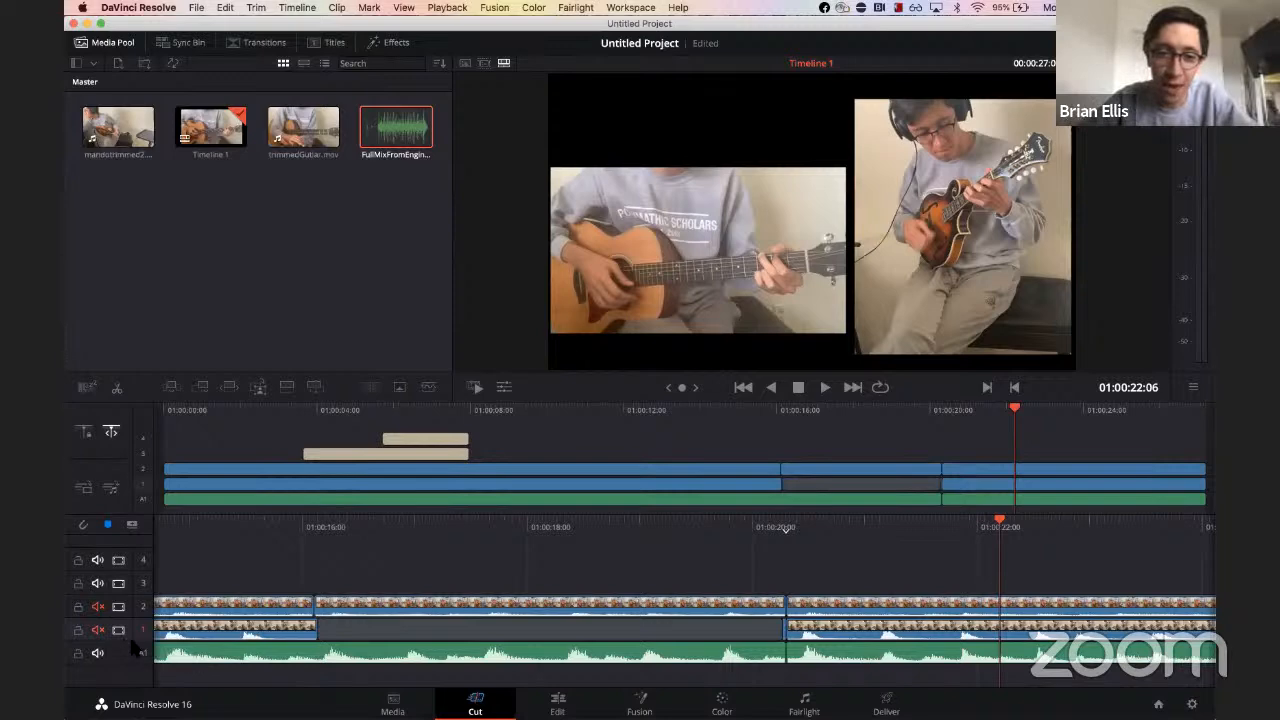
left_click(97, 583)
left_click(97, 560)
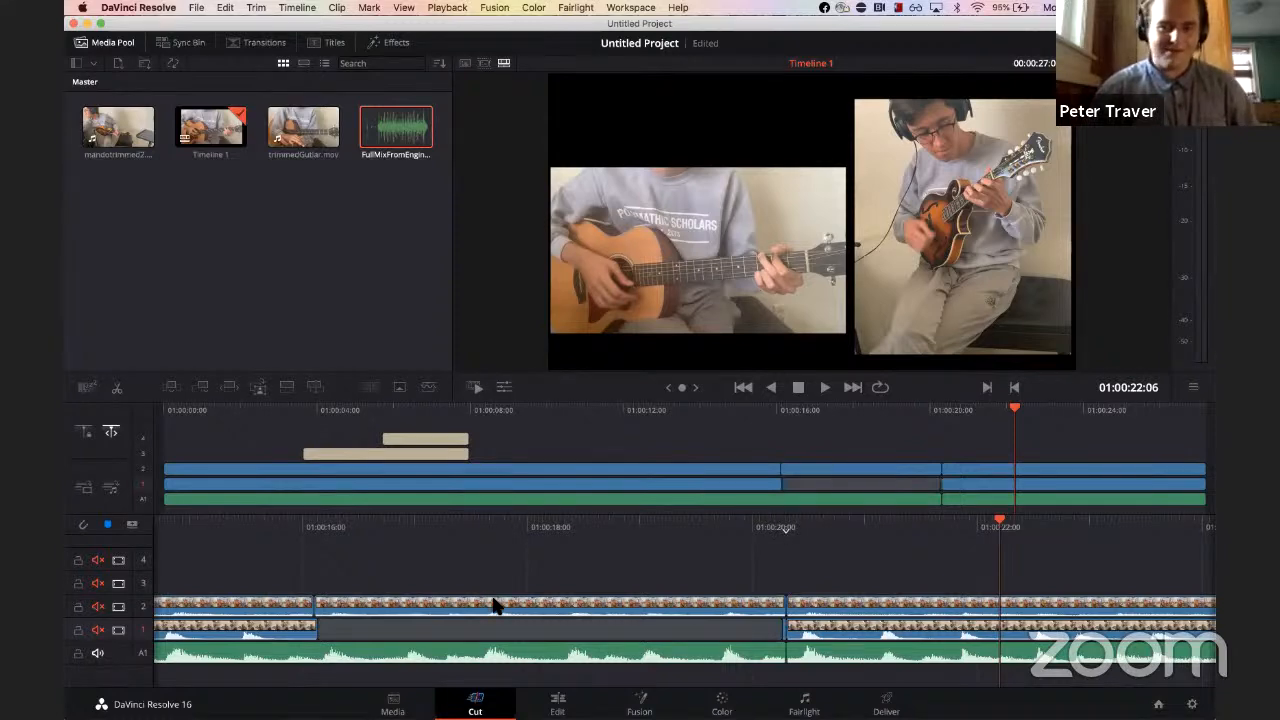
left_click(737, 20)
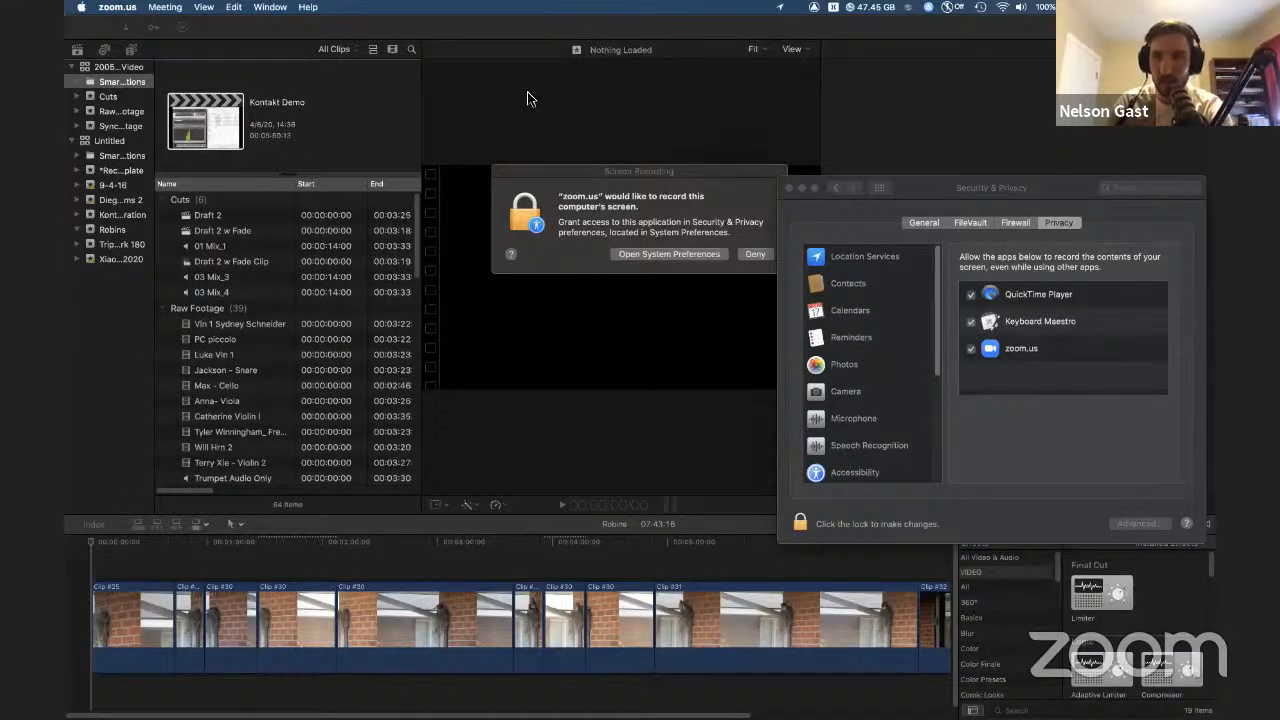
left_click(480, 28)
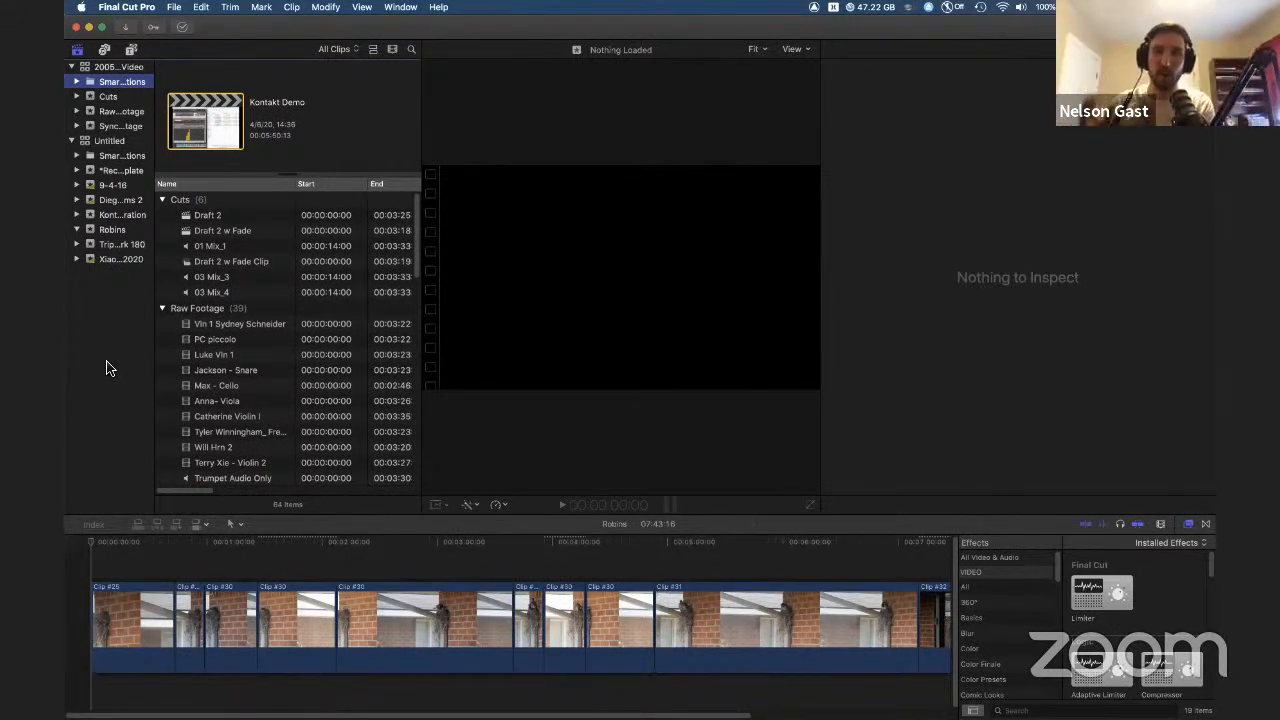
Step: Create a new library named zFest Demo on the Desktop
left_click(175, 10)
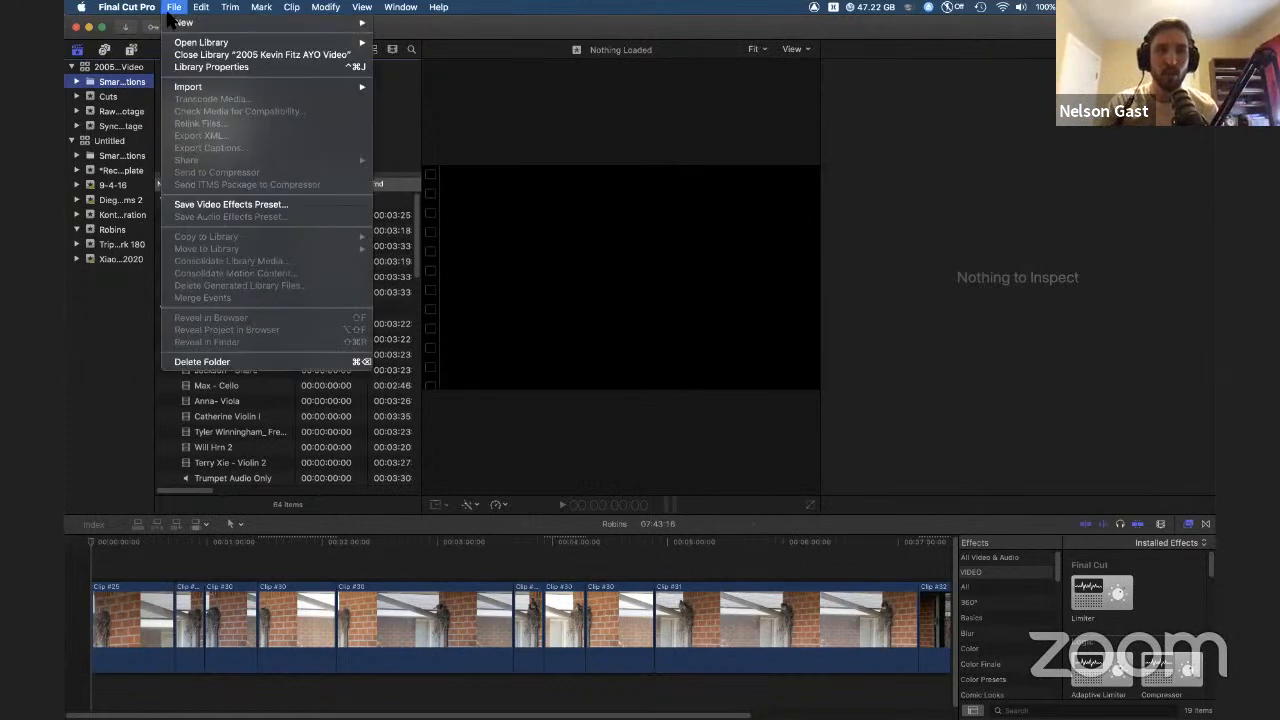
mouse_move(190, 22)
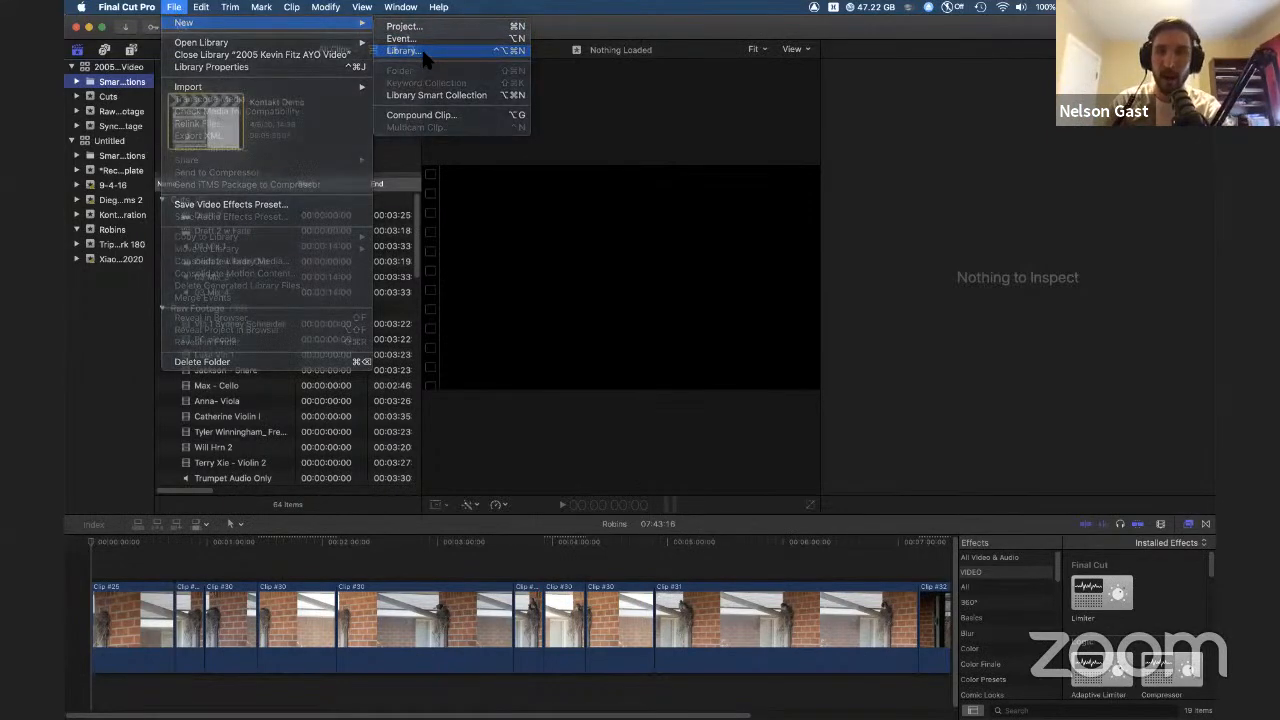
left_click(421, 50)
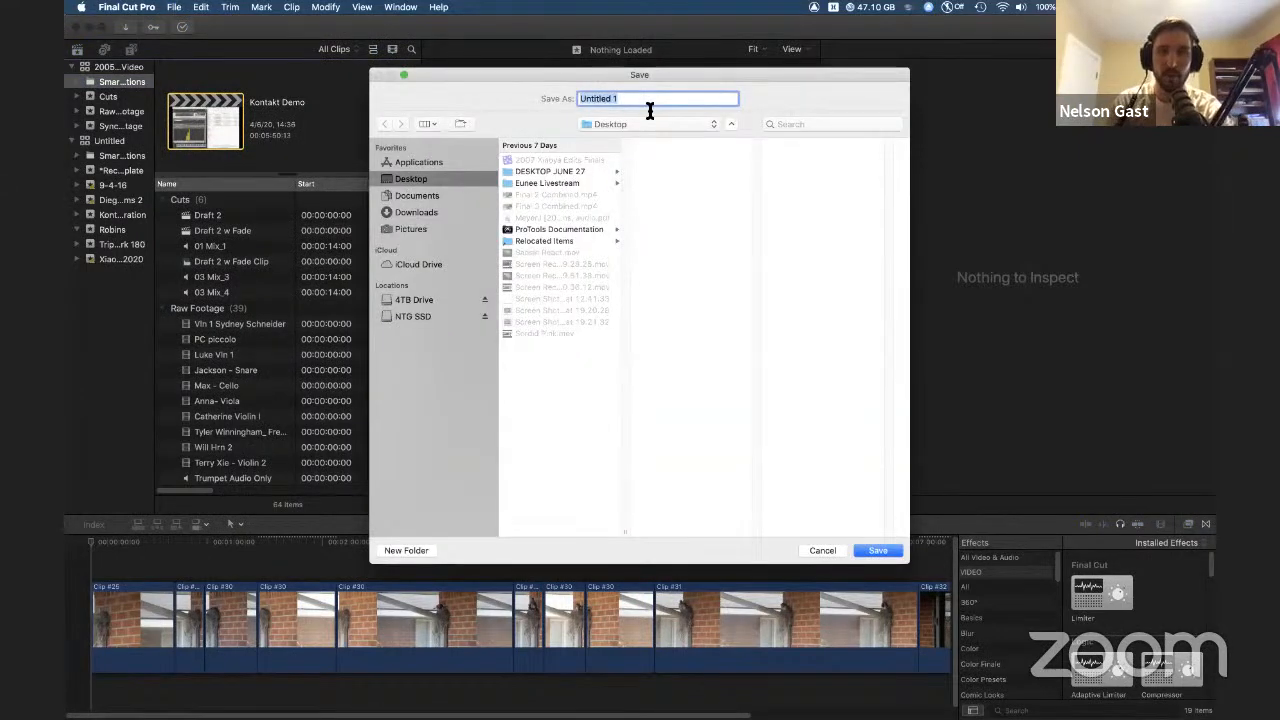
key("BackSpace")
type("zFest F")
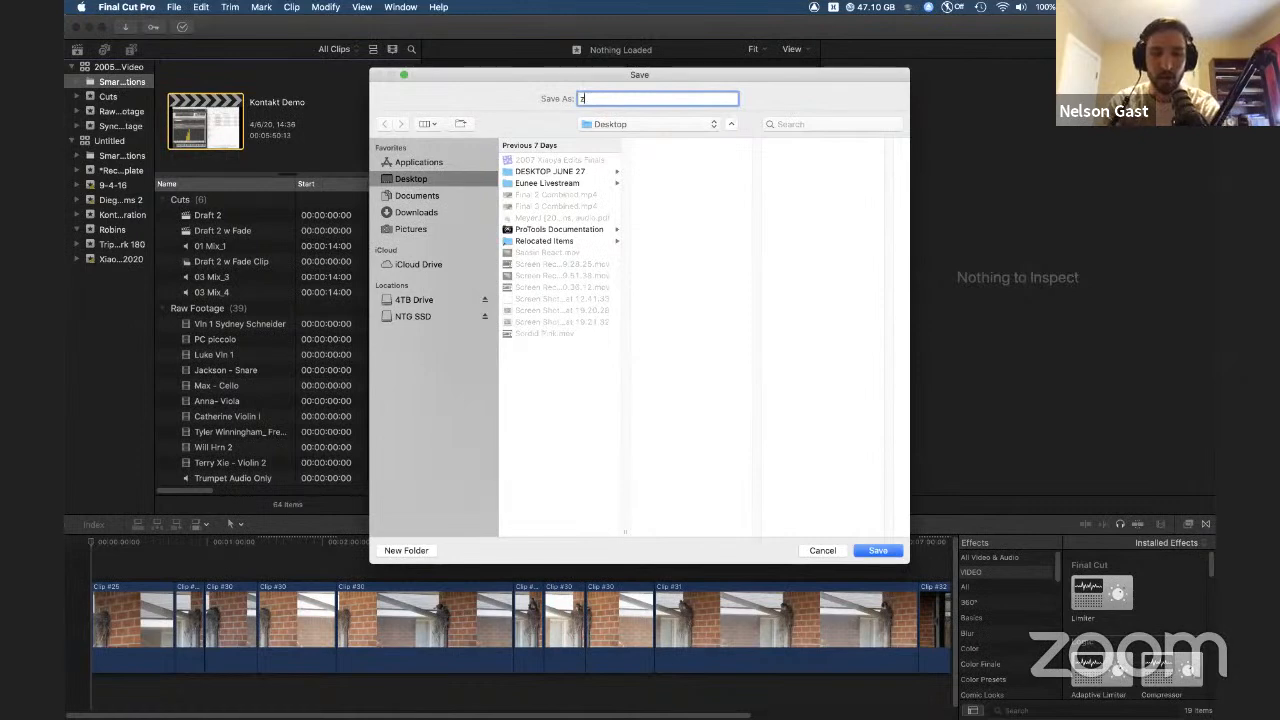
type("Dem")
key("BackSpace")
key("Return")
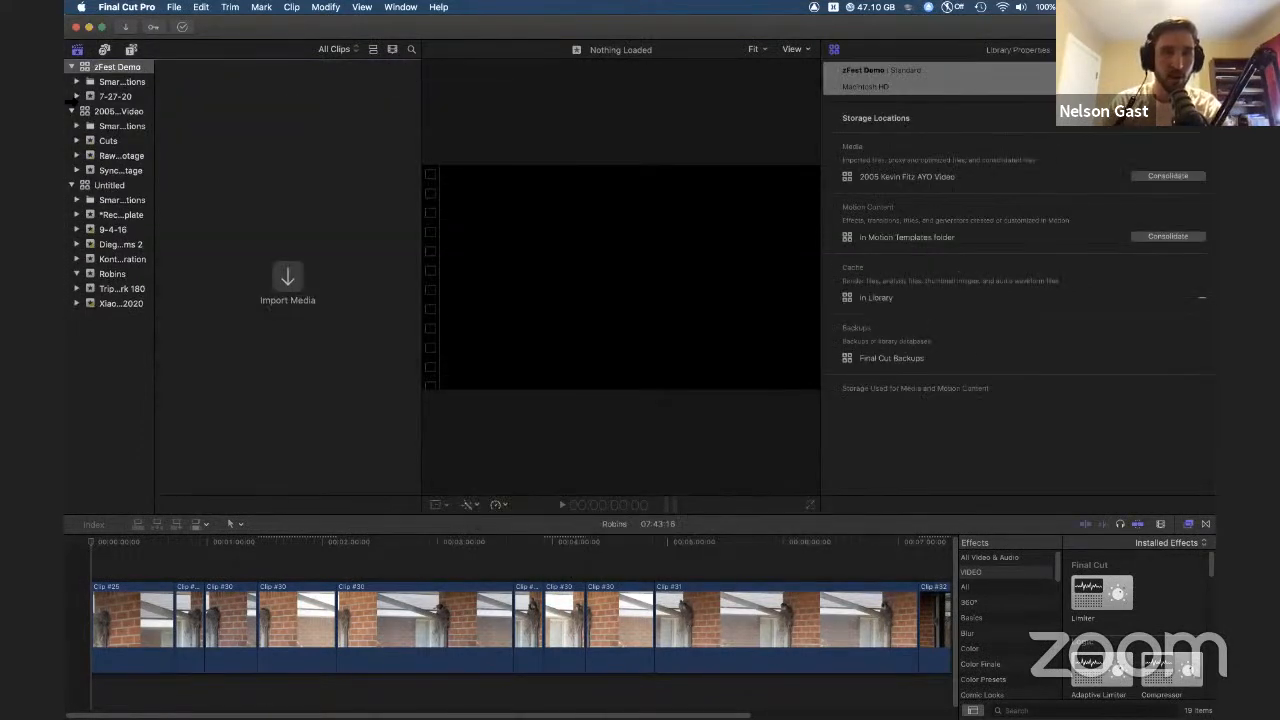
Step: Browse the events and clips in the zFest Demo and Untitled libraries, including the Robins event
left_click(96, 83)
left_click(94, 97)
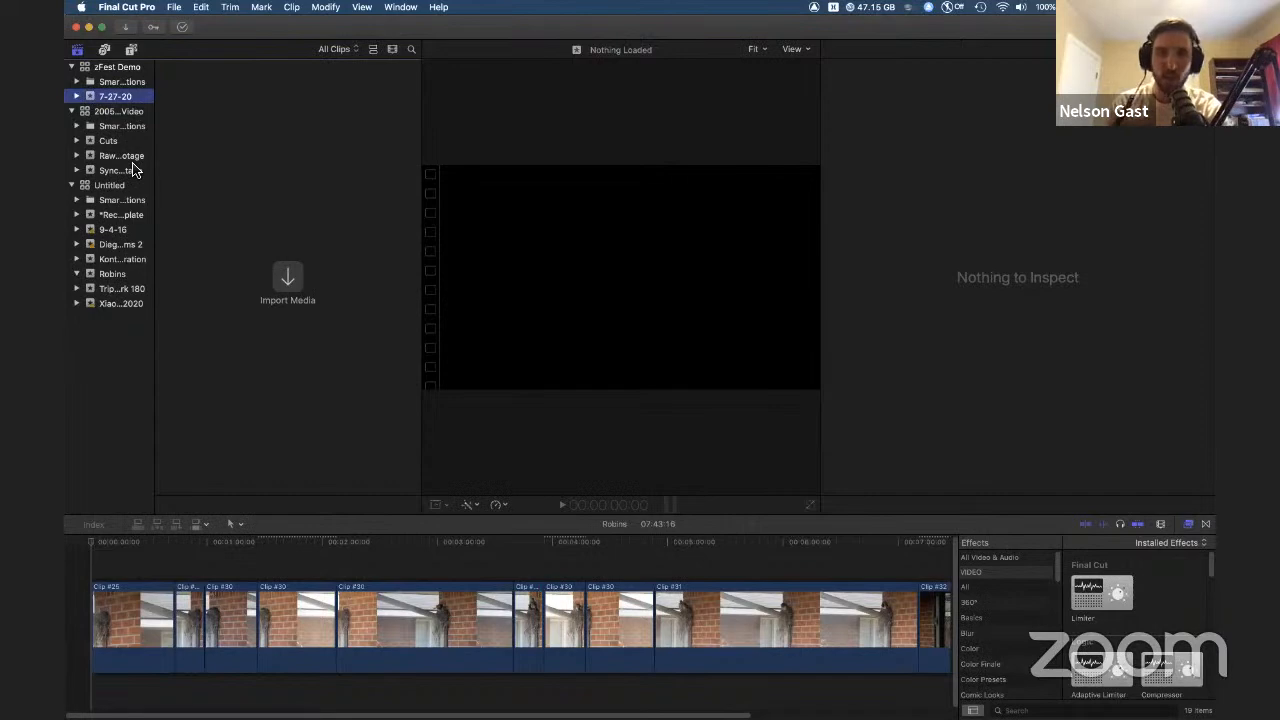
left_click(107, 190)
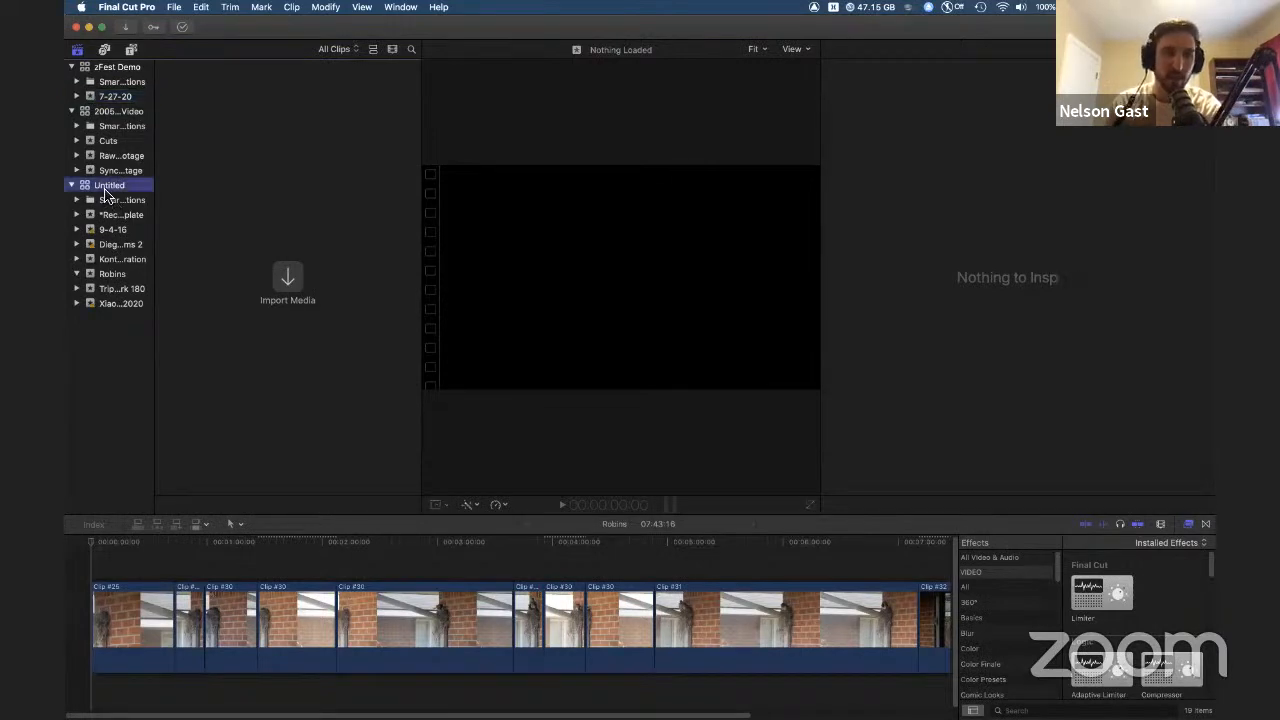
scroll(240, 300, "down", 10)
scroll(229, 378, "up", 10)
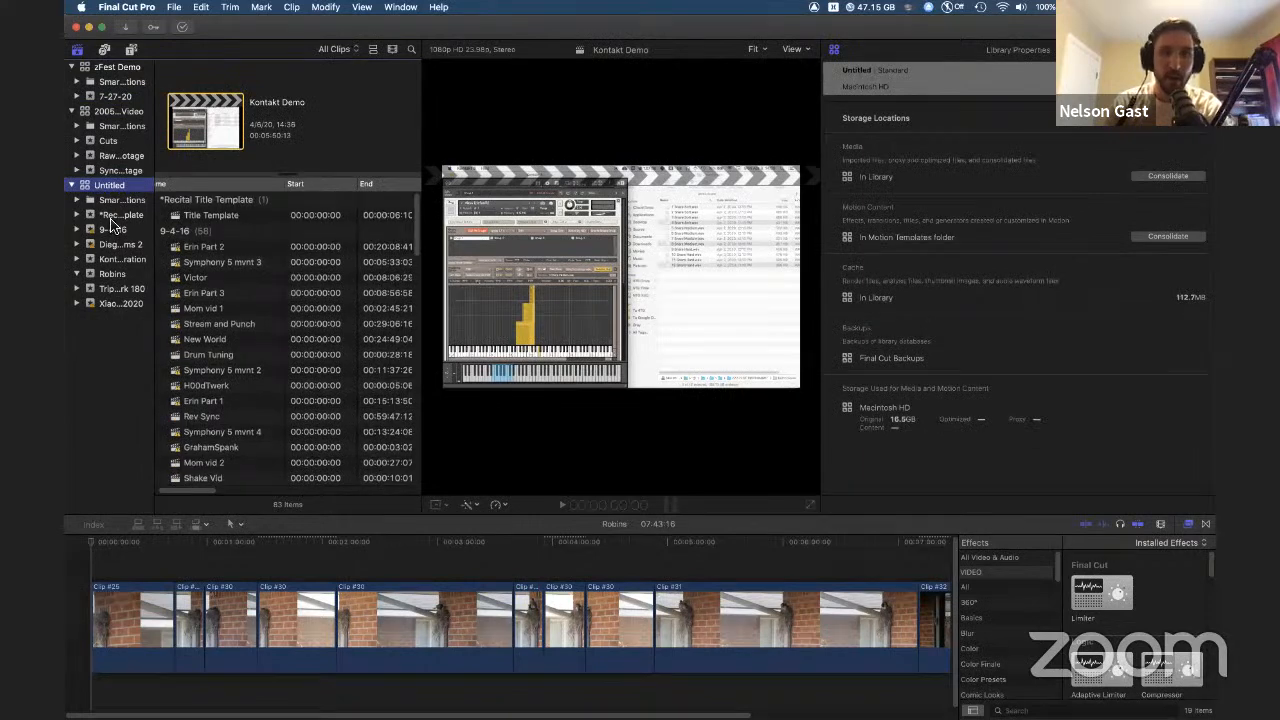
left_click(112, 216)
left_click(114, 230)
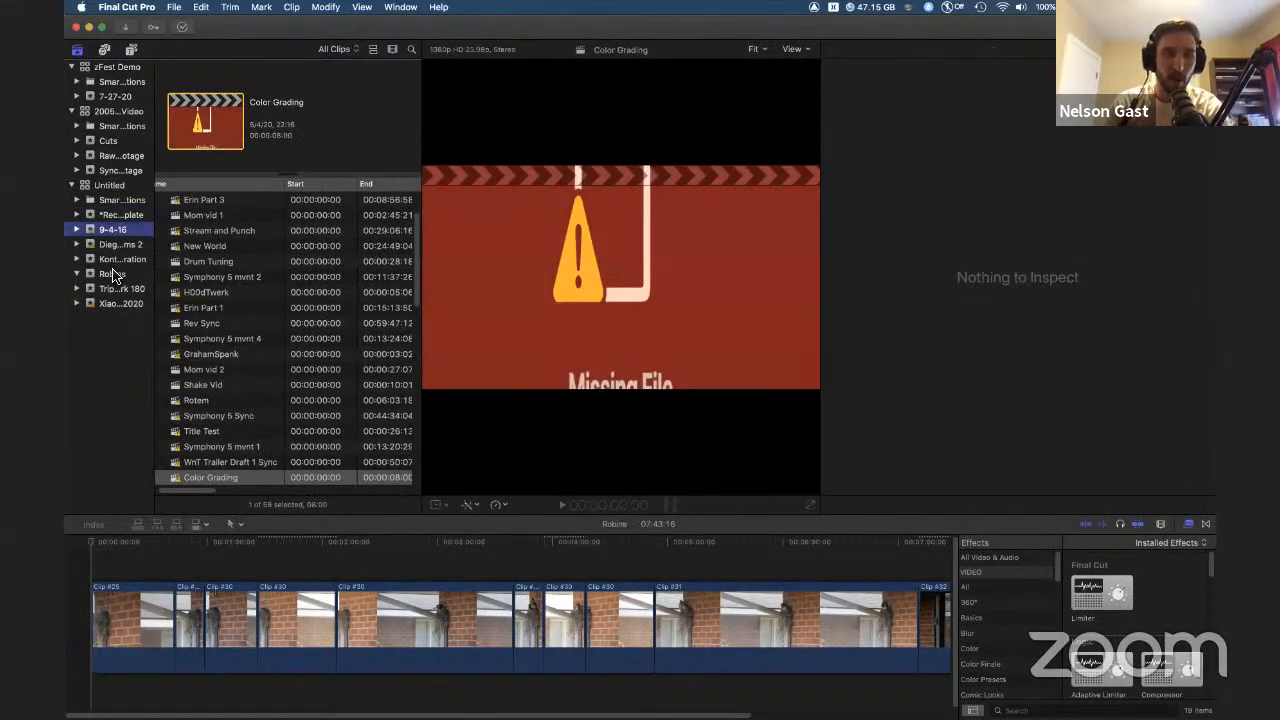
left_click(112, 274)
left_click(212, 277)
left_click(206, 263)
left_click(207, 293)
left_click(207, 309)
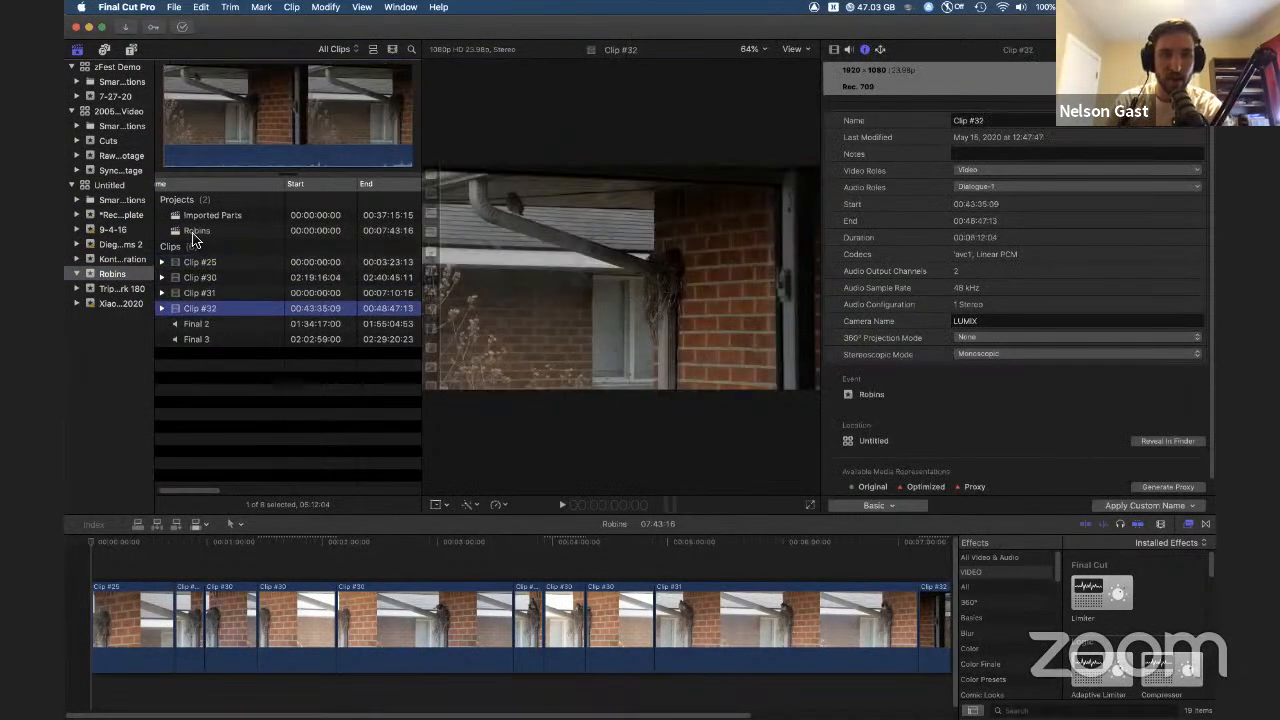
left_click(190, 217)
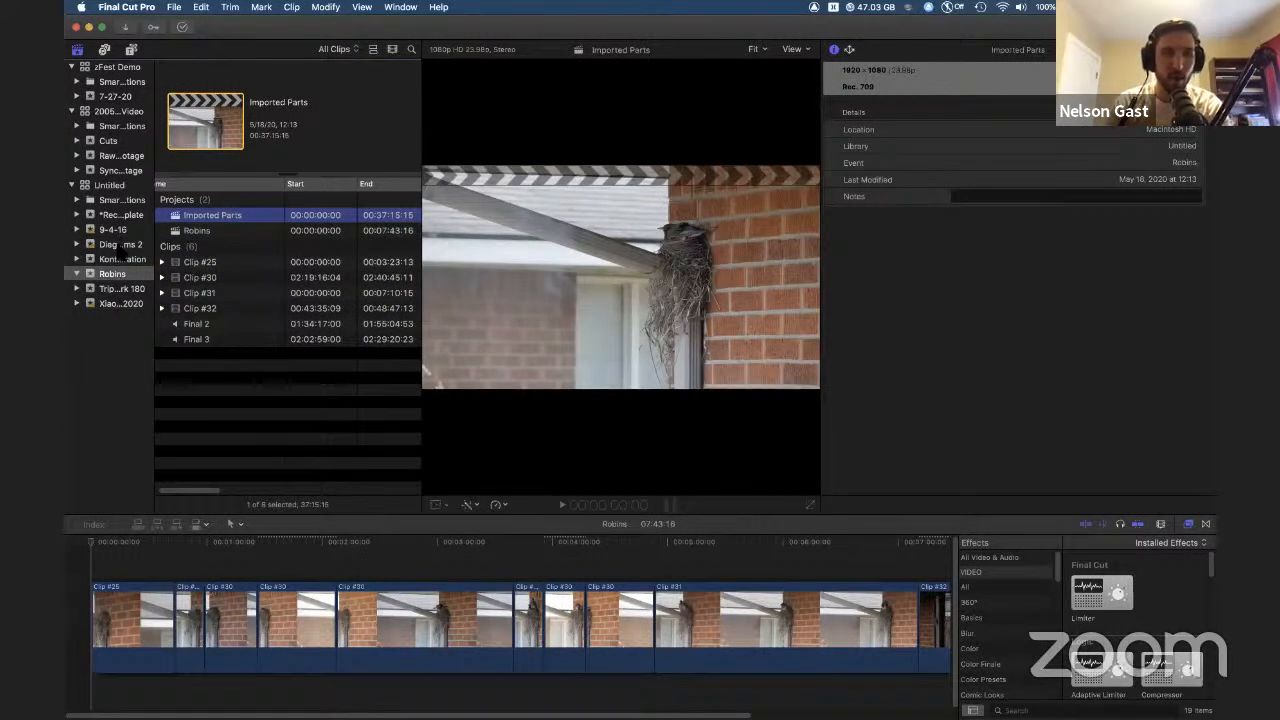
left_click(120, 245)
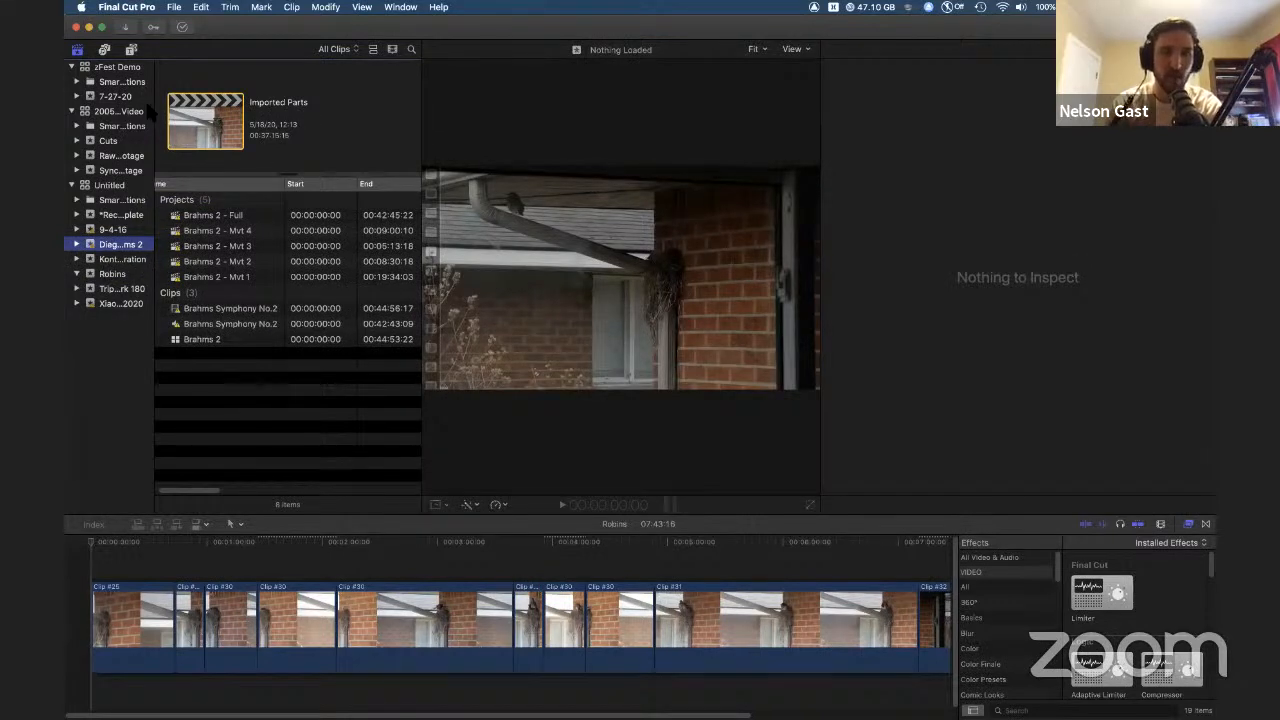
left_click(113, 98)
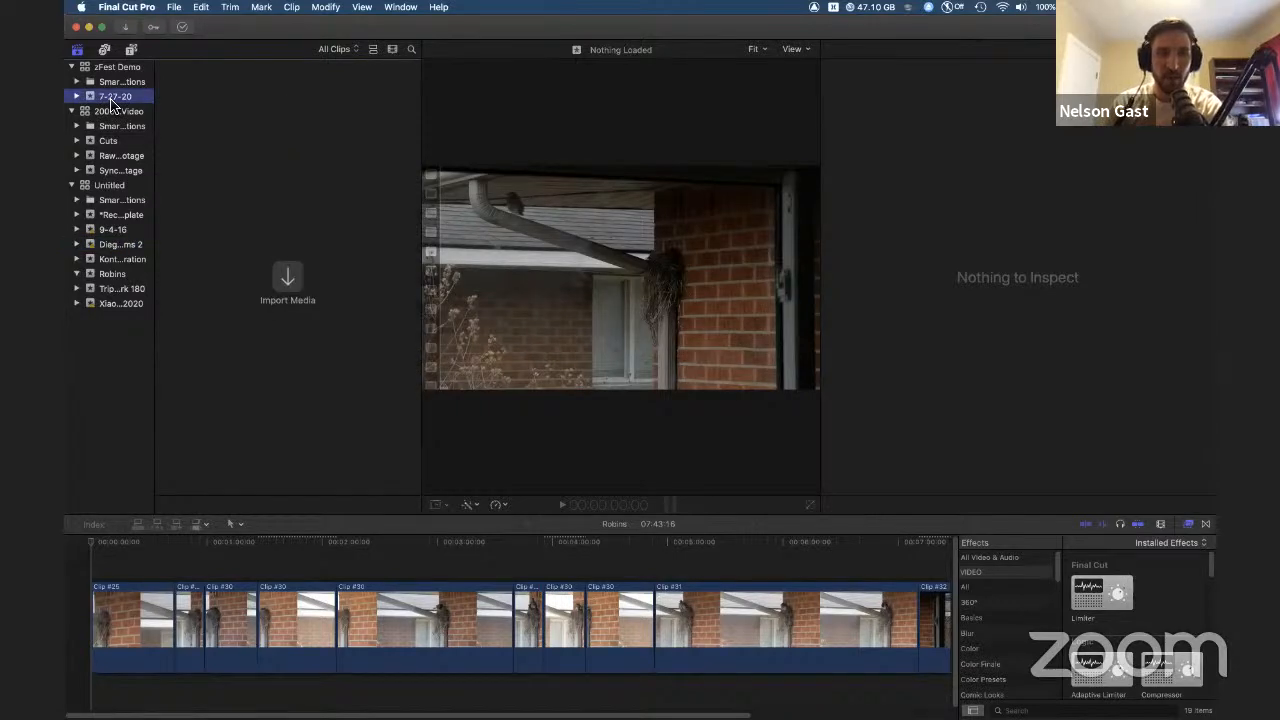
left_click(104, 113)
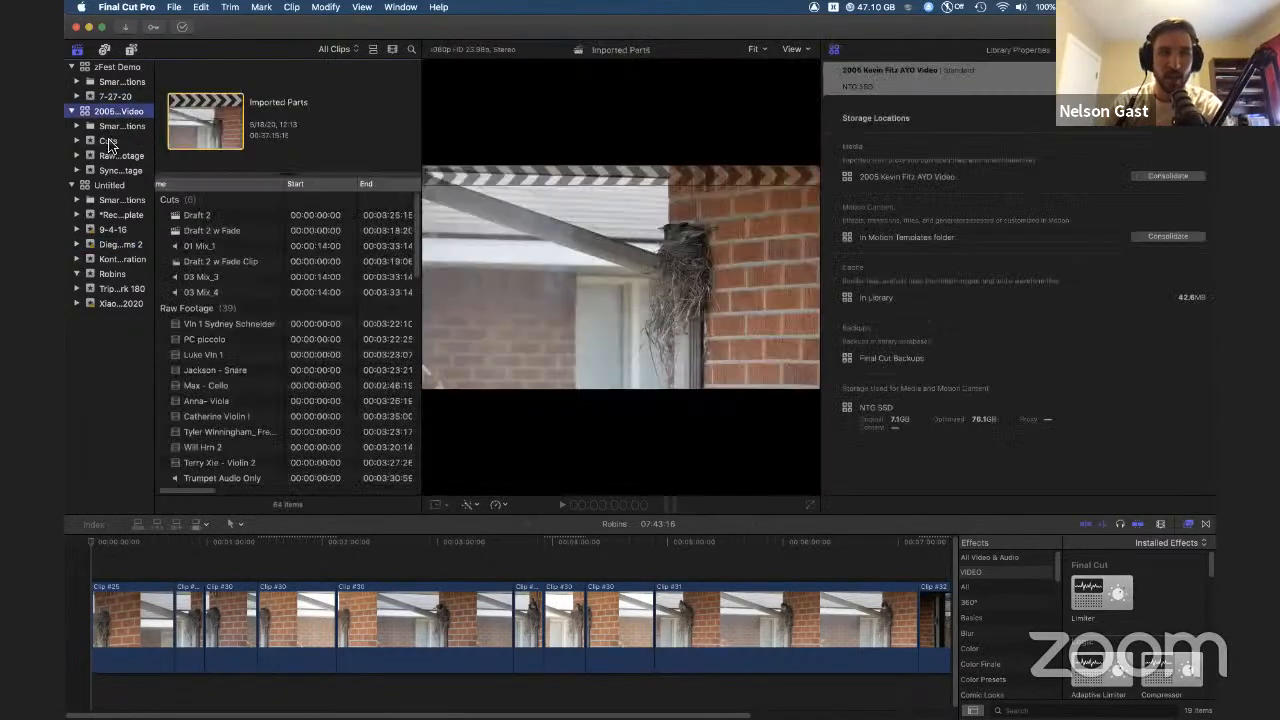
left_click(109, 142)
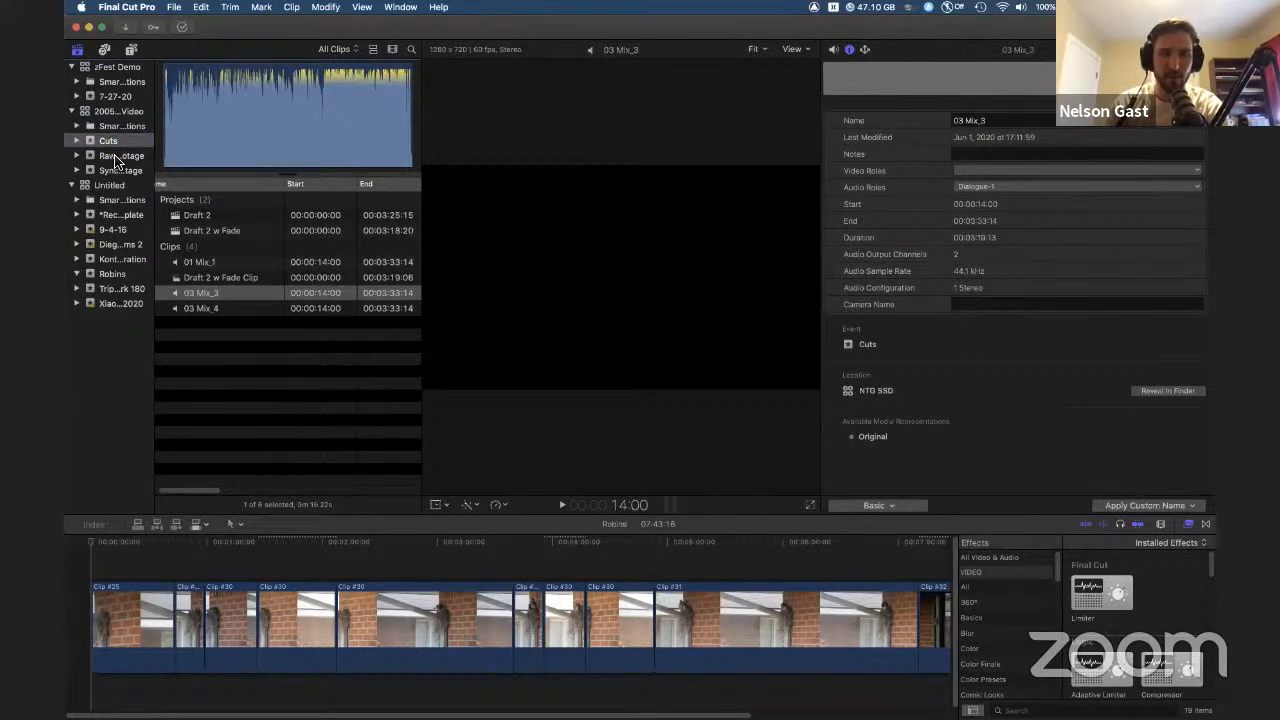
left_click(117, 157)
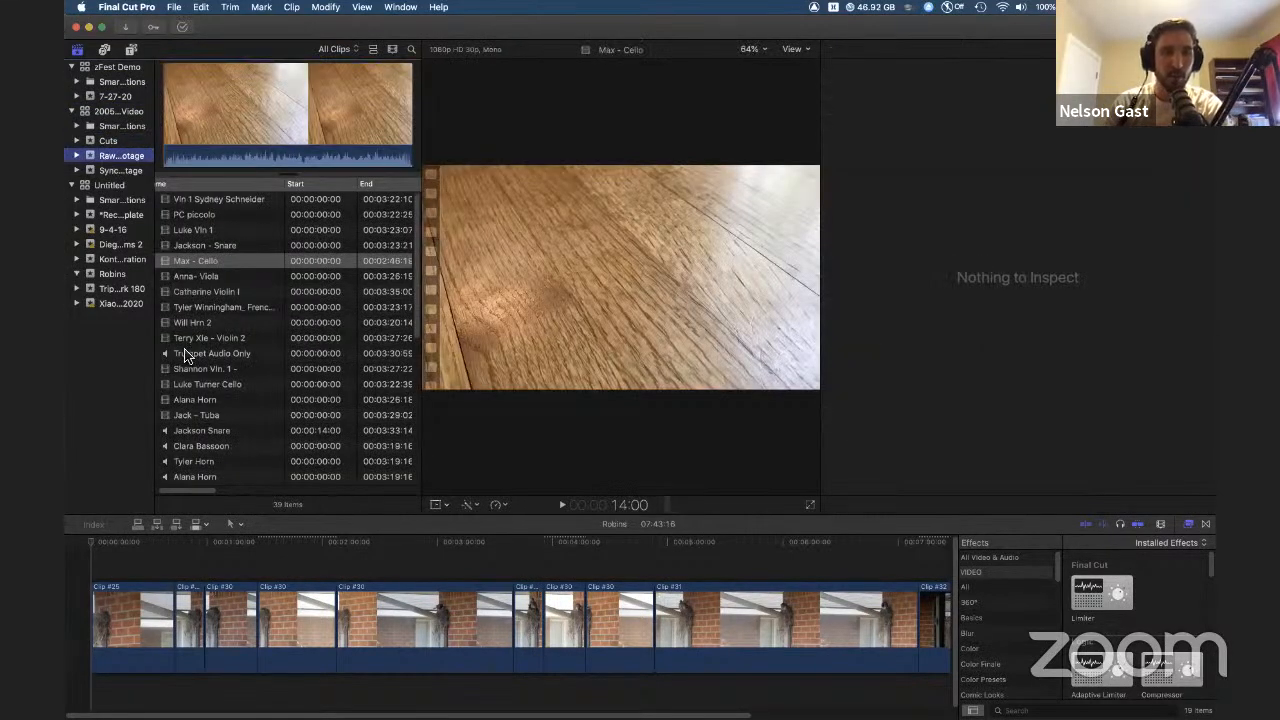
scroll(200, 233, "down", 10)
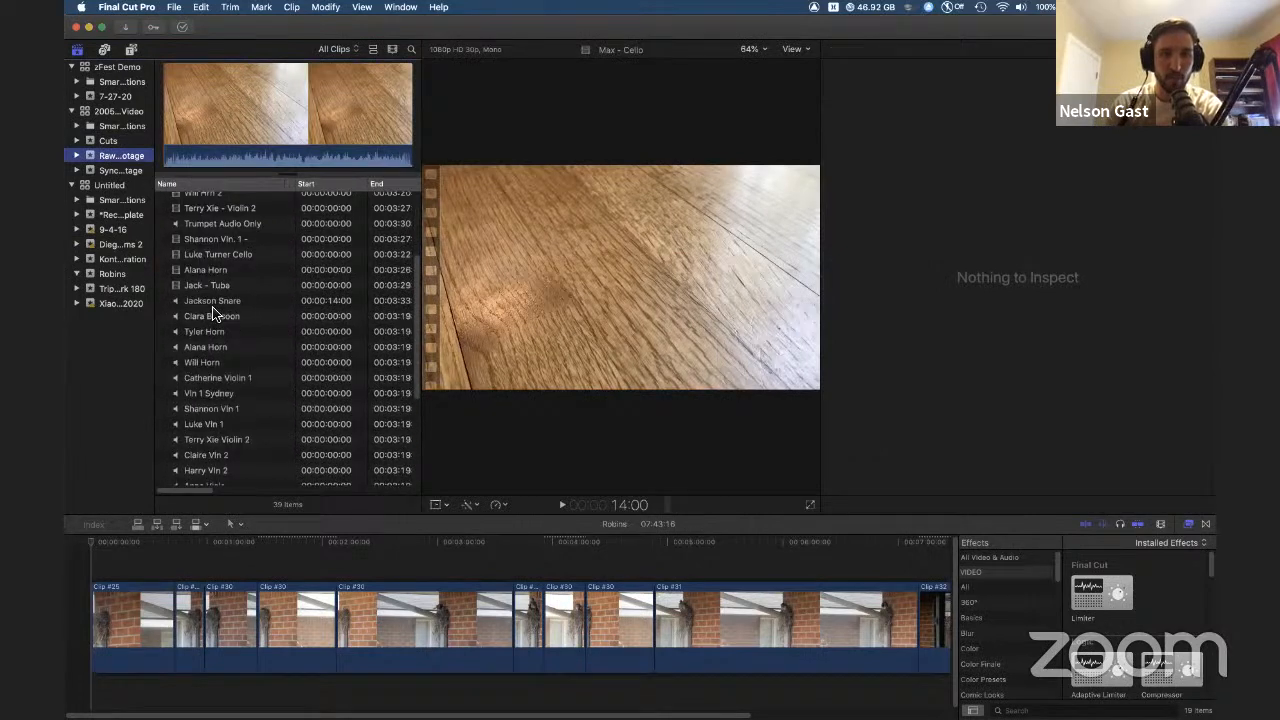
scroll(215, 292, "up", 10)
scroll(200, 325, "down", 15)
scroll(205, 360, "up", 15)
left_click(115, 171)
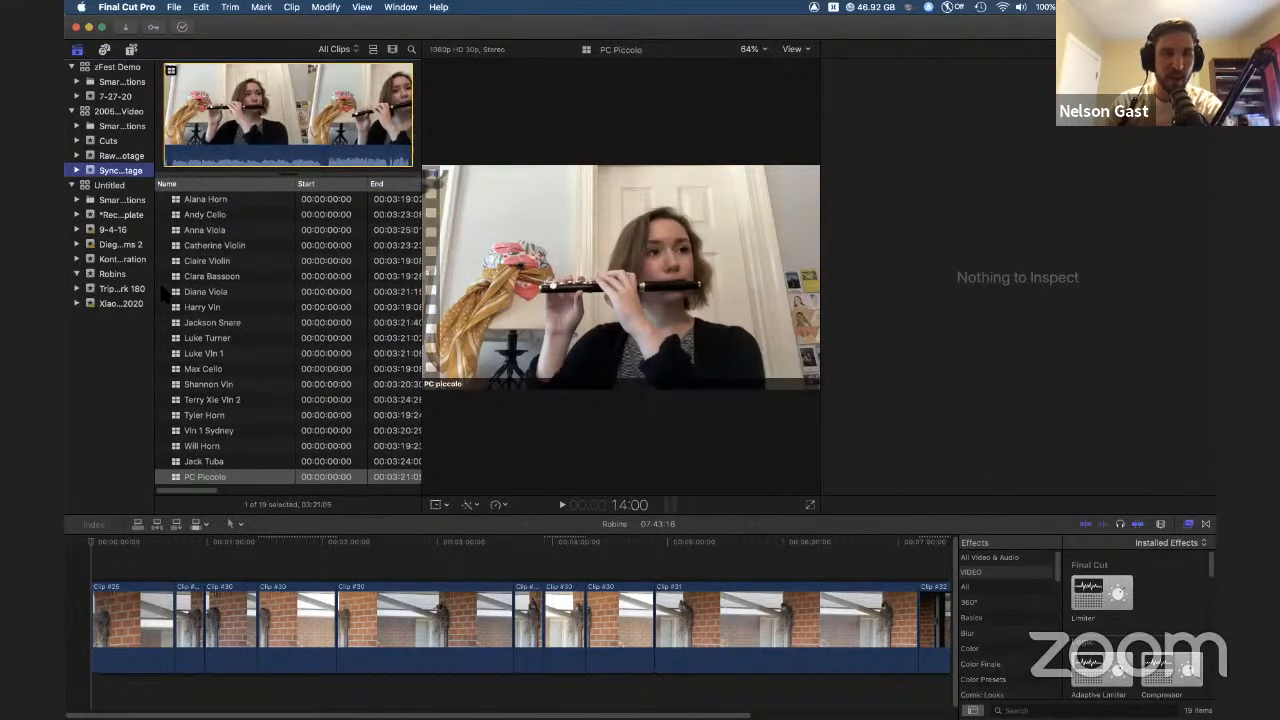
left_click(108, 141)
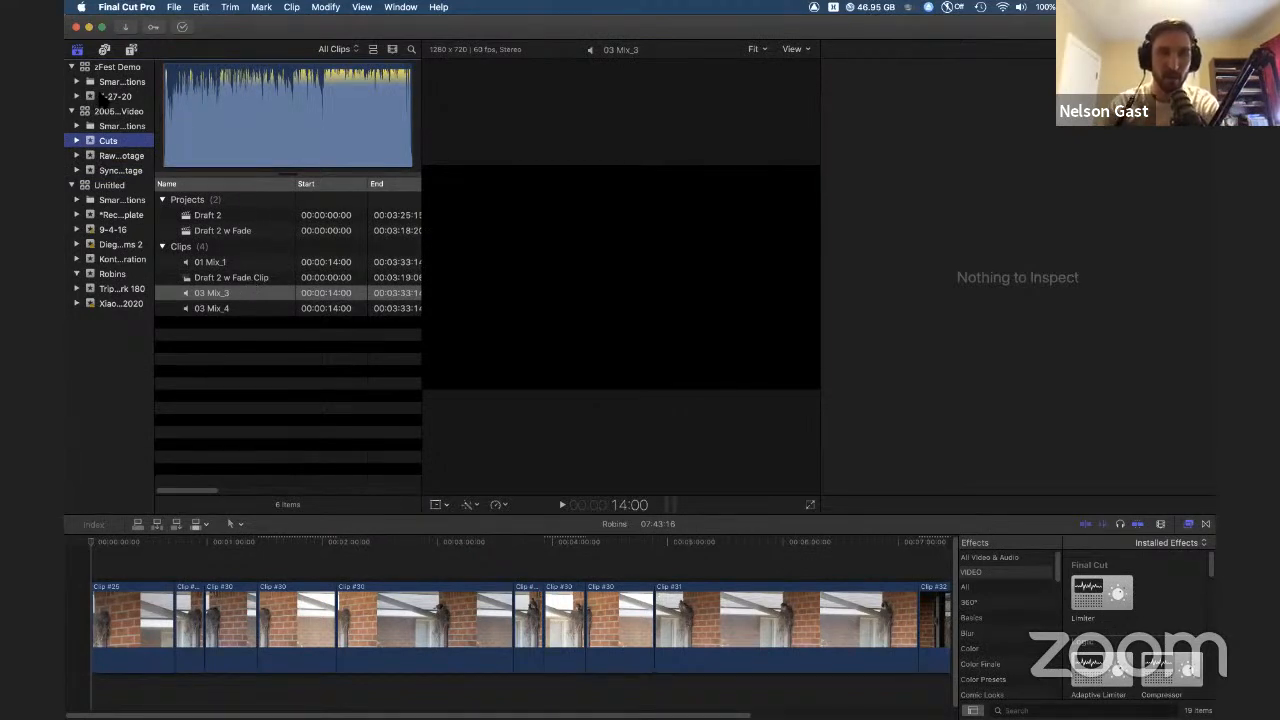
left_click(104, 96)
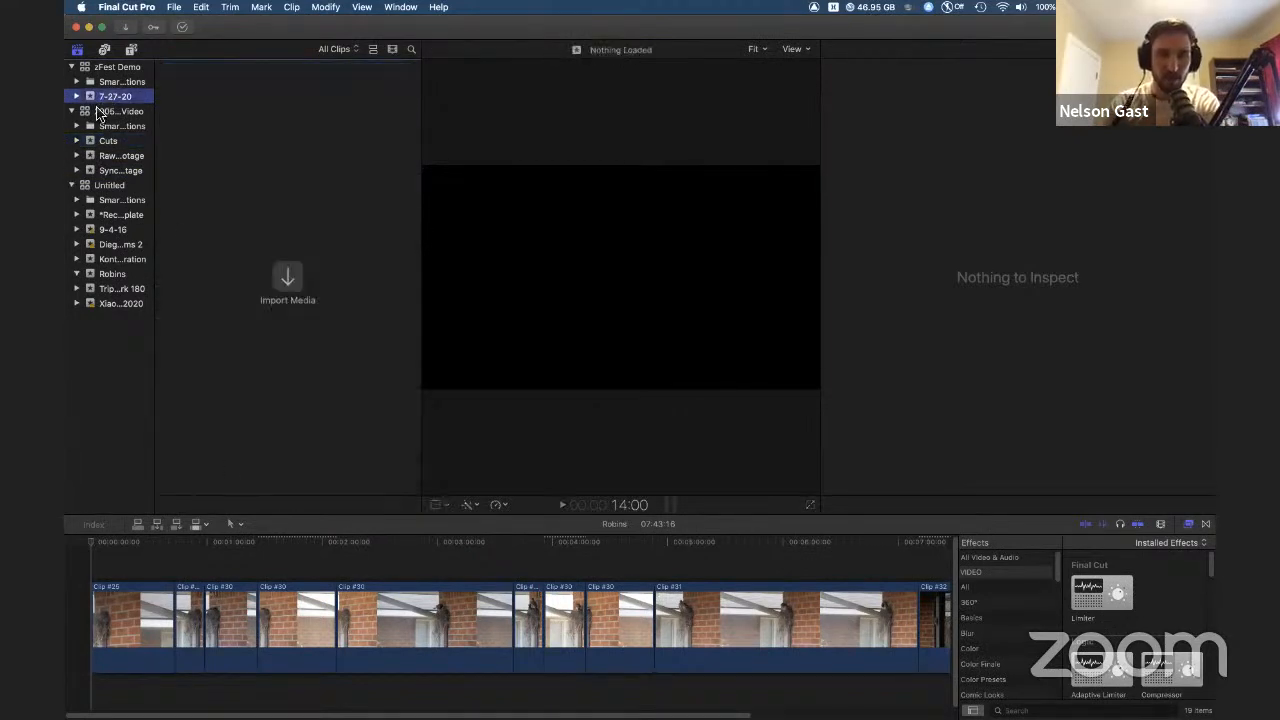
left_click(108, 141)
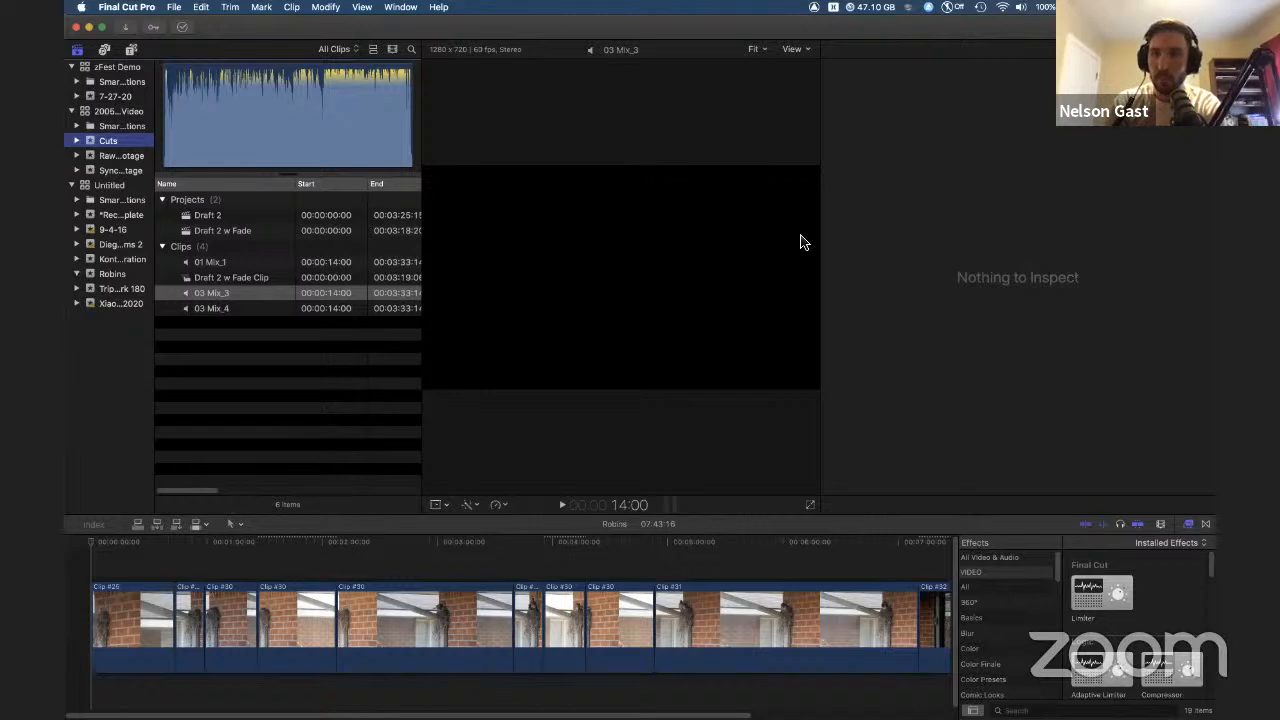
left_click(114, 96)
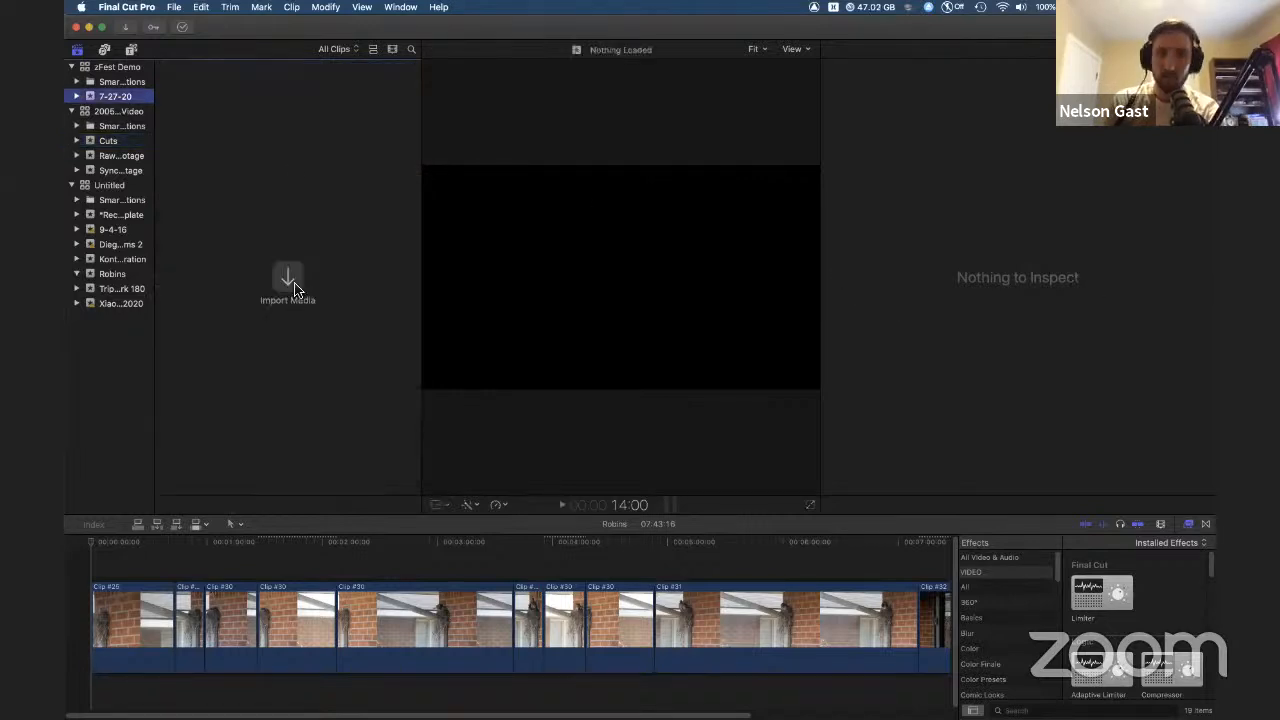
Step: Open the Media Import window for the 7-27-20 event, widen it to review its options, and close it
key("super+i")
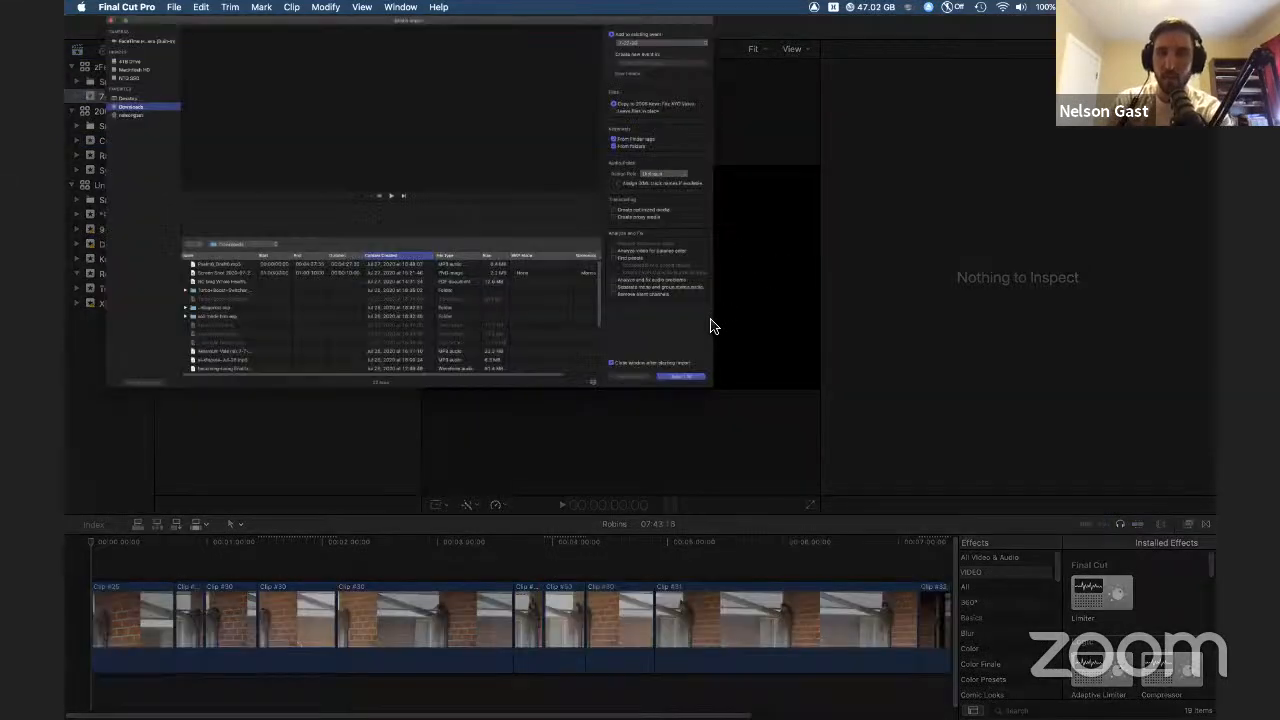
left_click_drag(1023, 21, 907, 19)
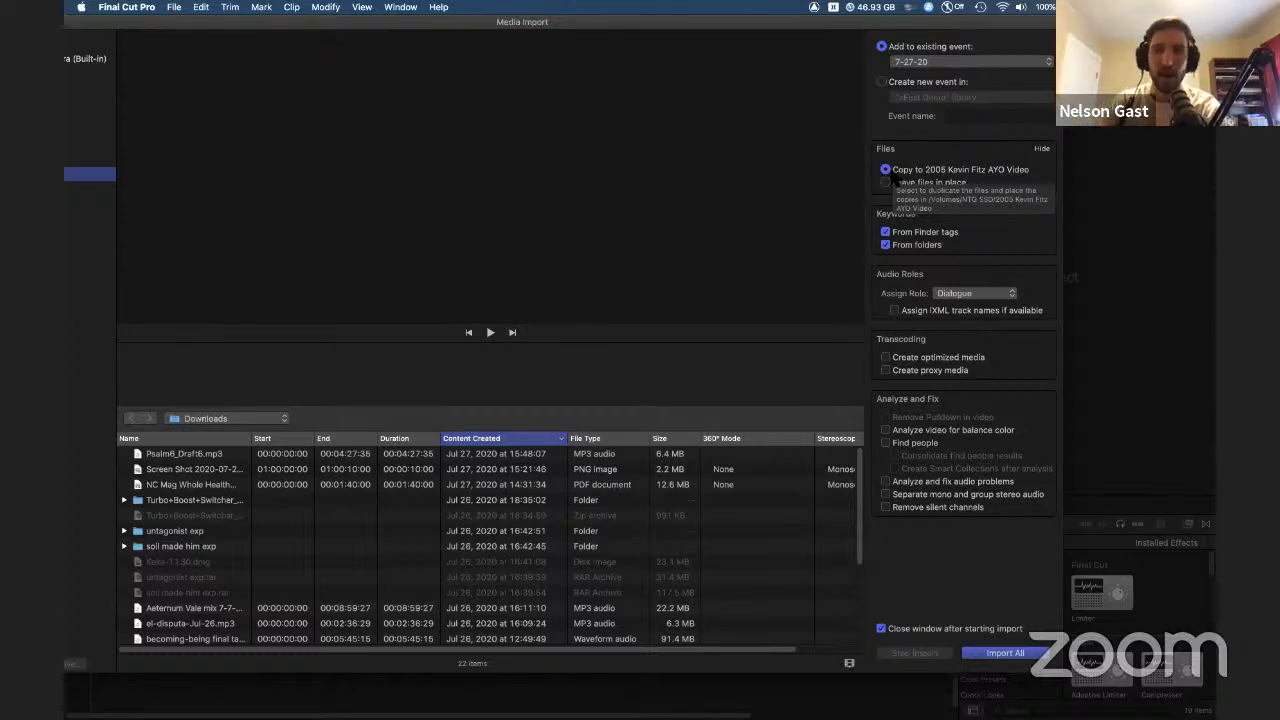
left_click_drag(712, 22, 842, 22)
left_click_drag(703, 154, 725, 154)
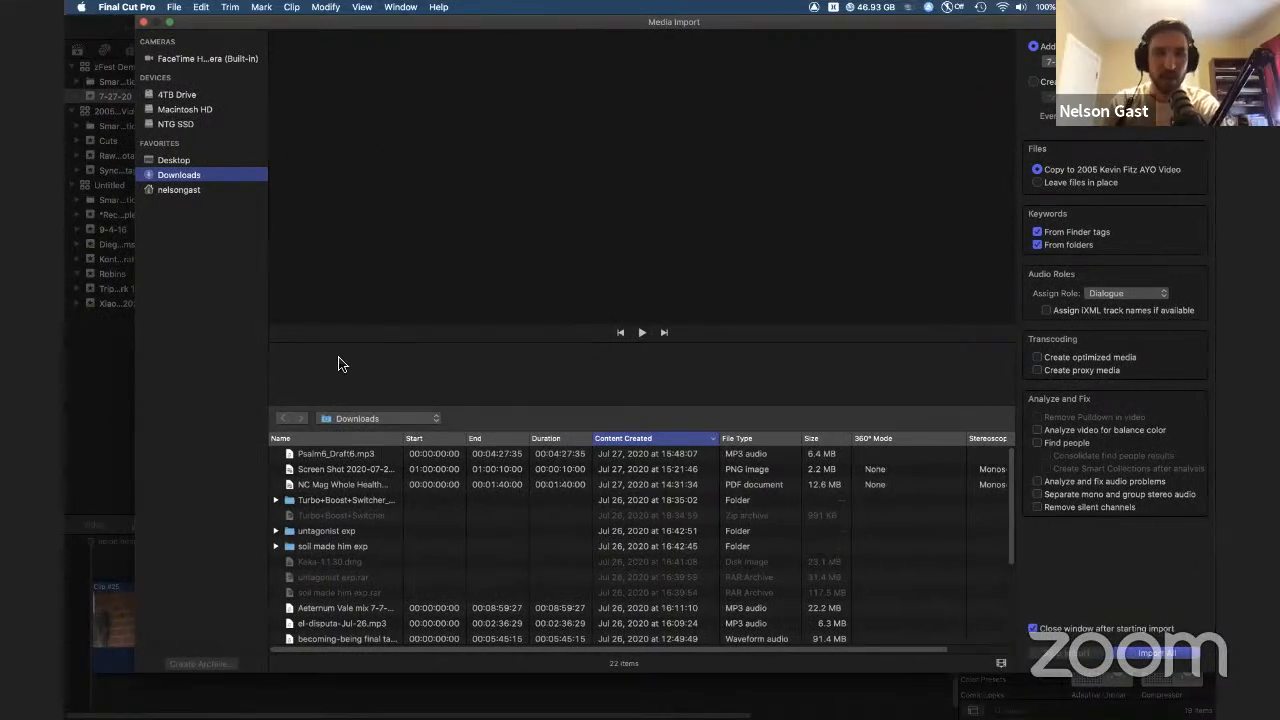
left_click(143, 22)
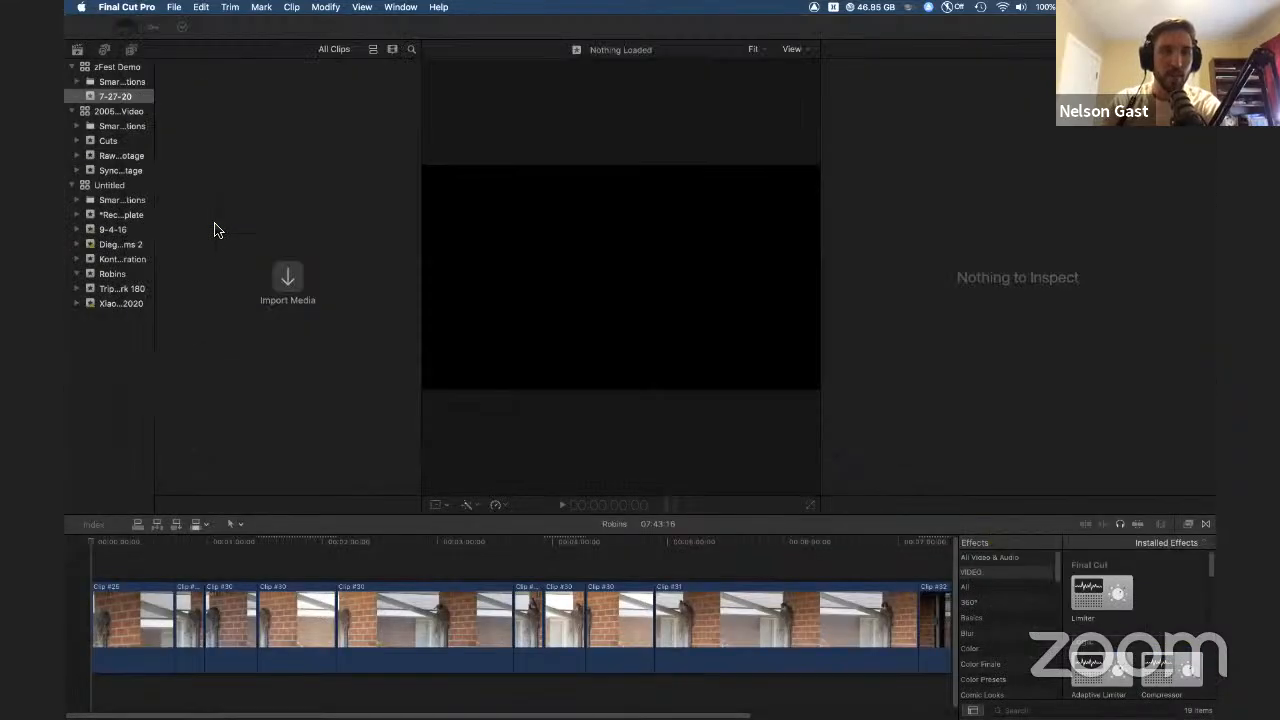
Step: Open the Robins event and inspect its Final 3 clip
left_click(111, 275)
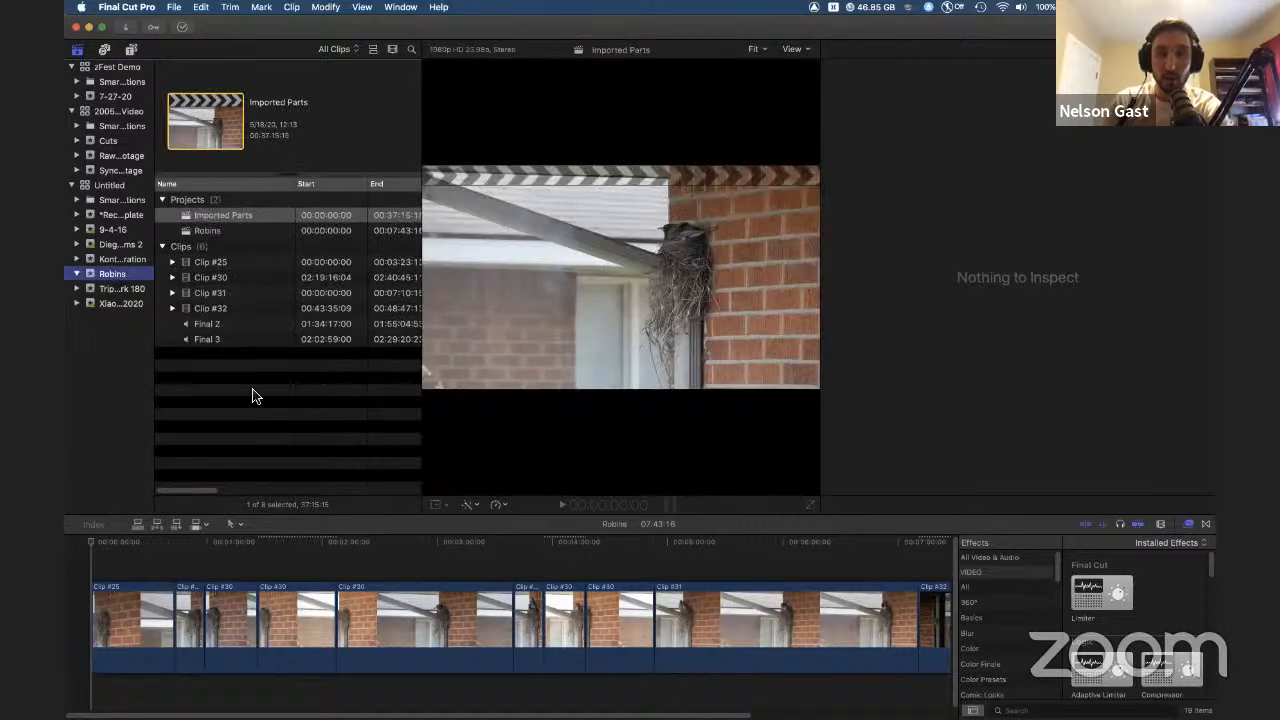
left_click(253, 395)
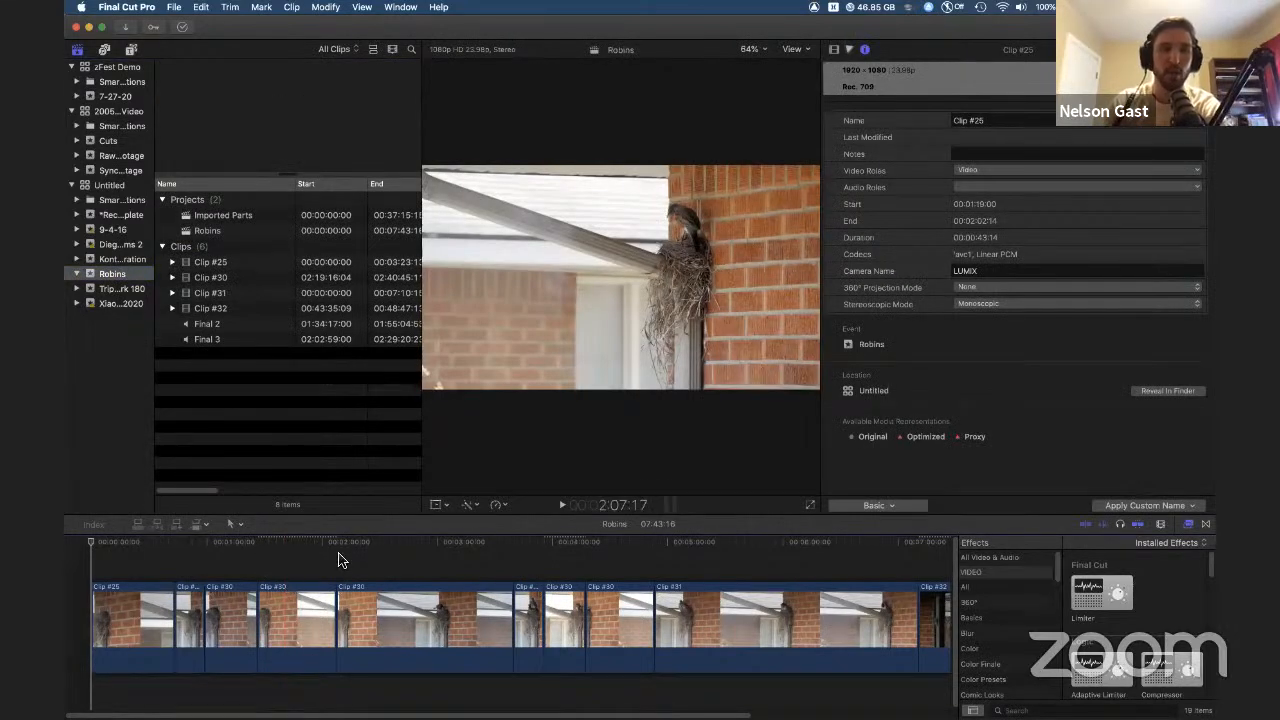
left_click(203, 340)
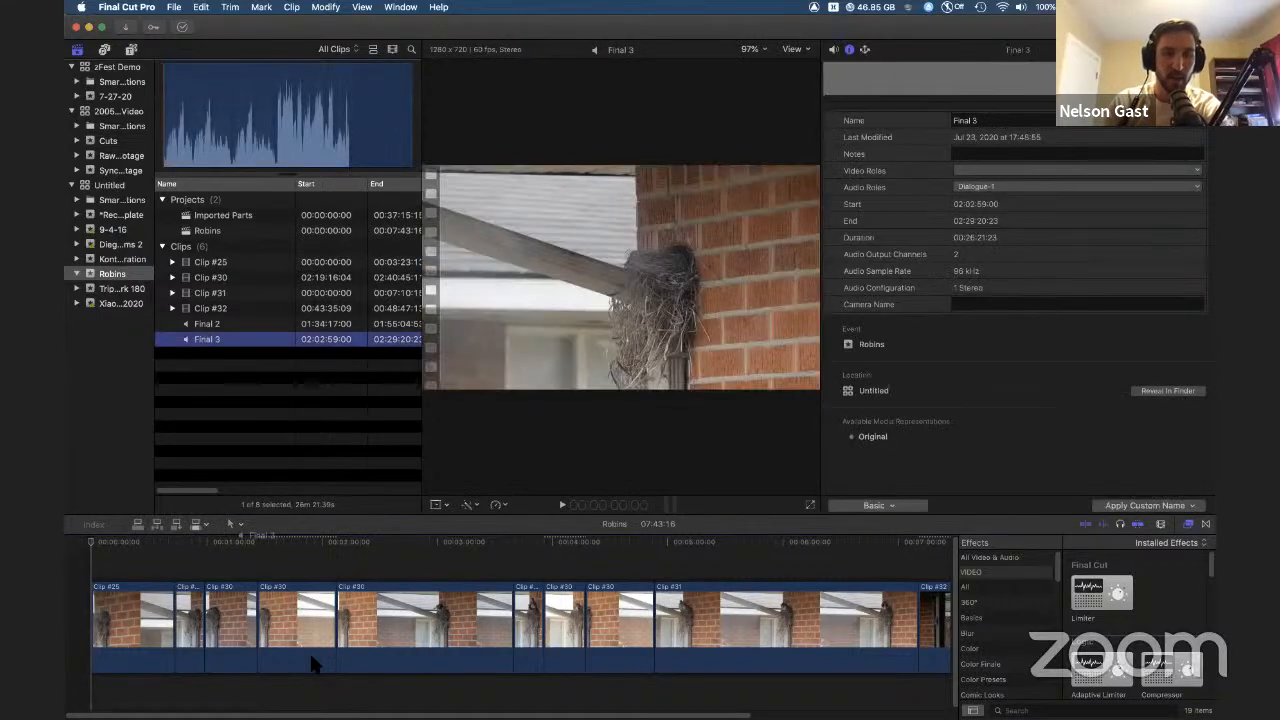
Step: Attach the Final 3 clip below the Robins project timeline, then delete it again
left_click_drag(312, 663, 312, 660)
left_click(205, 341)
left_click_drag(205, 341, 302, 692)
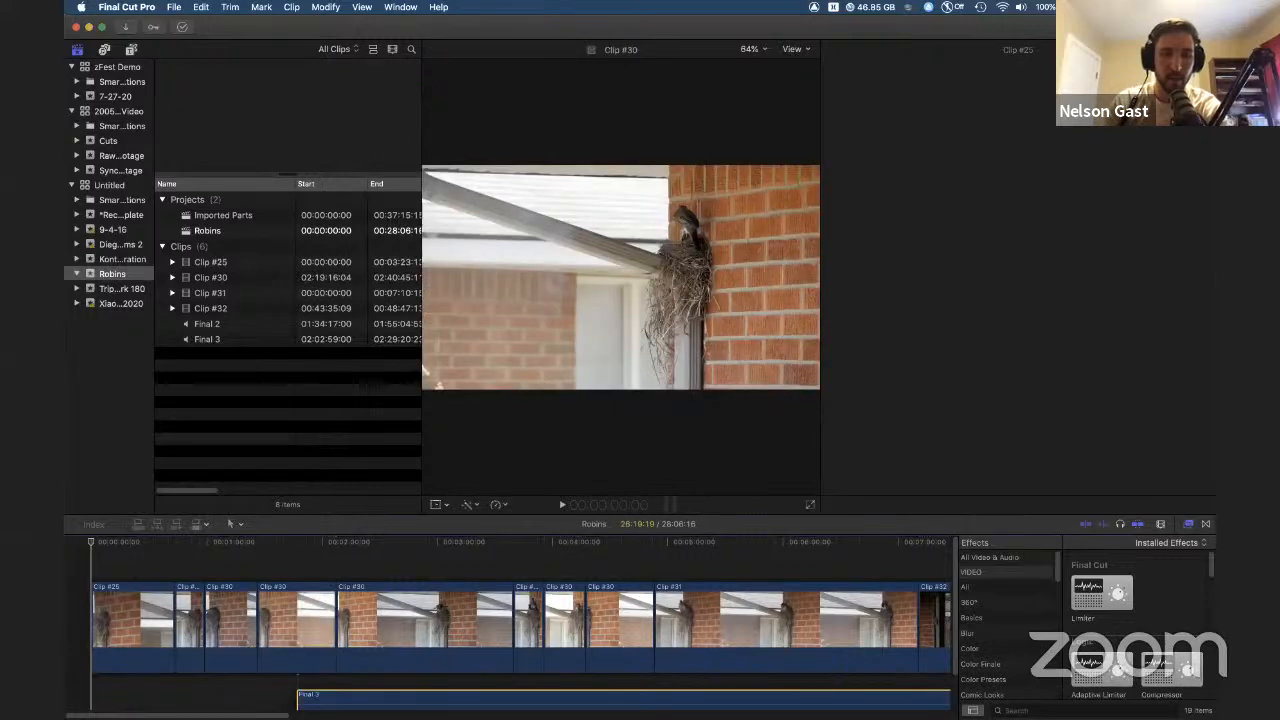
scroll(455, 652, "down", 3)
left_click_drag(454, 660, 391, 655)
key("Delete")
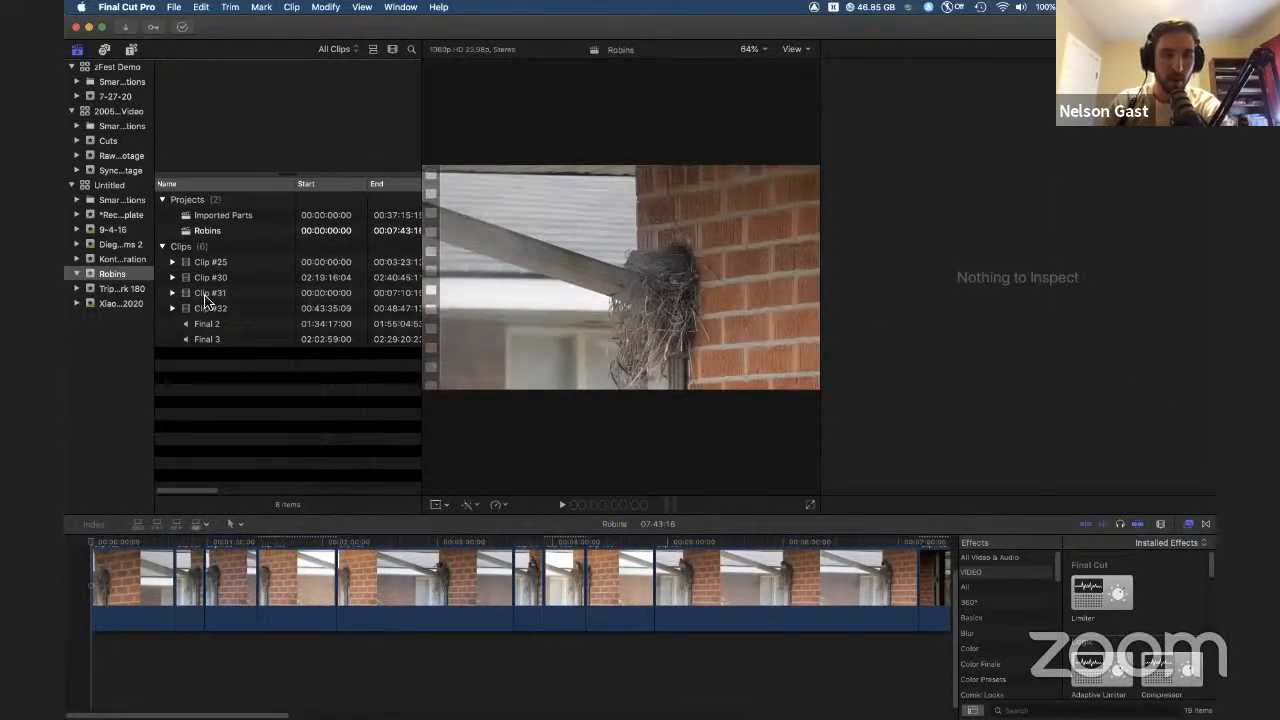
Step: Select Clip #31 and Final 2 and create a multicam clip from them named Sync laksdjf, synchronized by audio
left_click(208, 308)
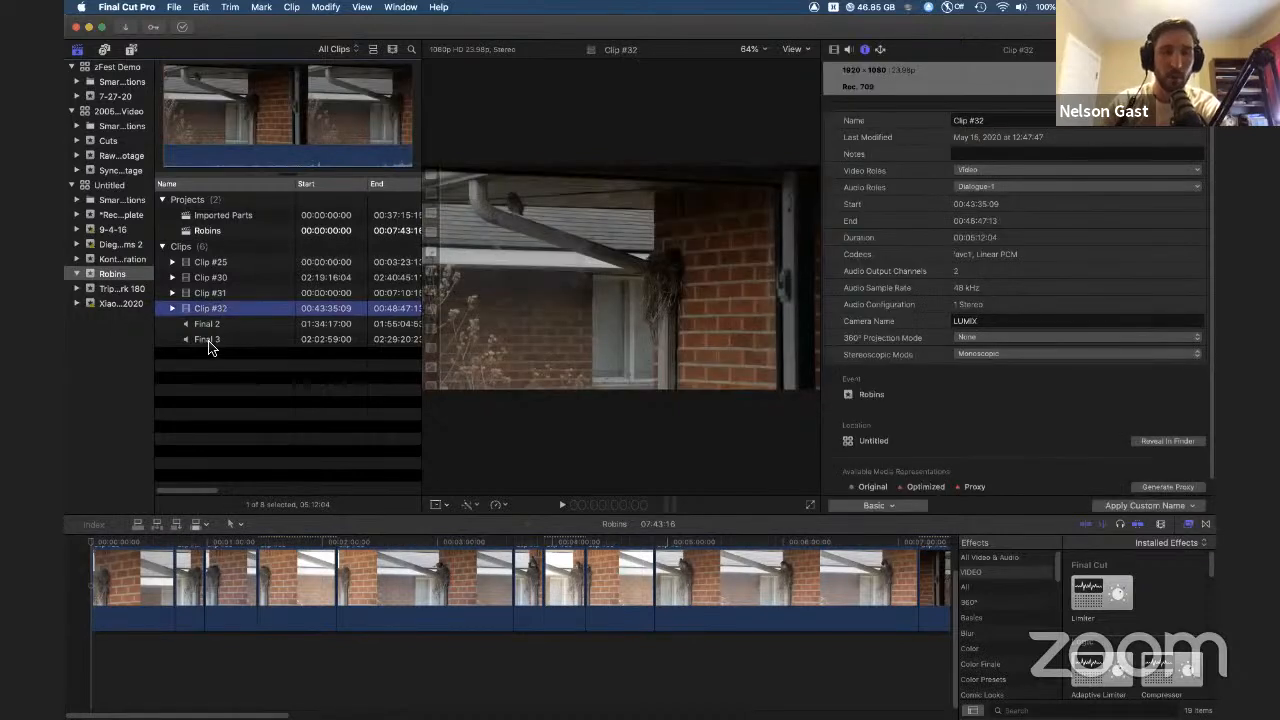
left_click(208, 324)
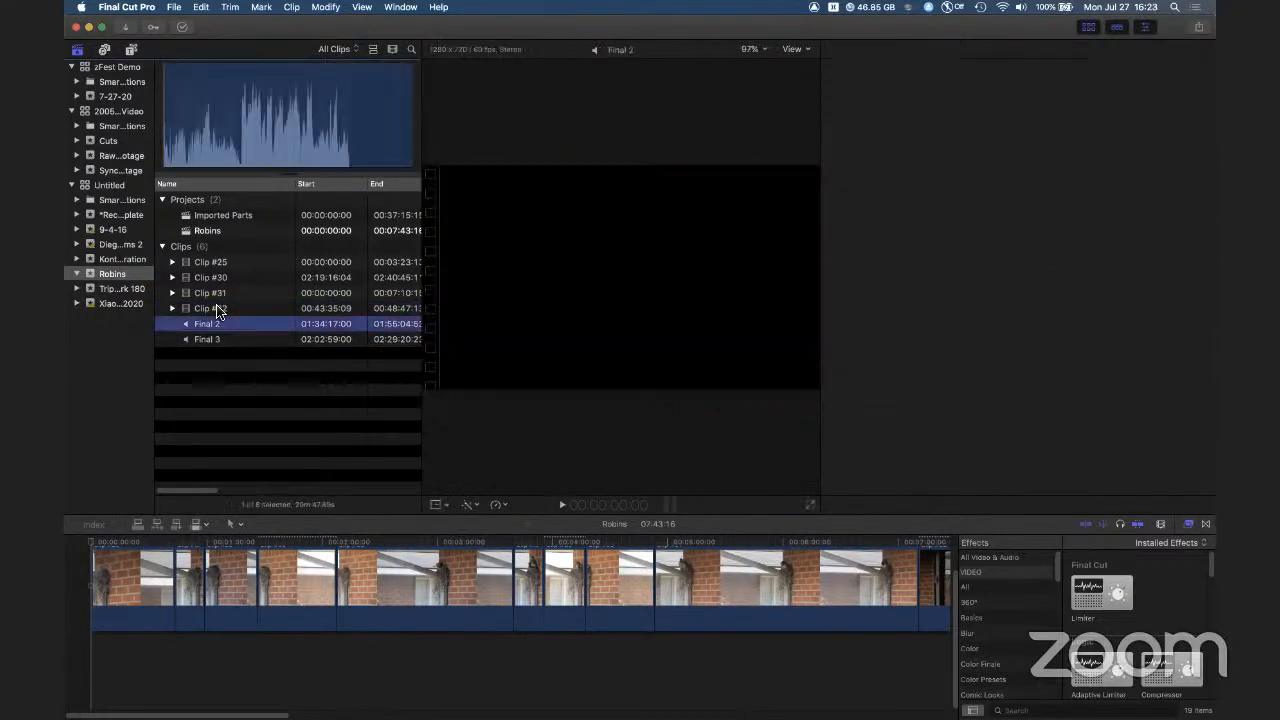
left_click(205, 292, "super")
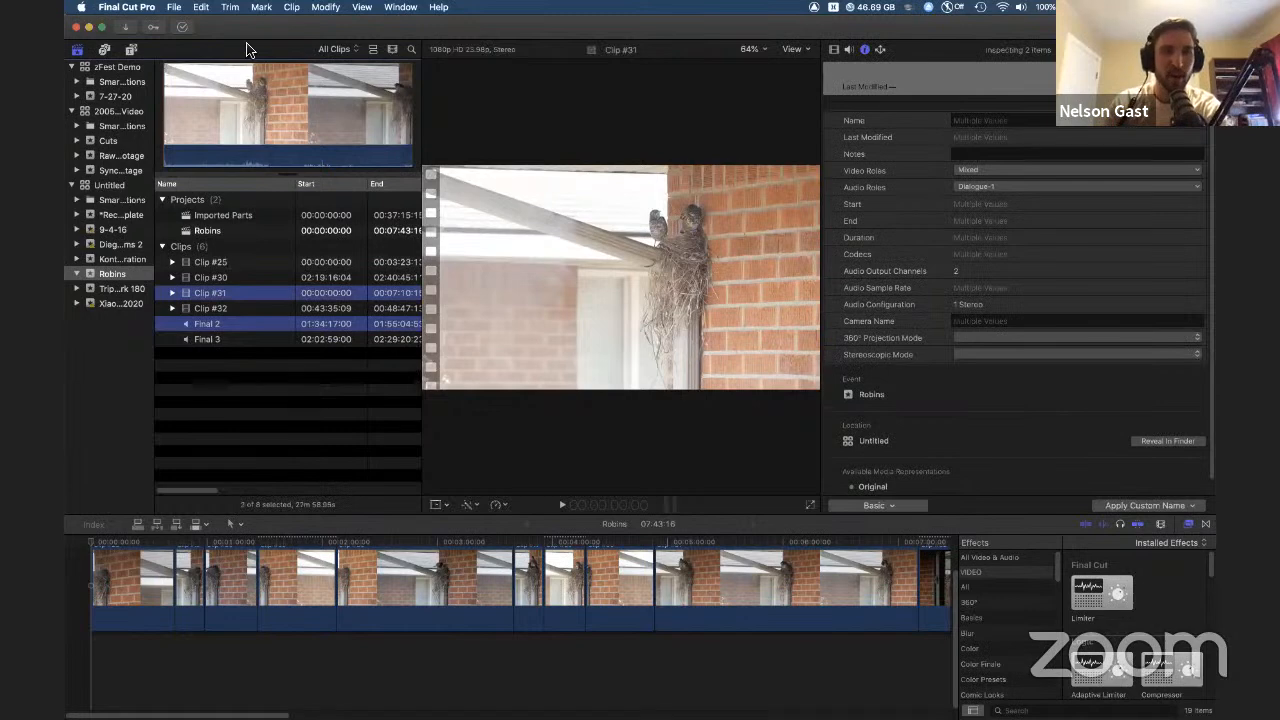
left_click(175, 7)
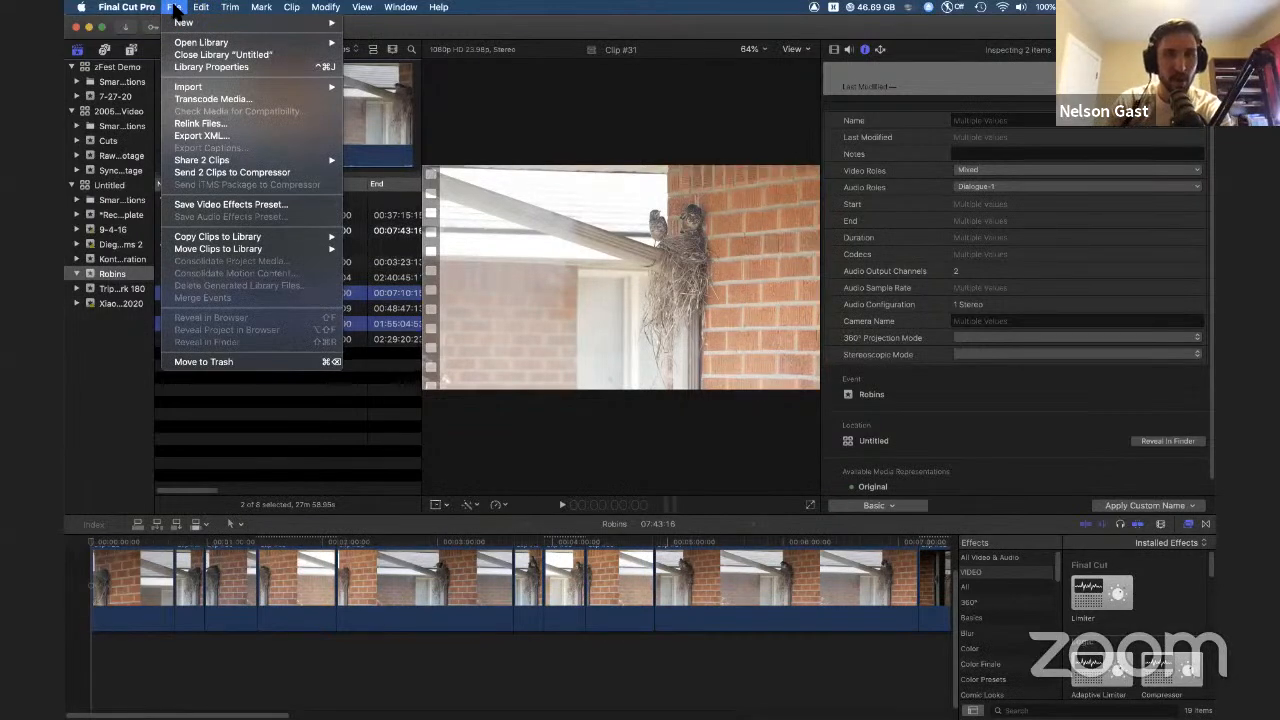
left_click(562, 10)
left_click(441, 8)
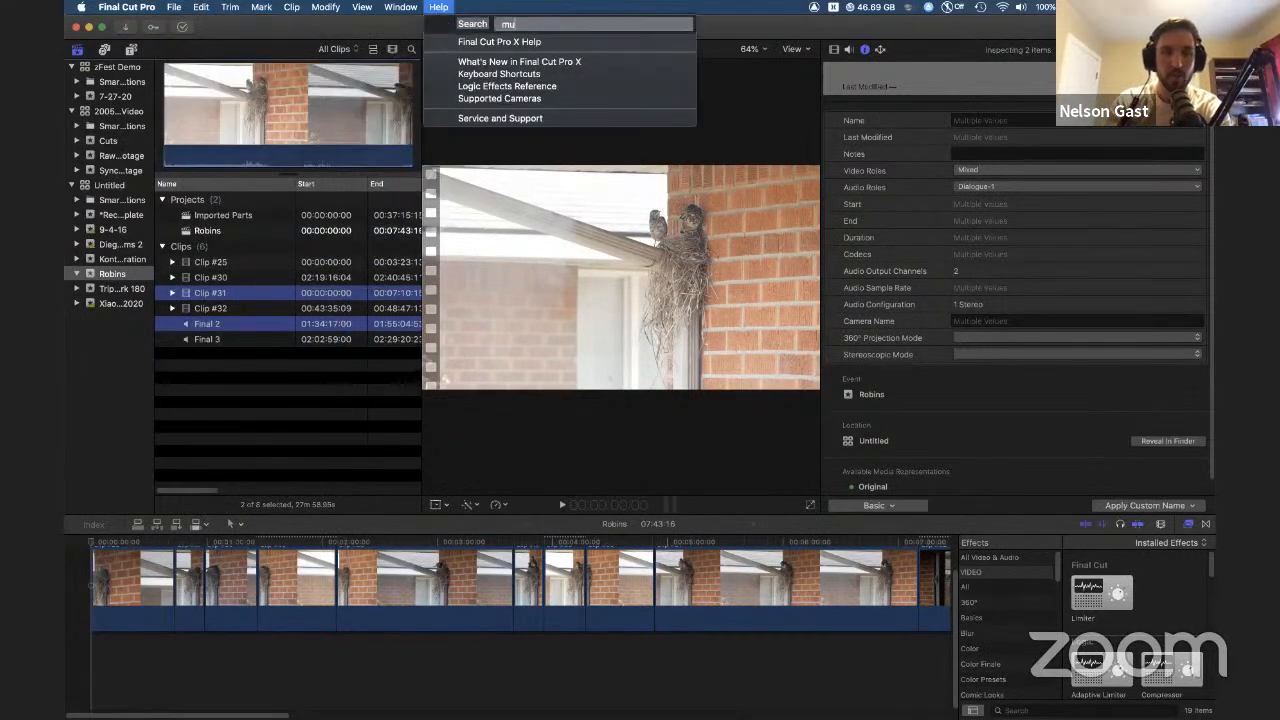
type("multi")
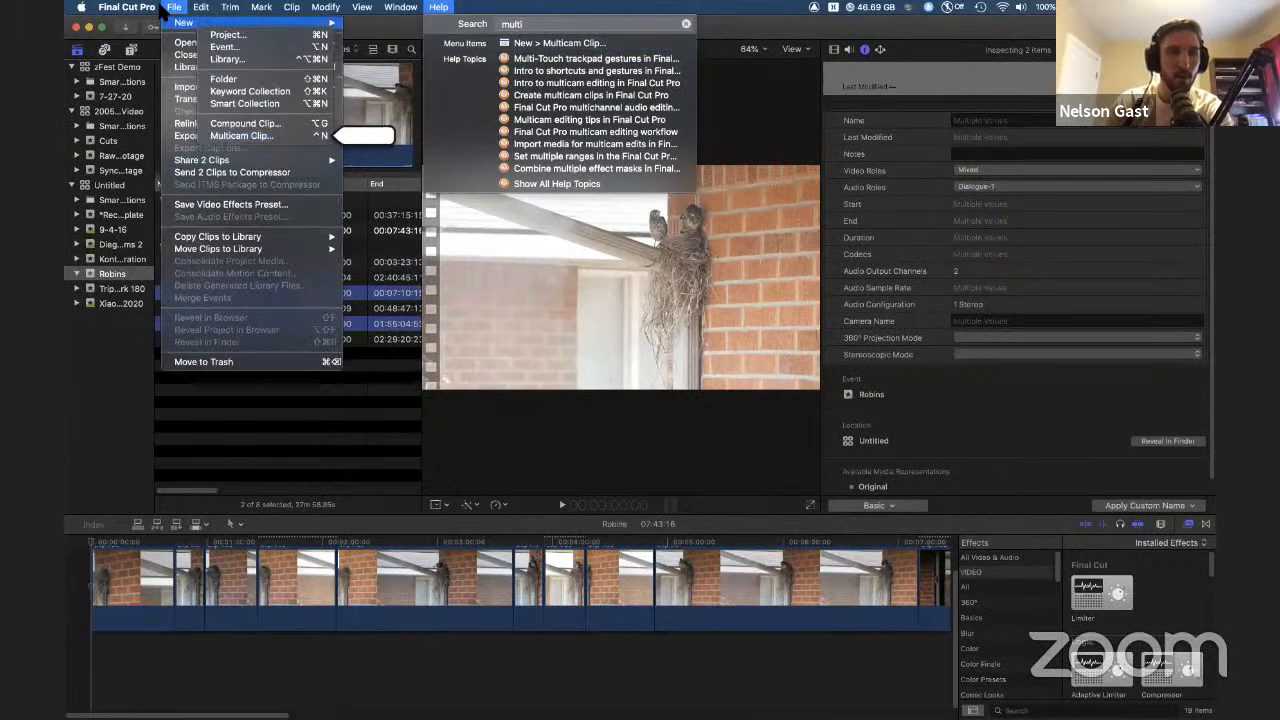
mouse_move(174, 8)
mouse_move(197, 27)
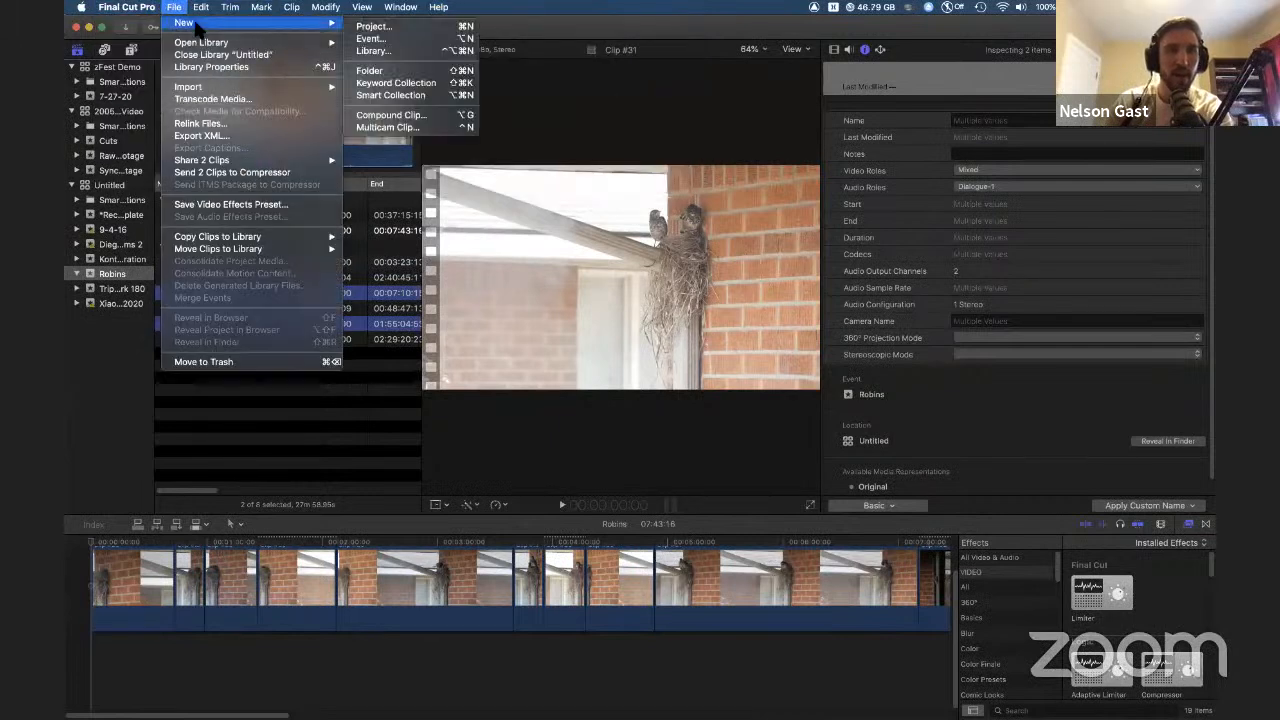
left_click(369, 131)
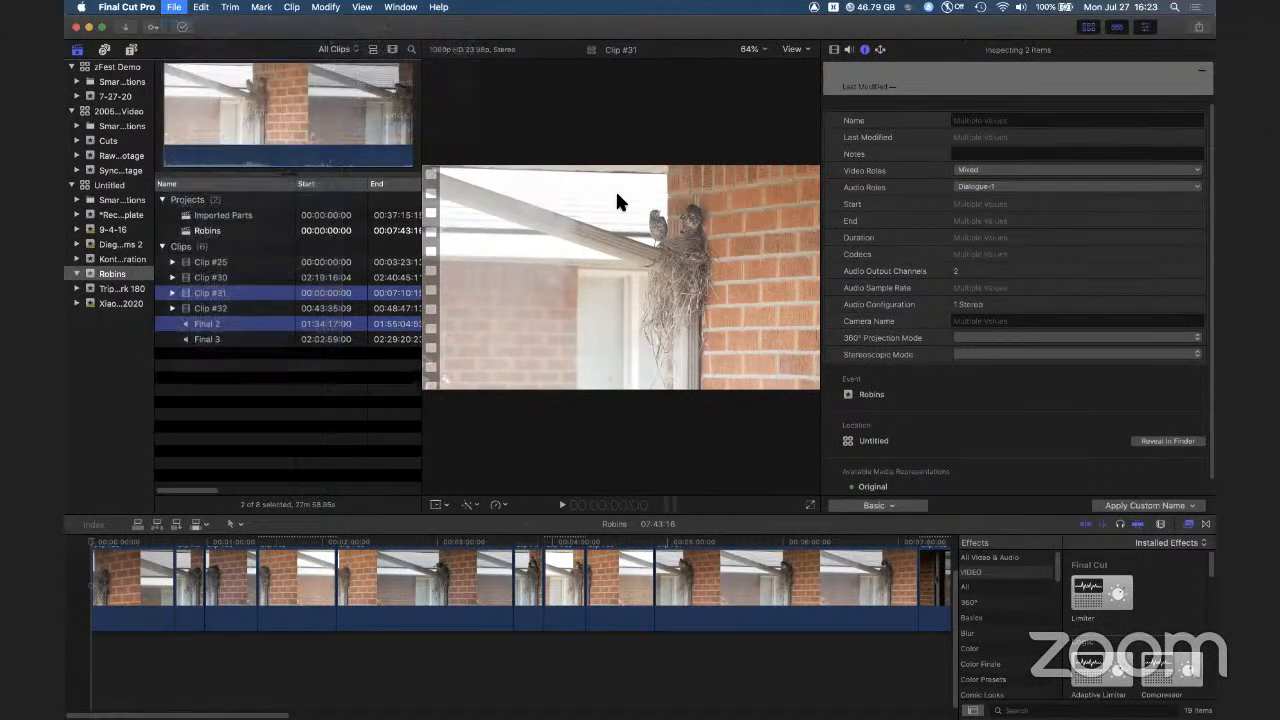
type("Sync laksdjf")
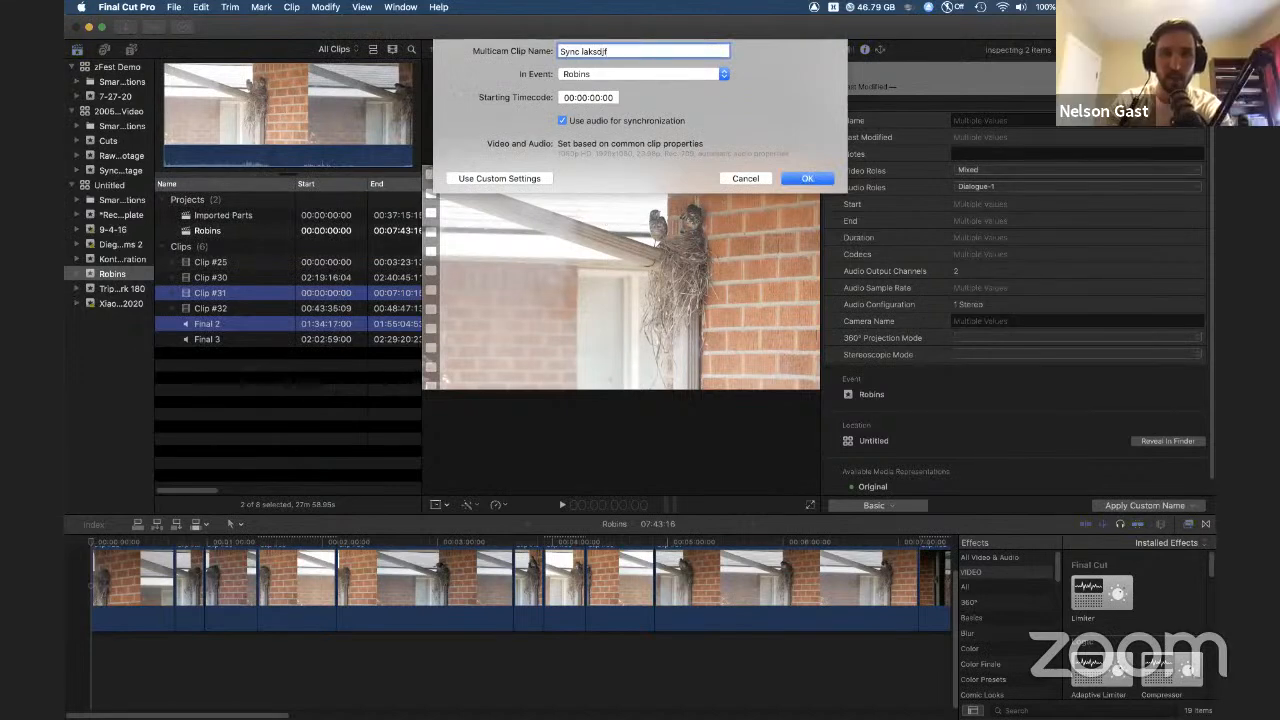
key("Return")
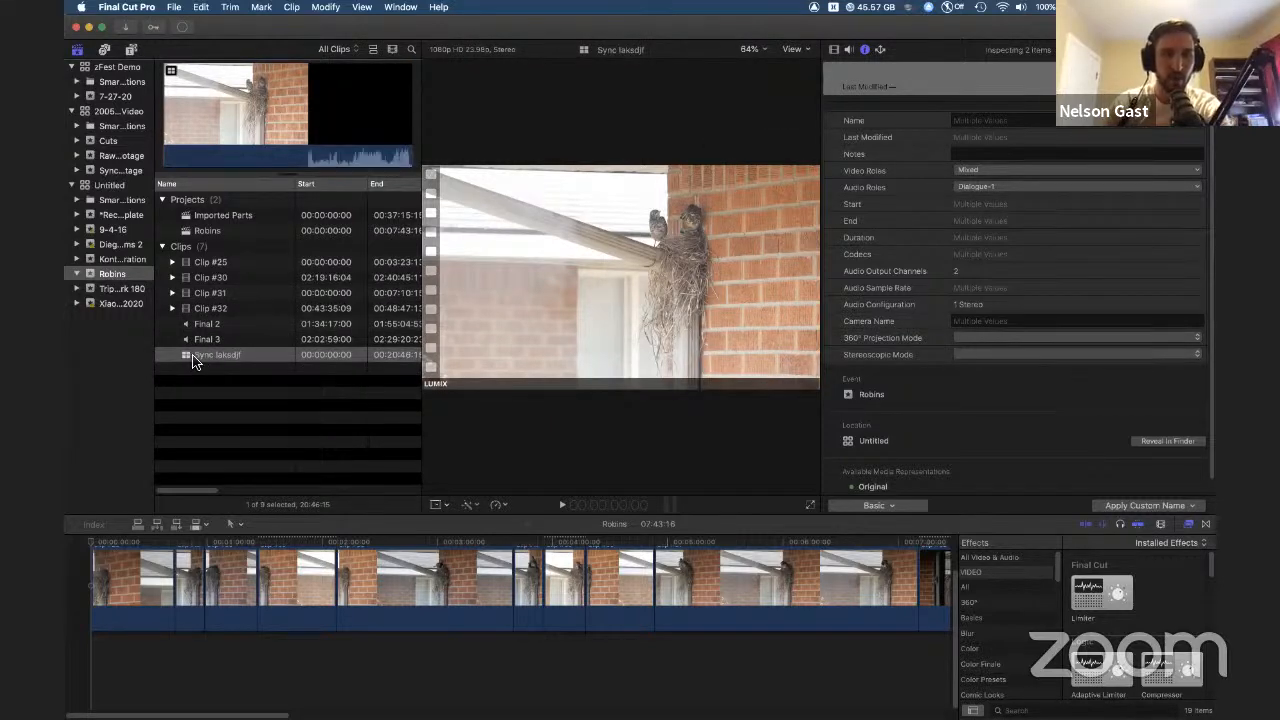
Step: Open the Sync laksdjf multicam clip in the angle editor, enlarge the timeline and play it back briefly
left_click(186, 360)
double_click(186, 360)
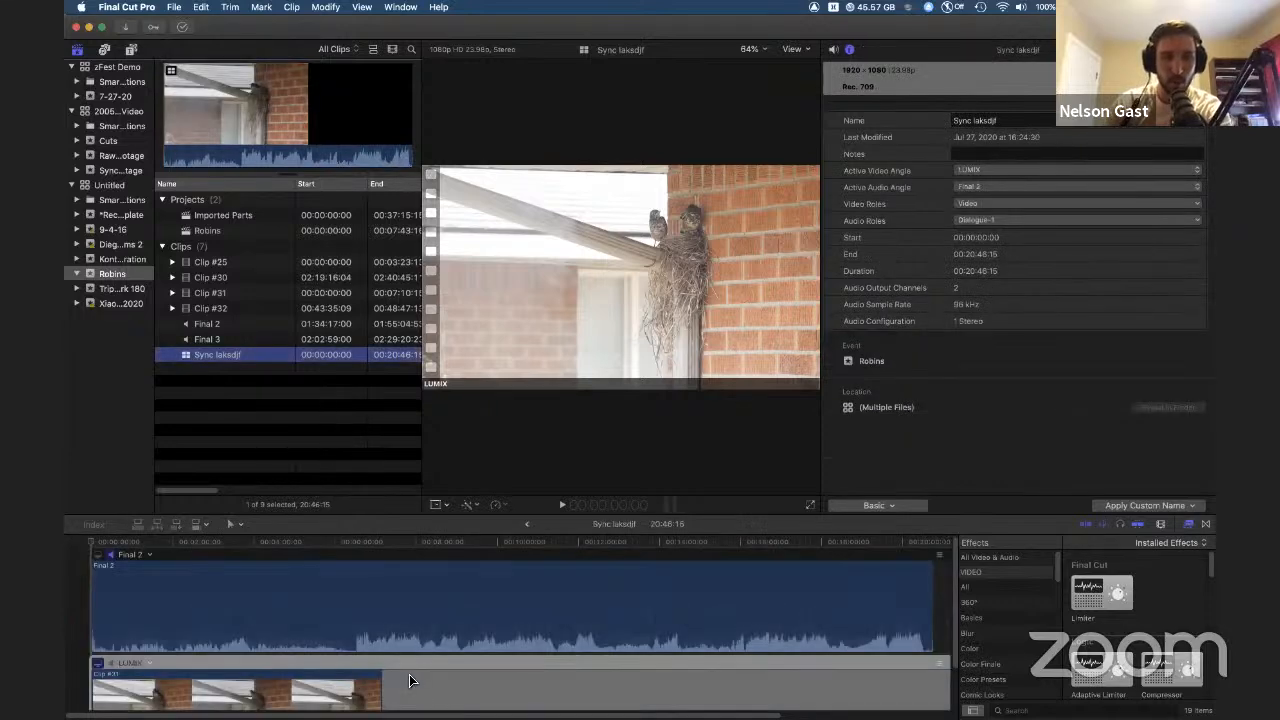
left_click_drag(666, 521, 663, 426)
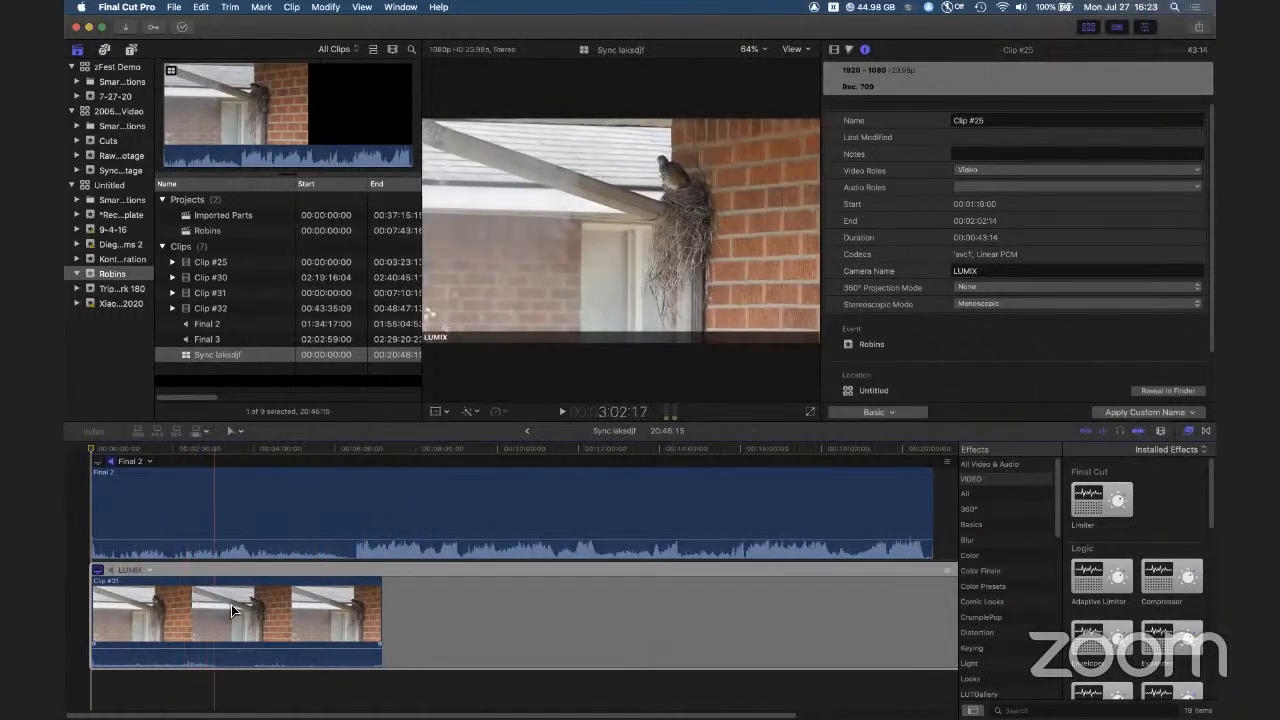
key("space")
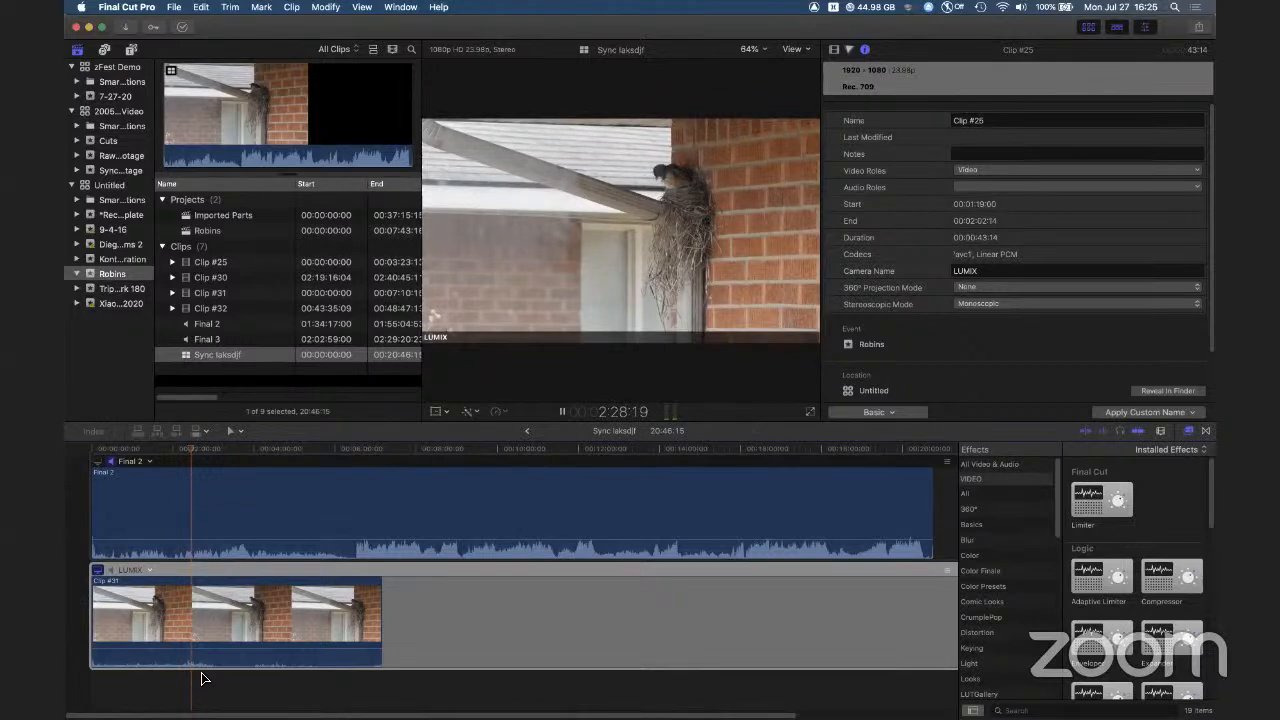
key("space")
Step: Try moving Clip #31 within its angle of the multicam clip, then undo the moves
left_click(223, 616)
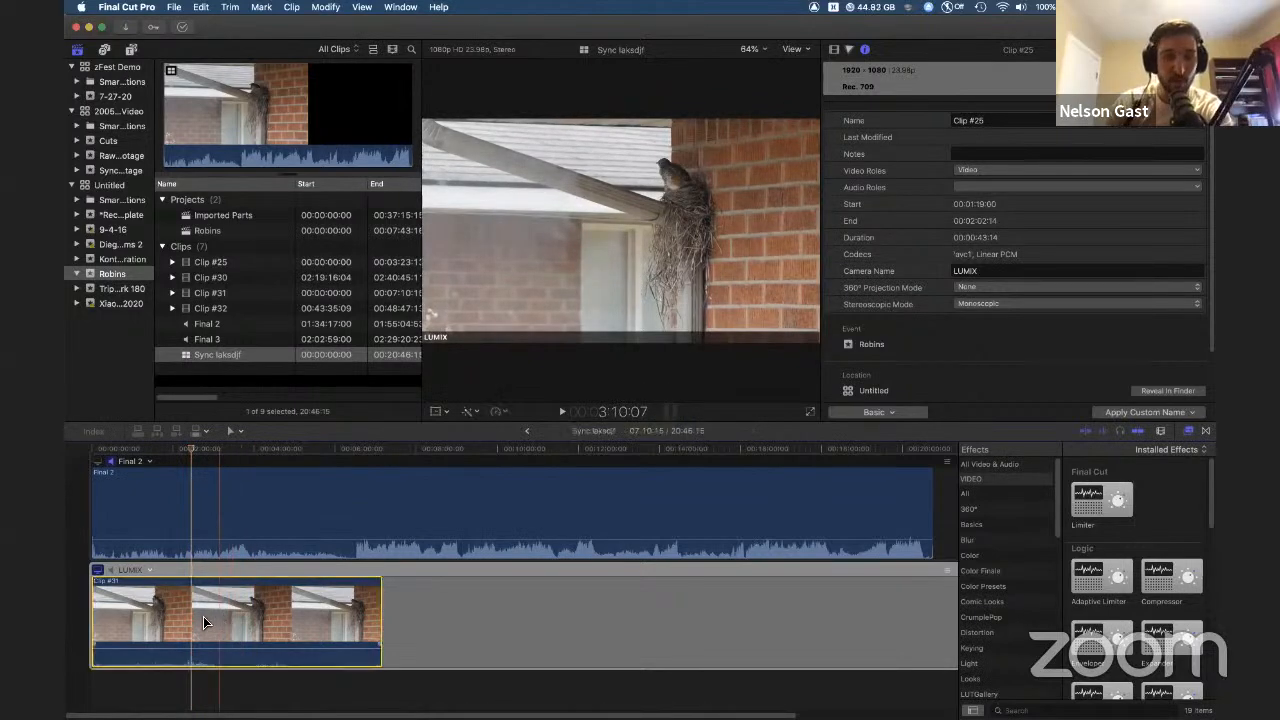
left_click_drag(293, 618, 331, 576)
left_click_drag(325, 612, 423, 611)
key("super+z")
key("super+z")
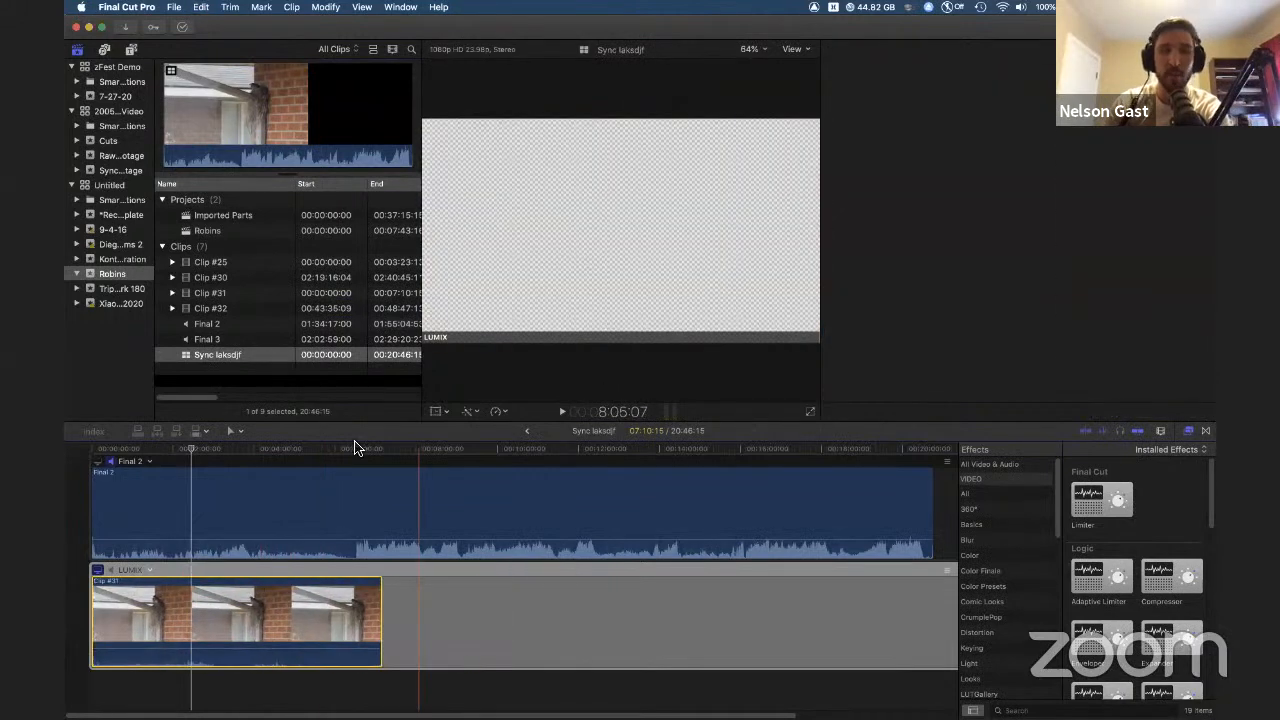
left_click(257, 388)
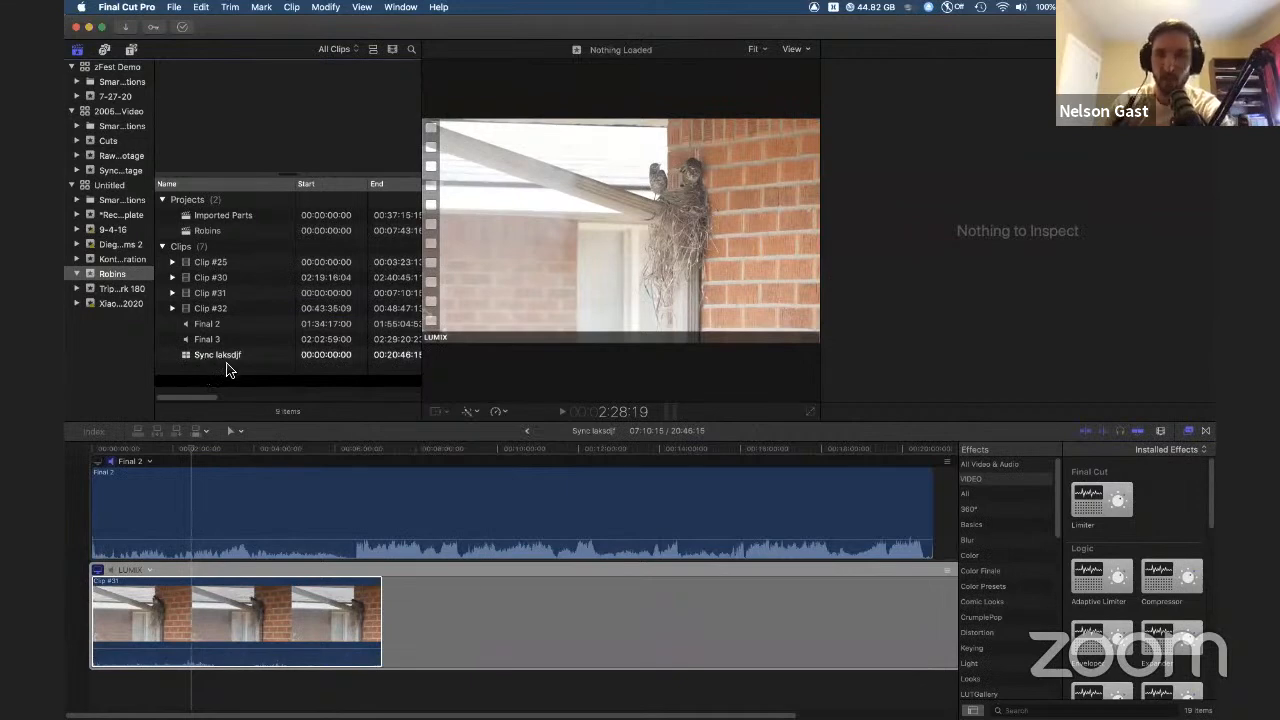
left_click(209, 358)
left_click(209, 379)
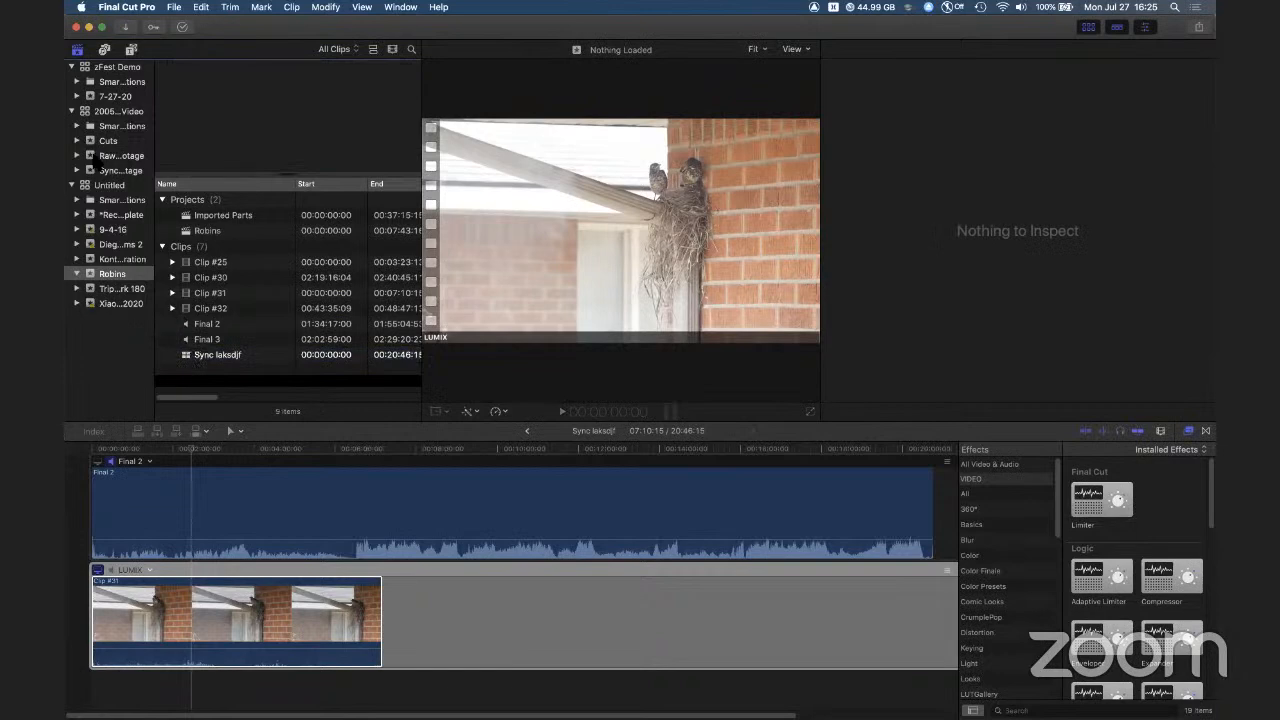
left_click(97, 170)
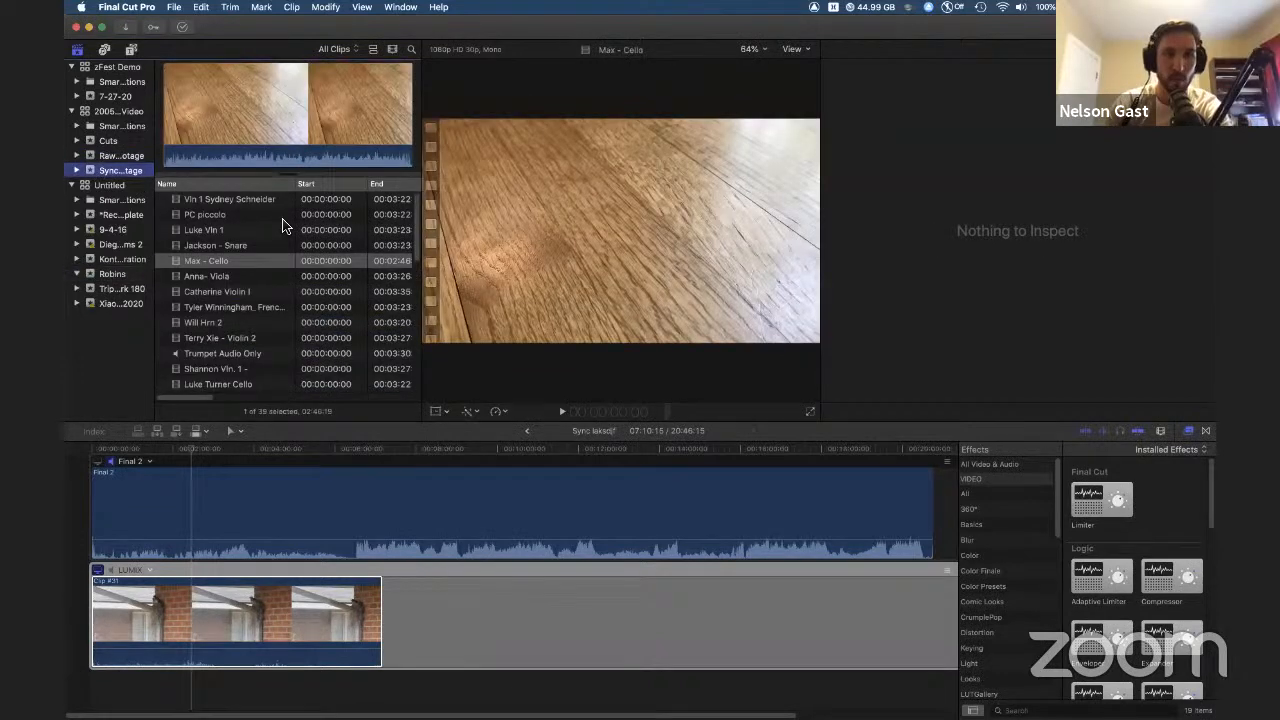
double_click(212, 306)
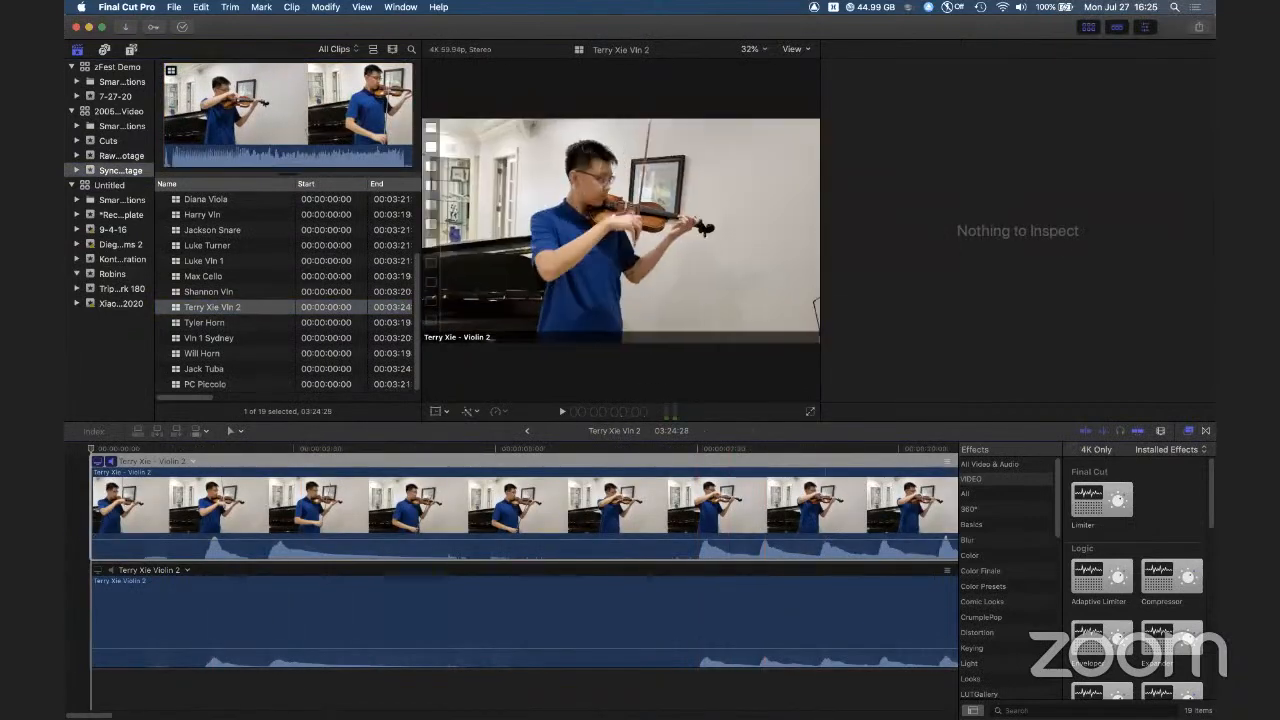
Step: Open the Draft 2 project from the Cuts event
scroll(200, 300, "up", 3)
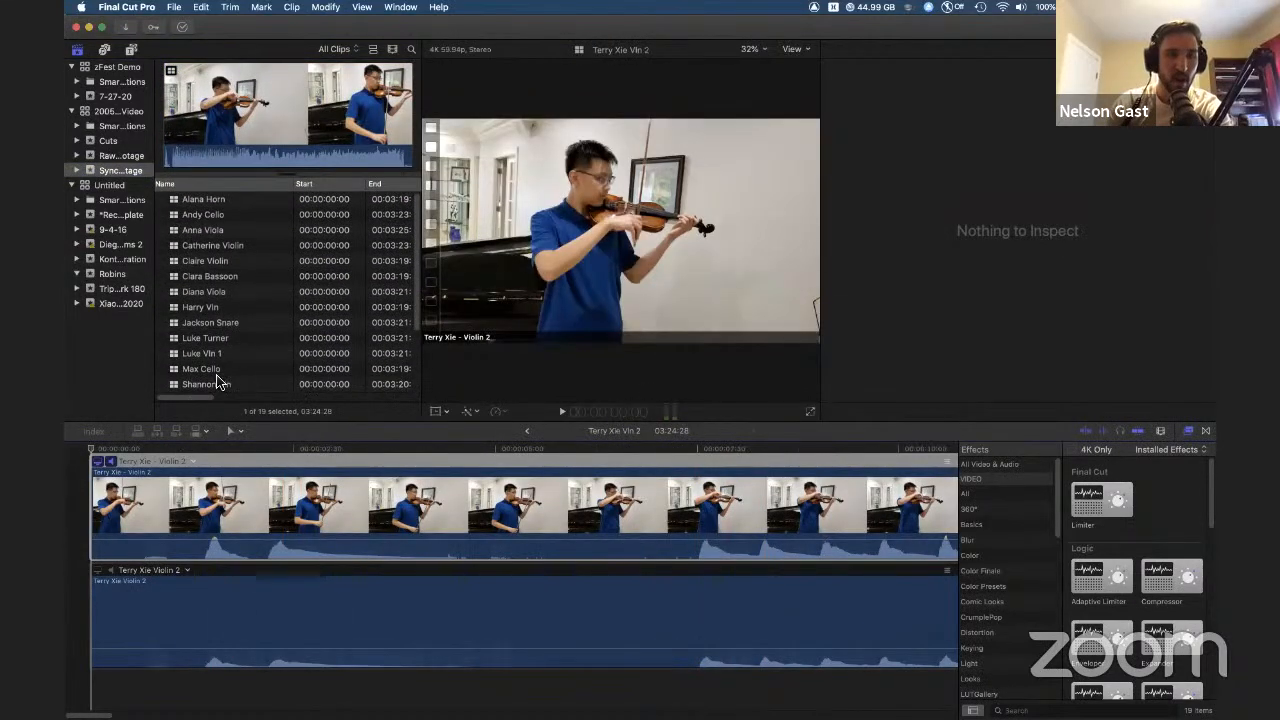
left_click(106, 141)
double_click(184, 218)
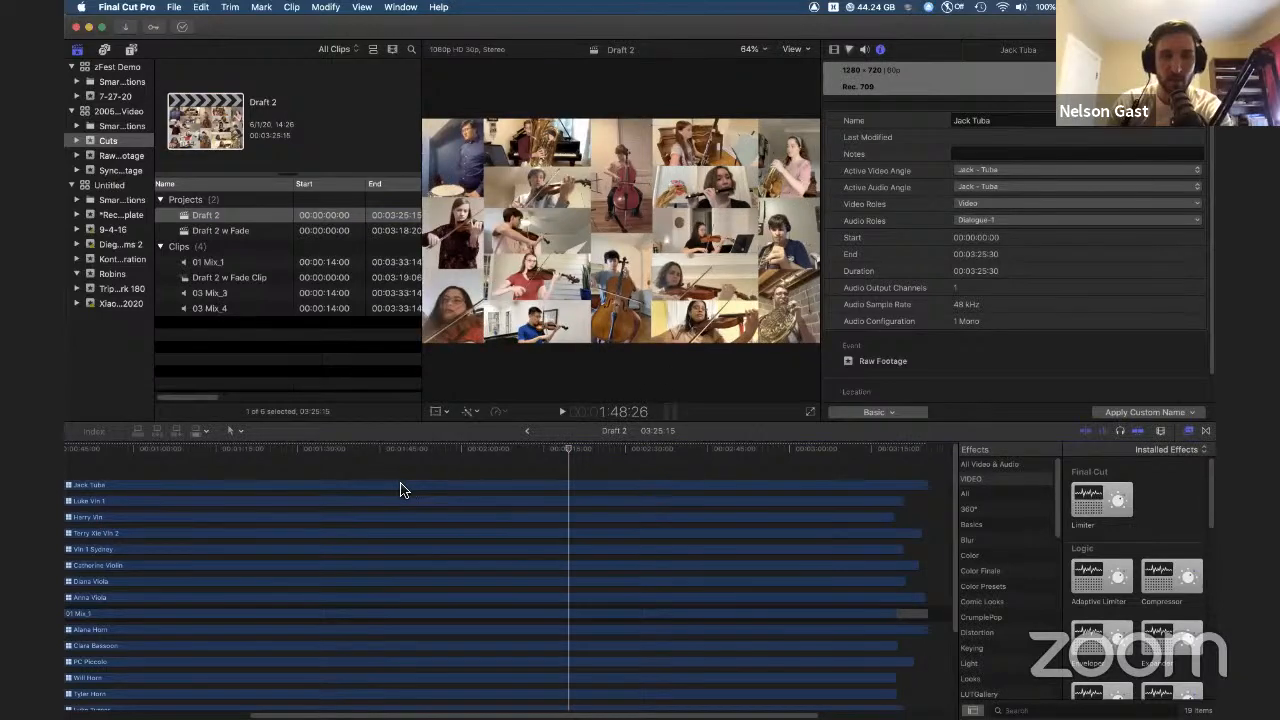
Step: Select the Jack Tuba clip in Draft 2 and show its transform and crop settings in the video inspector
left_click(271, 483)
scroll(270, 485, "left", 3)
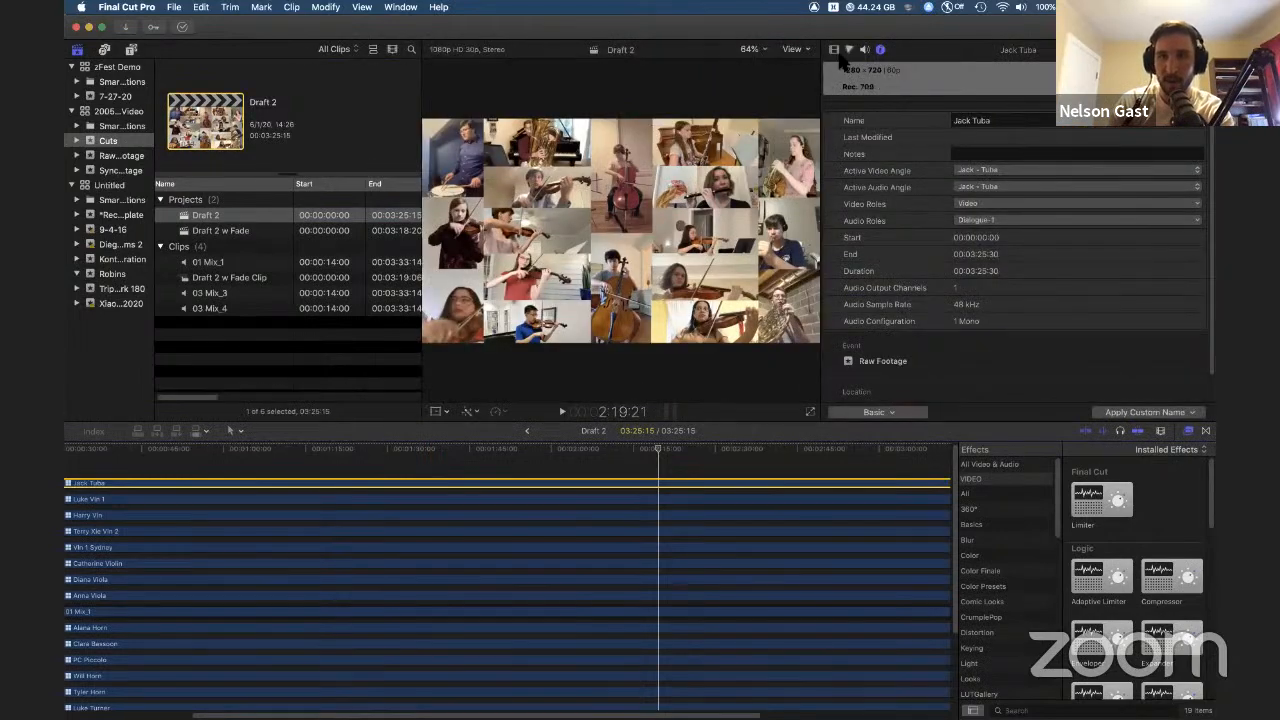
left_click(835, 50)
scroll(922, 152, "down", 1)
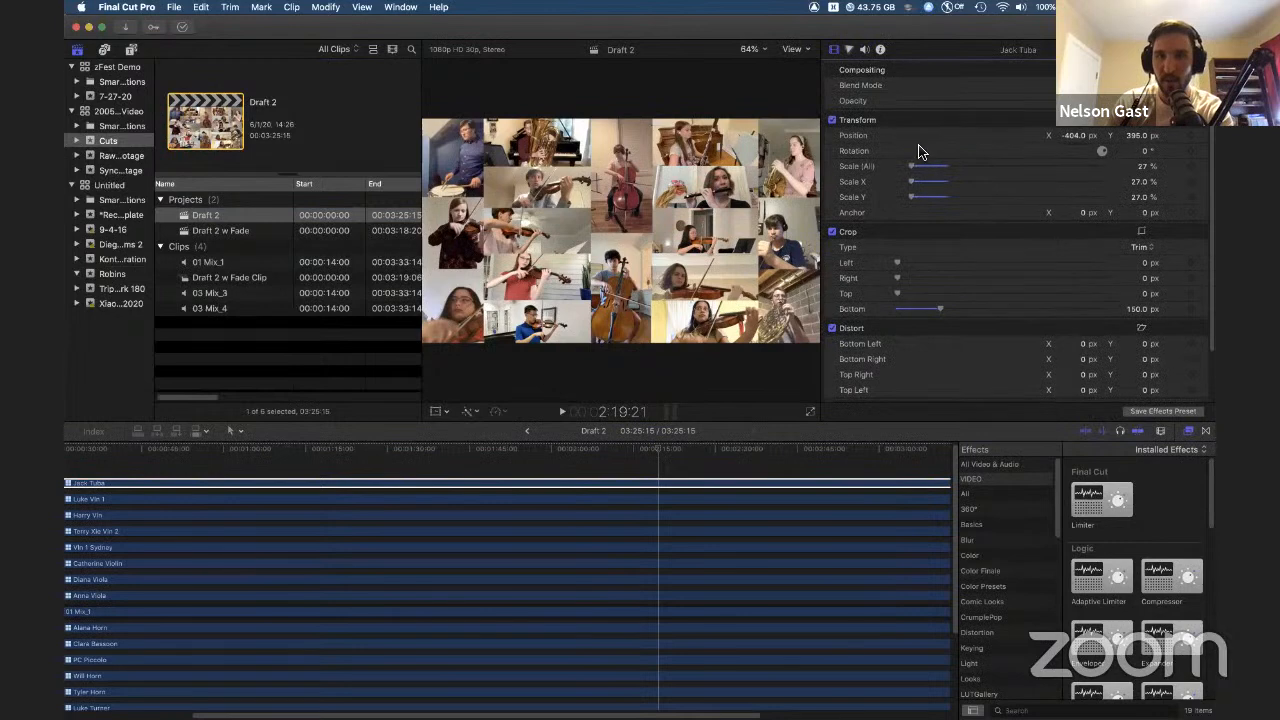
scroll(910, 155, "down", 5)
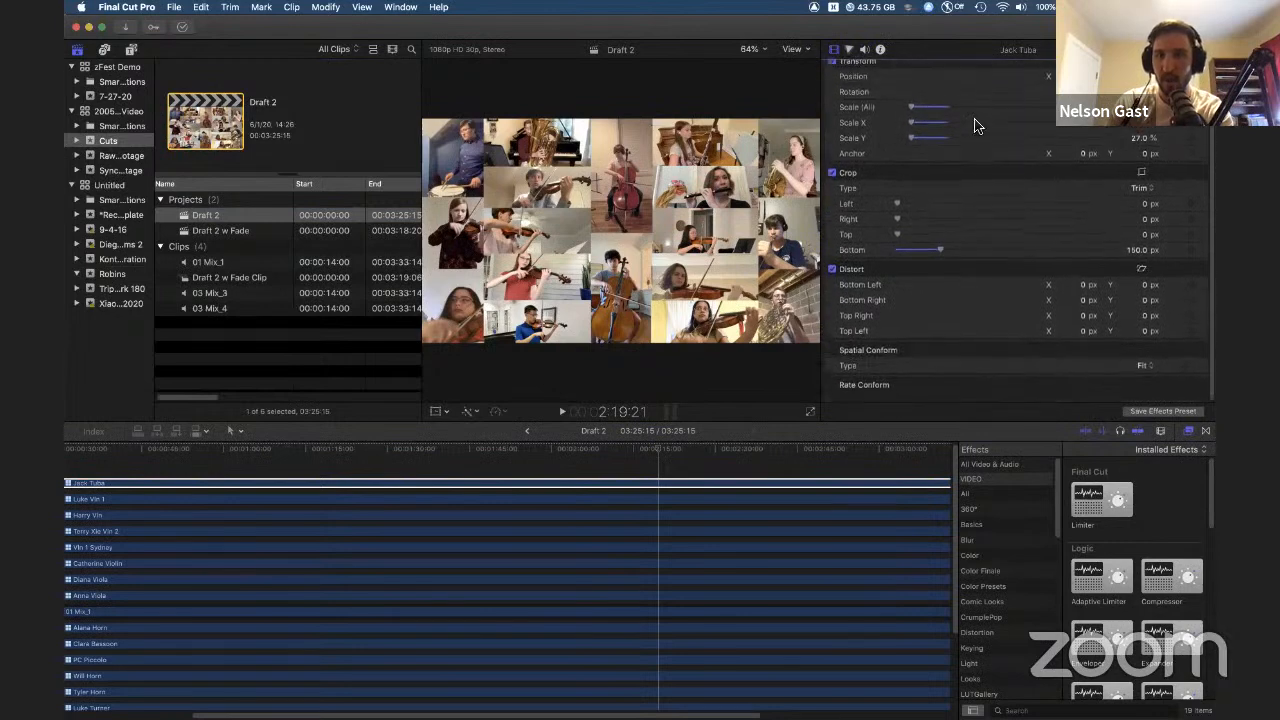
Step: Try enlarging the Jack Tuba clip's scale, then undo it
left_click_drag(932, 121, 960, 123)
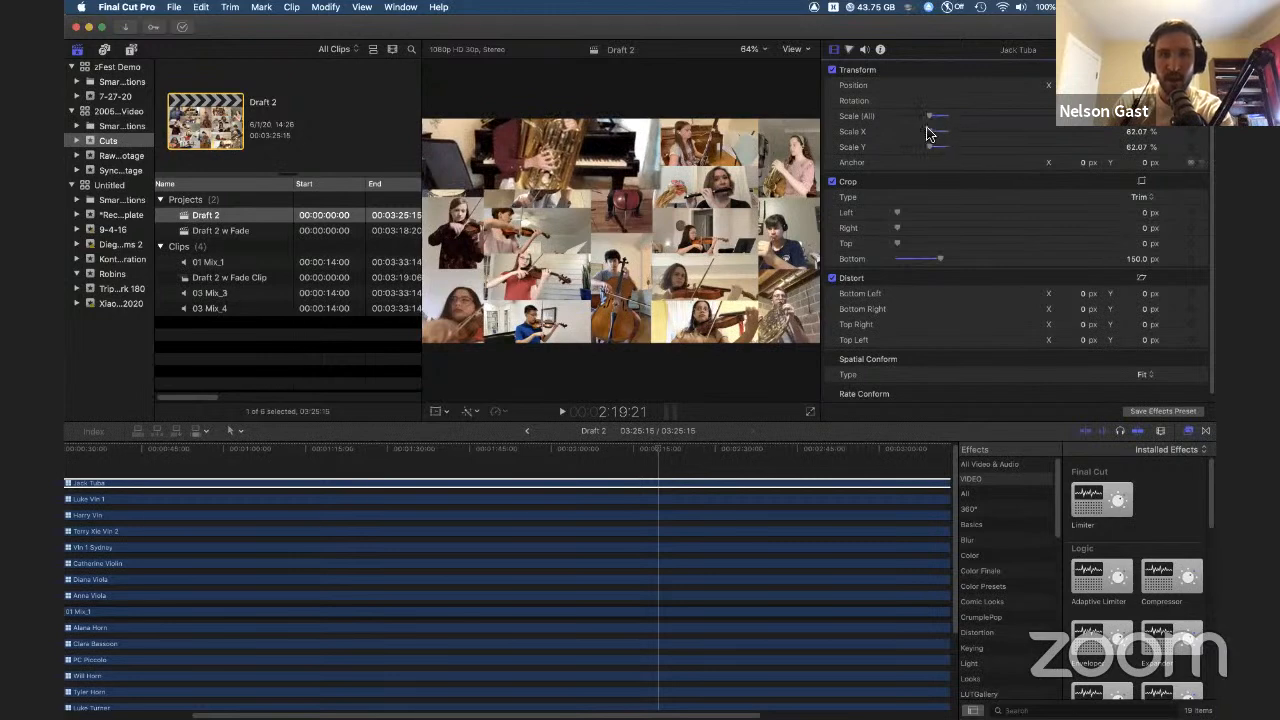
key("super+z")
scroll(957, 230, "up", 3)
scroll(985, 220, "down", 2)
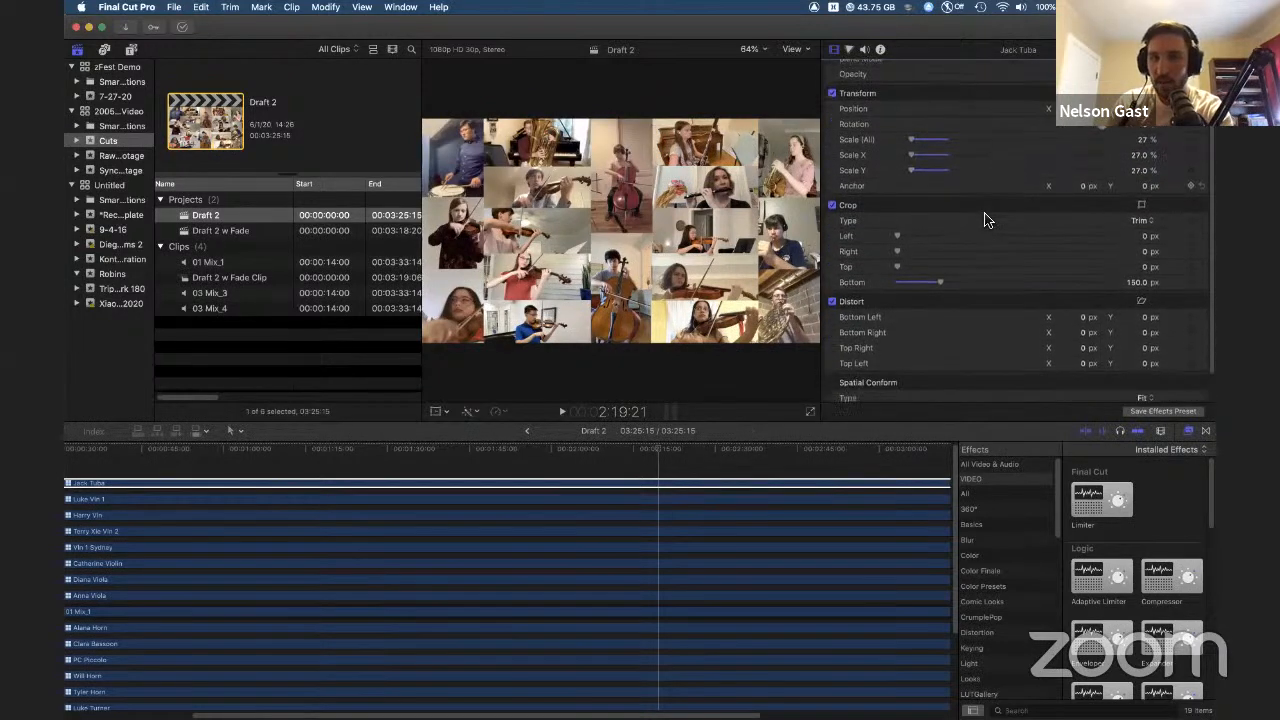
Step: Try setting the Jack Tuba clip's Position X to -461 px, then undo the changes
left_click_drag(923, 30, 780, 30)
scroll(809, 316, "down", 2)
scroll(809, 314, "up", 5)
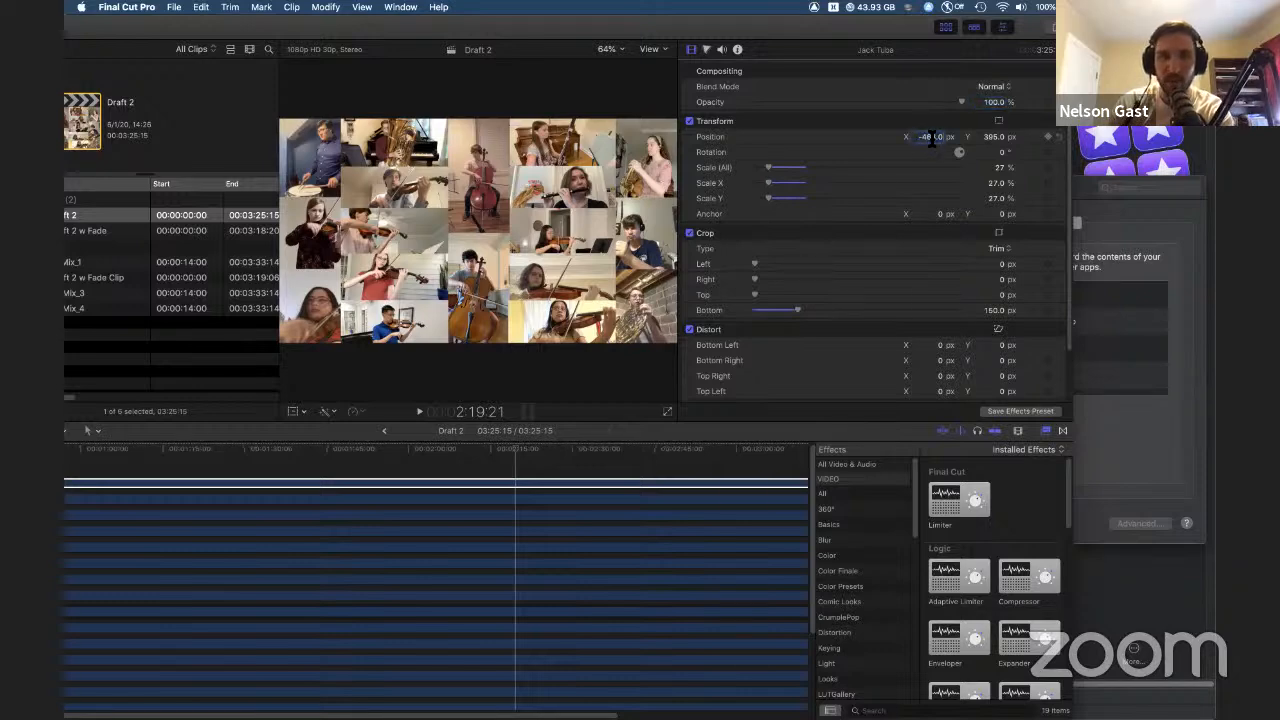
type("-461")
key("Return")
left_click_drag(930, 143, 930, 193)
key("super+z")
key("super+z")
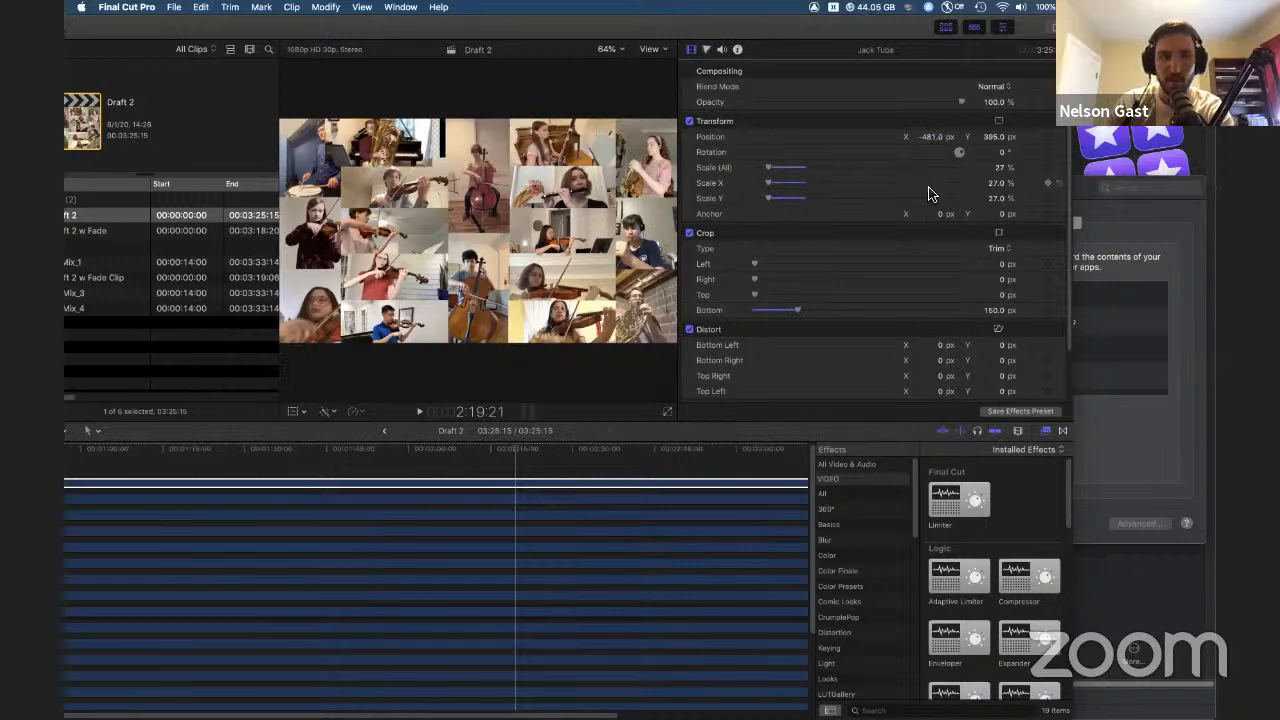
Step: Move the playhead in the Draft 2 timeline and switch to the Select tool
double_click(796, 24)
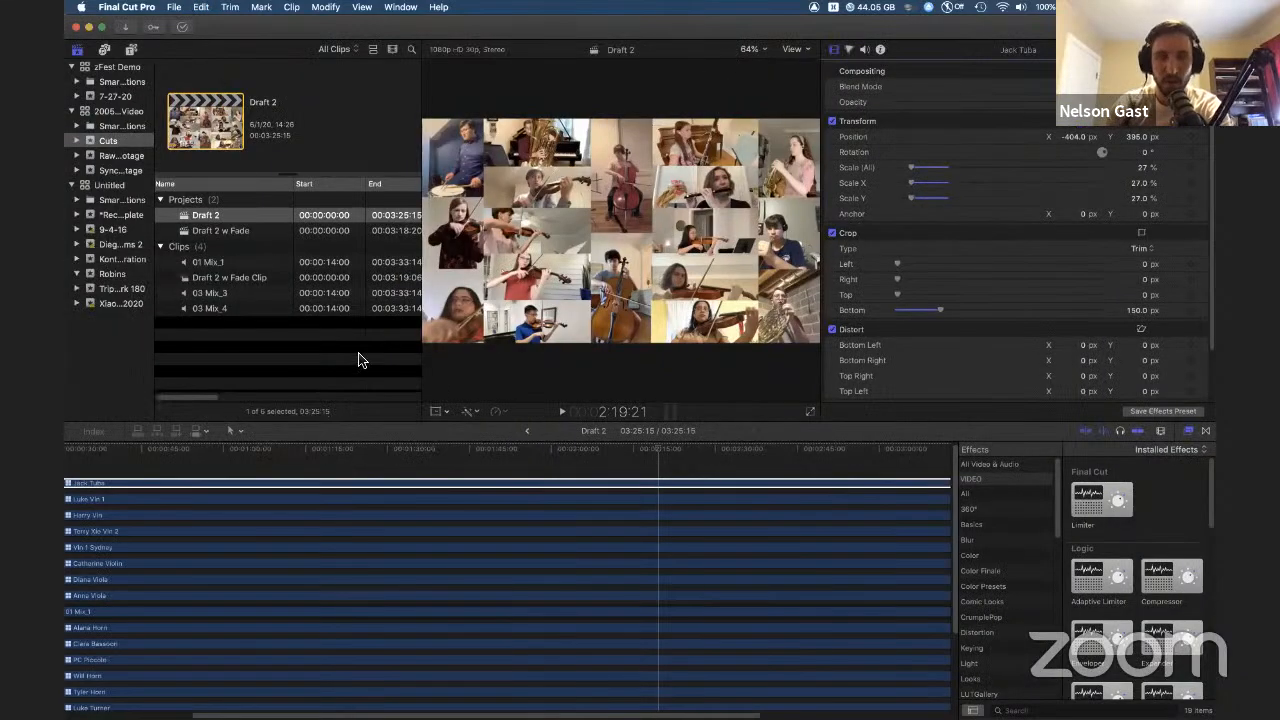
left_click(278, 456)
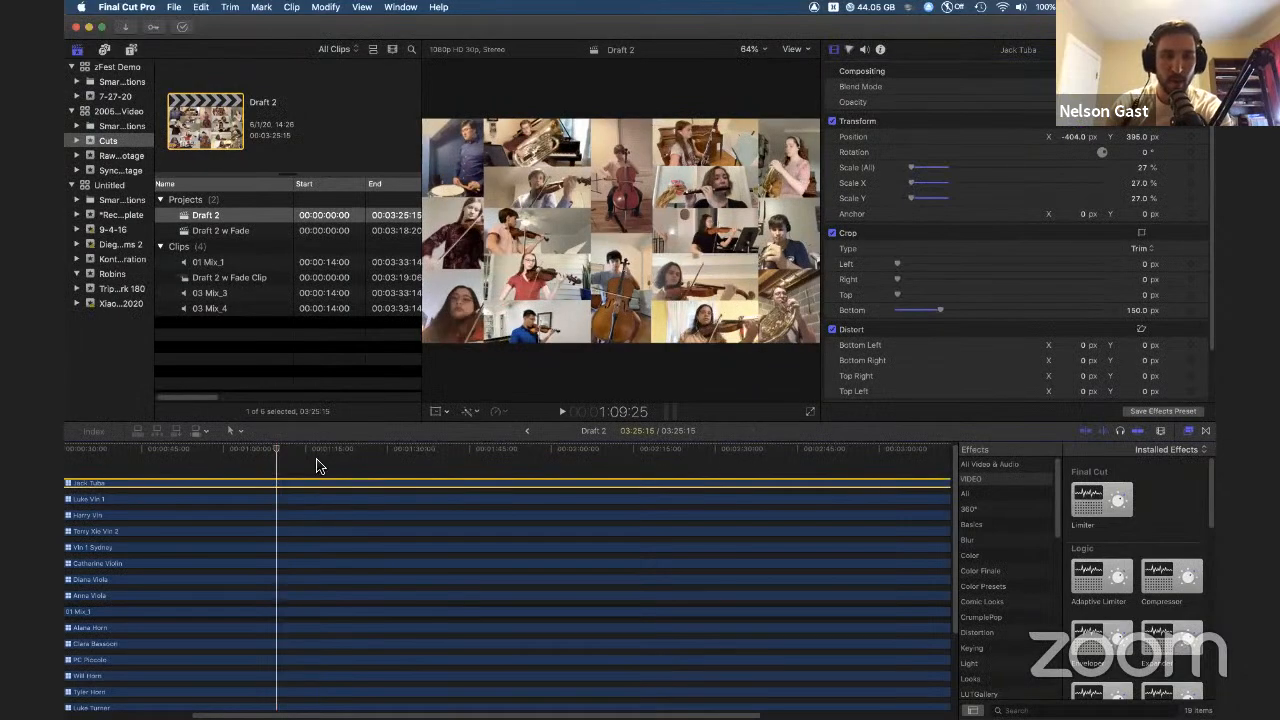
scroll(318, 464, "left", 5)
scroll(316, 465, "left", 3)
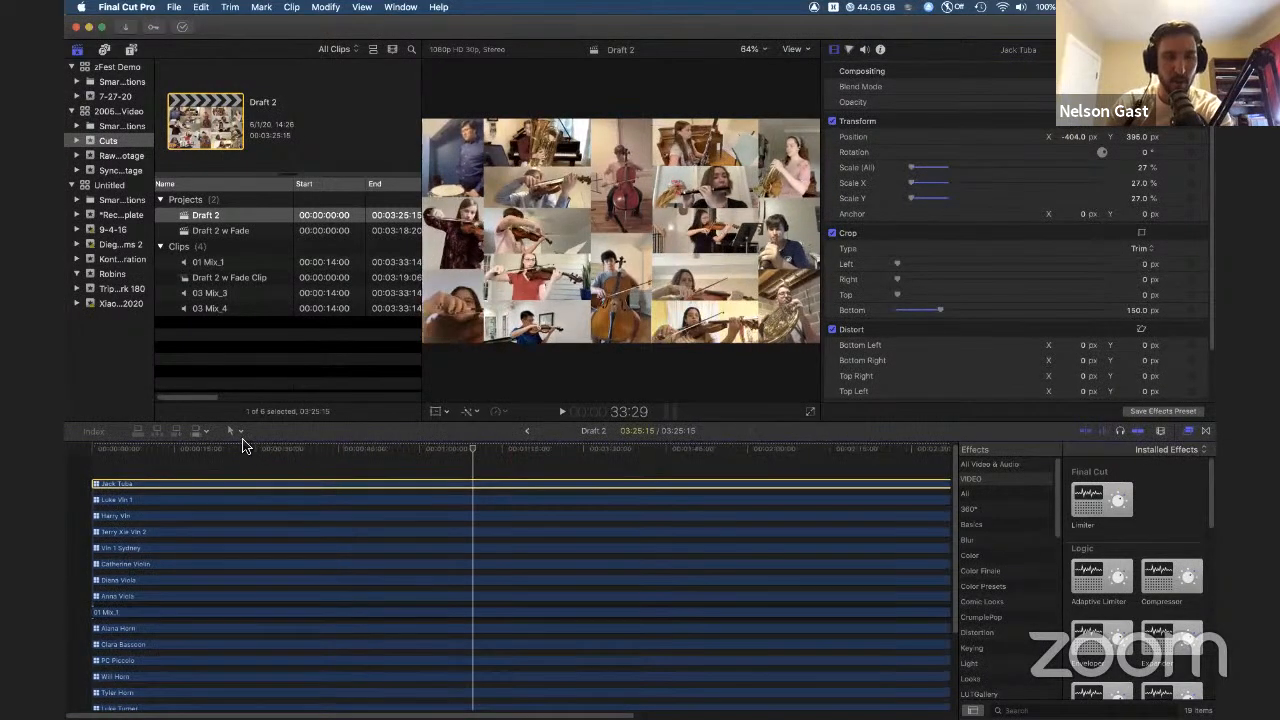
left_click(236, 432)
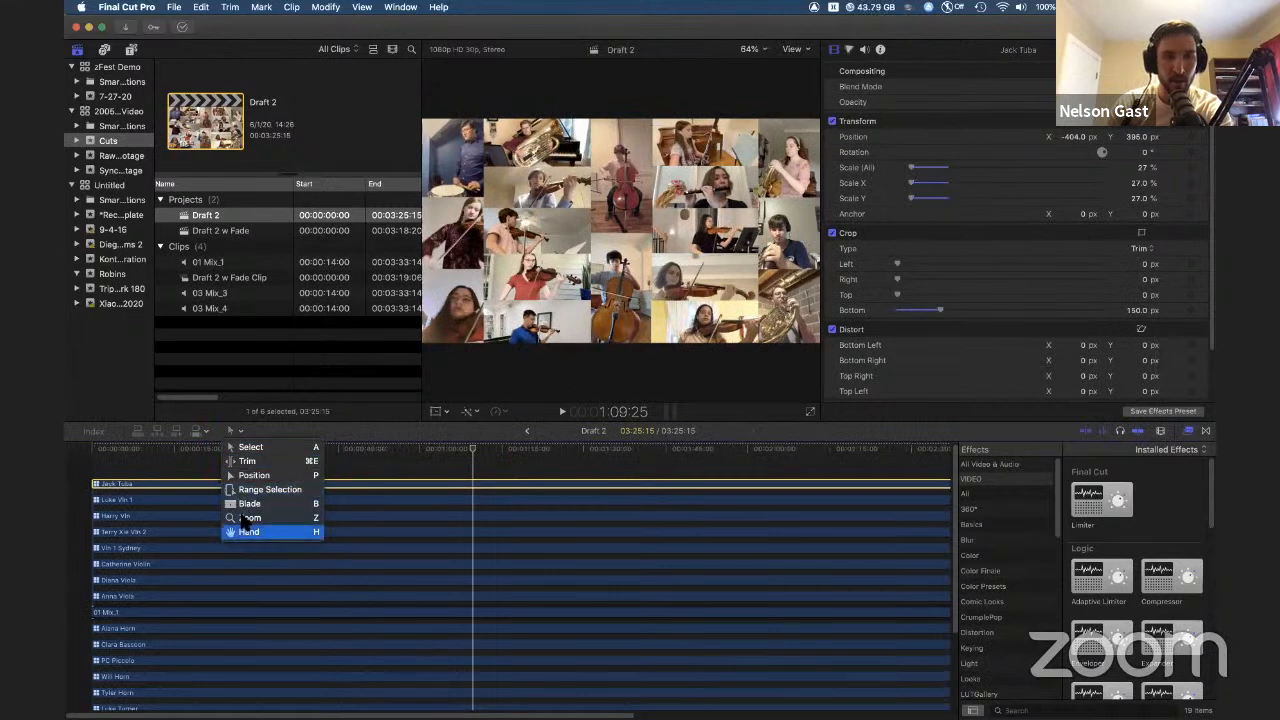
left_click(243, 450)
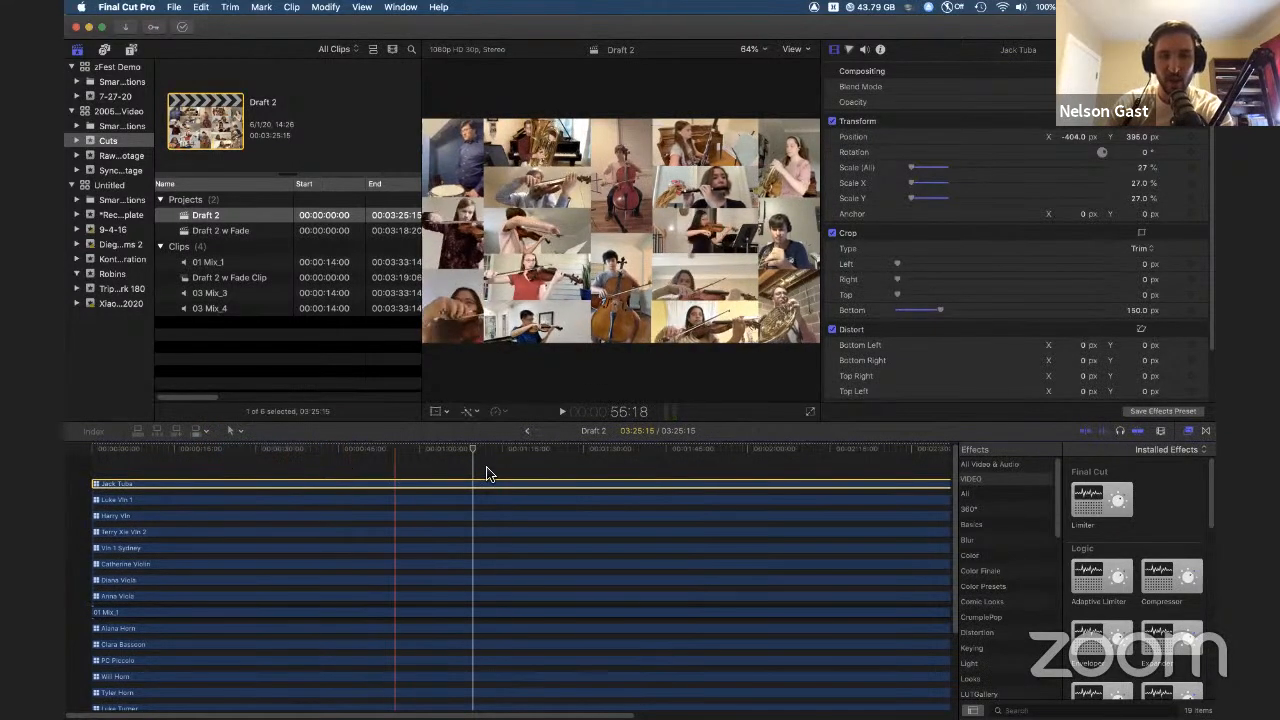
Step: Try cutting the Jack Tuba clip into segments with the Blade tool and deleting one, then undo the changes
left_click(486, 514)
left_click(355, 478)
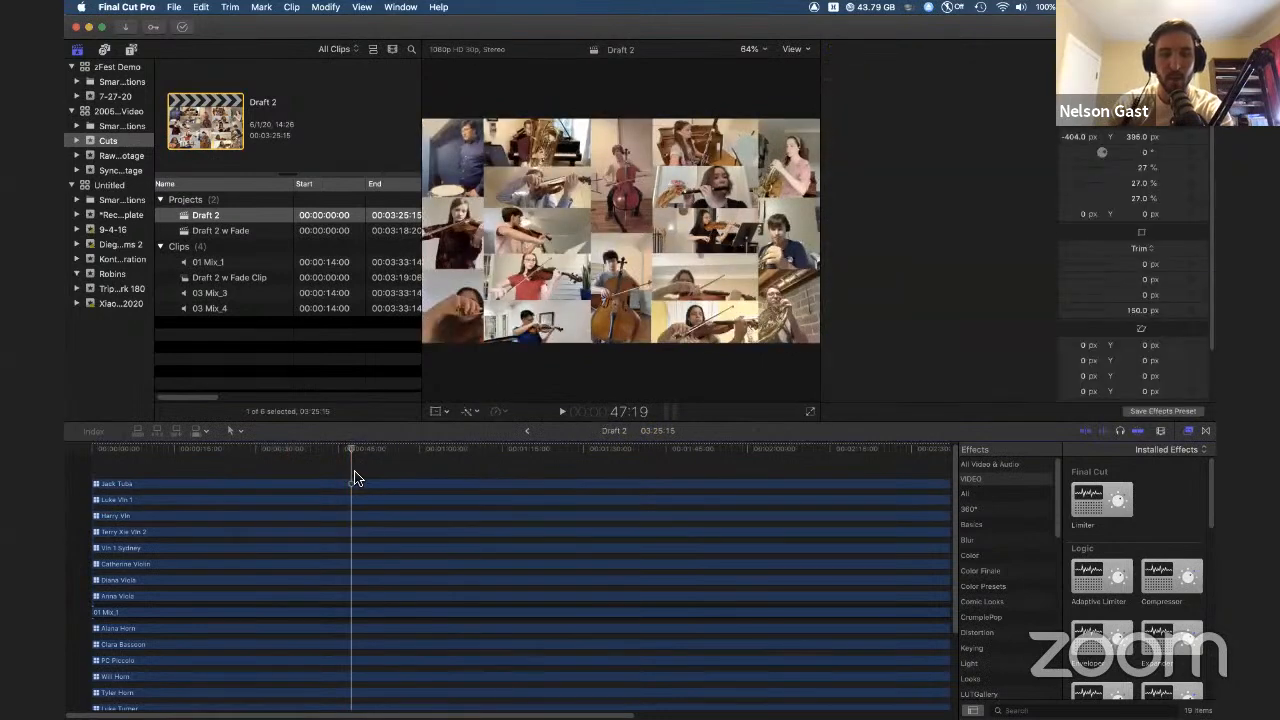
left_click(233, 431)
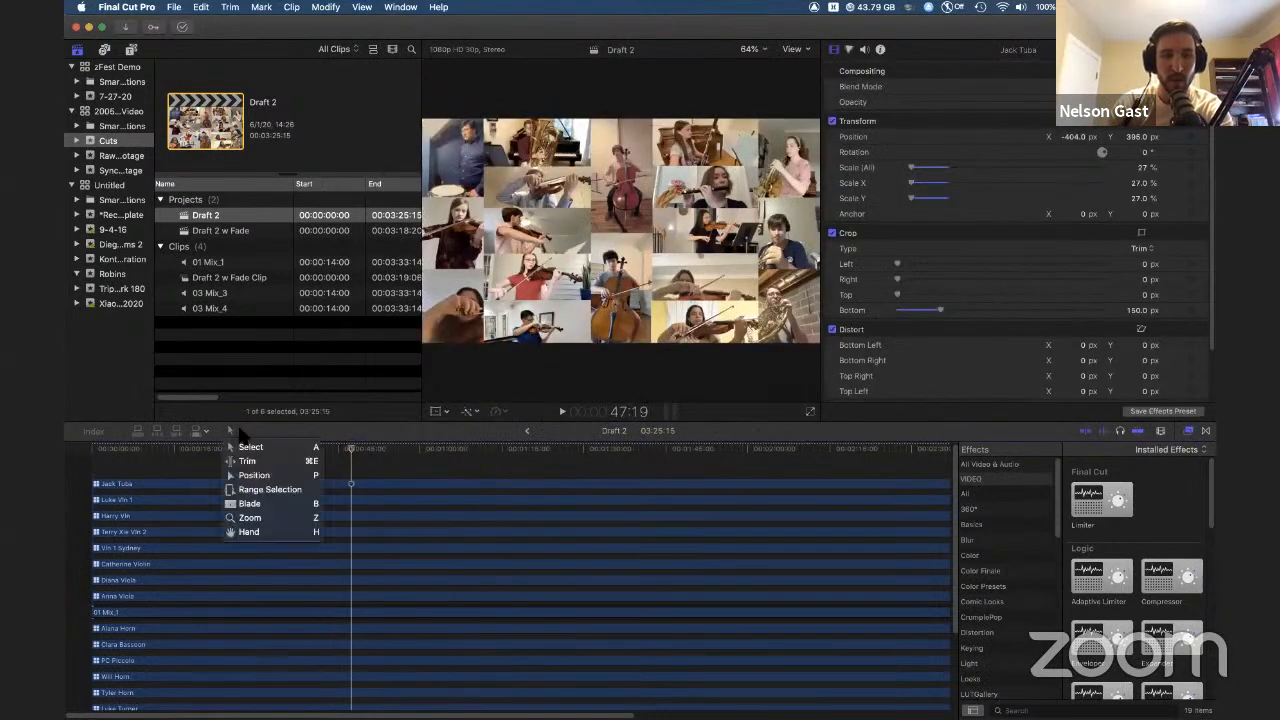
left_click(248, 504)
left_click(416, 484)
left_click(613, 484)
left_click(753, 484)
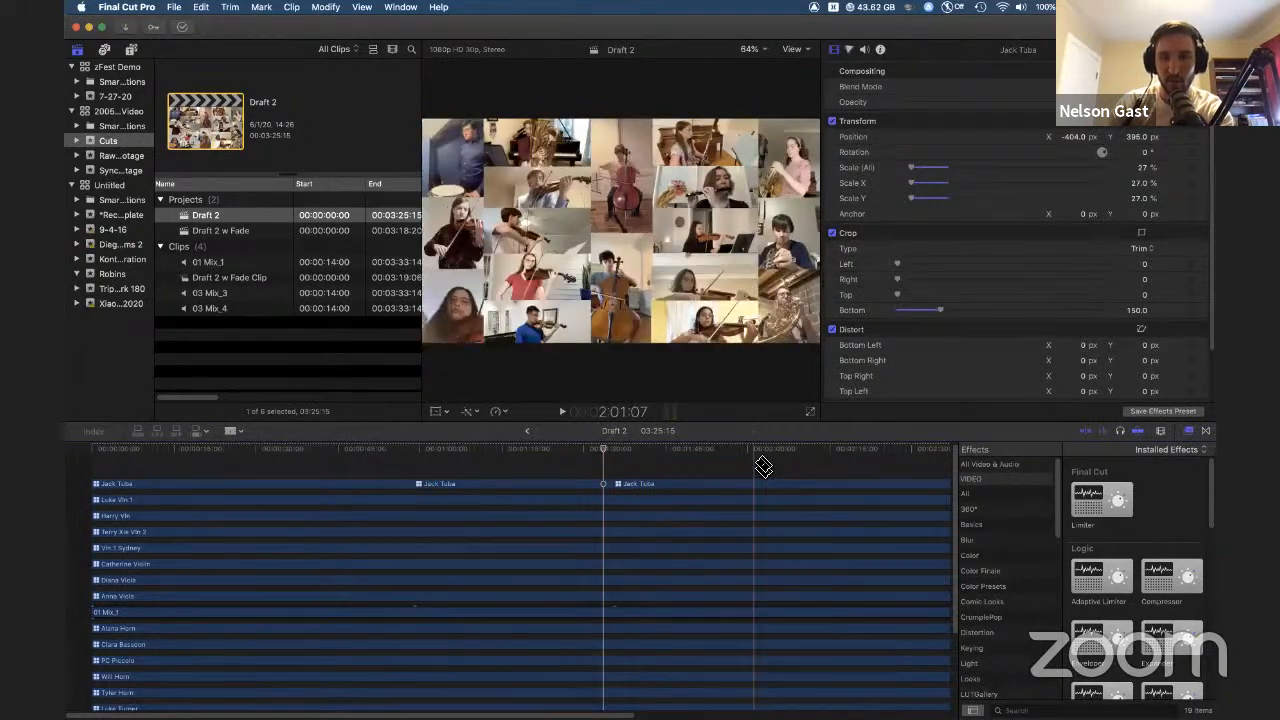
key("a")
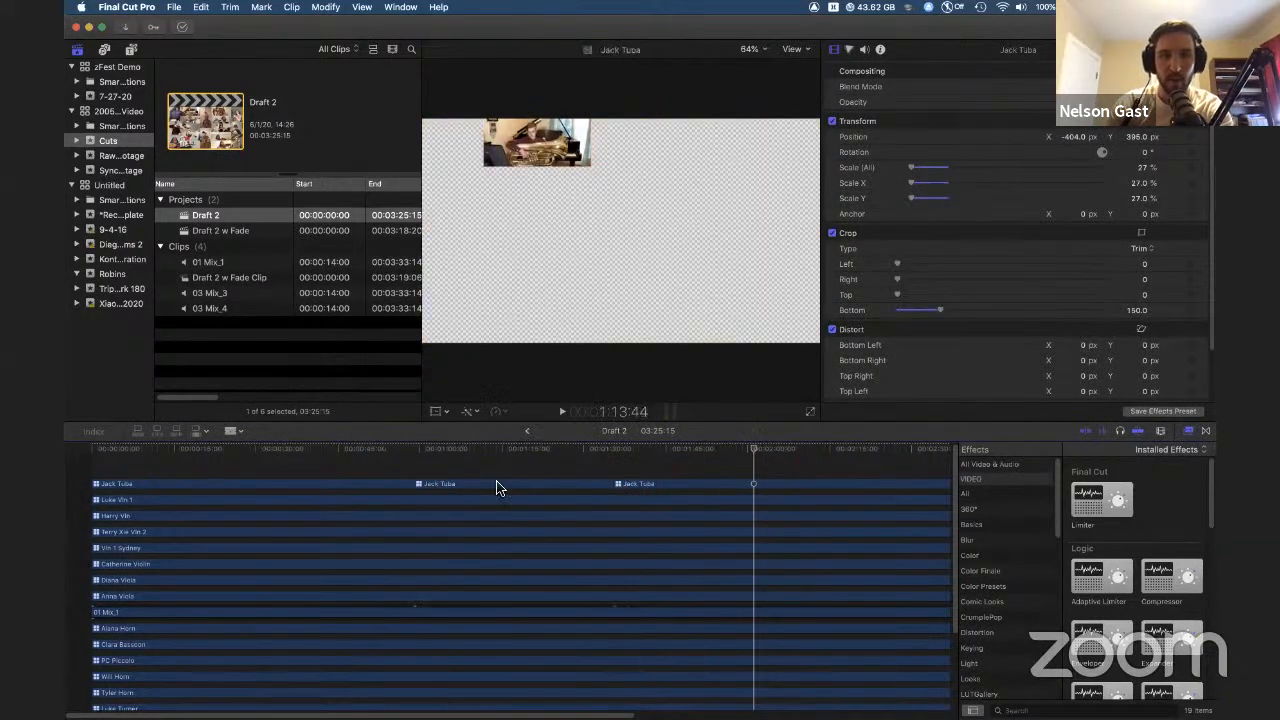
left_click(485, 490)
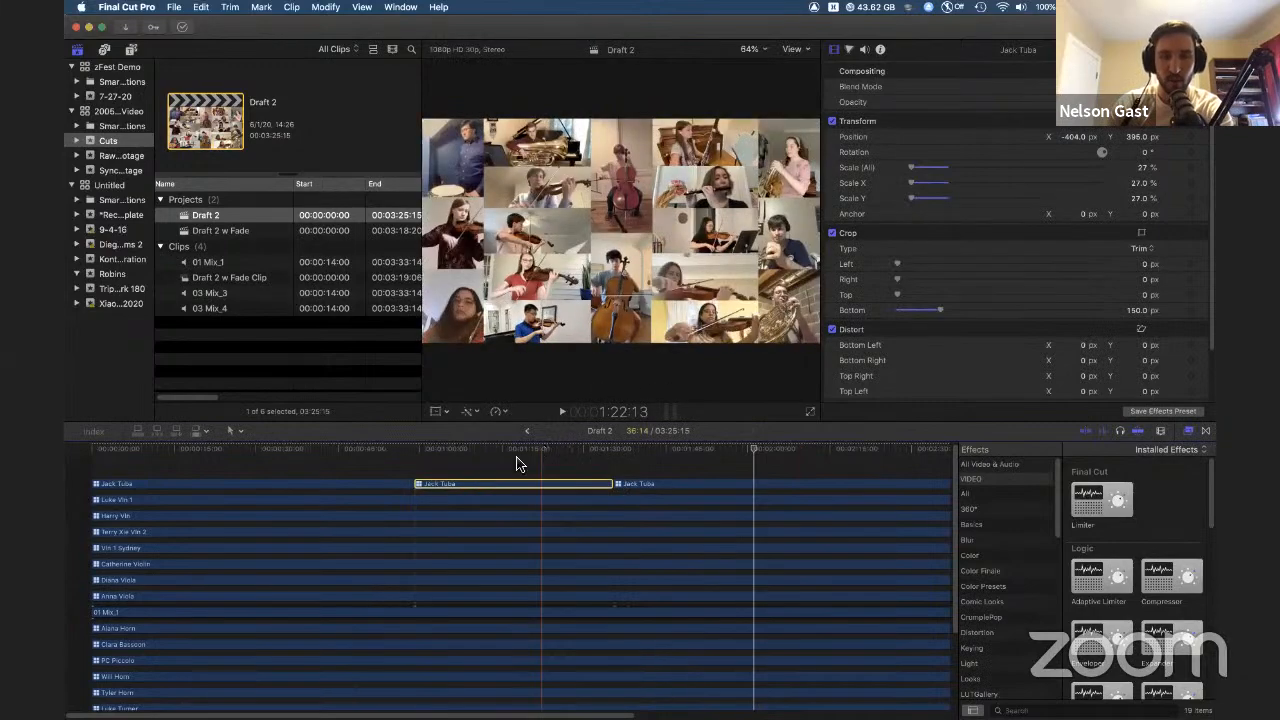
key("Delete")
key("super+z")
key("super+z")
left_click(330, 471)
key("super+z")
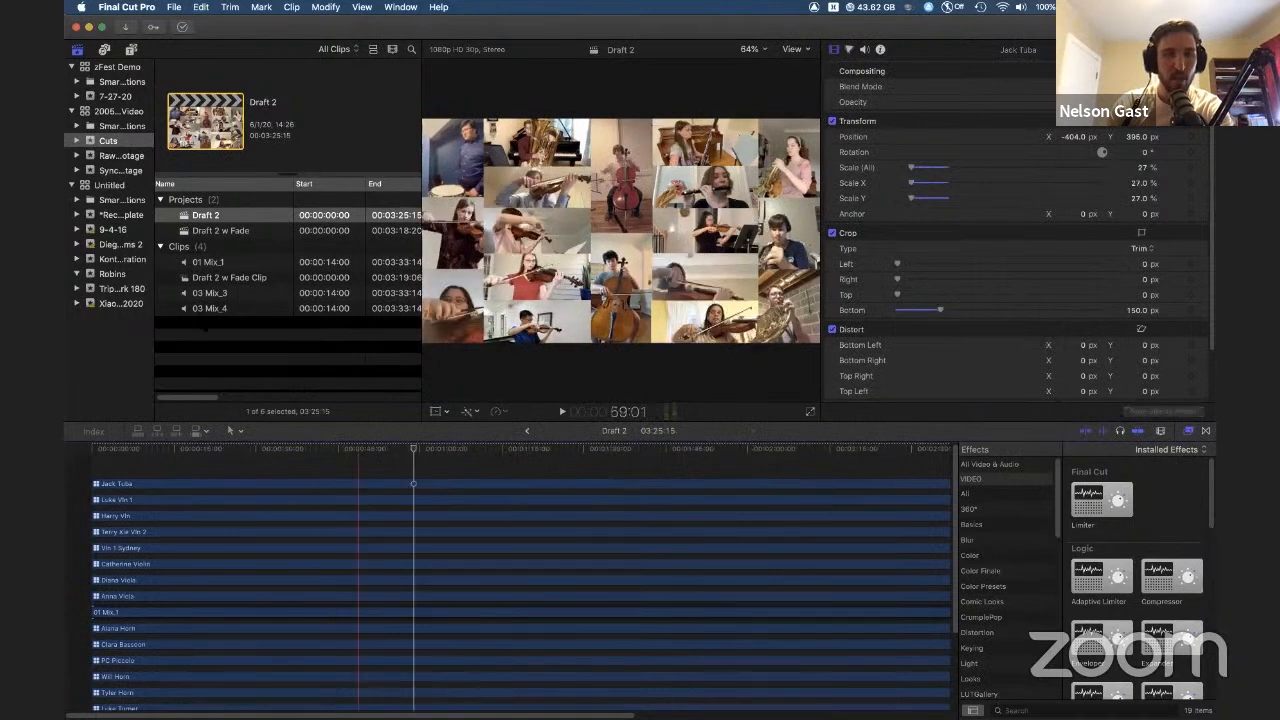
Step: Open the Robins project from the Robins library and browse along its timeline
left_click(112, 274)
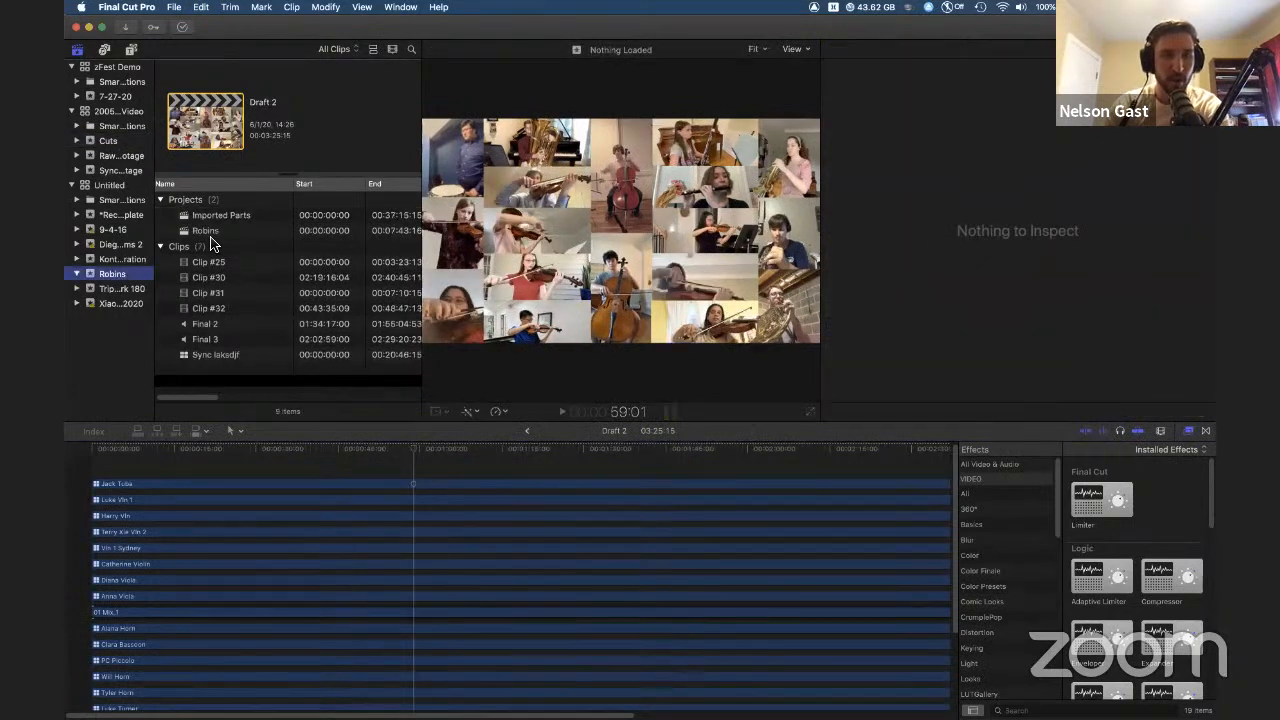
double_click(195, 231)
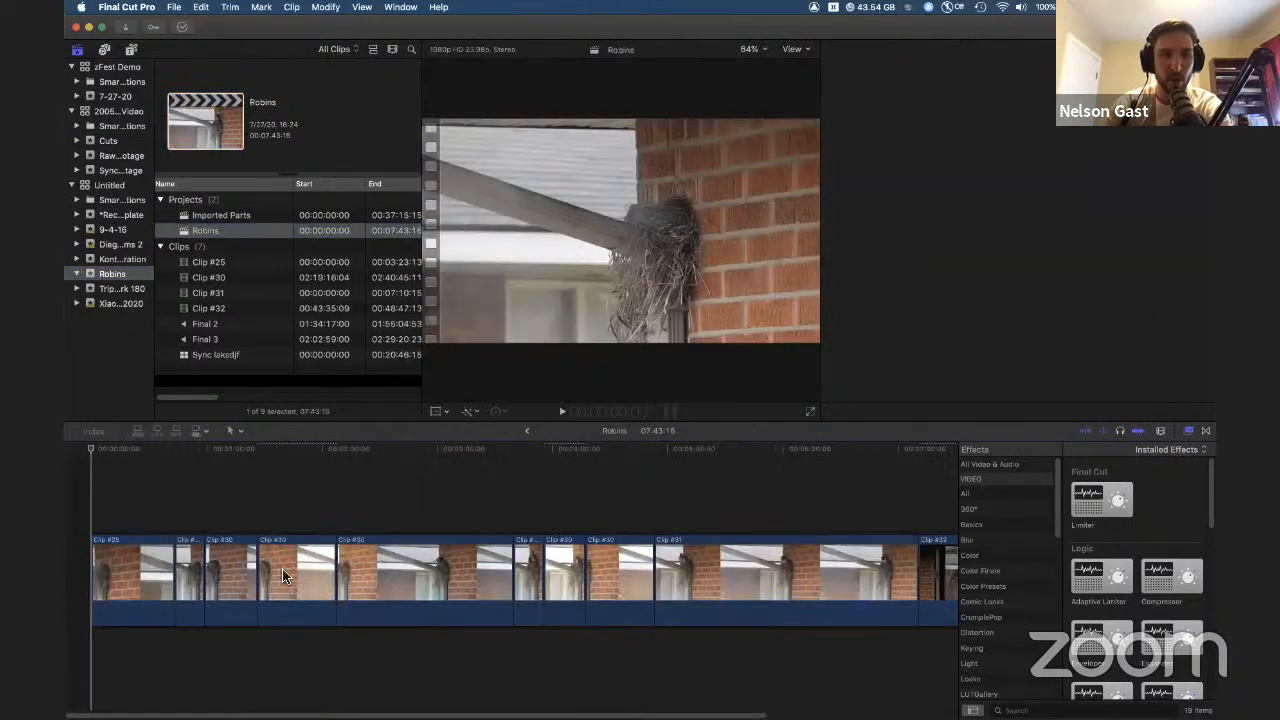
scroll(691, 451, "left", 3)
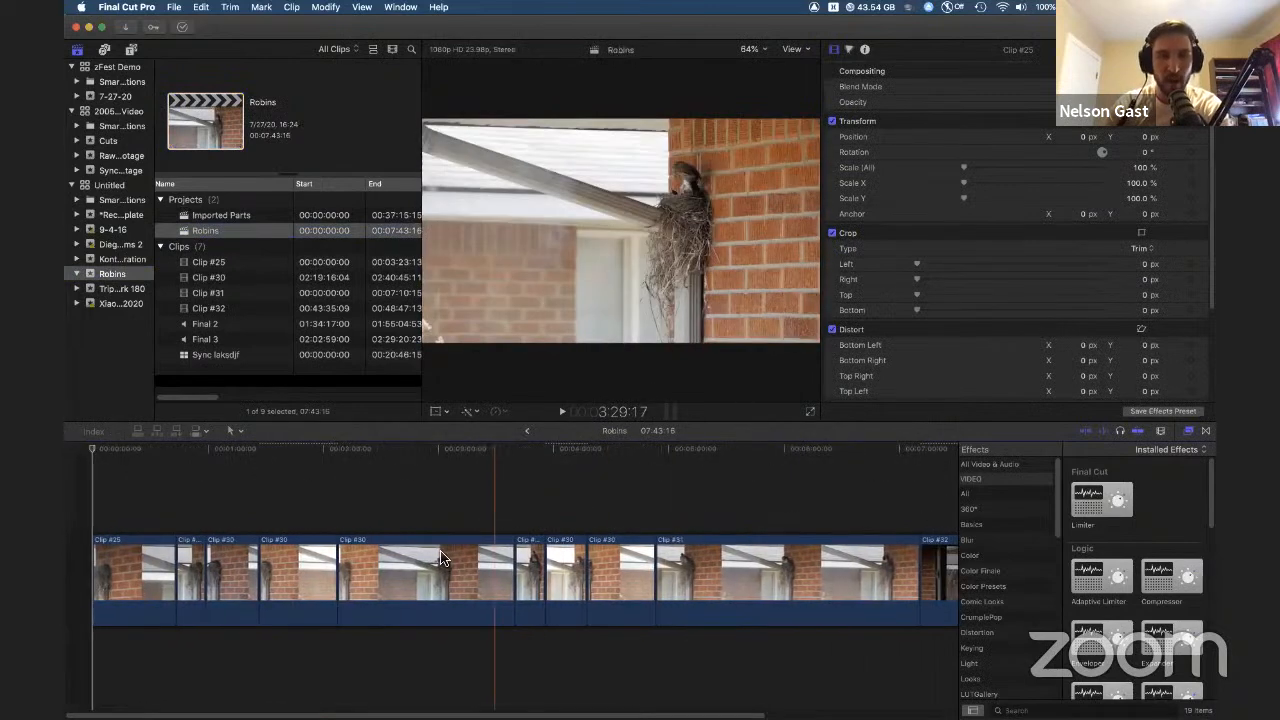
scroll(475, 573, "right", 5)
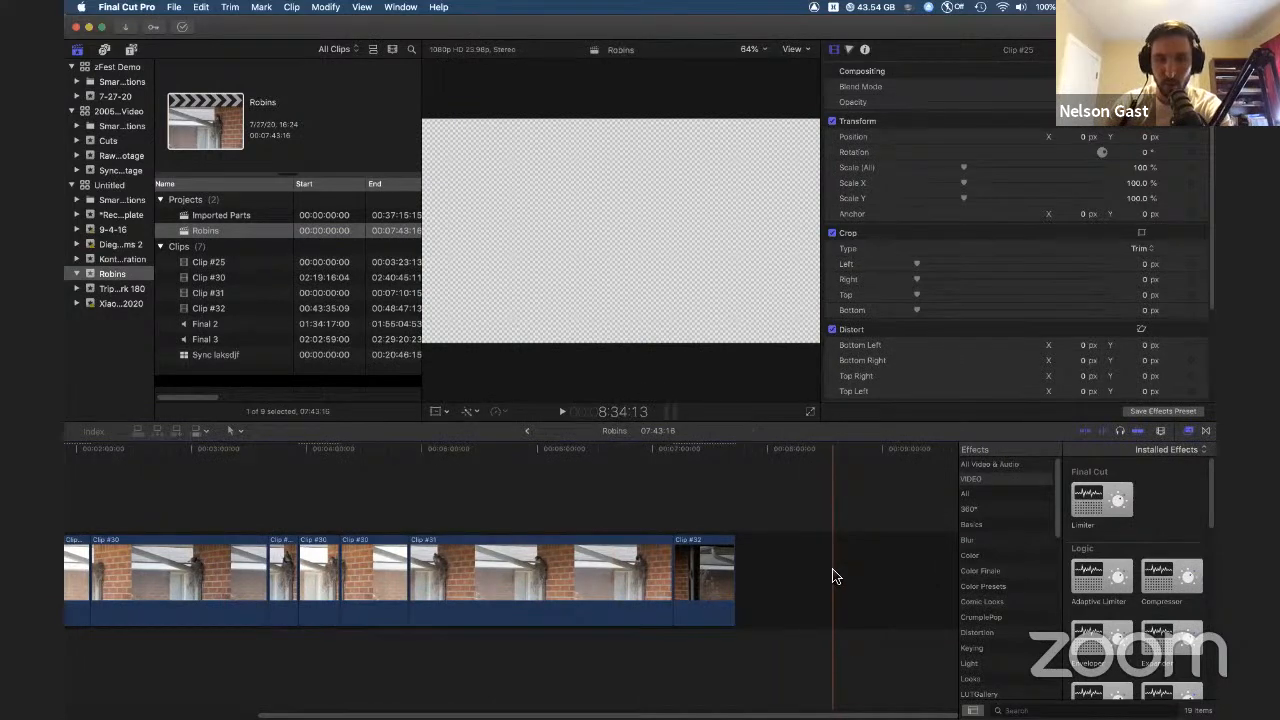
scroll(809, 587, "left", 2)
scroll(790, 580, "left", 10)
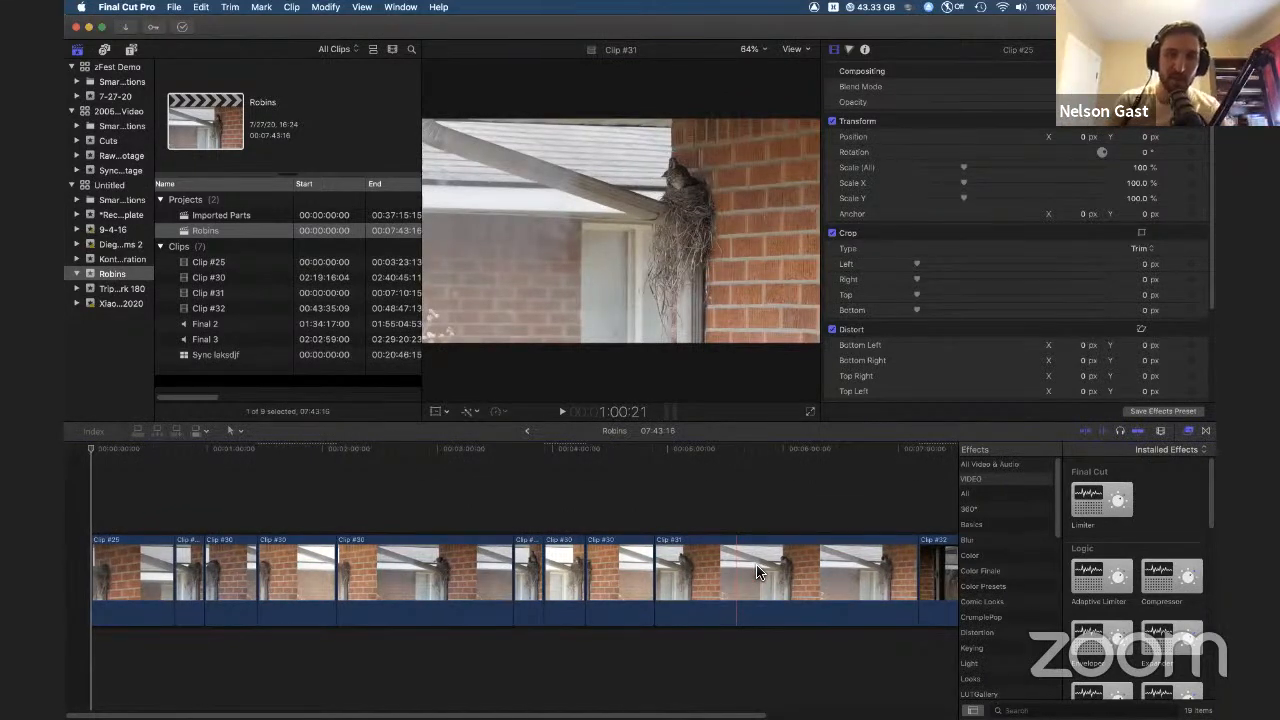
Step: Try deleting the Clip #30 segment from the Robins storyline, then undo it
left_click(493, 543)
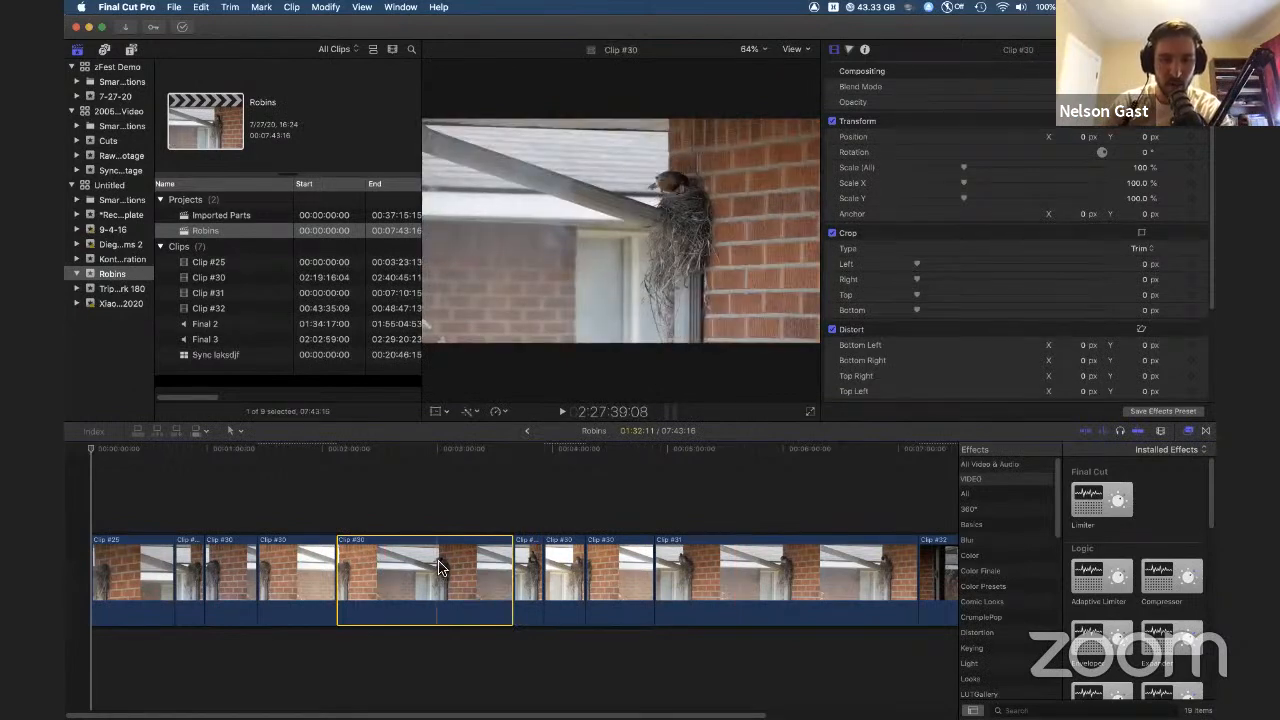
key("Delete")
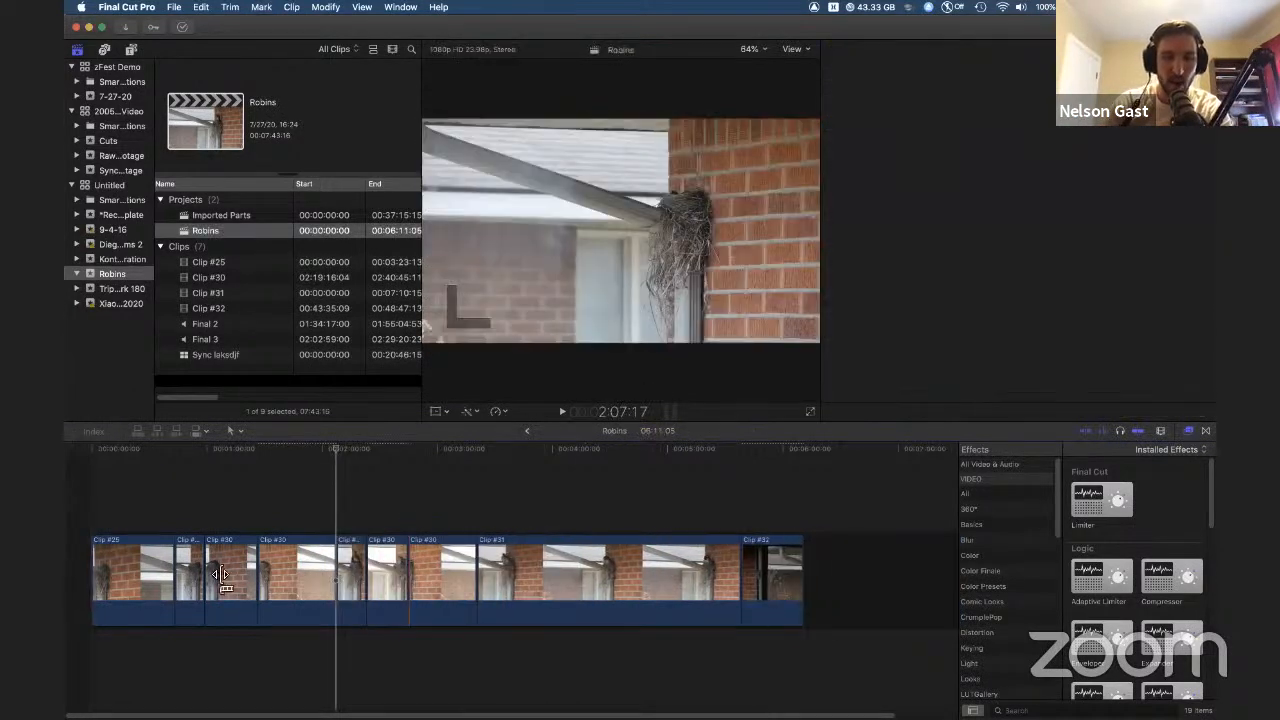
key("super+z")
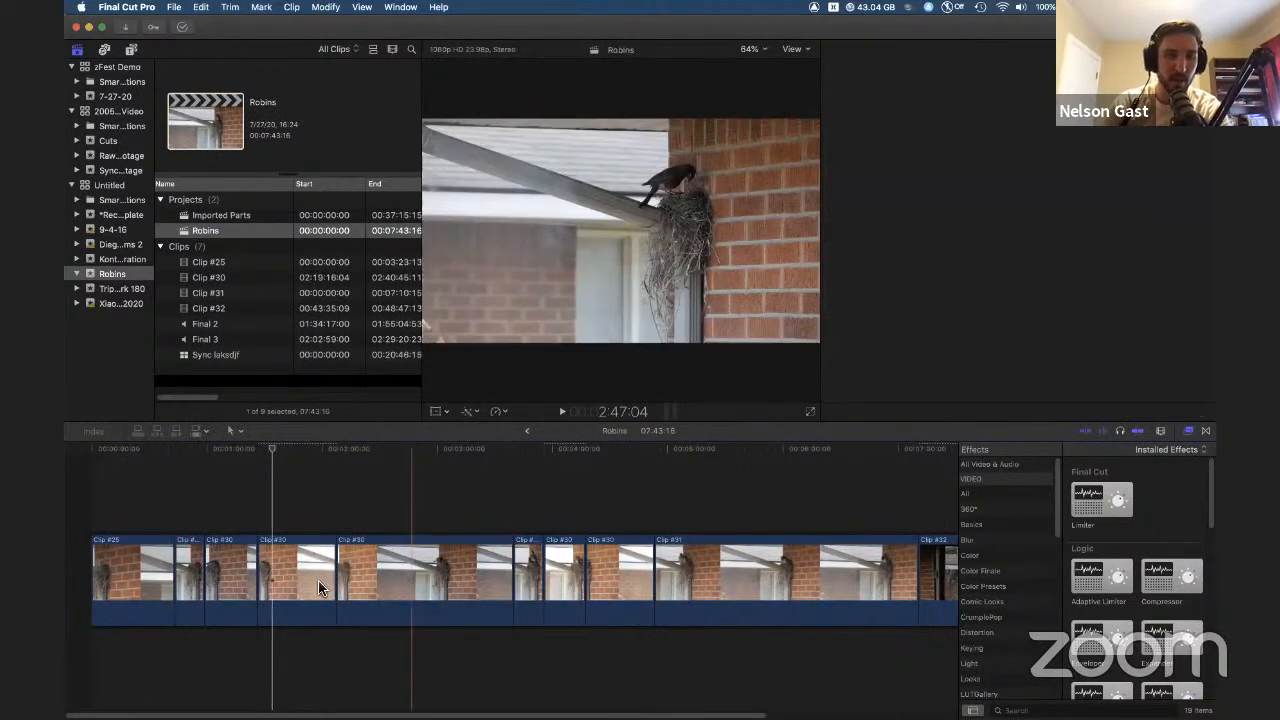
Step: Try lifting two clips out of the primary storyline as connected clips above it, then undo the moves
left_click(304, 584)
left_click_drag(304, 580, 500, 505)
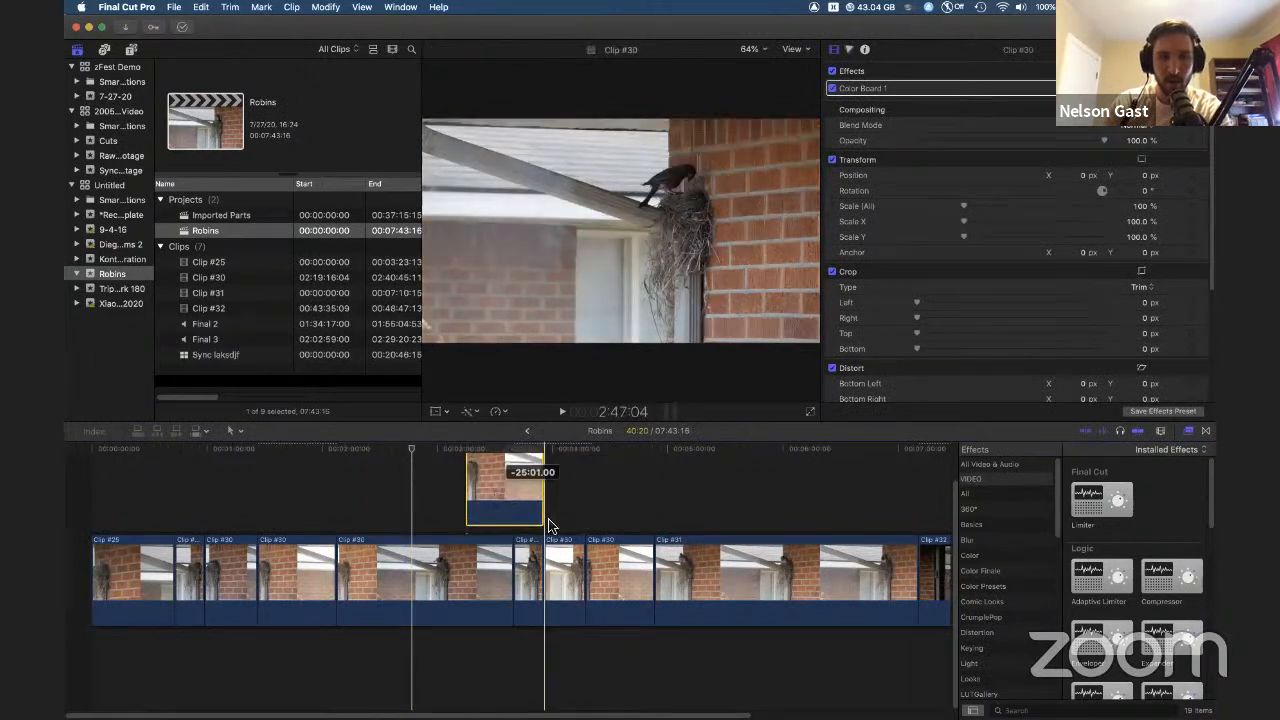
left_click(627, 588)
left_click_drag(627, 588, 748, 497)
left_click(519, 508)
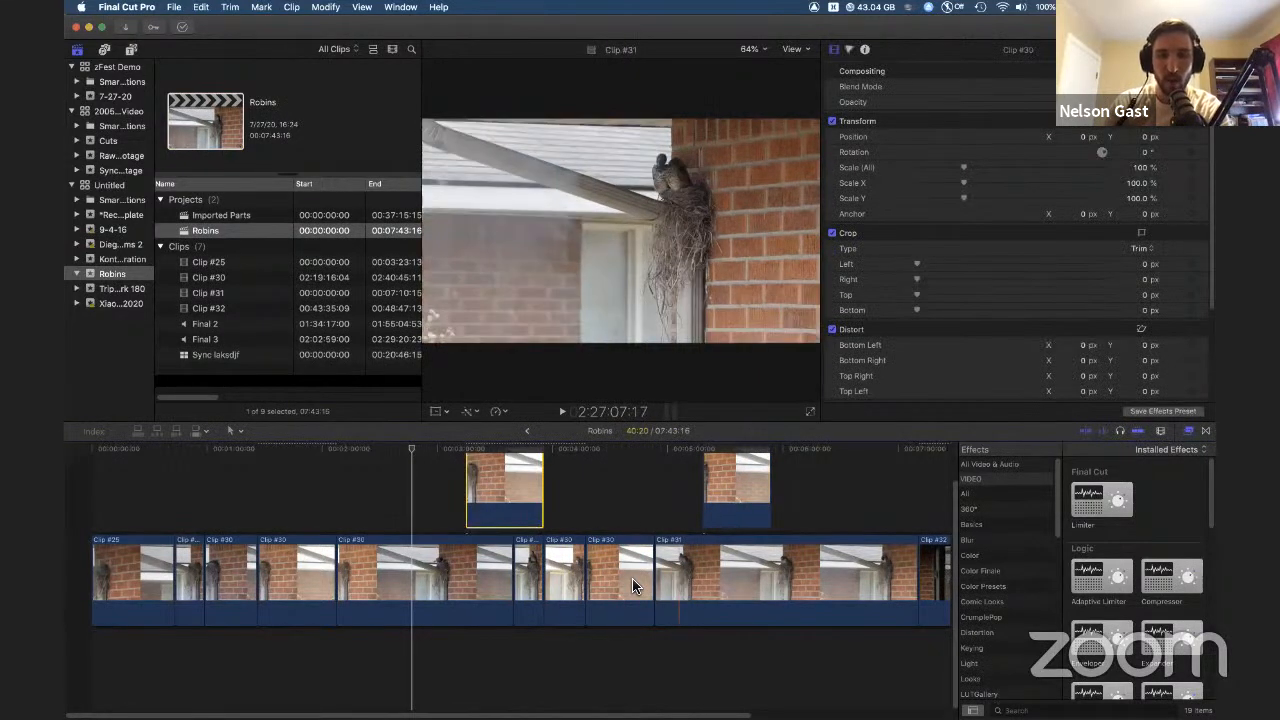
left_click(632, 586)
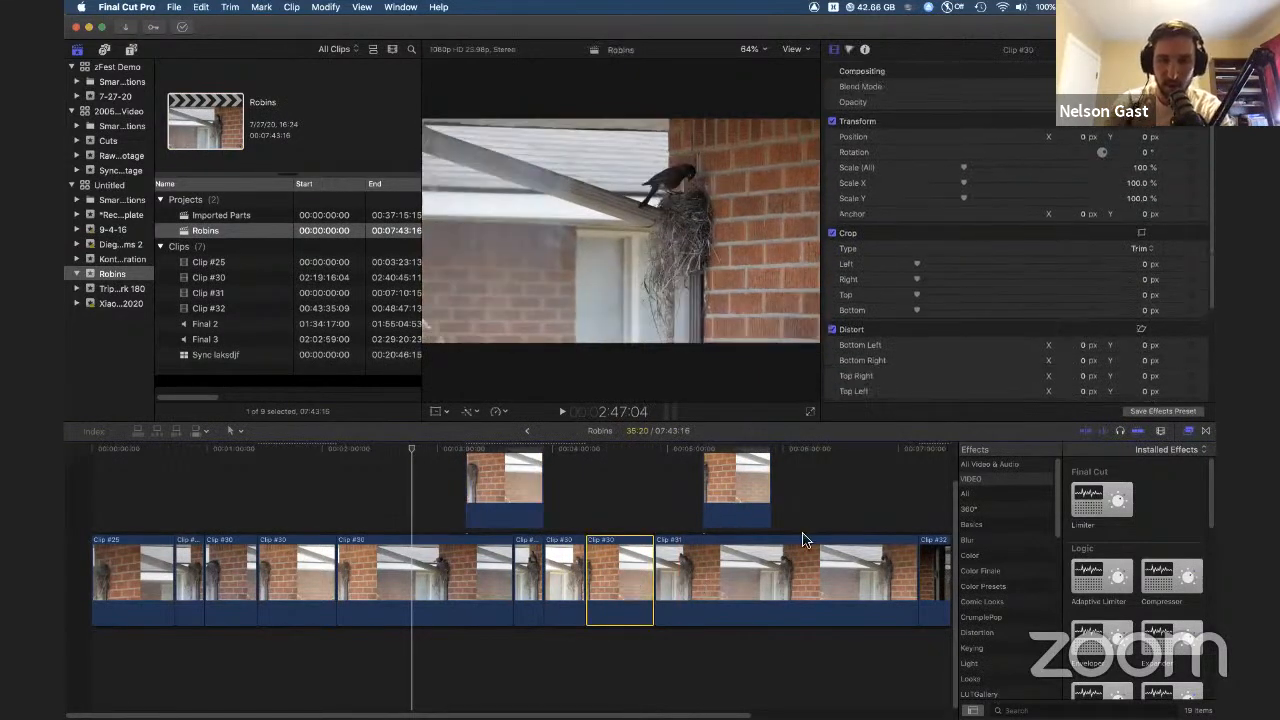
left_click(729, 523)
left_click(710, 590)
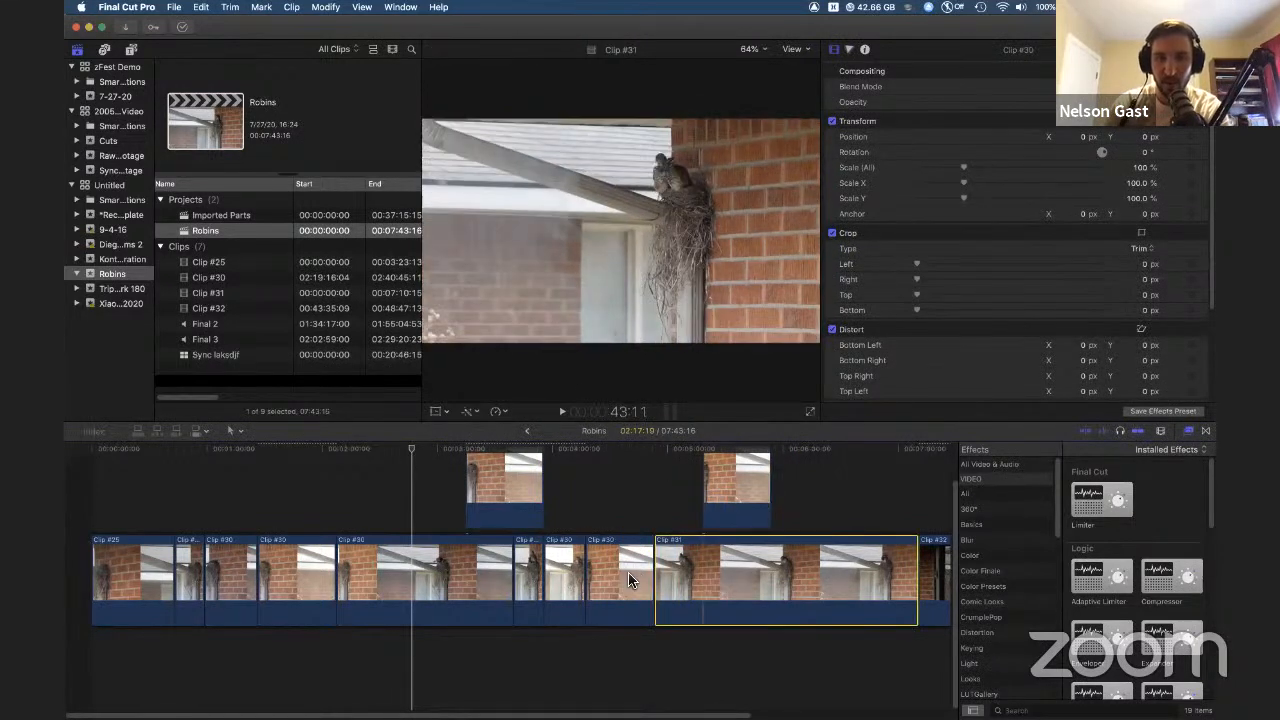
left_click(628, 580)
key("super+z")
key("super+z")
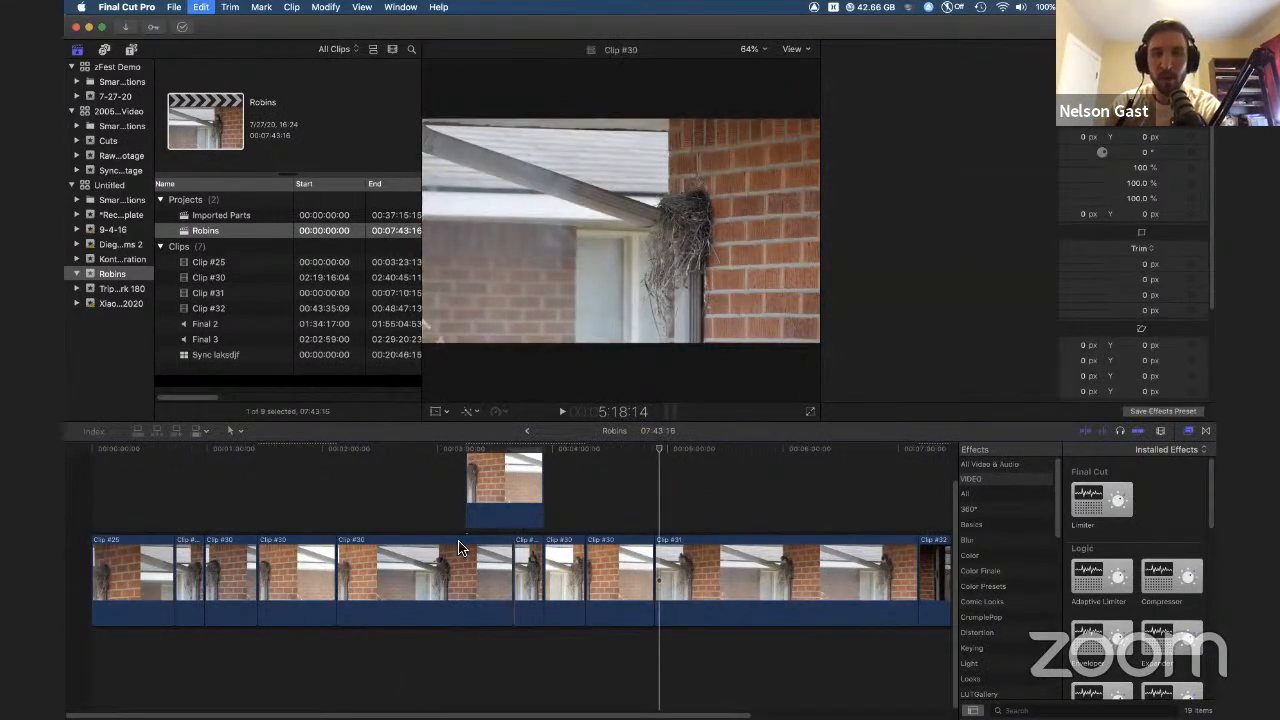
key("super+z")
key("super+z")
key("super+z")
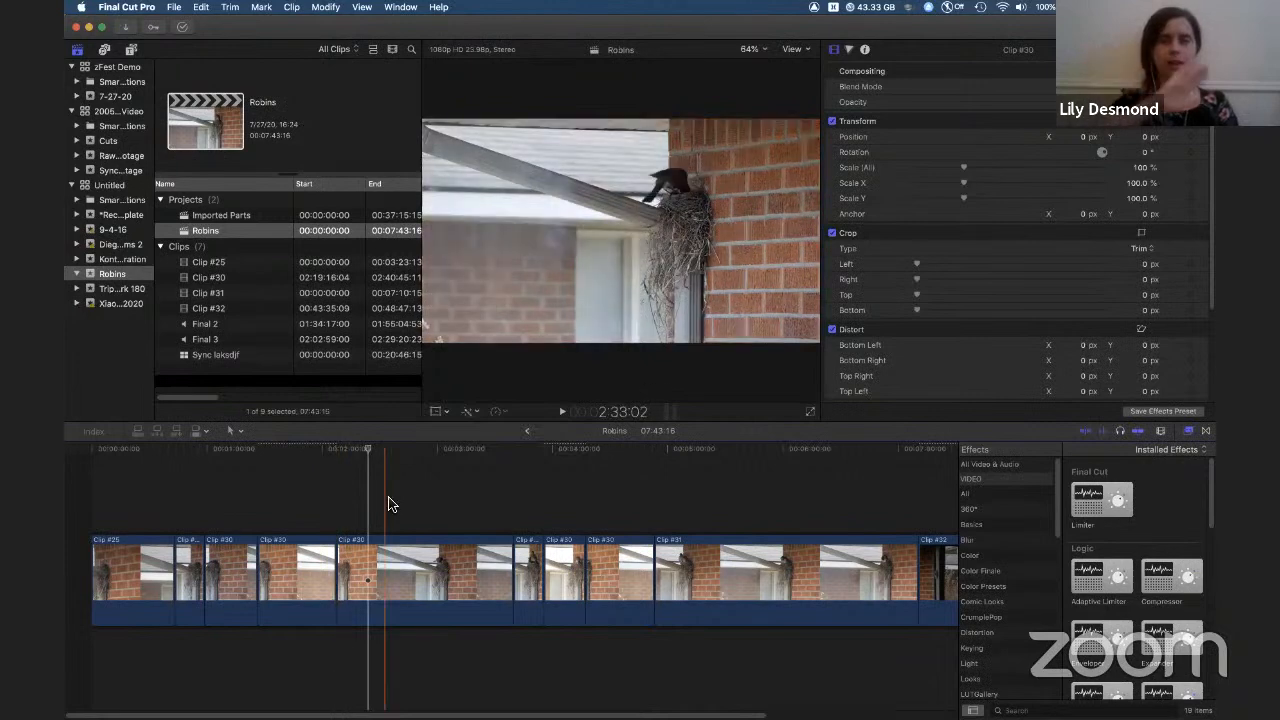
Step: Drag a Clip #30 segment above the storyline as a connected clip and delete it
left_click(410, 565)
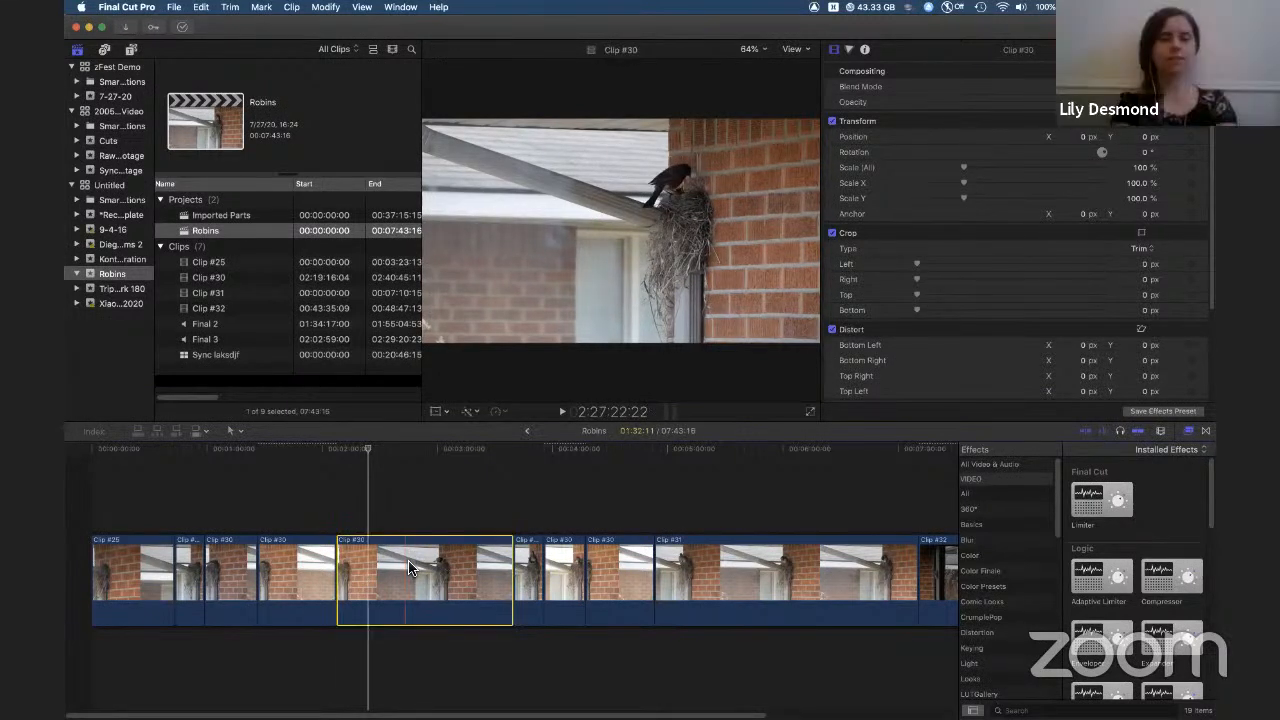
left_click_drag(410, 547, 553, 465)
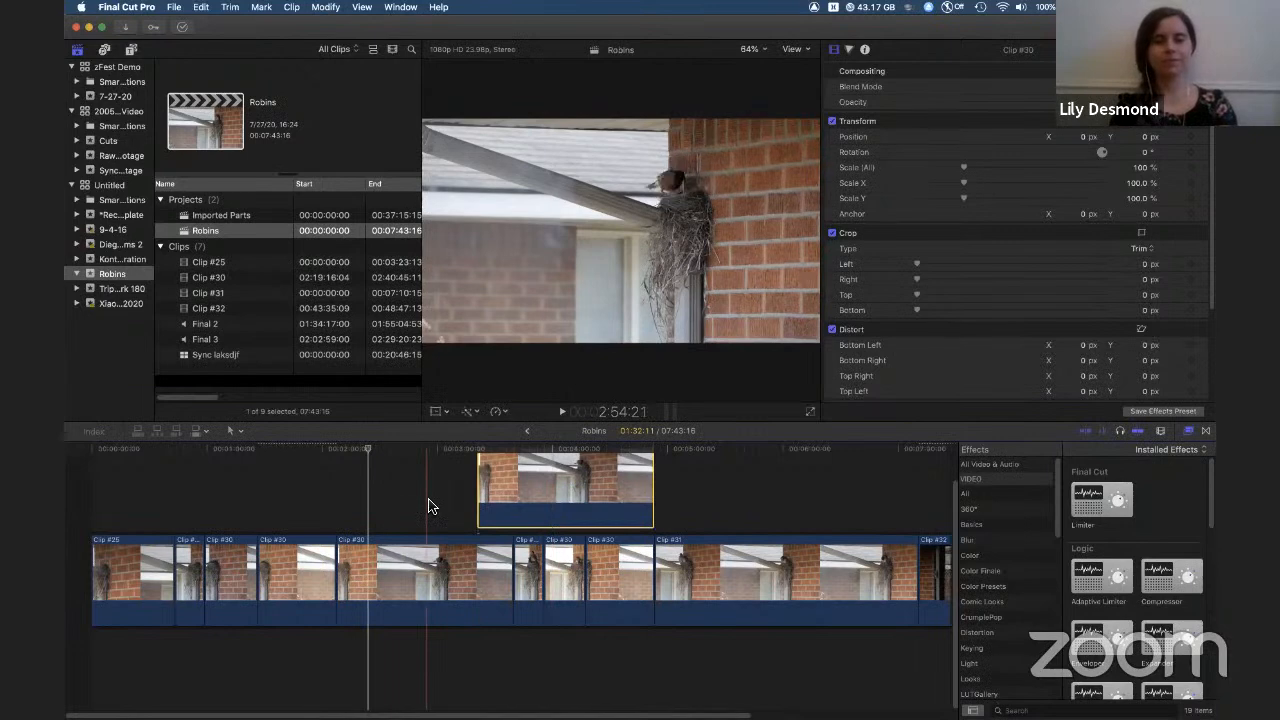
key("Delete")
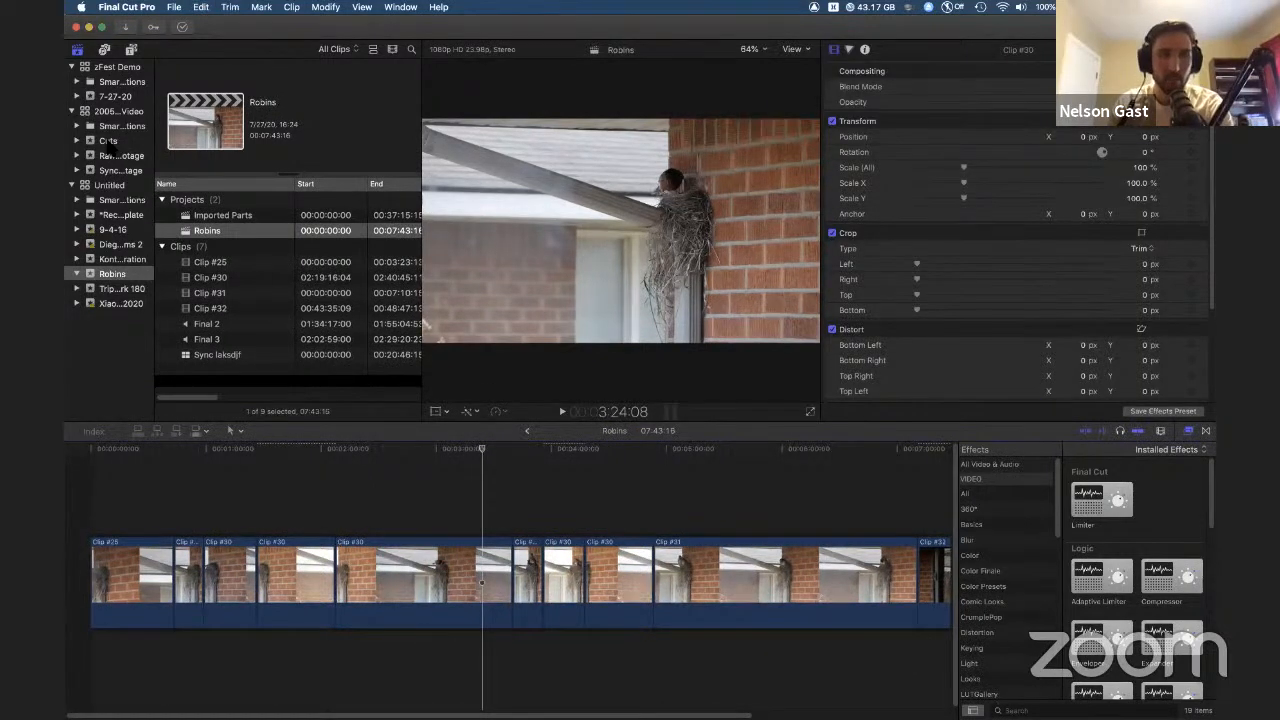
Step: Open the Draft 2 project from the Cuts event and select the Harry Vln clip
left_click(108, 141)
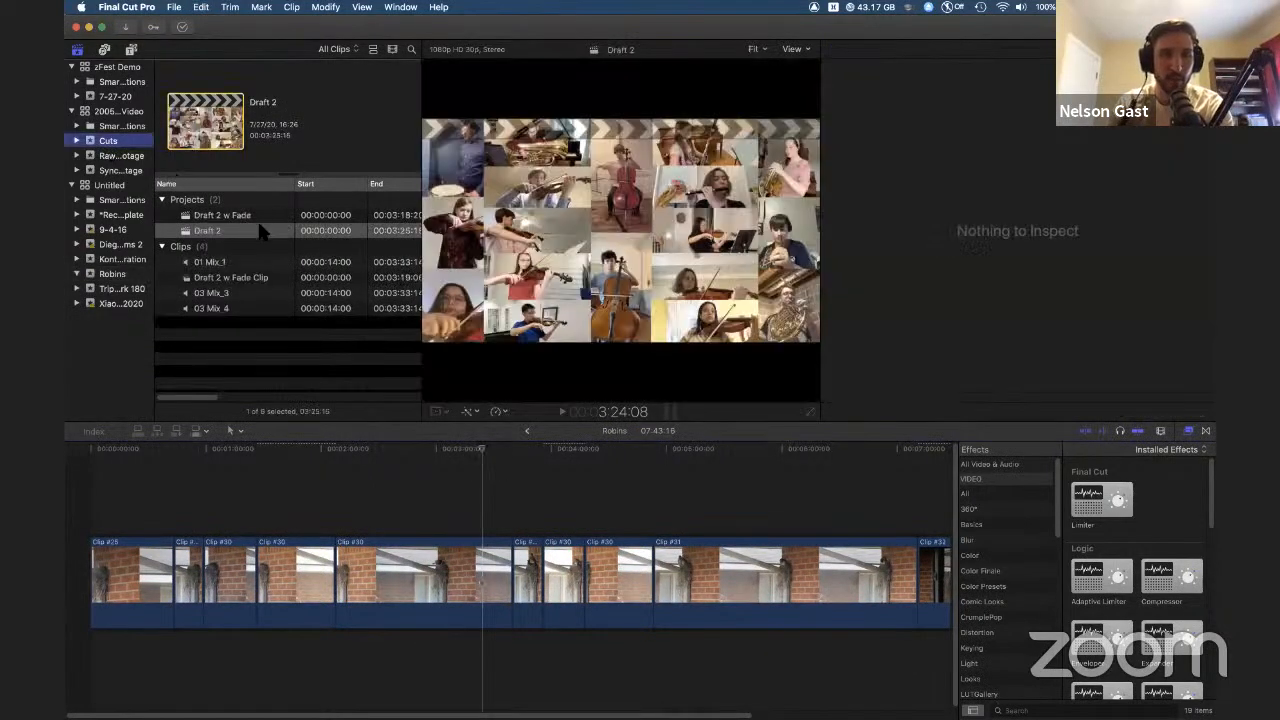
double_click(210, 231)
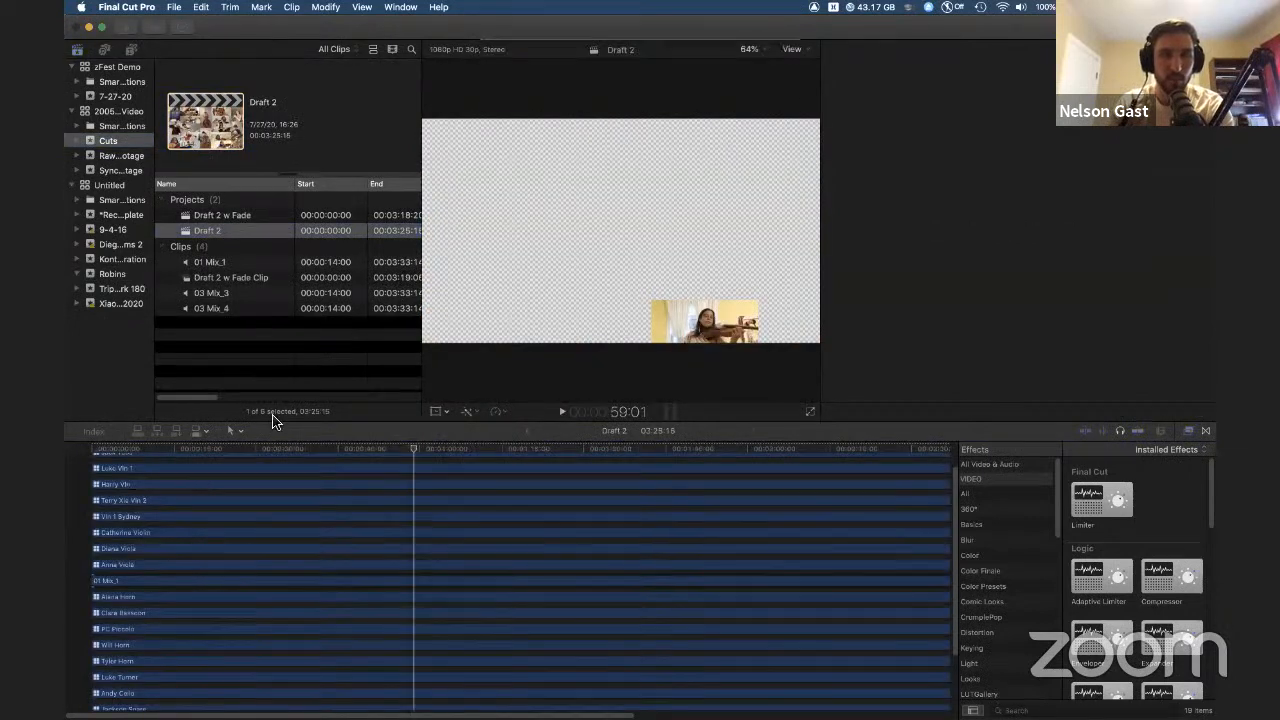
left_click(312, 482)
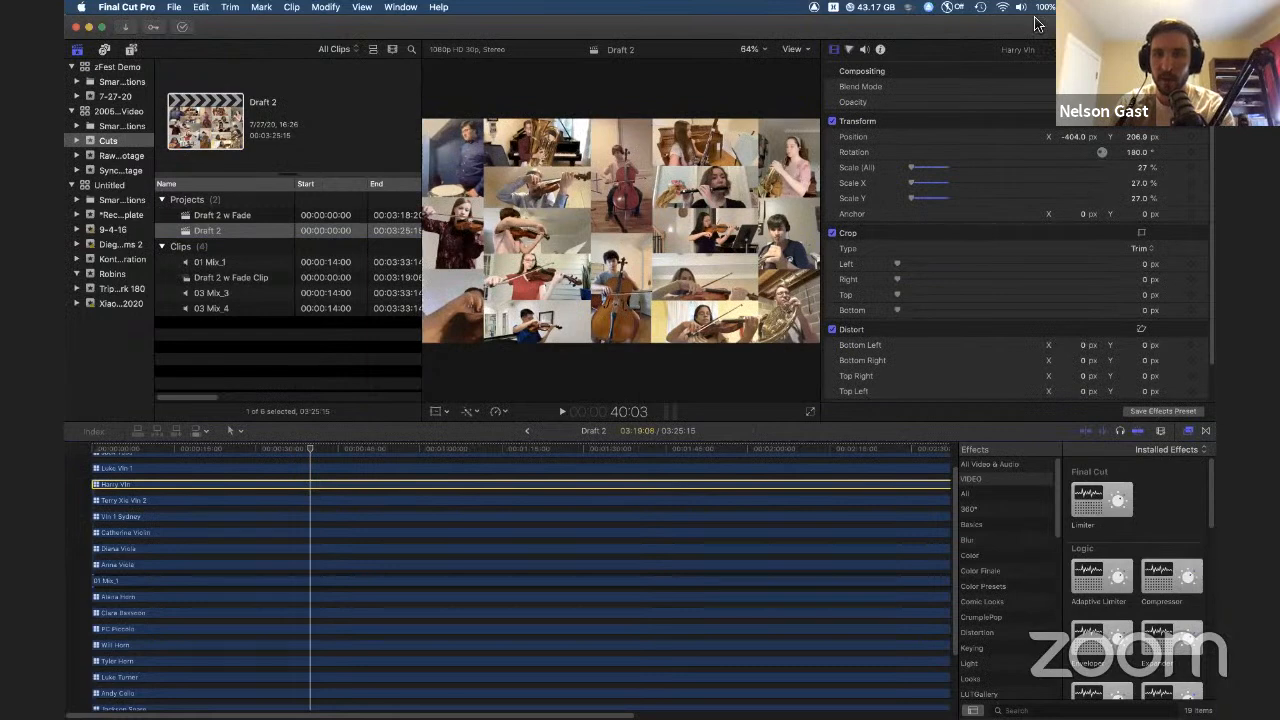
Step: Try scrubbing the Harry Vln clip's Position X, then undo the change and restore the window size
left_click_drag(971, 22, 945, 49)
left_click_drag(979, 138, 979, 134)
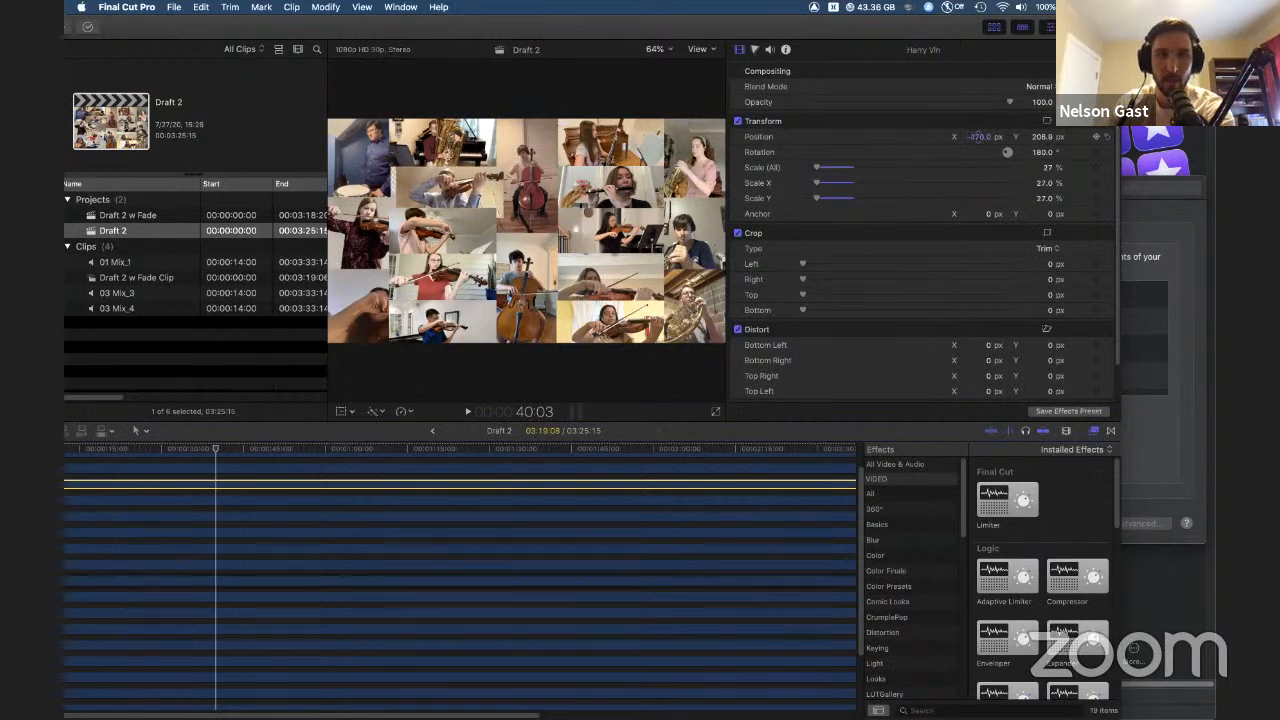
left_click_drag(979, 139, 979, 139)
scroll(469, 590, "up", 3)
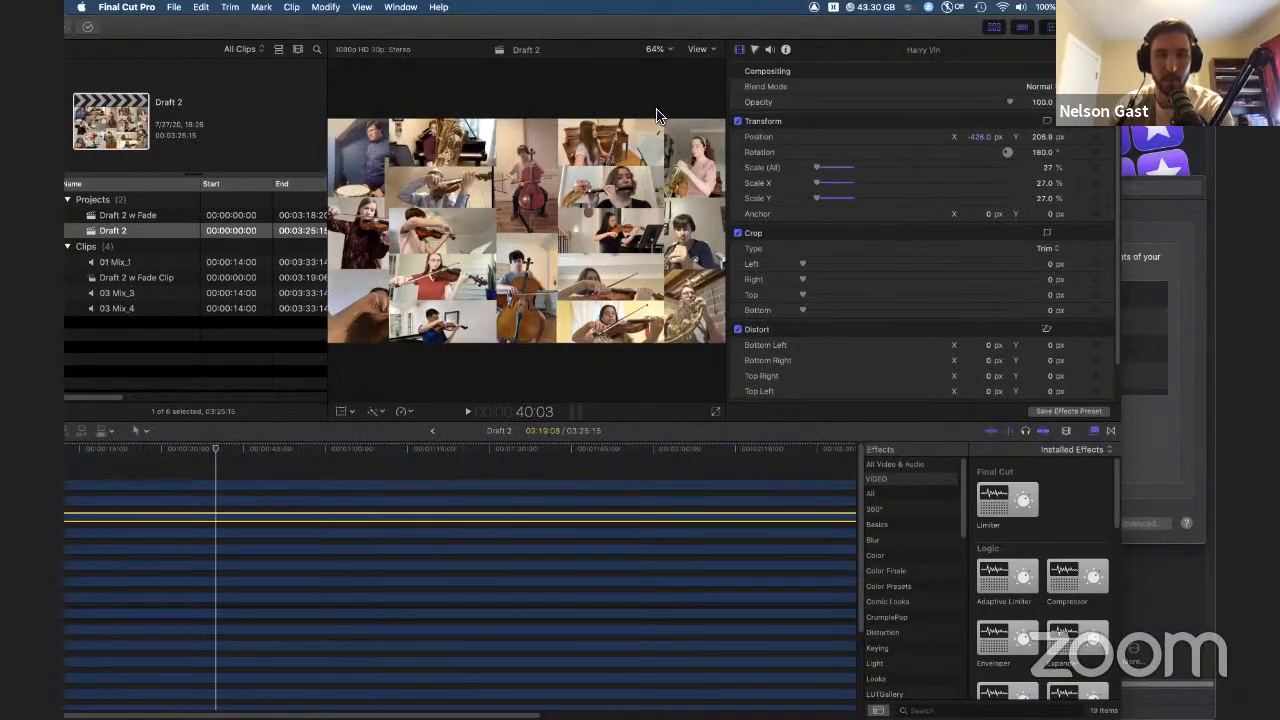
key("super+z")
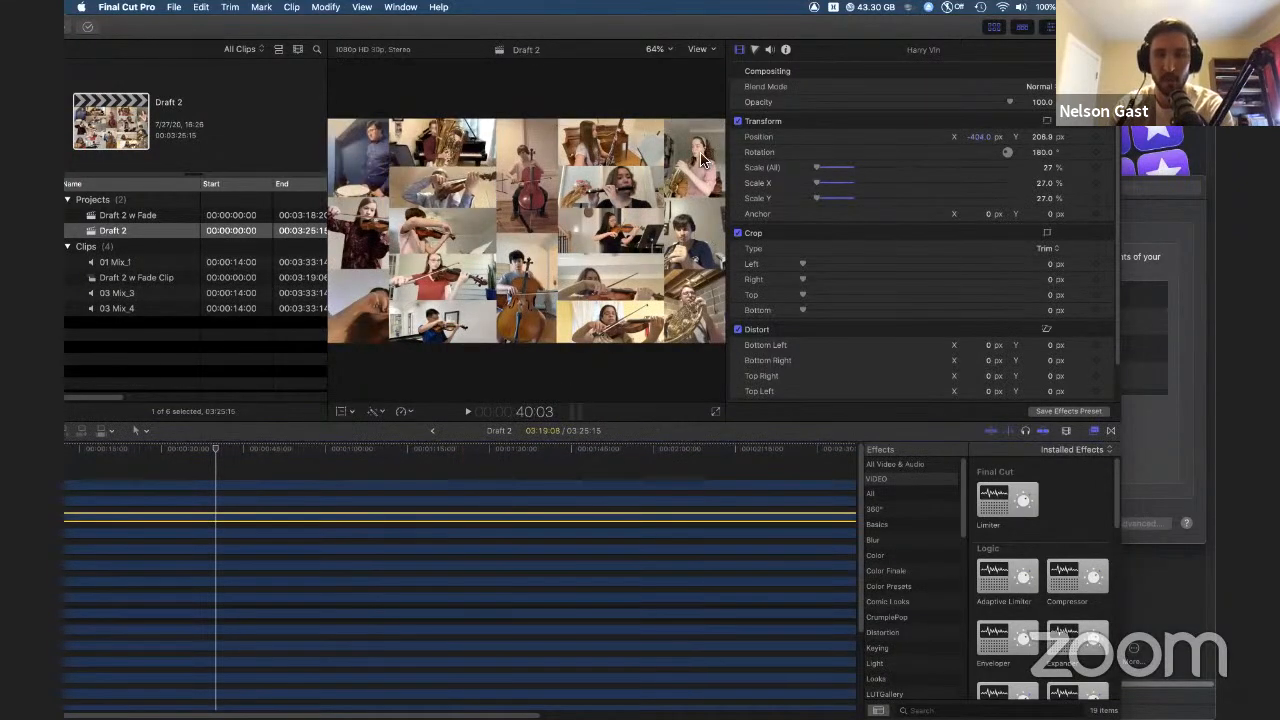
double_click(675, 26)
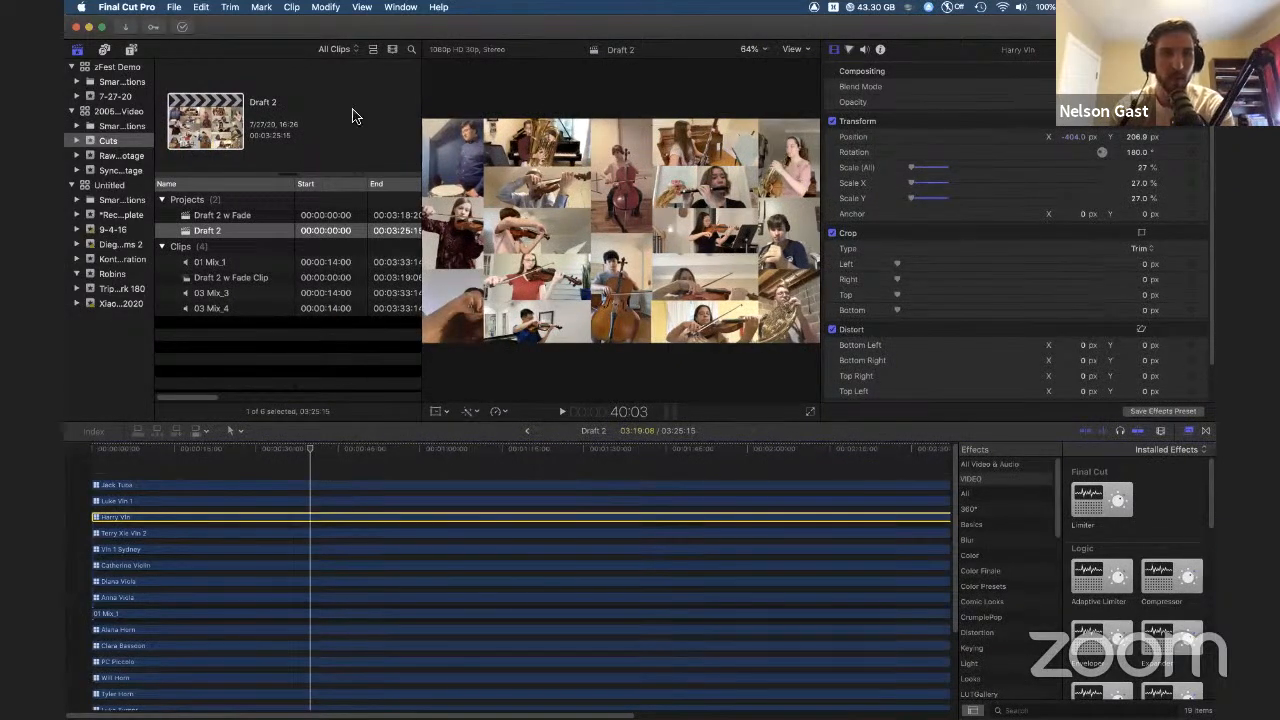
Step: Add a Basic 3D title to the Draft 2 timeline above the Jack Tuba clip, about 50 seconds in
left_click(86, 475)
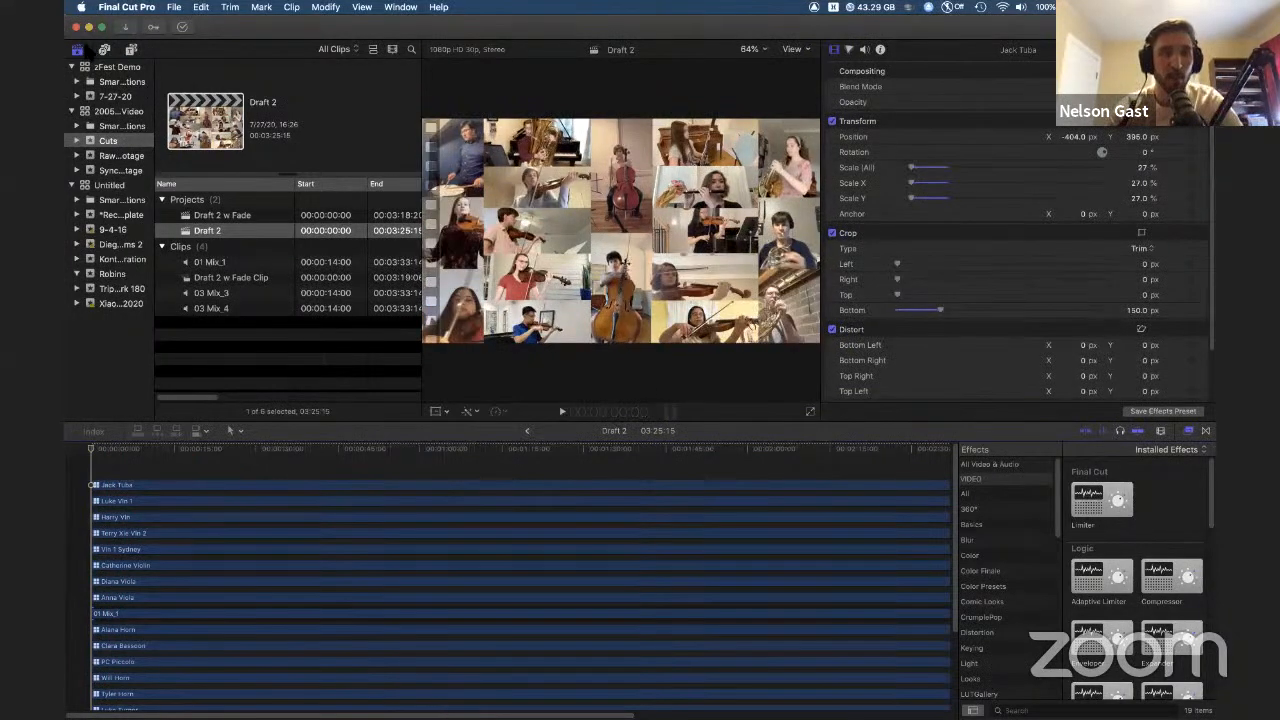
left_click(131, 49)
scroll(285, 273, "down", 3)
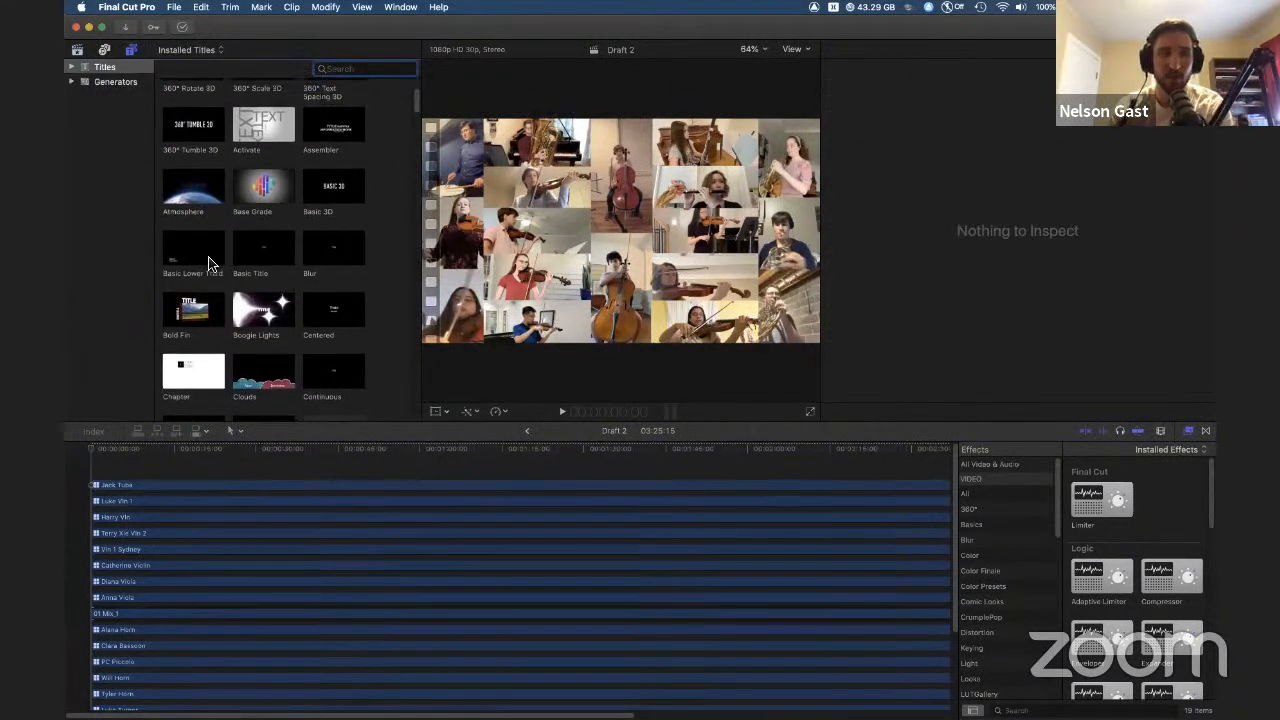
scroll(209, 263, "up", 3)
scroll(363, 206, "down", 1)
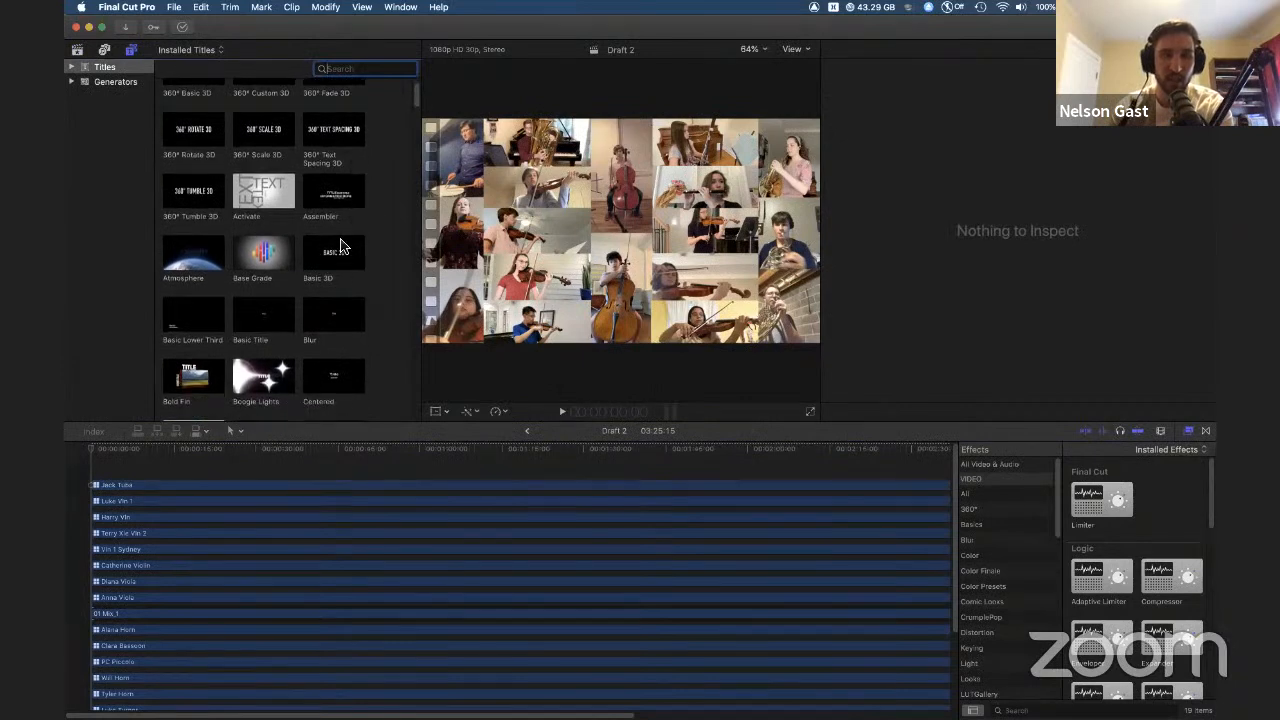
left_click(340, 256)
left_click_drag(340, 262, 400, 471)
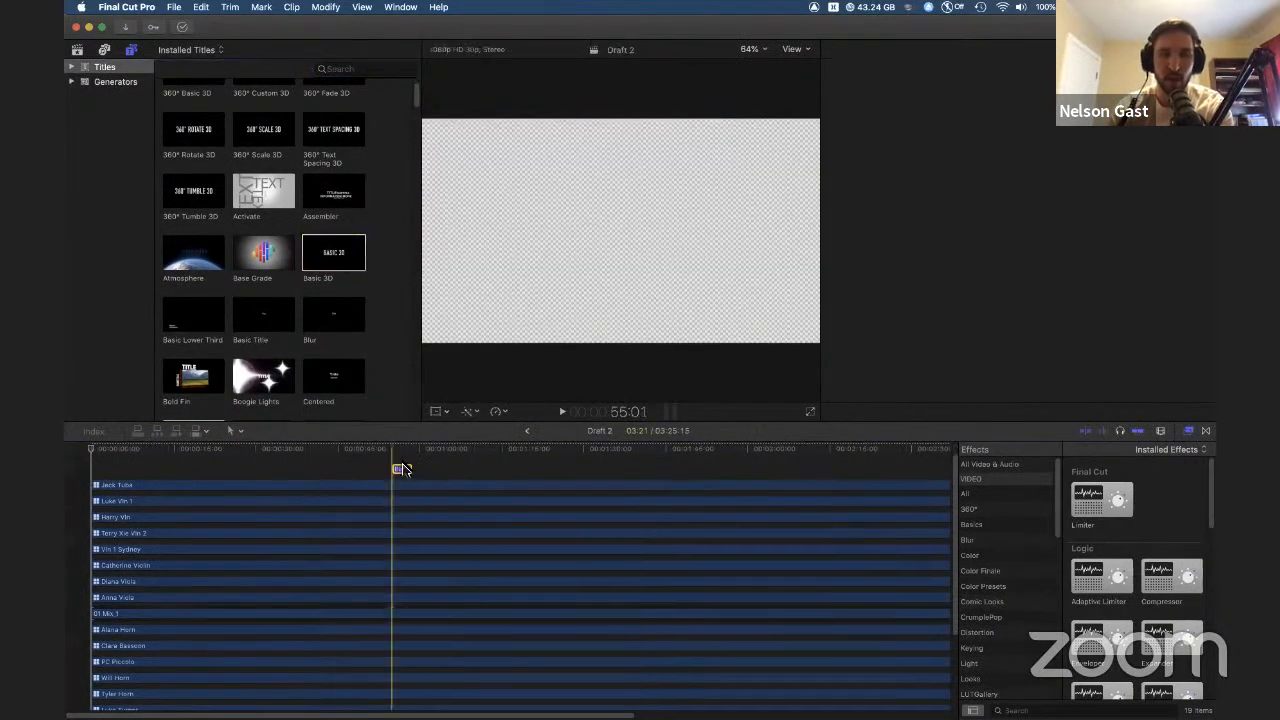
left_click(437, 468)
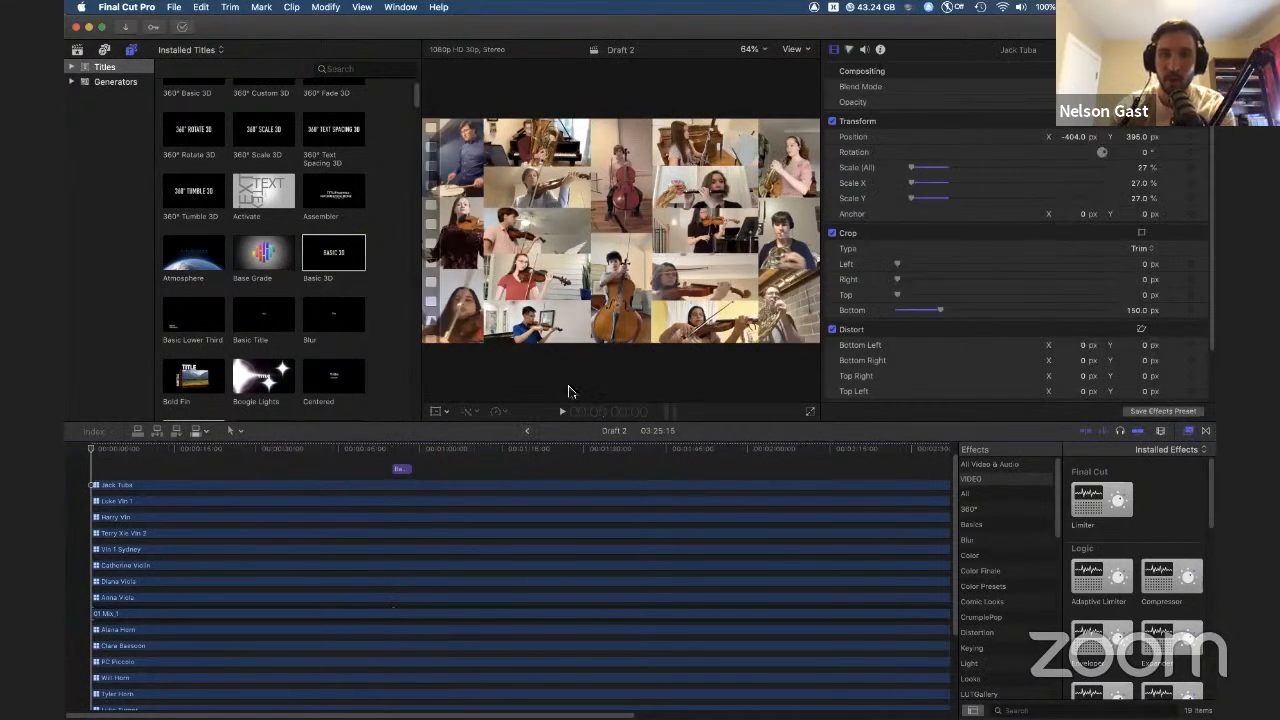
Step: Replace the Basic 3D title's text with Oh Heck heya
left_click(403, 469)
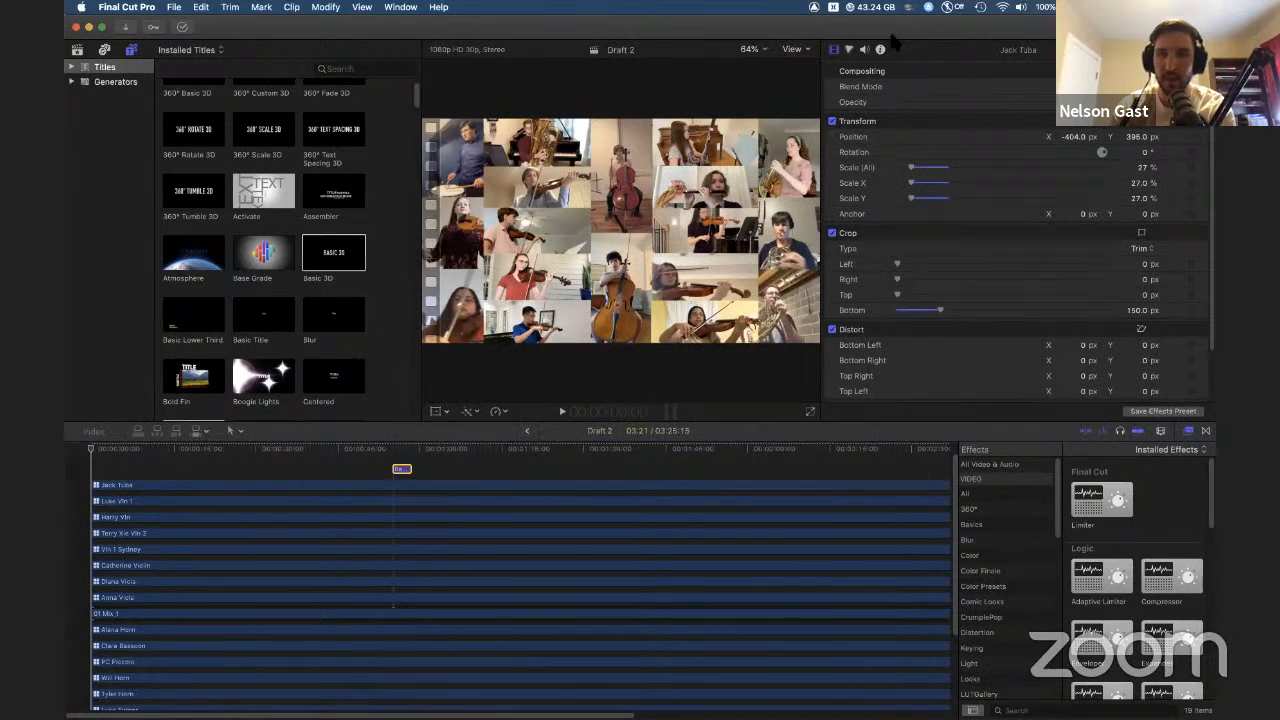
left_click(833, 50)
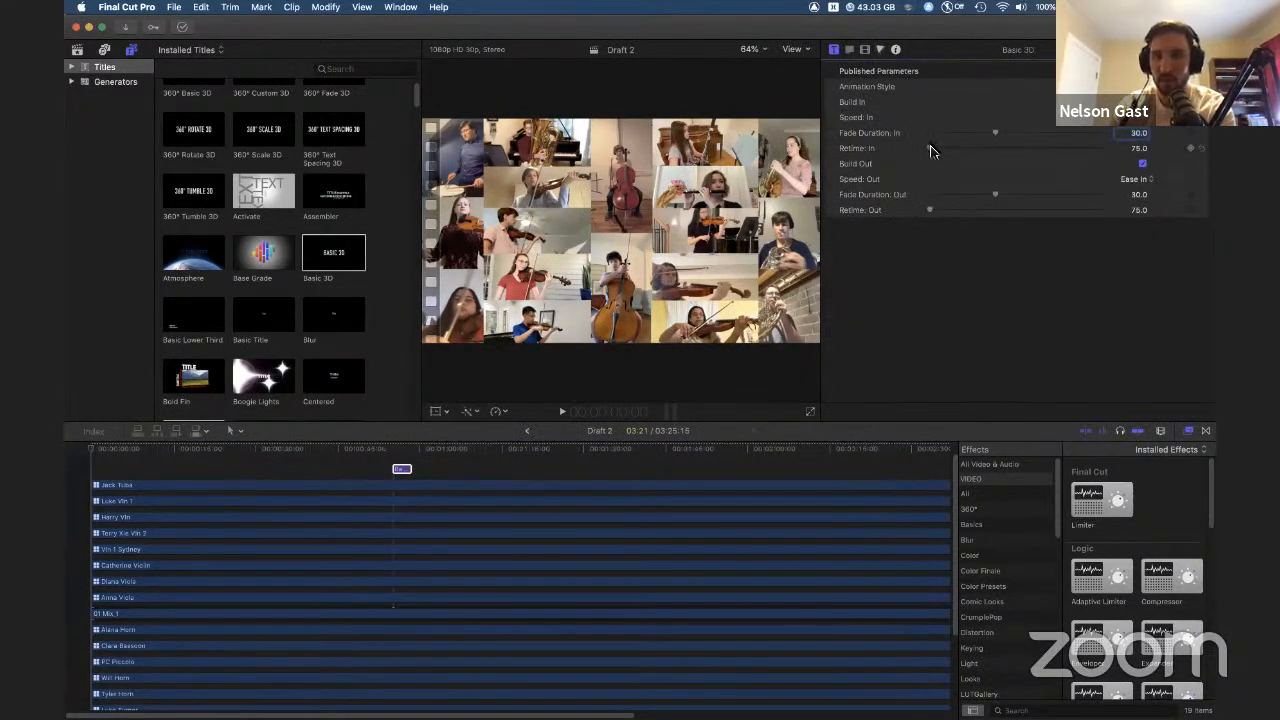
left_click(849, 52)
left_click(941, 152)
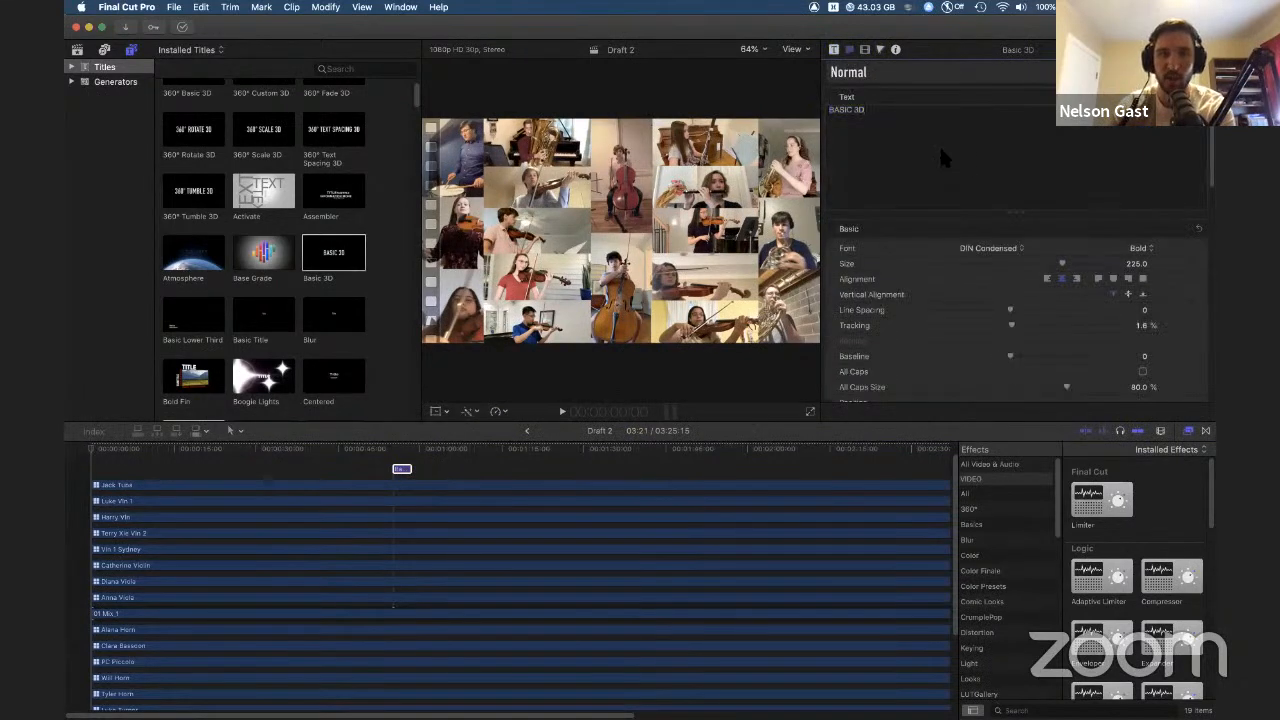
left_click(400, 467)
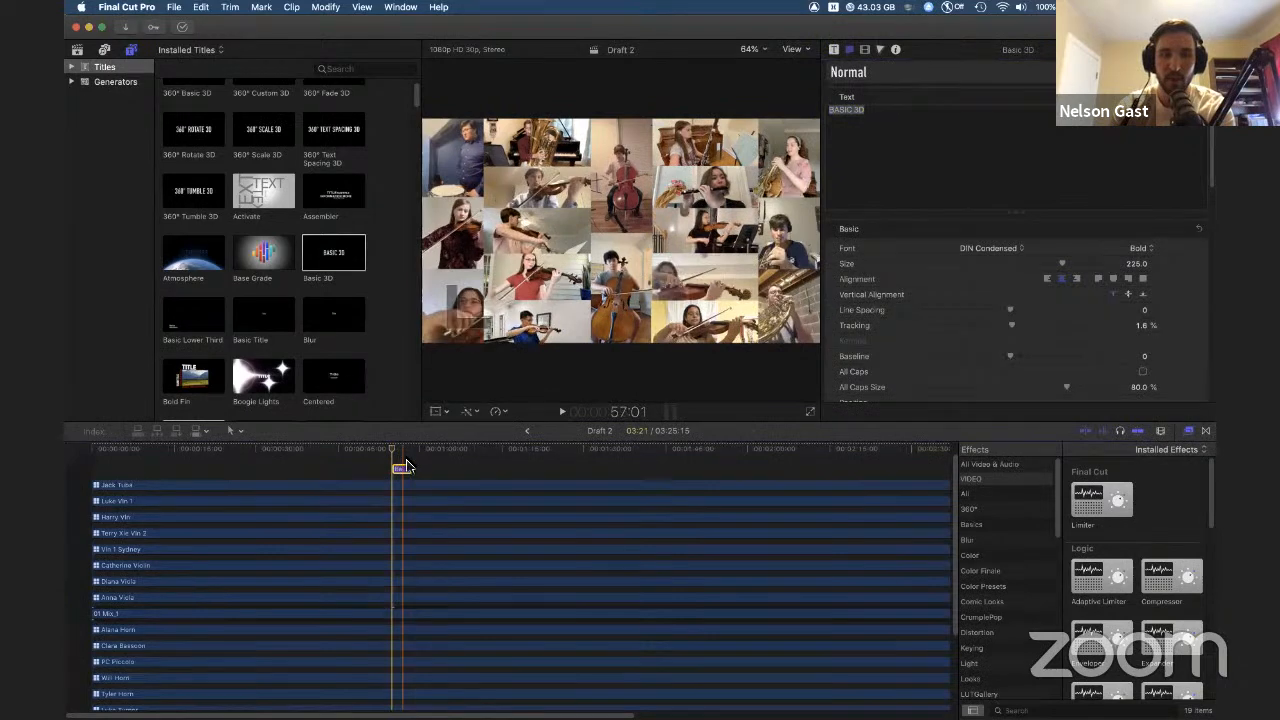
left_click(405, 461)
left_click(408, 472)
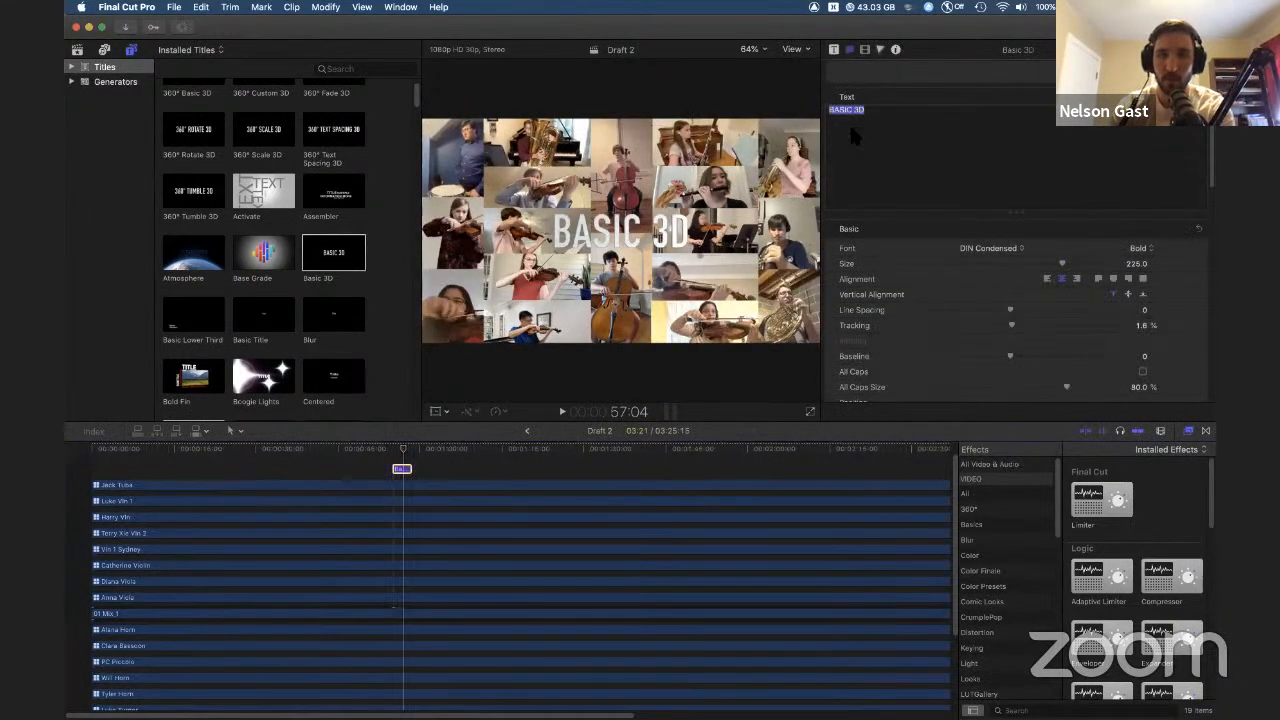
type("Oh Heck hi")
type("ya")
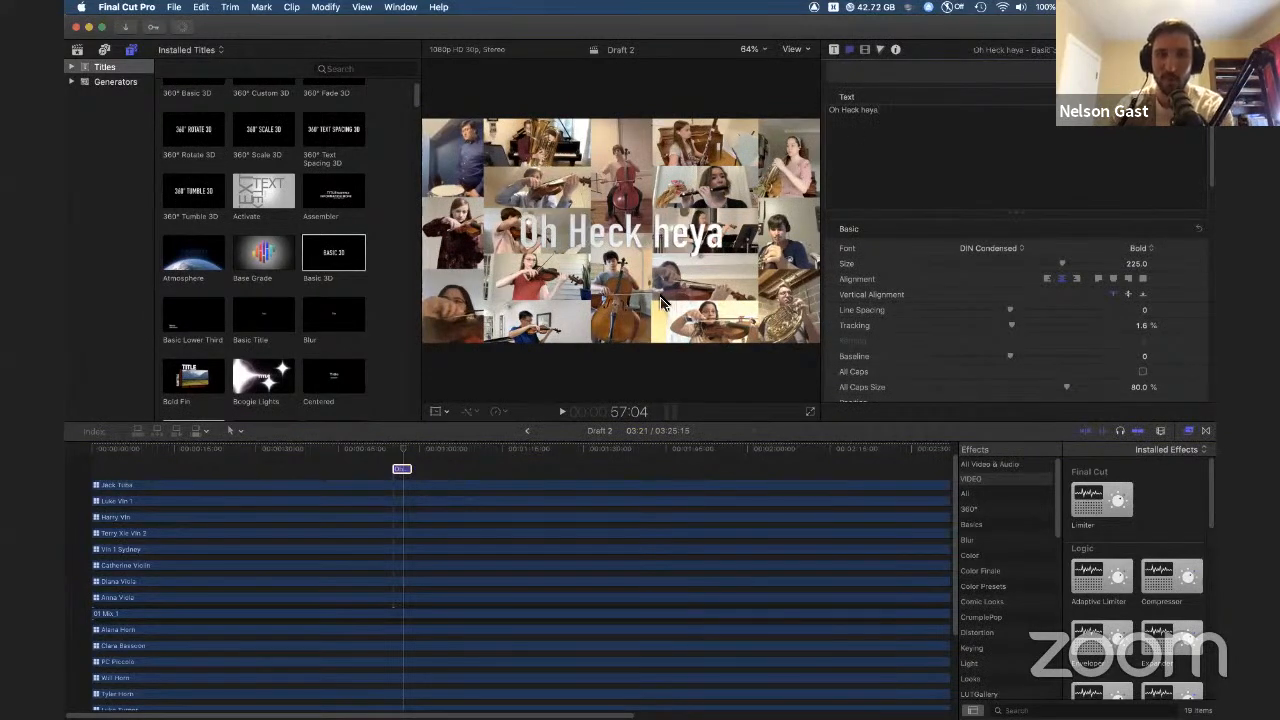
Step: Undo the title text edit and the Basic 3D title insertion
key("super+z")
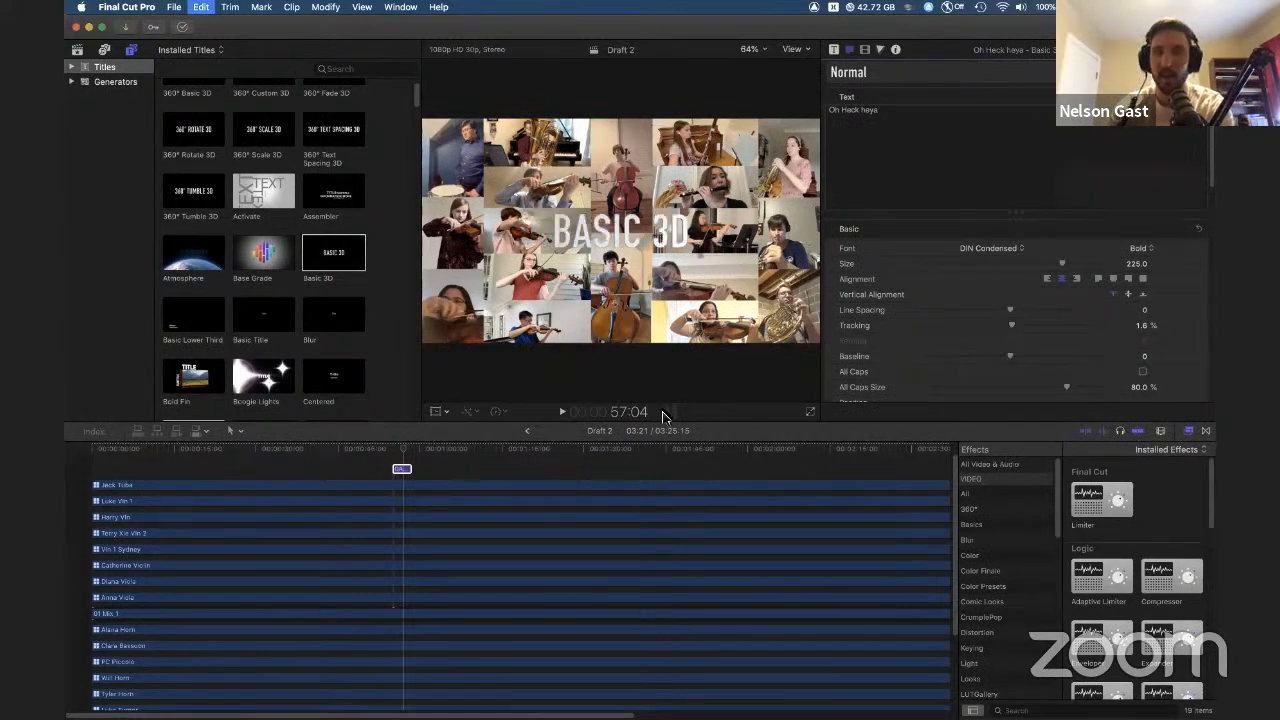
key("super+z")
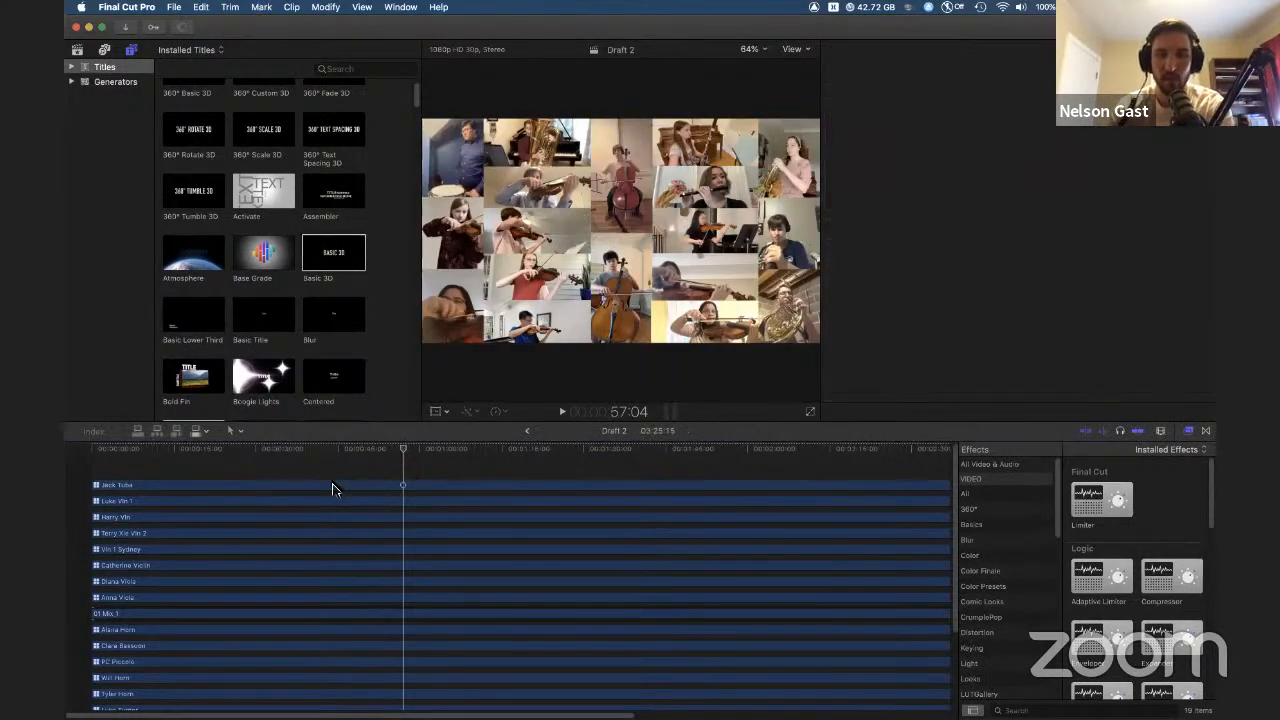
Step: Open the Robins project from the Robins event in the library sidebar
left_click(76, 49)
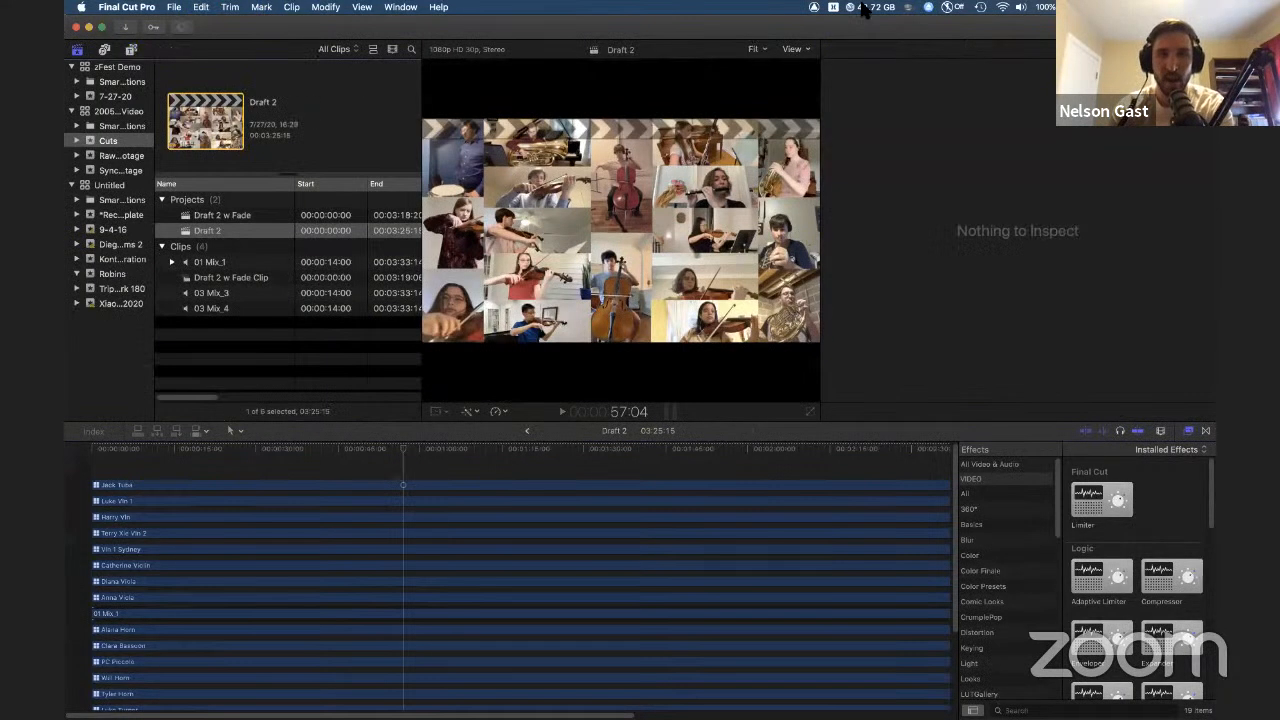
left_click(256, 485)
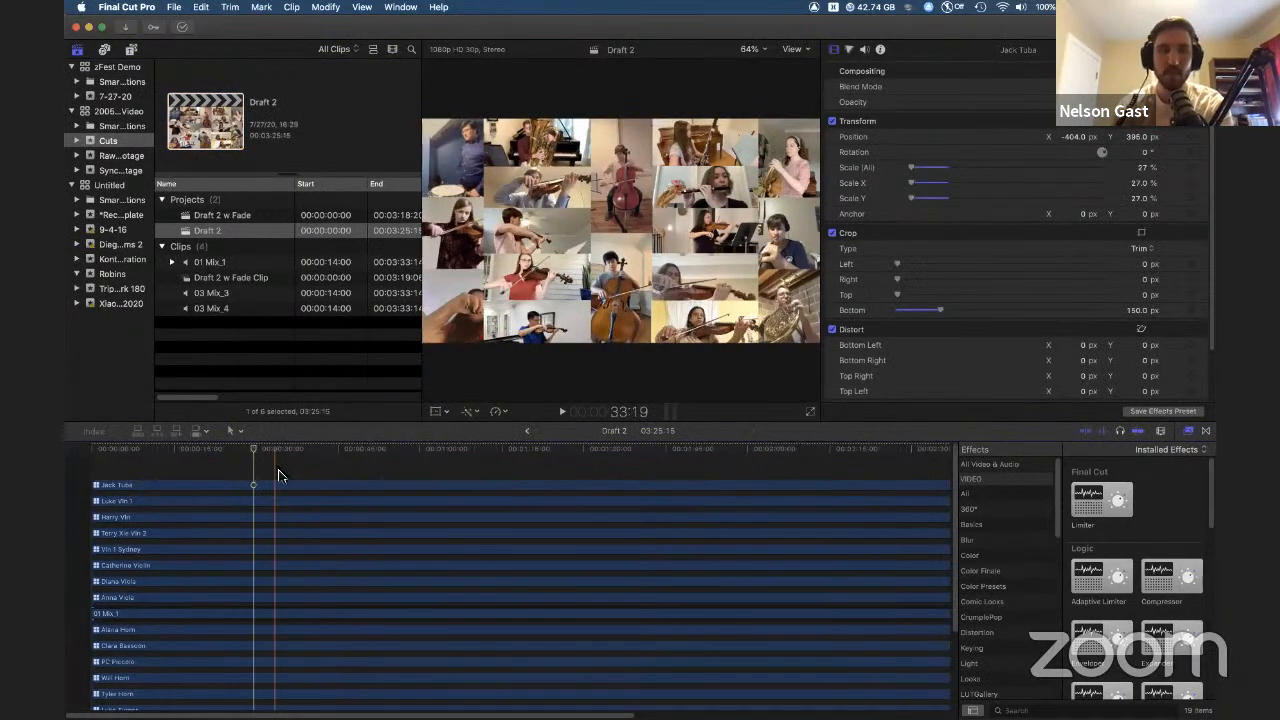
left_click(108, 274)
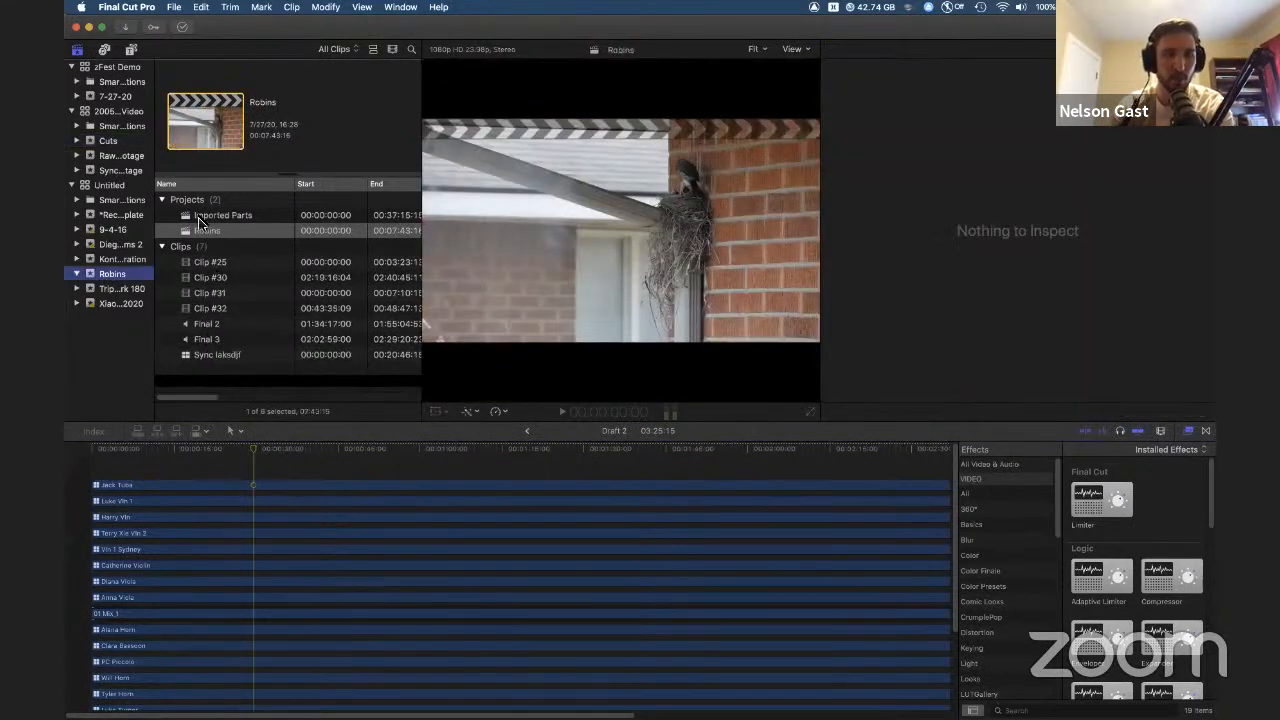
double_click(189, 231)
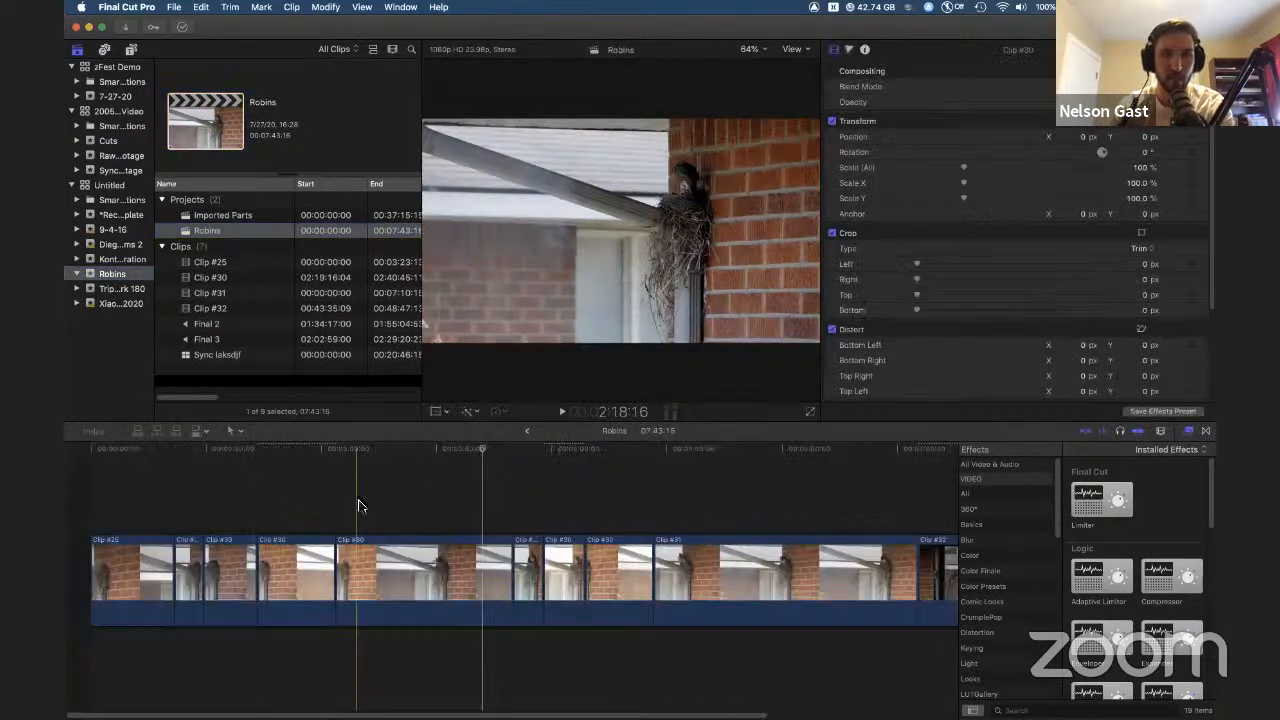
Step: Add an Export File share destination set to Computer format at 1920 x 1080 resolution
left_click(357, 509)
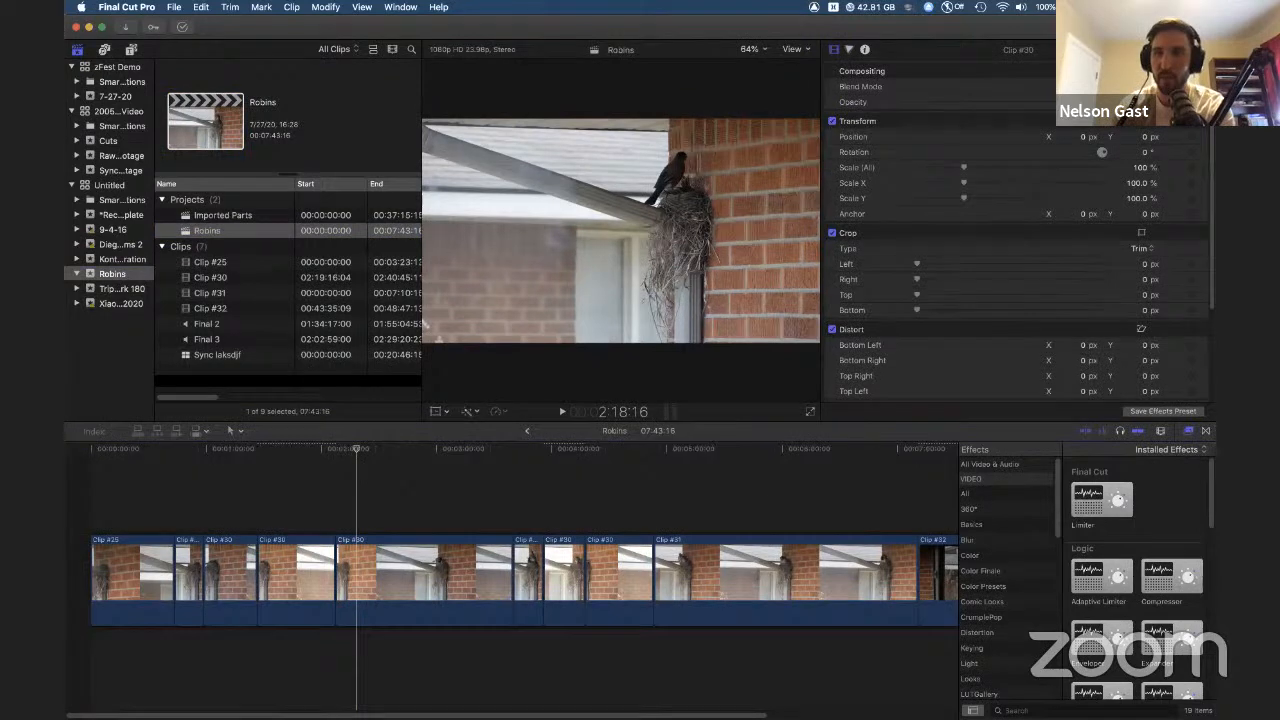
left_click(1199, 27)
left_click(1125, 83)
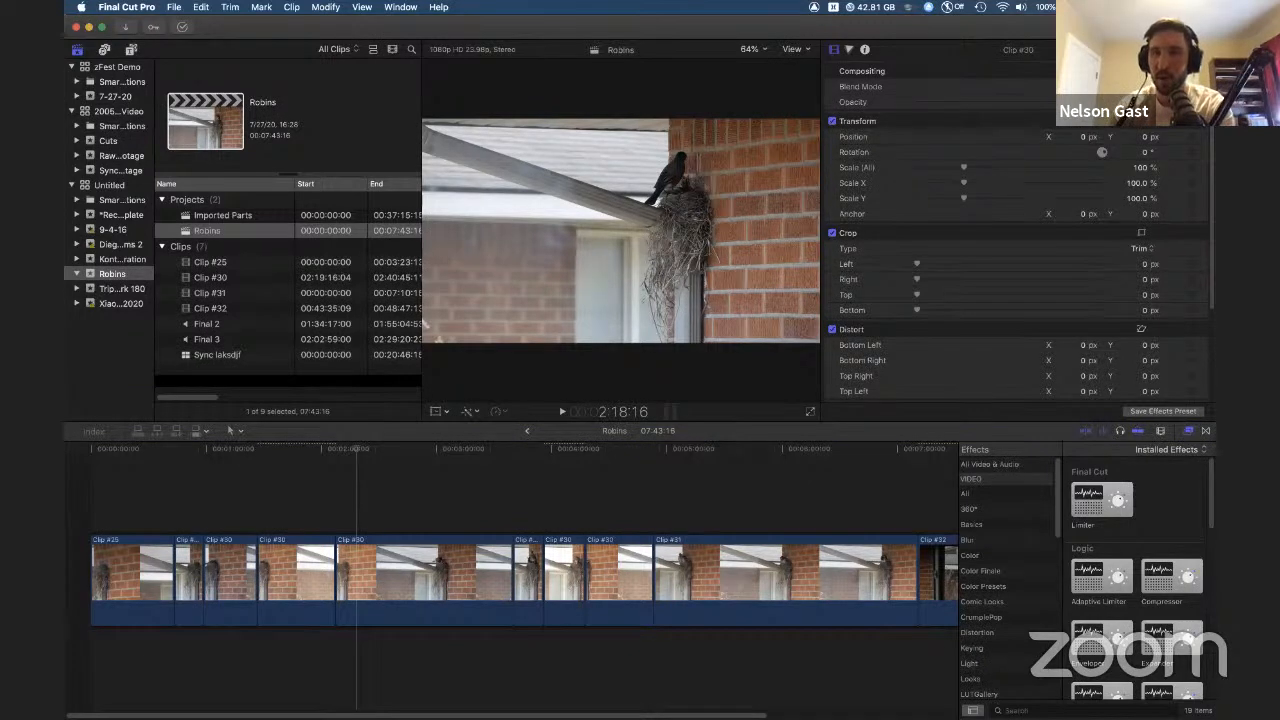
left_click(1202, 27)
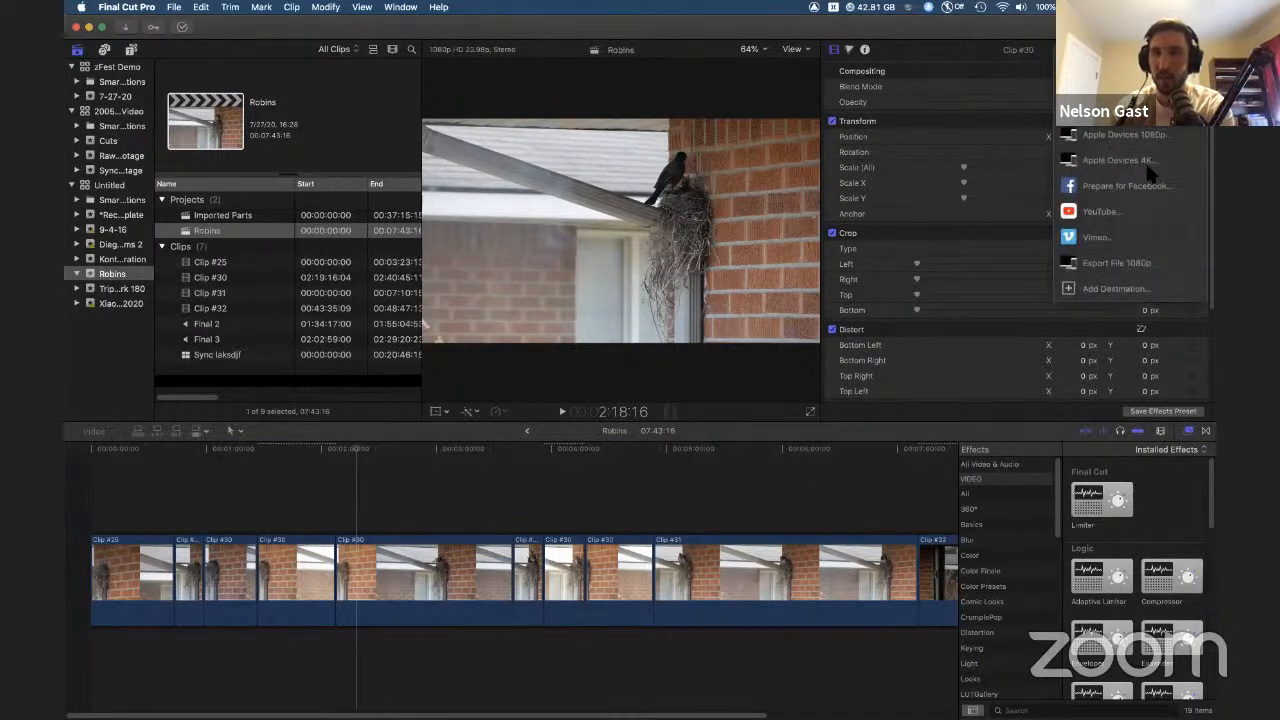
left_click(1147, 292)
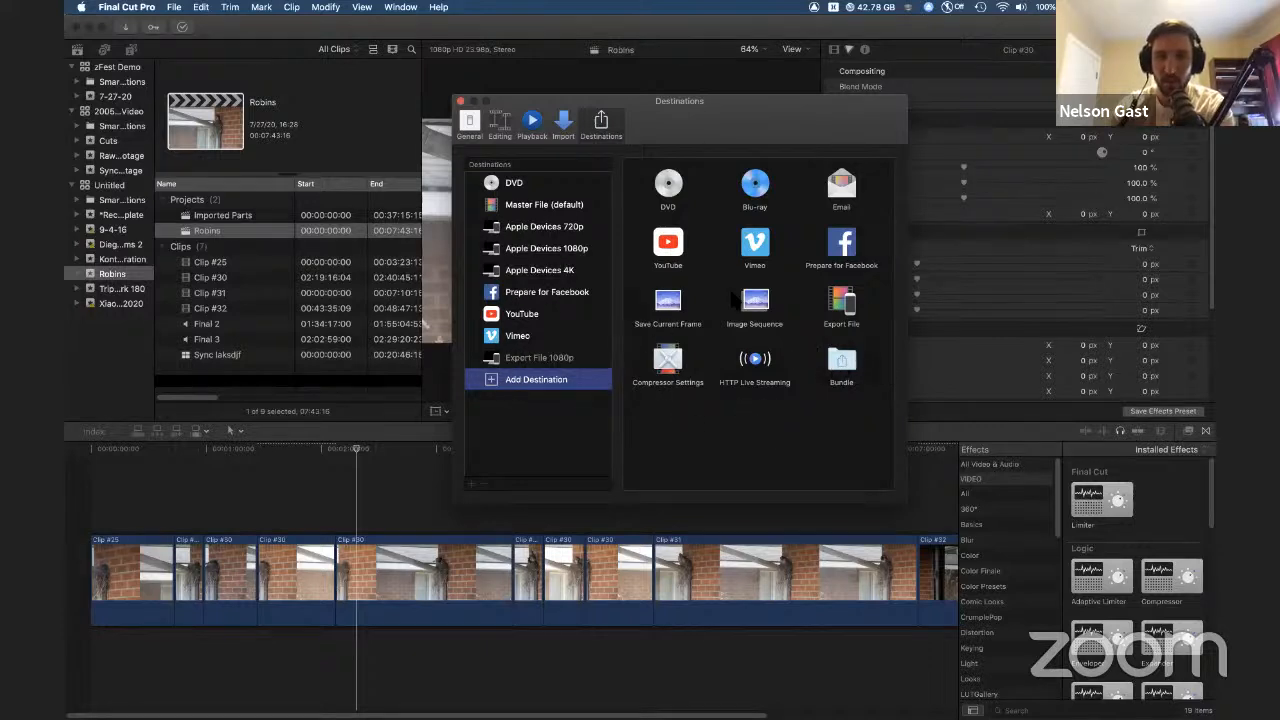
left_click_drag(810, 300, 524, 383)
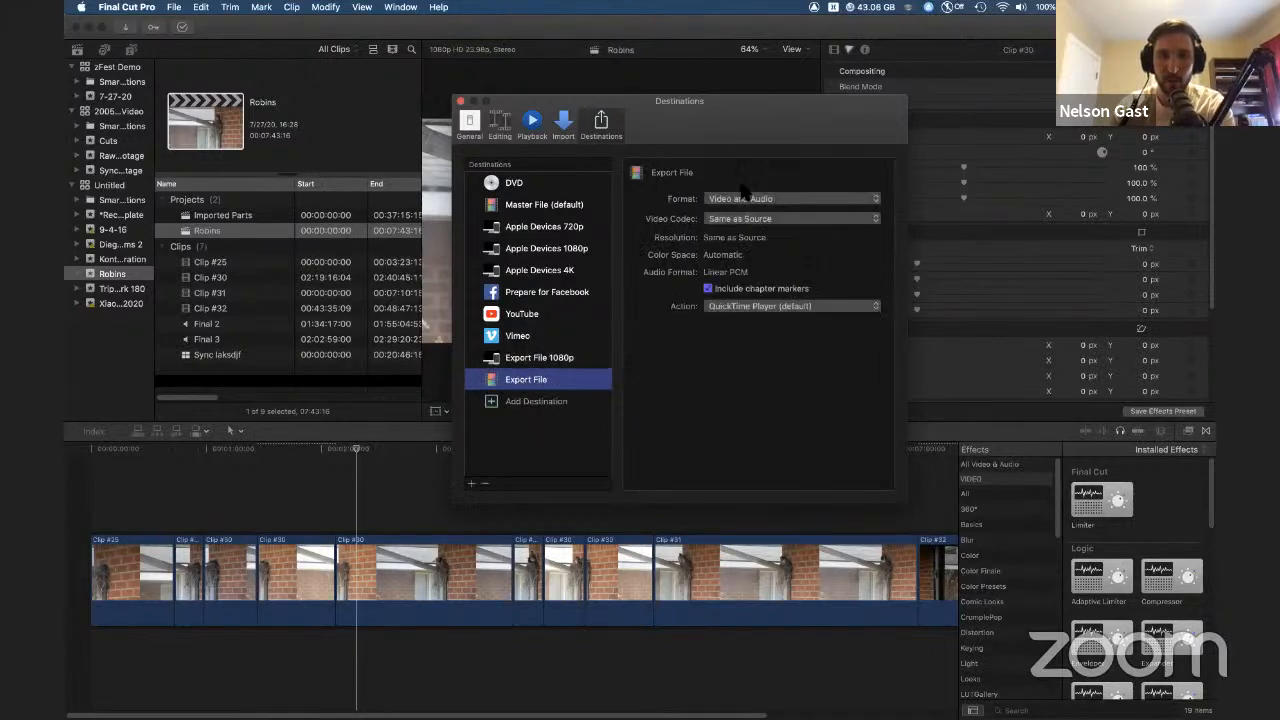
left_click(778, 199)
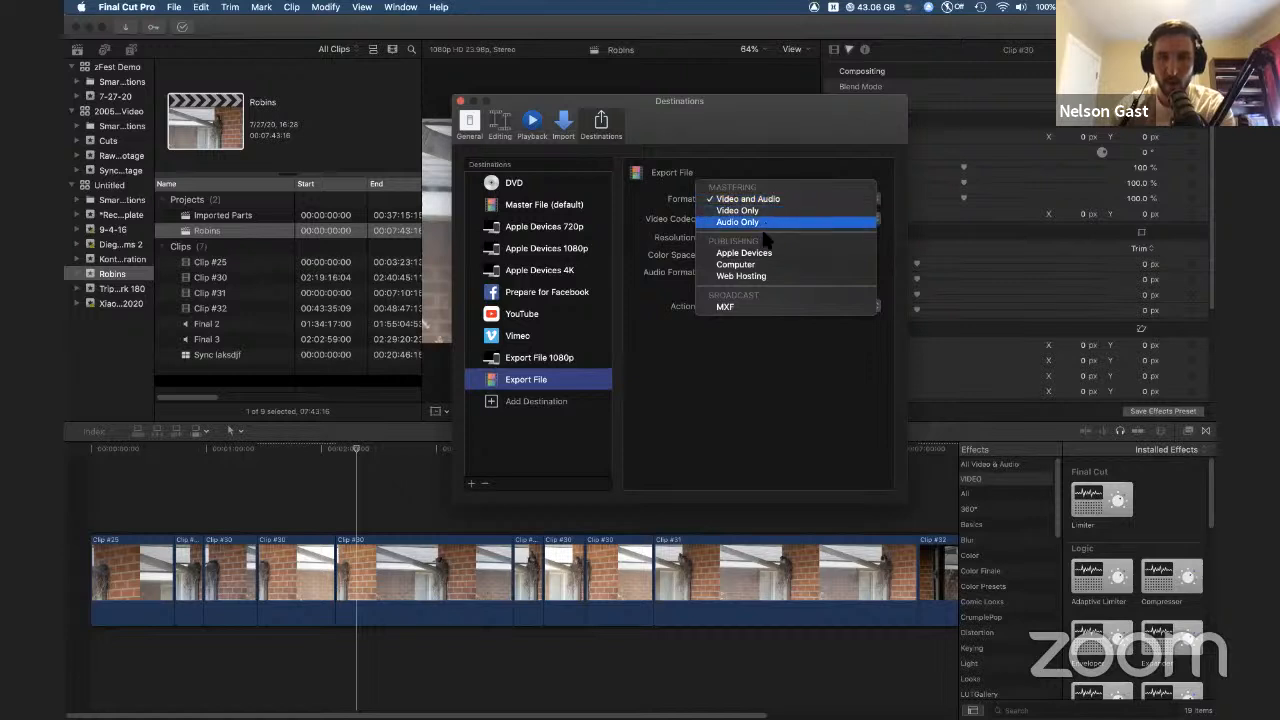
left_click(758, 265)
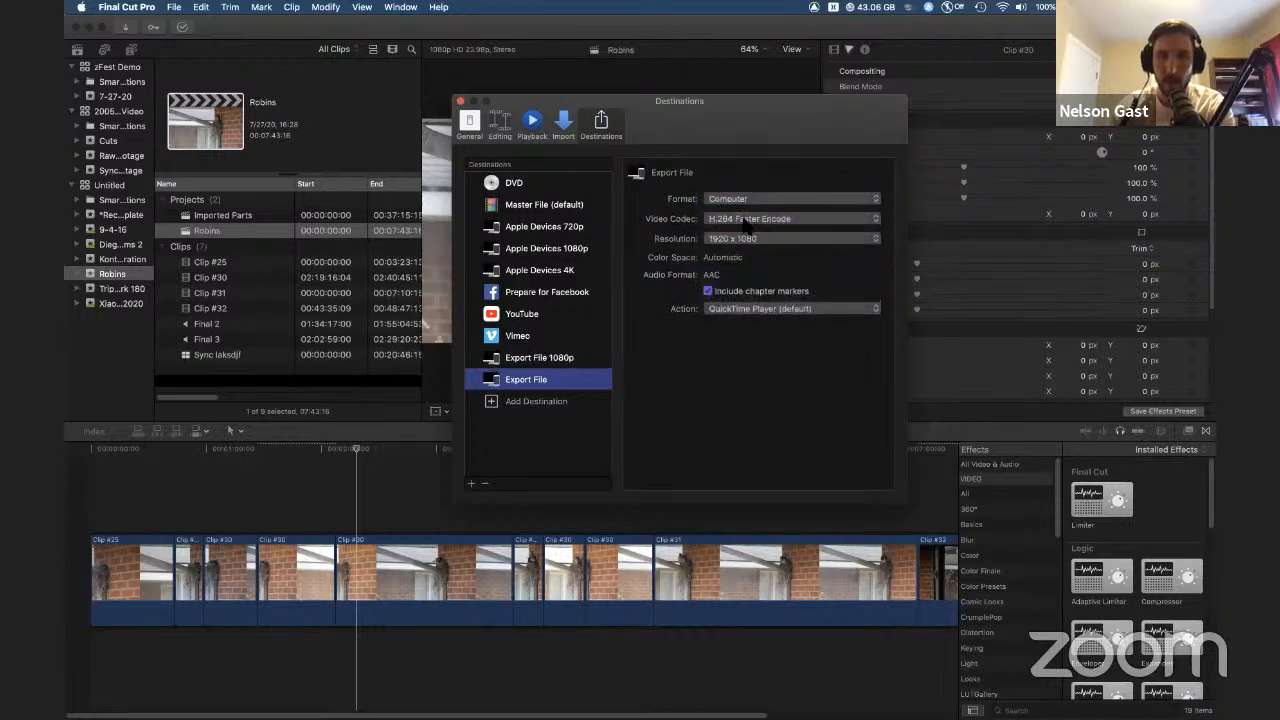
left_click(732, 238)
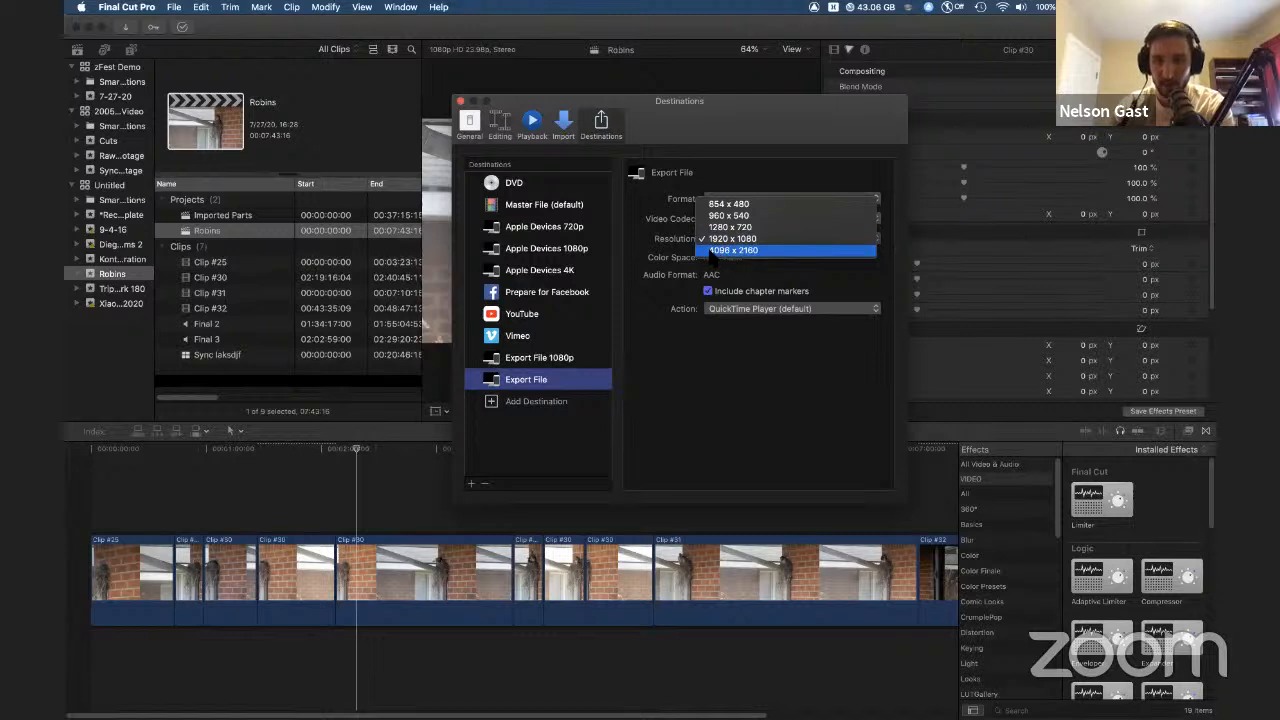
left_click(735, 239)
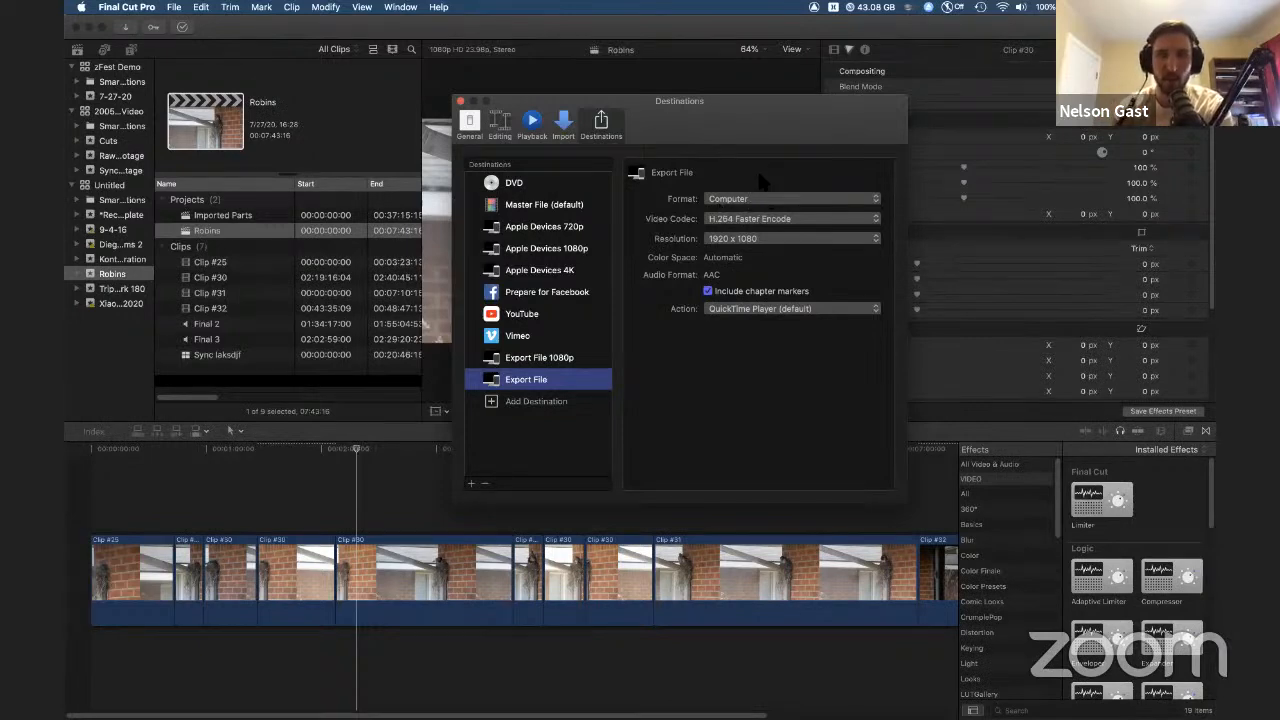
Step: Add a second Export File destination with Computer format and close the Destinations window
left_click(520, 401)
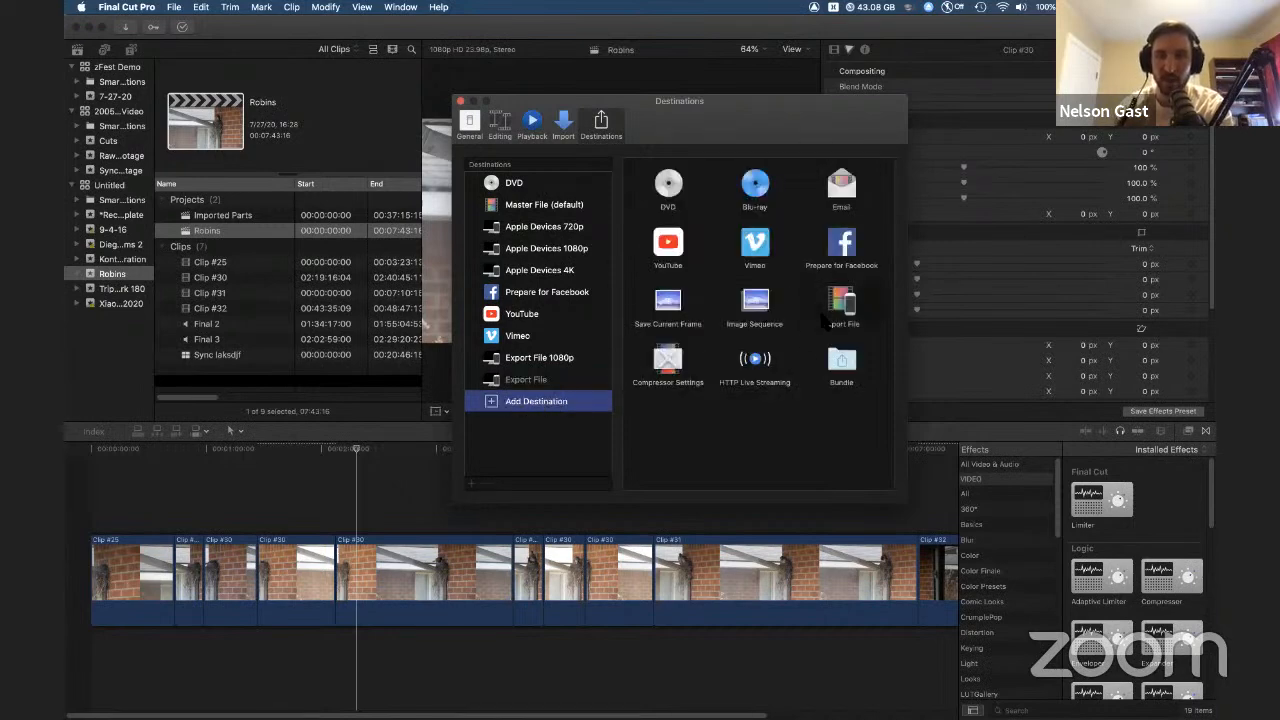
double_click(836, 318)
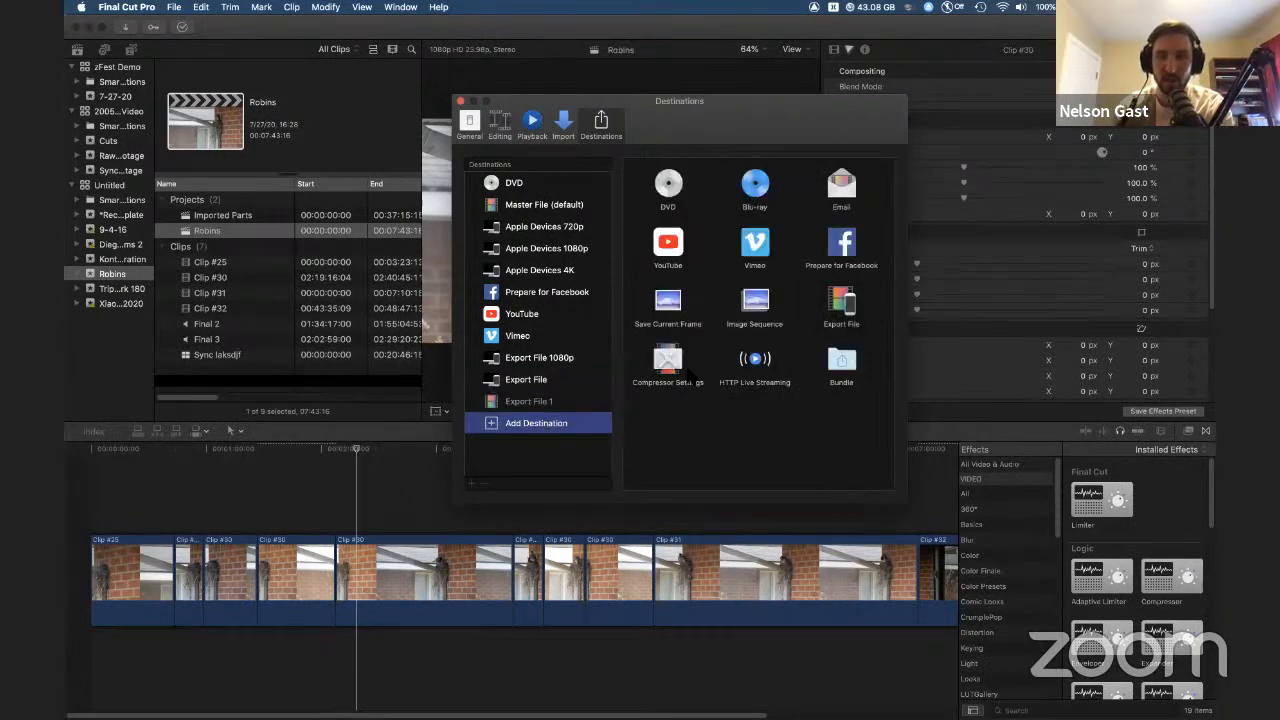
left_click(707, 198)
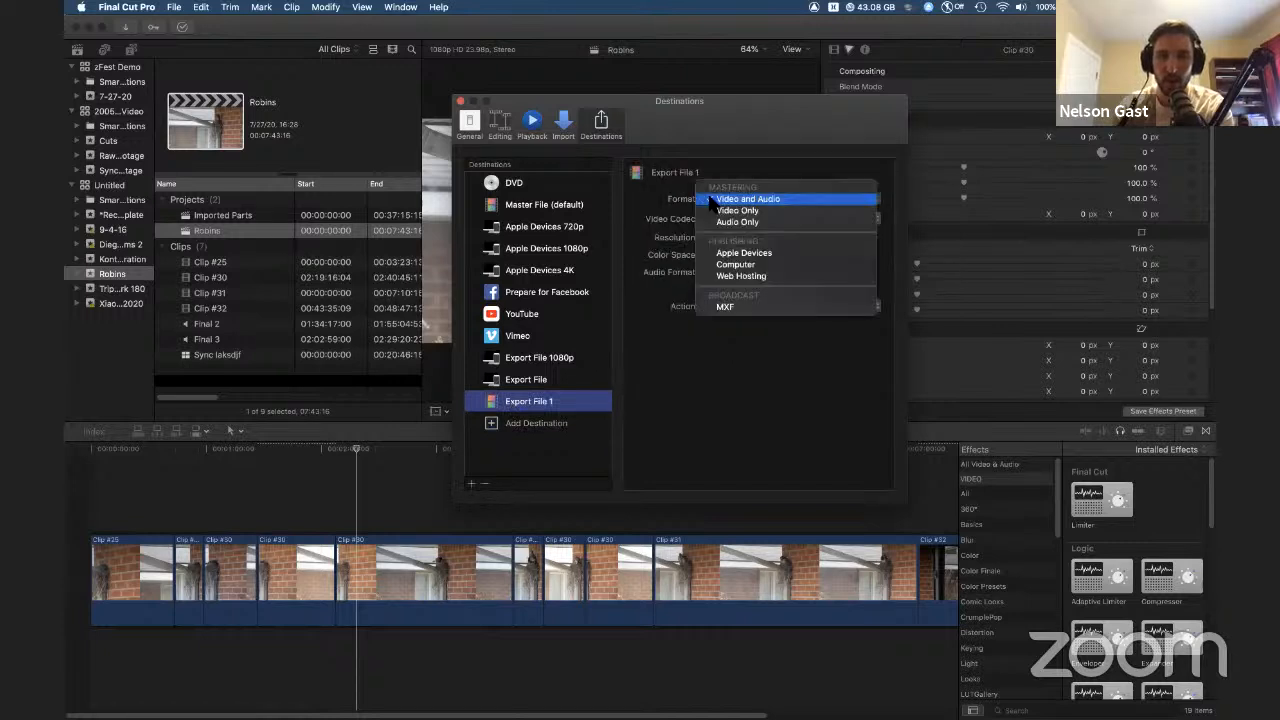
left_click(745, 265)
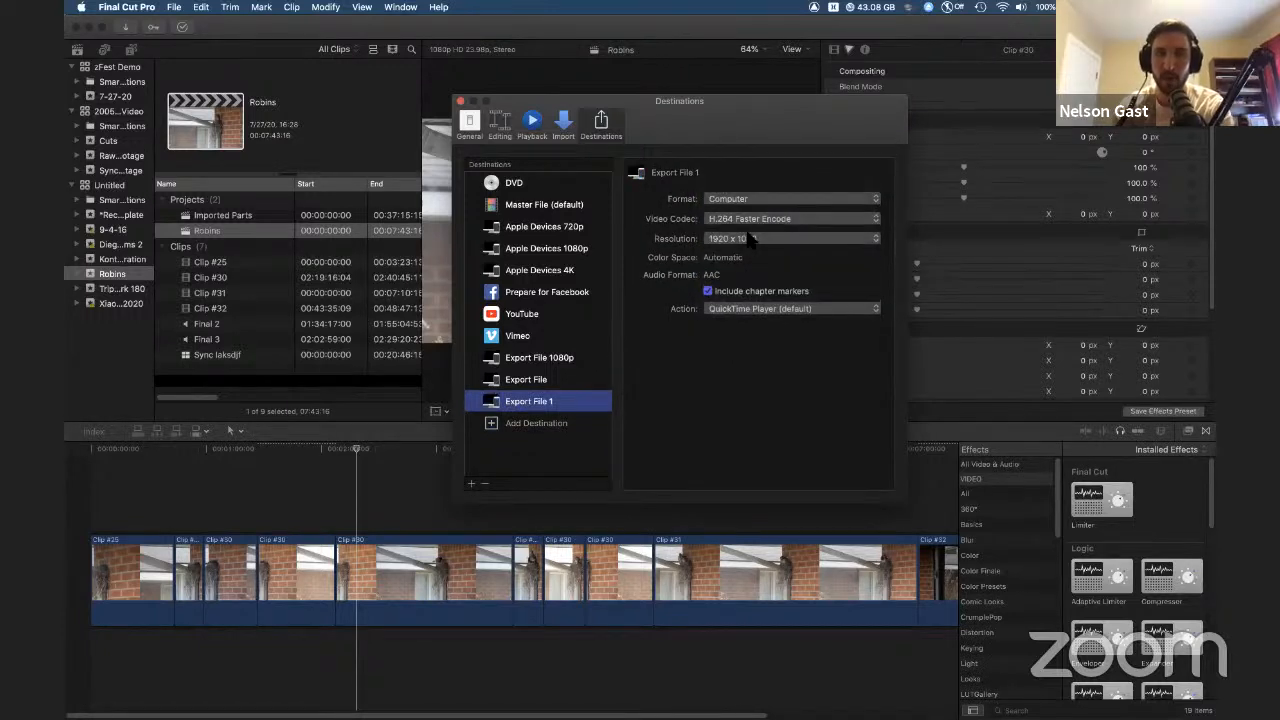
left_click(461, 102)
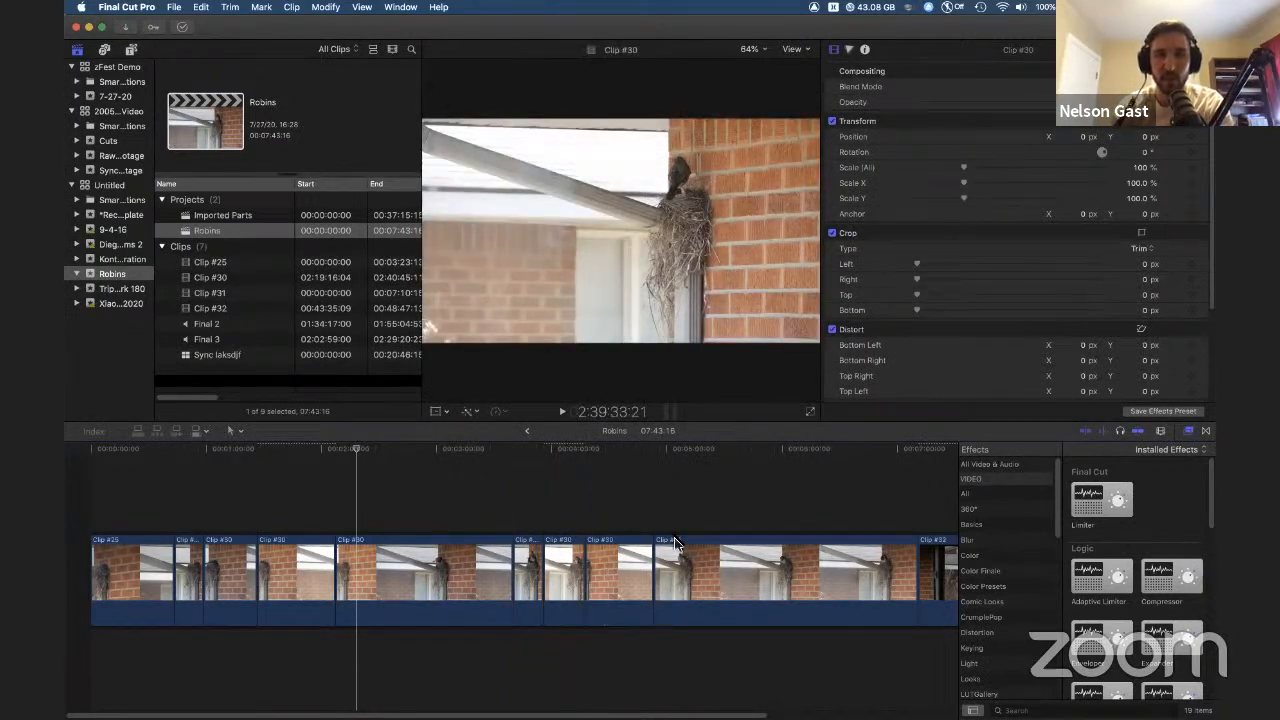
Step: Open Preferences and review the General, Editing and Import panes, then close them
left_click(726, 513)
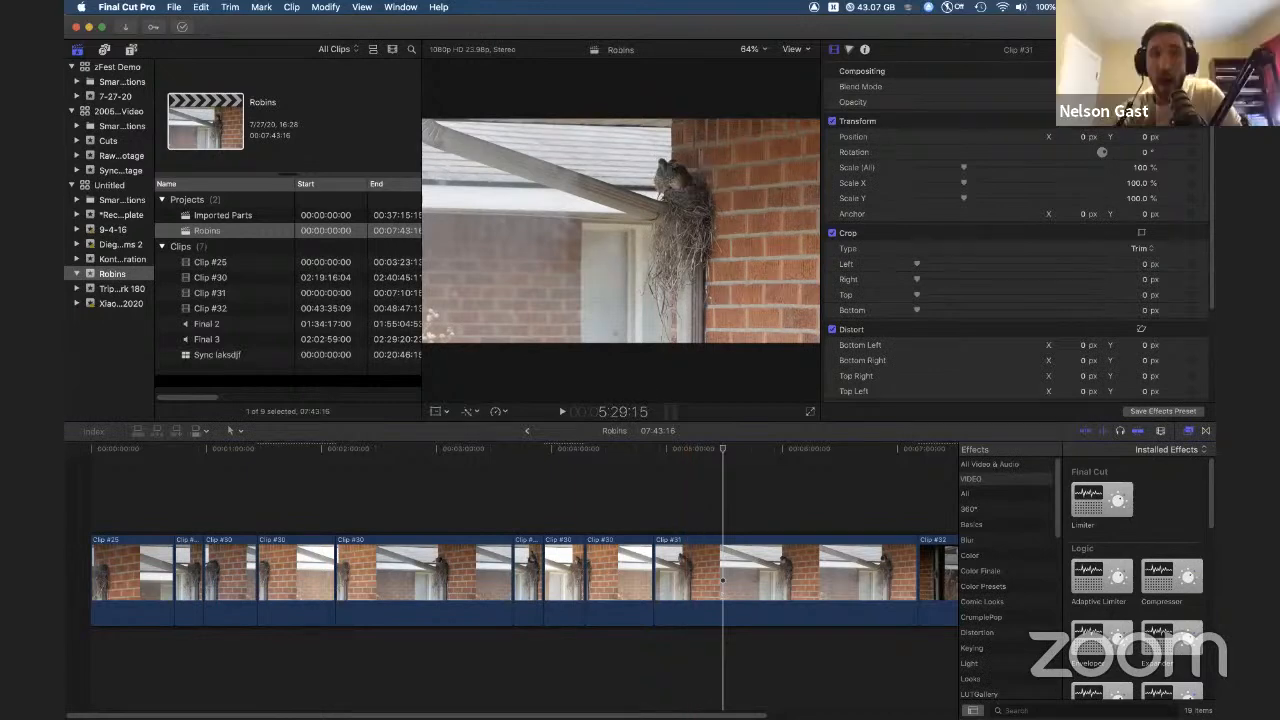
left_click(127, 7)
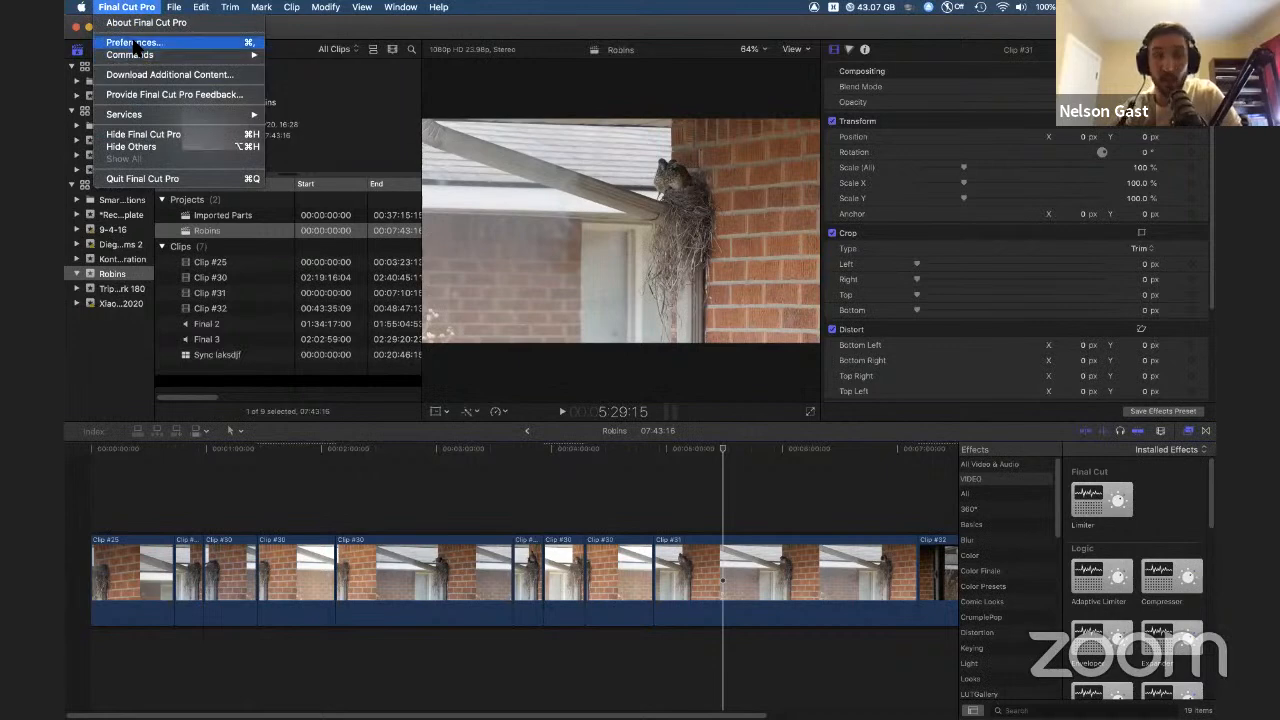
left_click(133, 43)
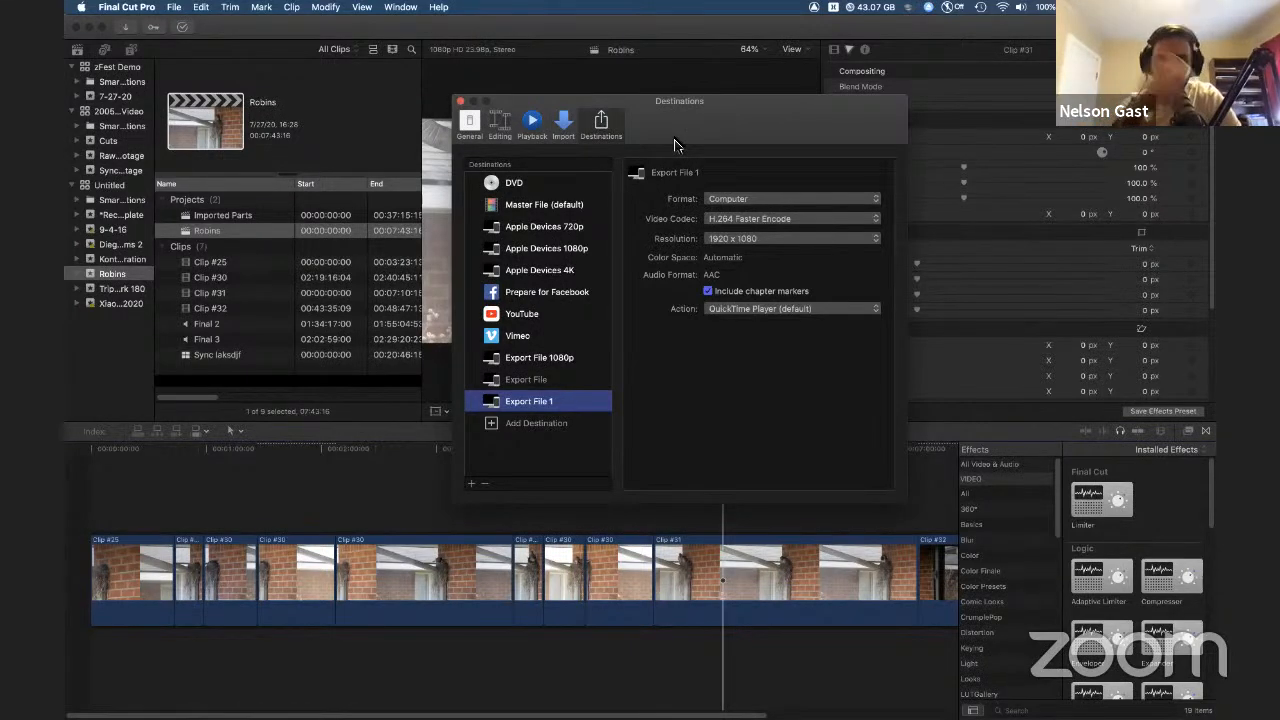
left_click(466, 132)
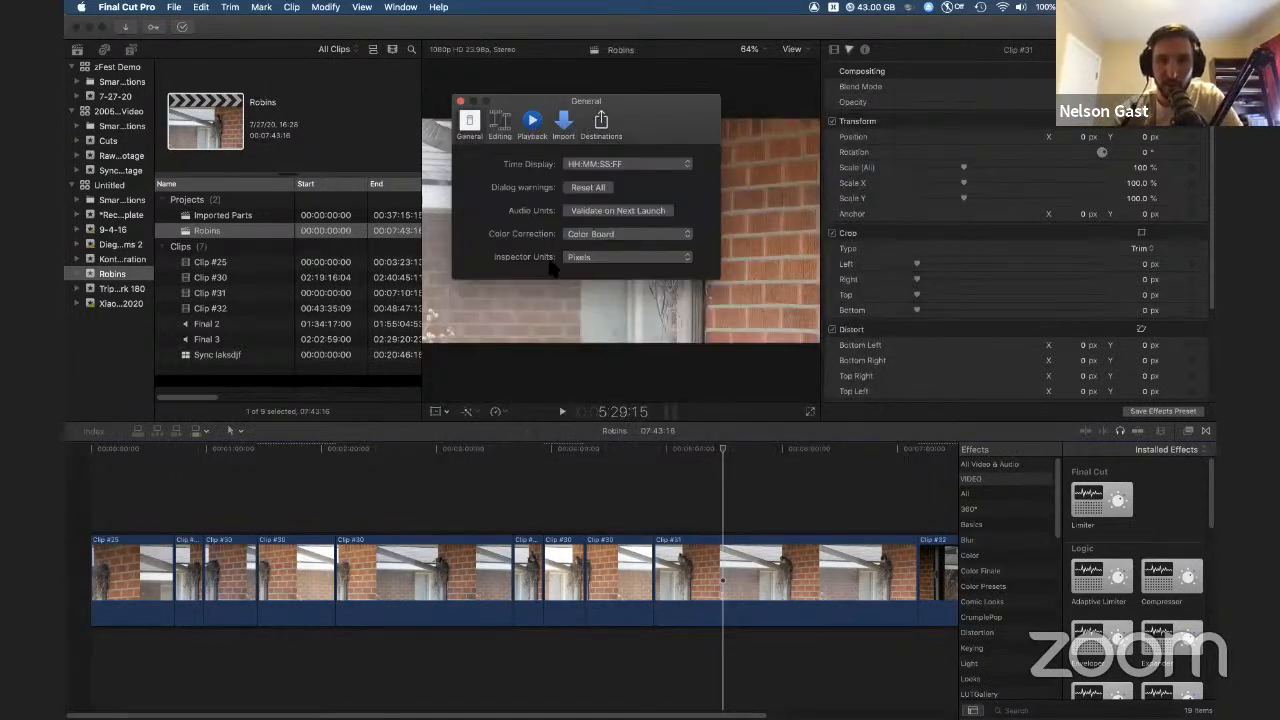
left_click(503, 127)
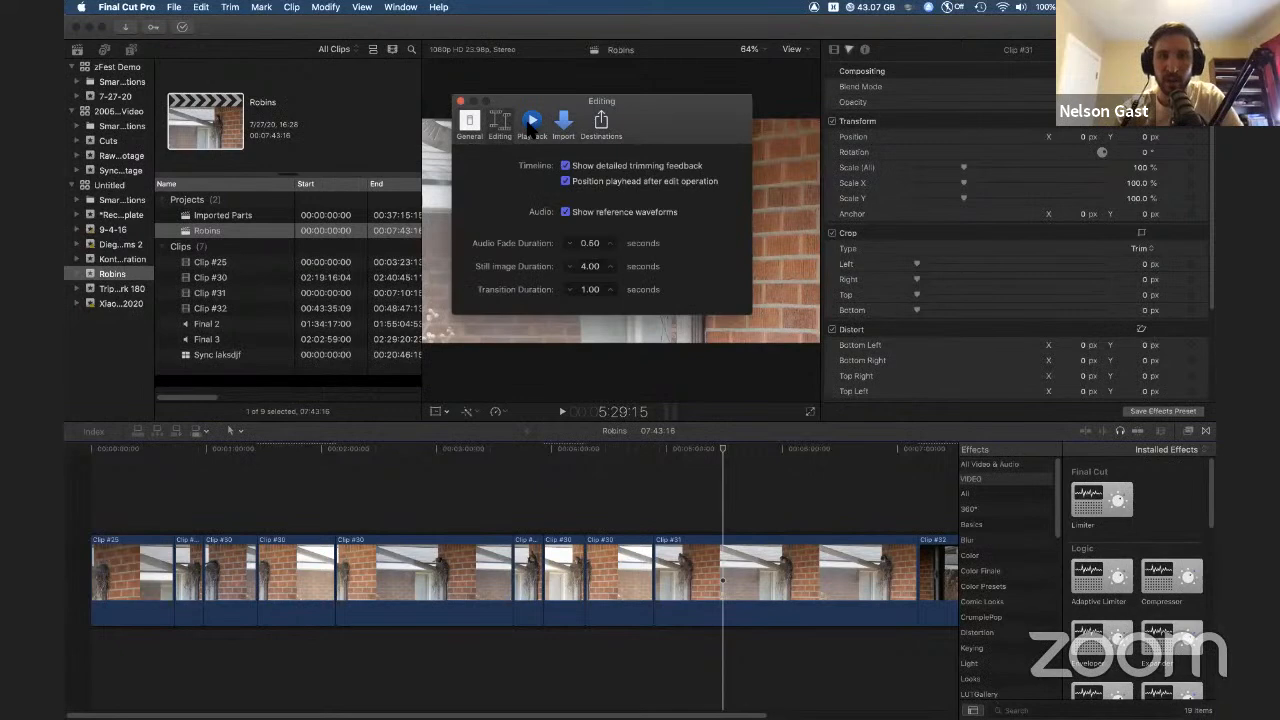
left_click(564, 124)
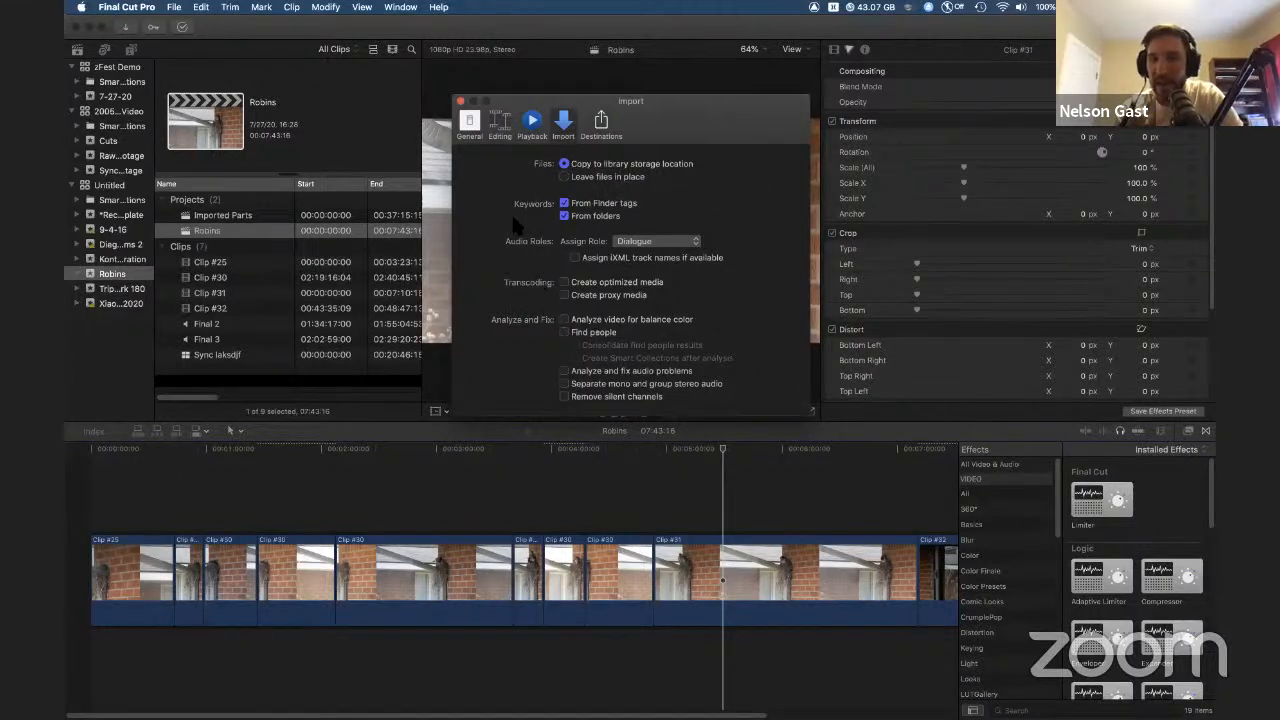
left_click(459, 101)
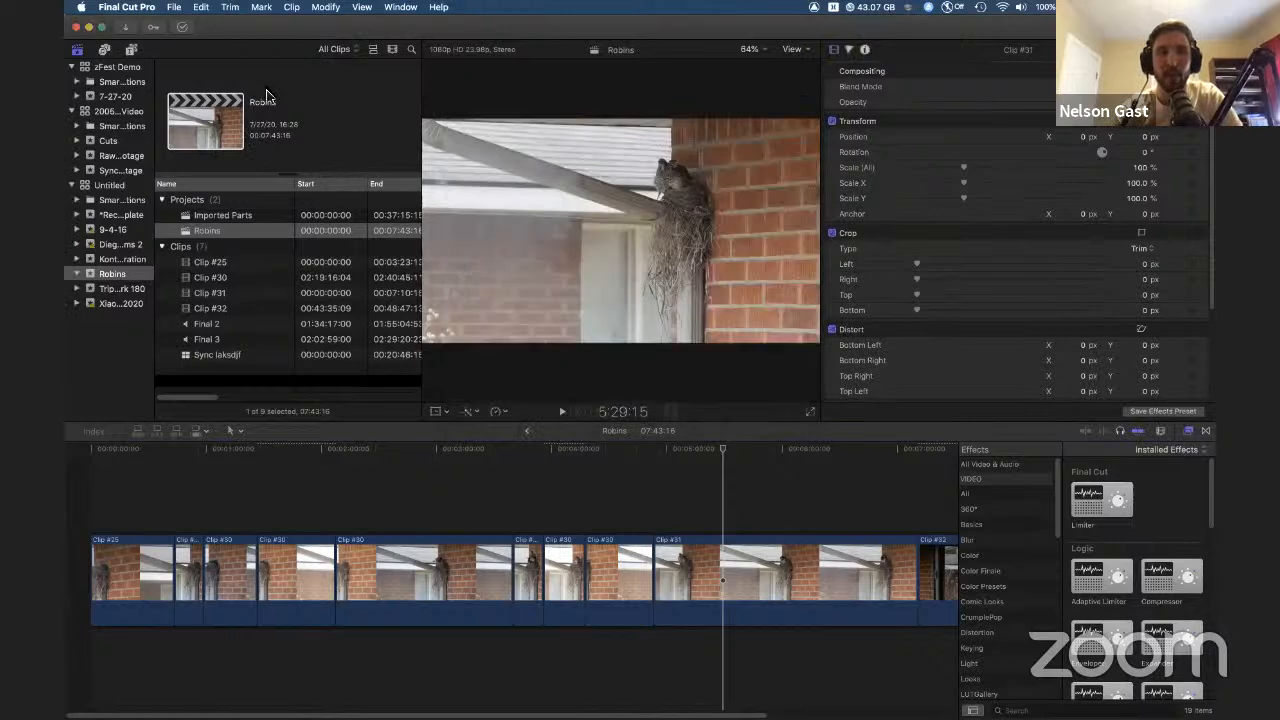
Step: Open the Media Import window
left_click(174, 7)
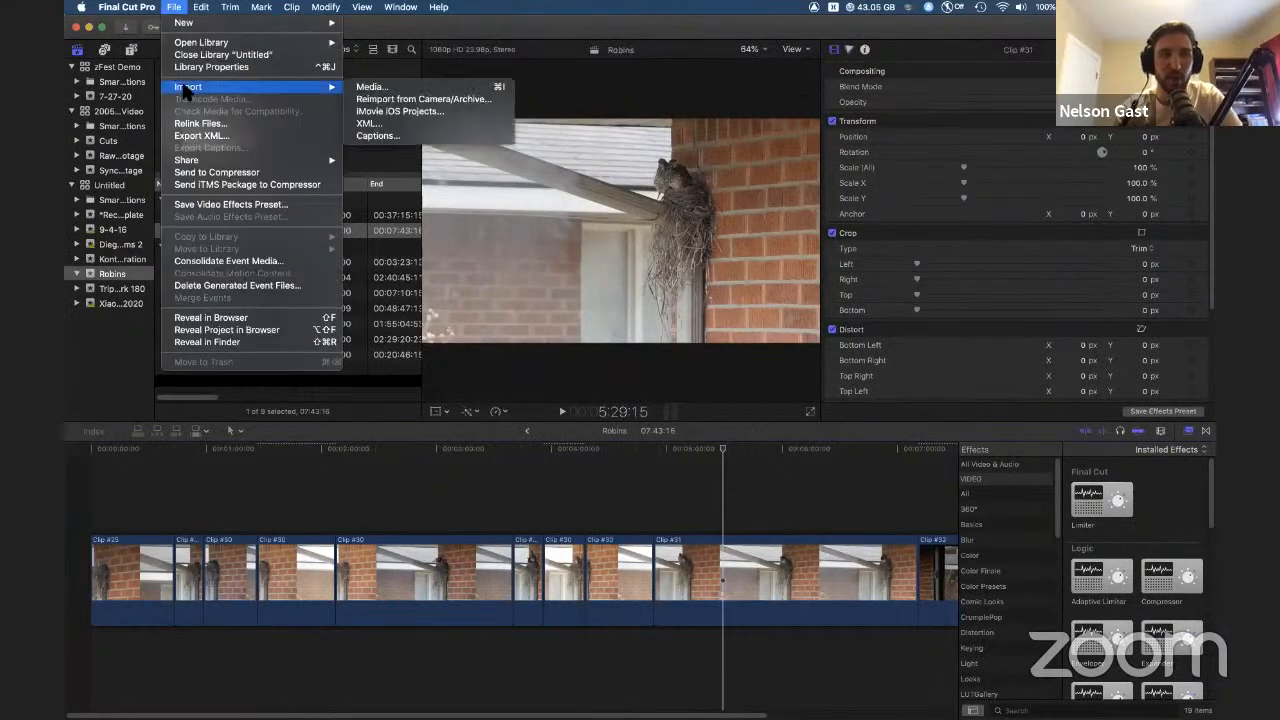
left_click(728, 110)
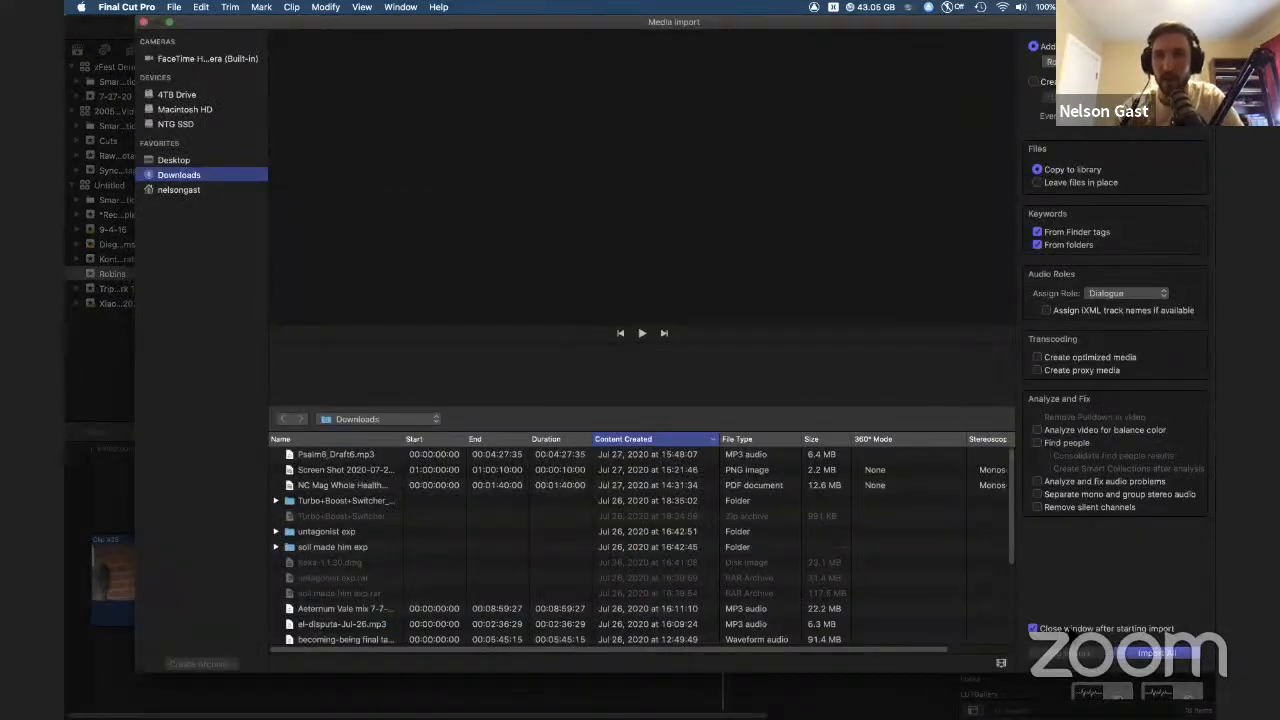
Step: Close the Media Import window without importing anything
left_click(144, 22)
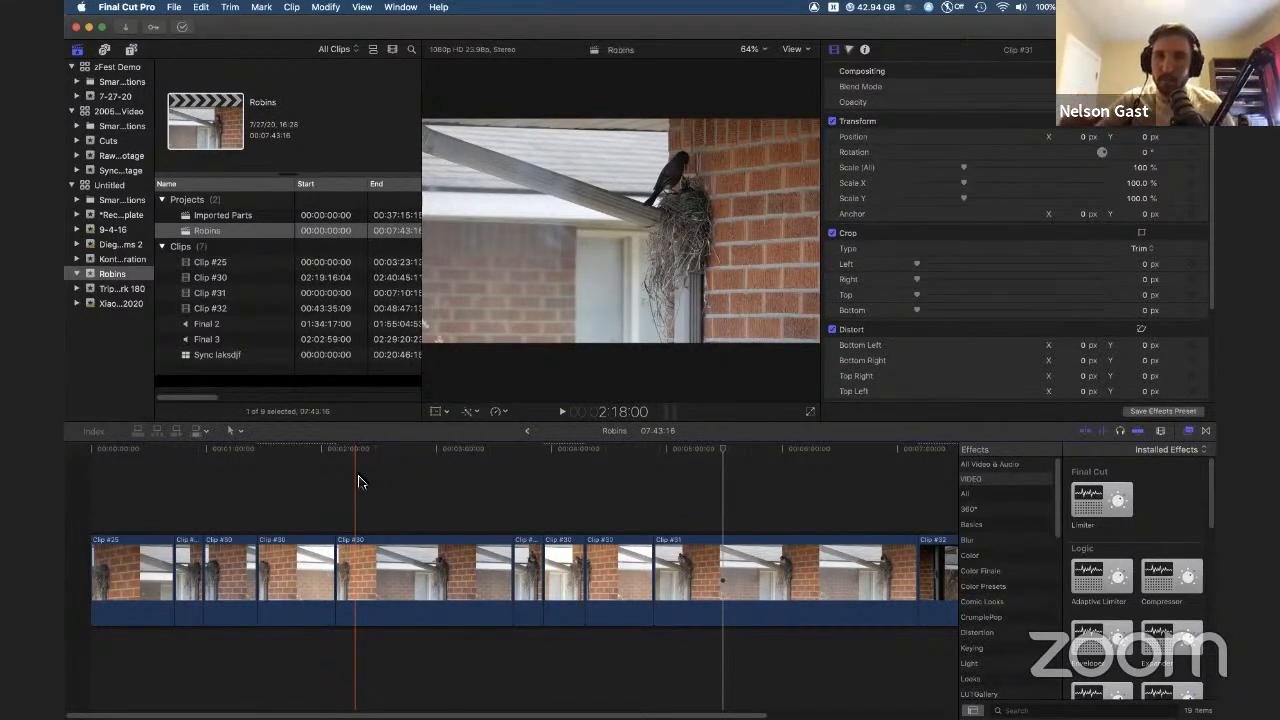
mouse_move(80, 715)
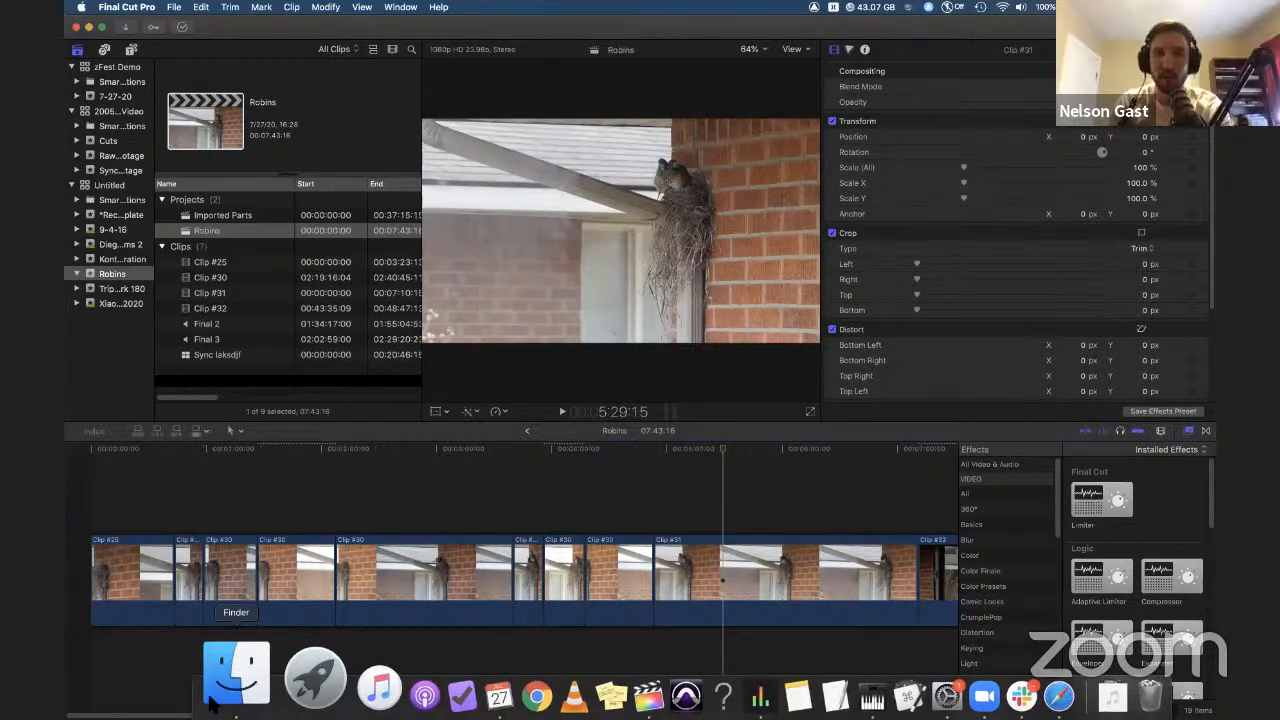
left_click(211, 703)
left_click(925, 250)
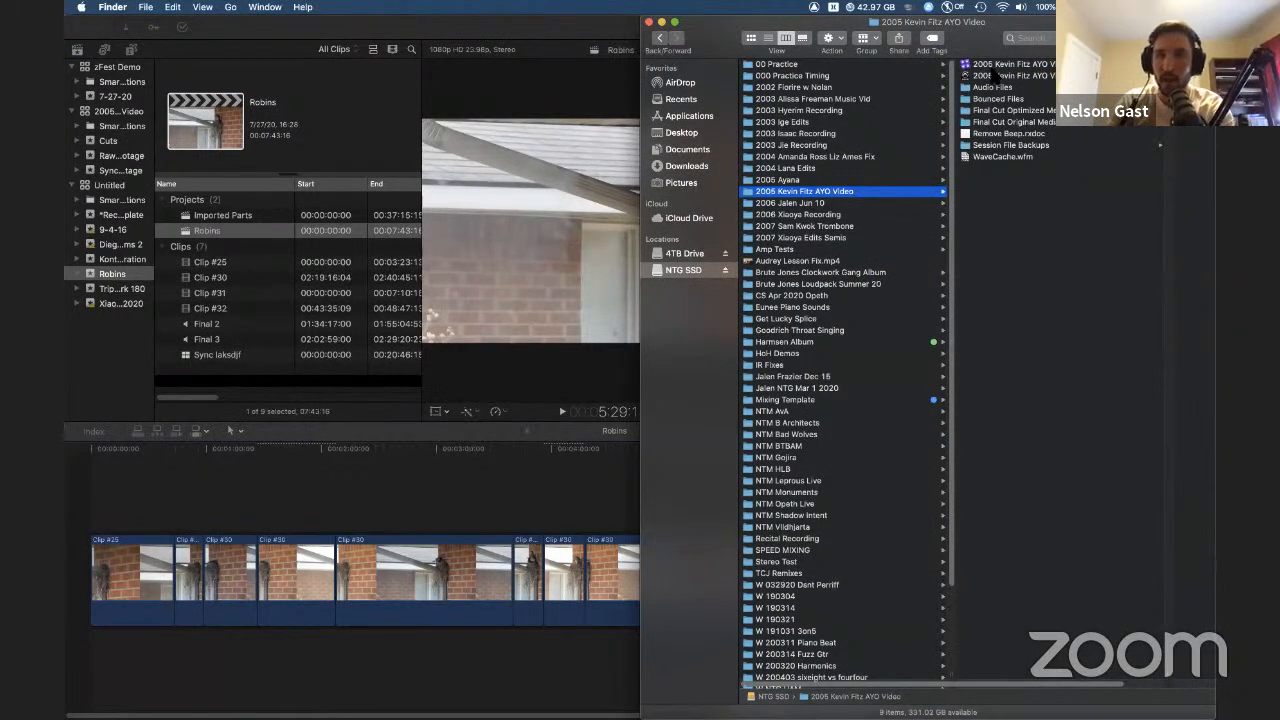
left_click(968, 66)
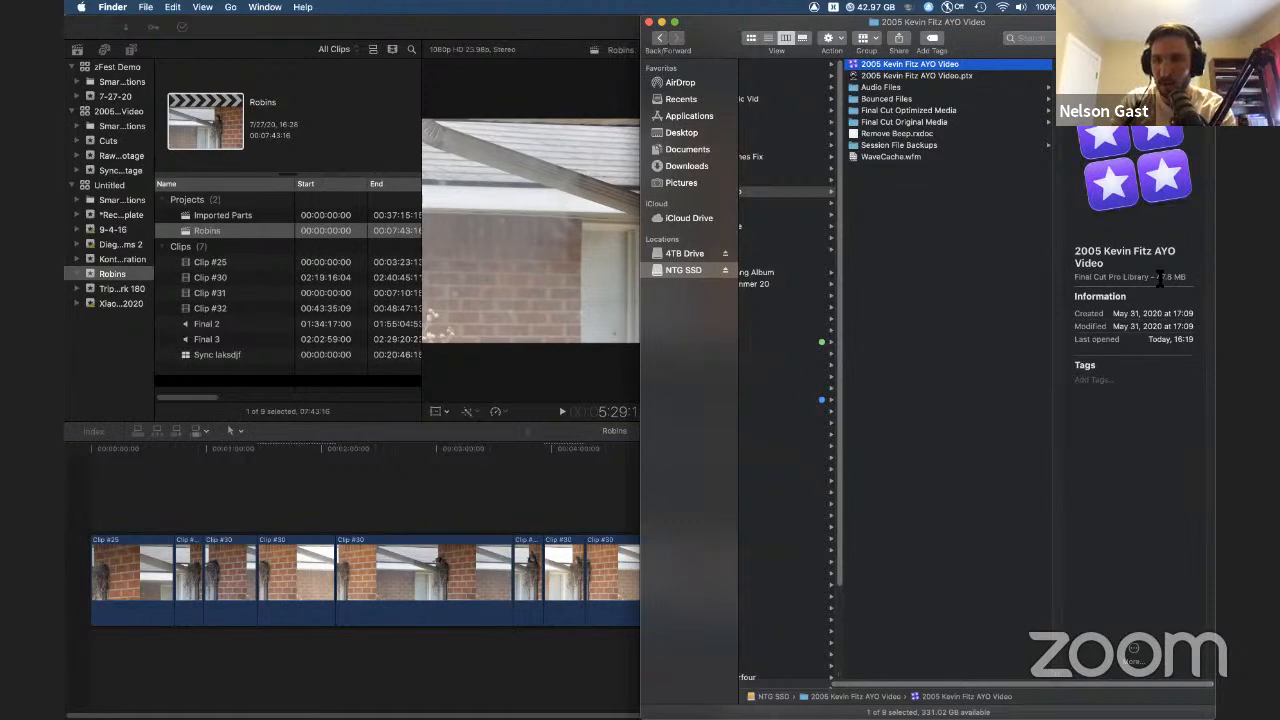
left_click(890, 119)
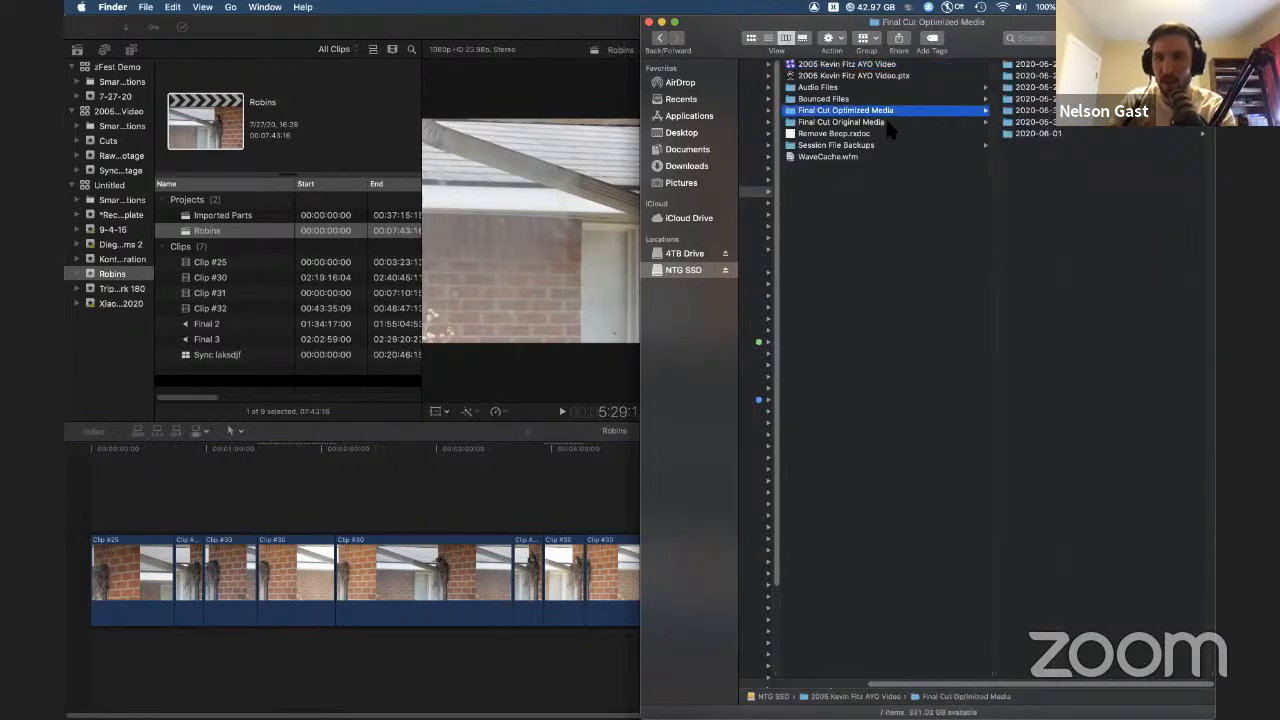
left_click(906, 212)
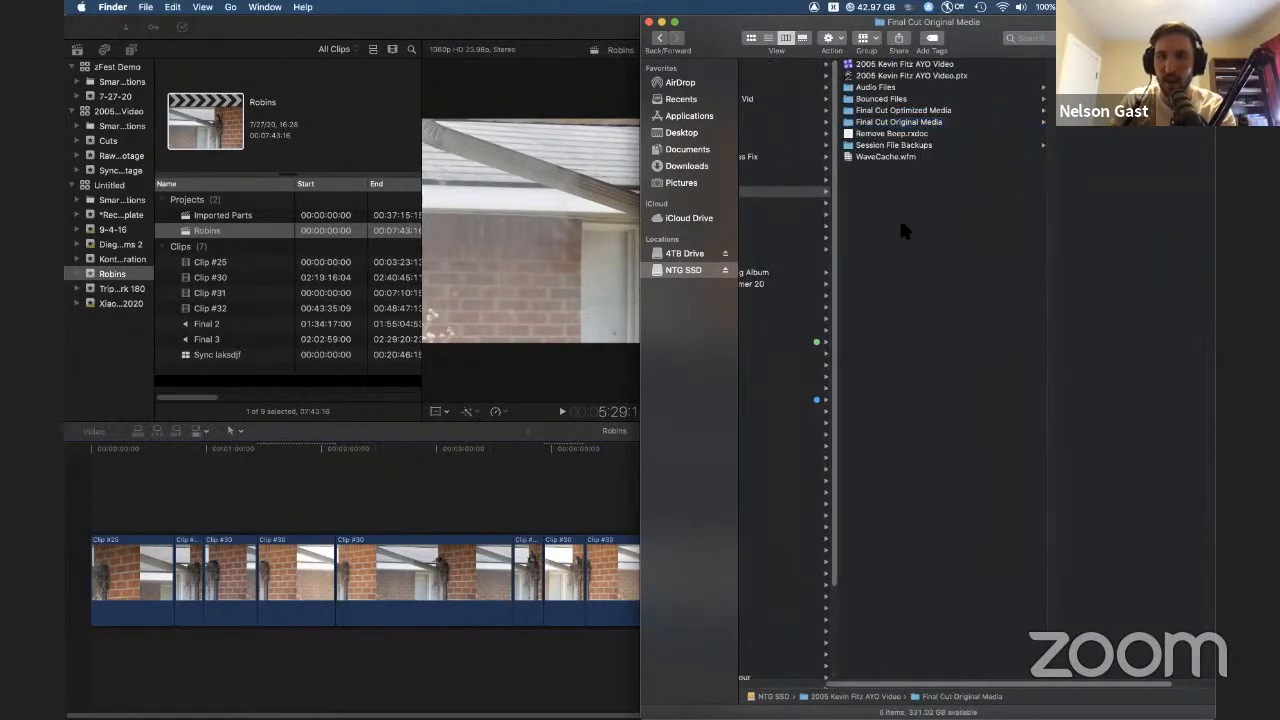
left_click(678, 131)
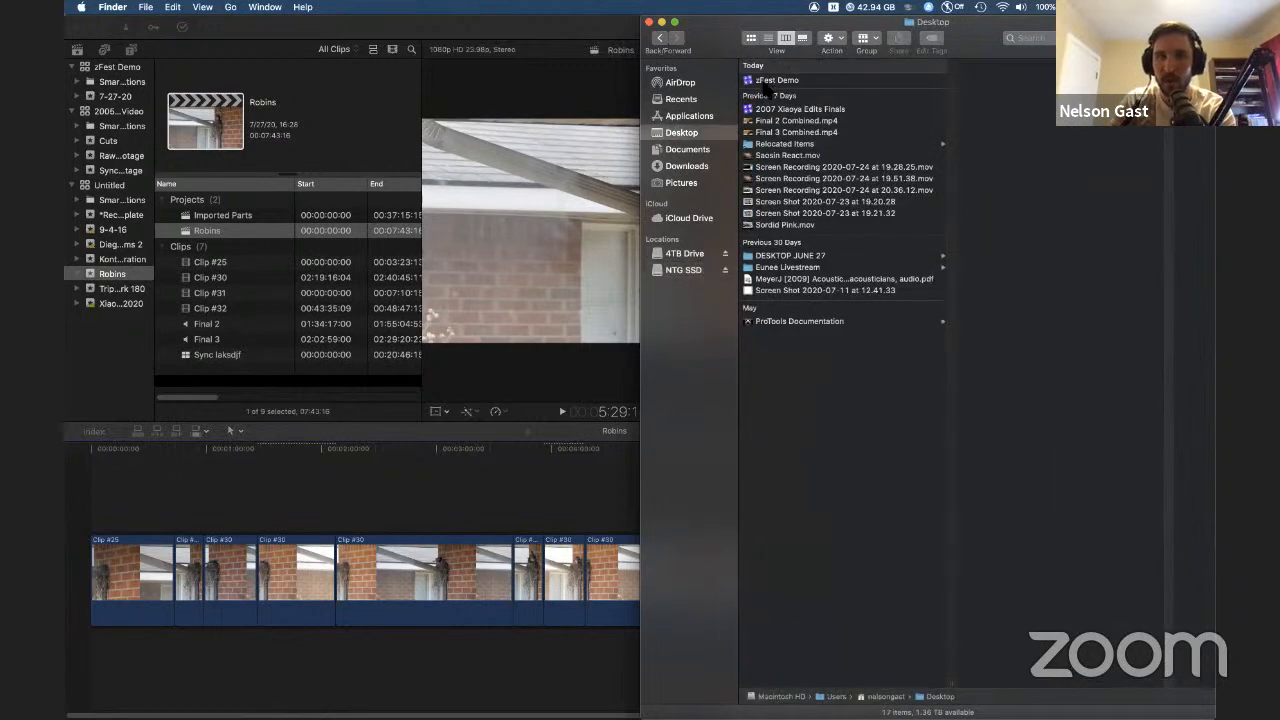
left_click(772, 80)
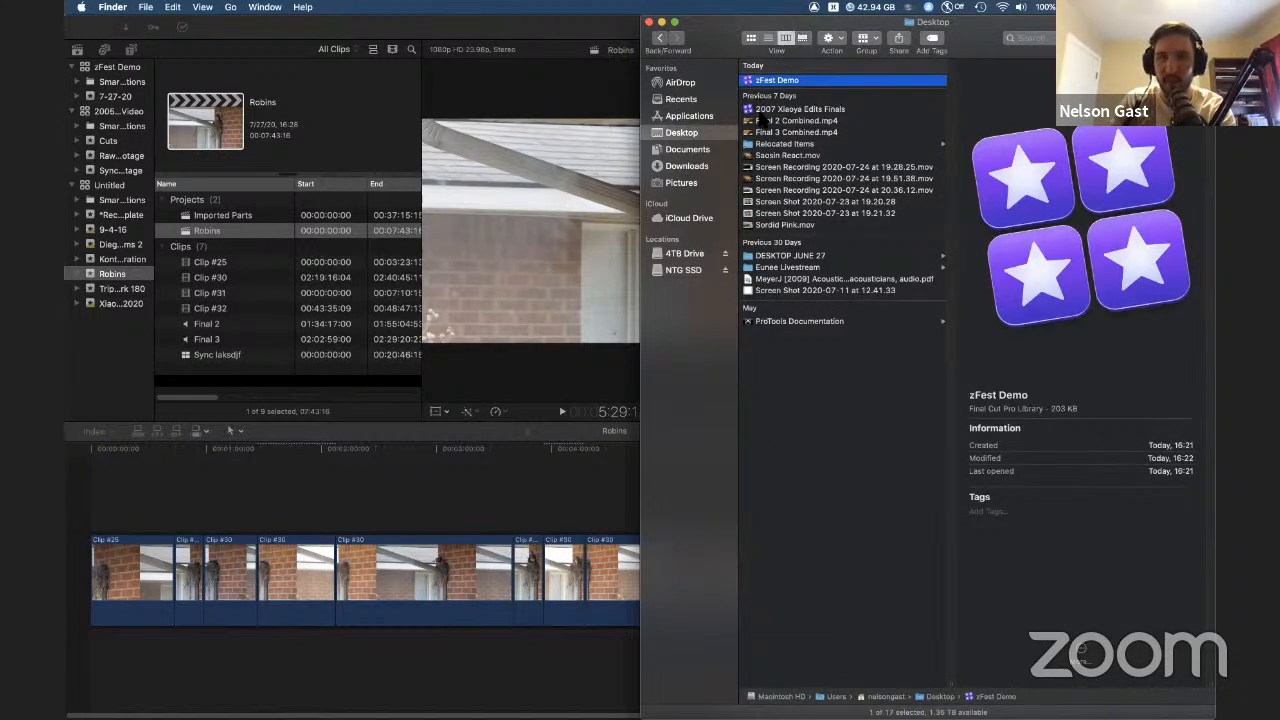
left_click(766, 109)
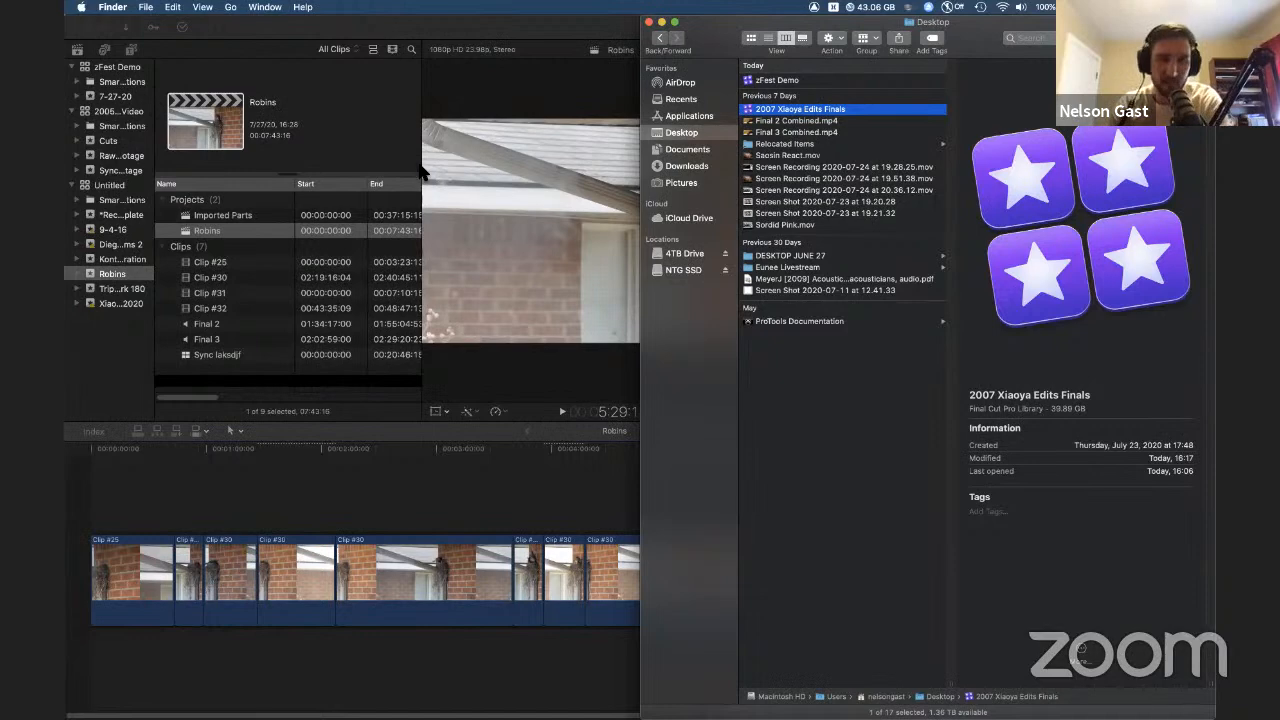
Step: Show all open windows and bring up the Final Cut Pro X free trial page in Safari
left_click(385, 132)
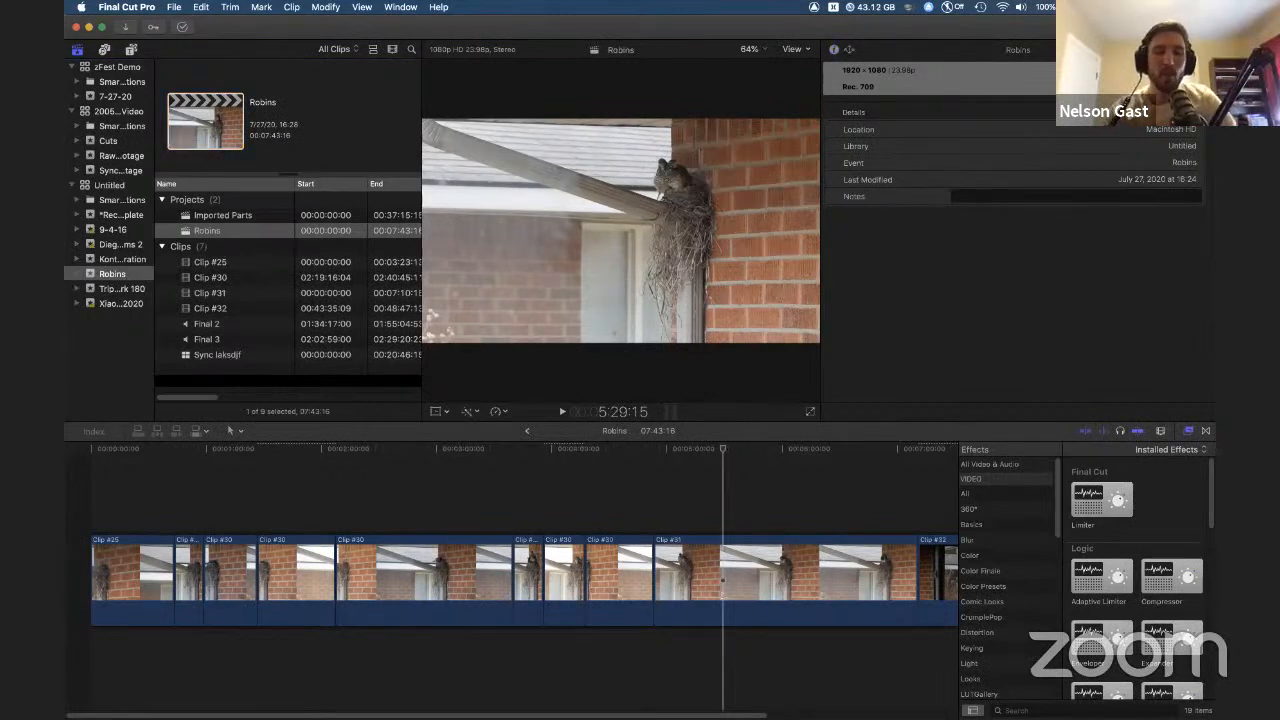
left_click(400, 489)
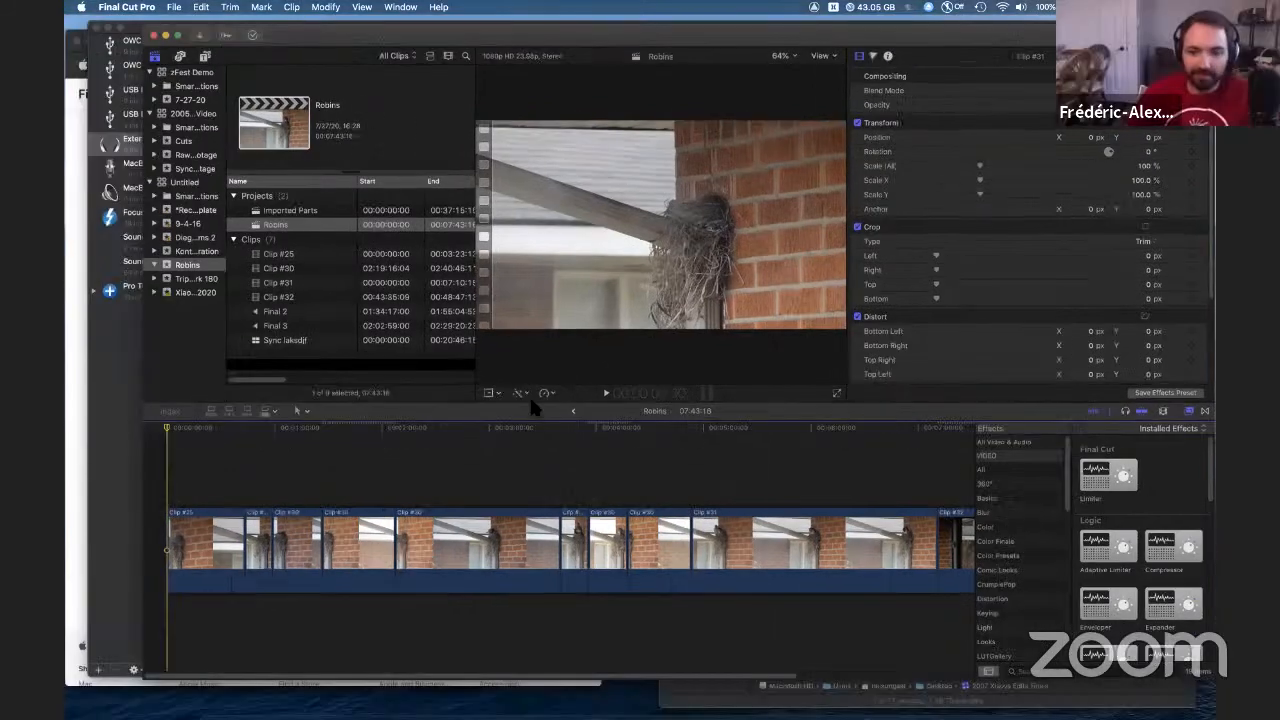
key("ctrl+Up")
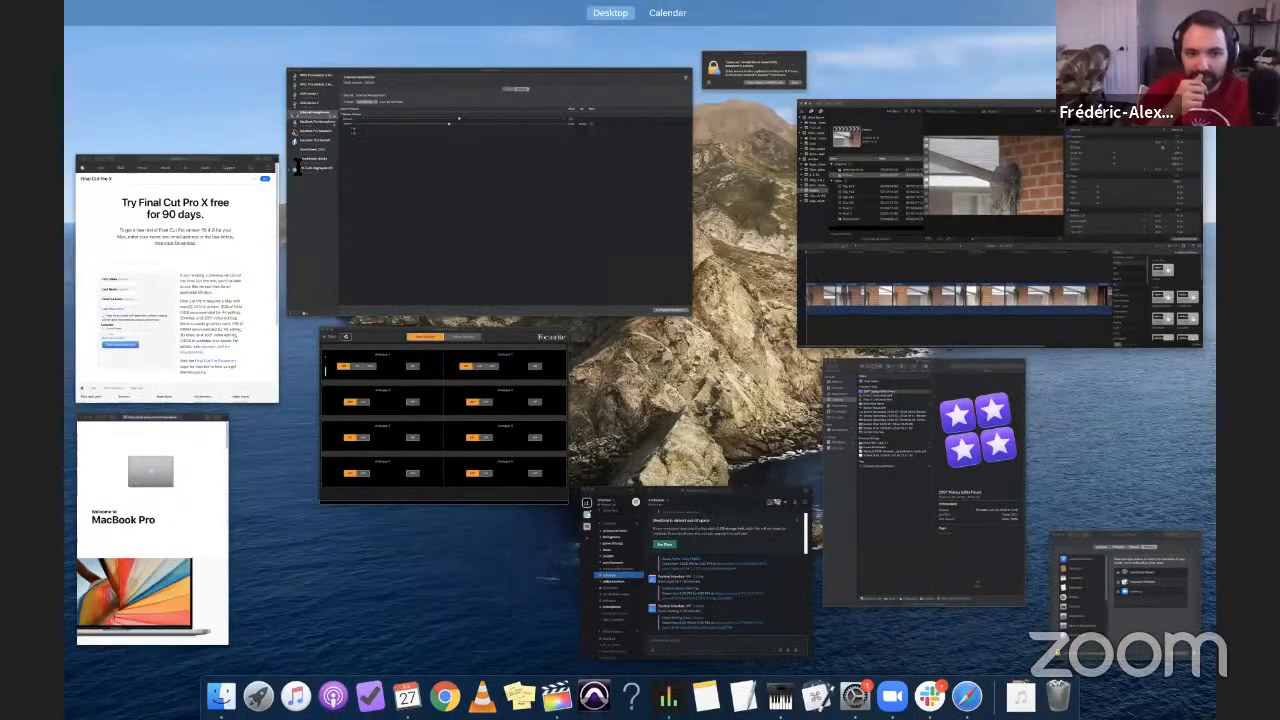
left_click(258, 188)
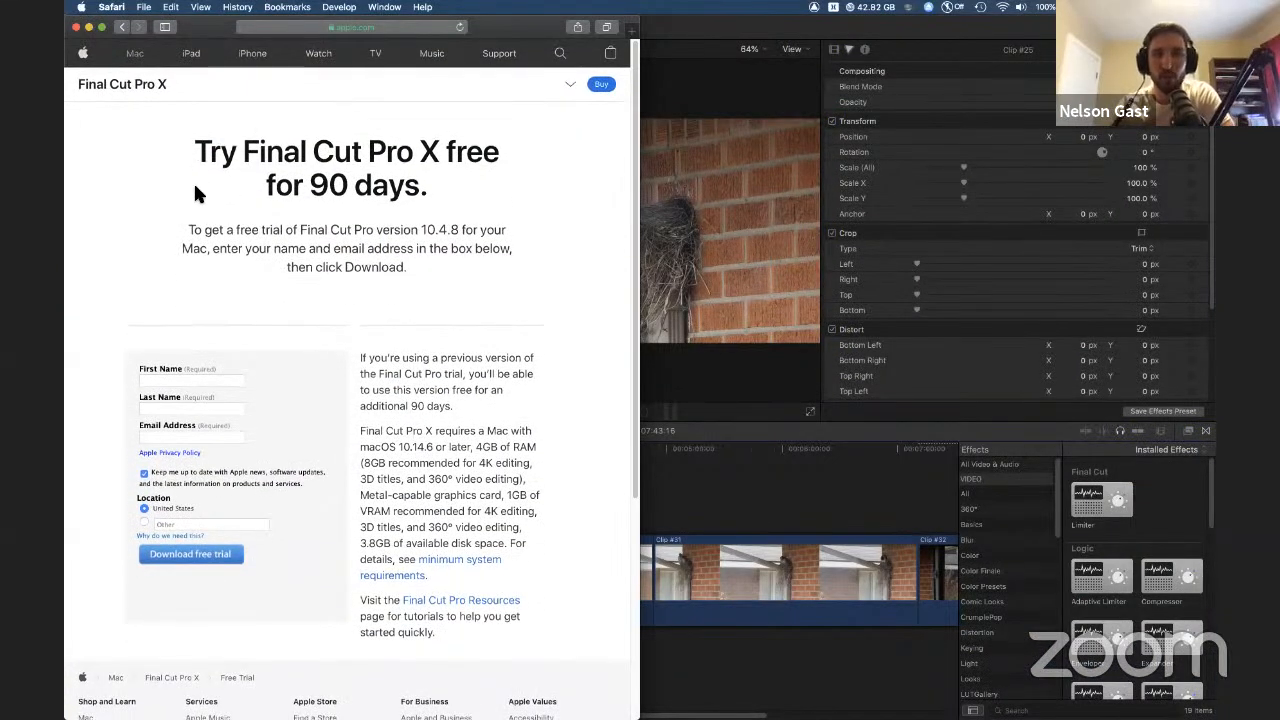
left_click(893, 175)
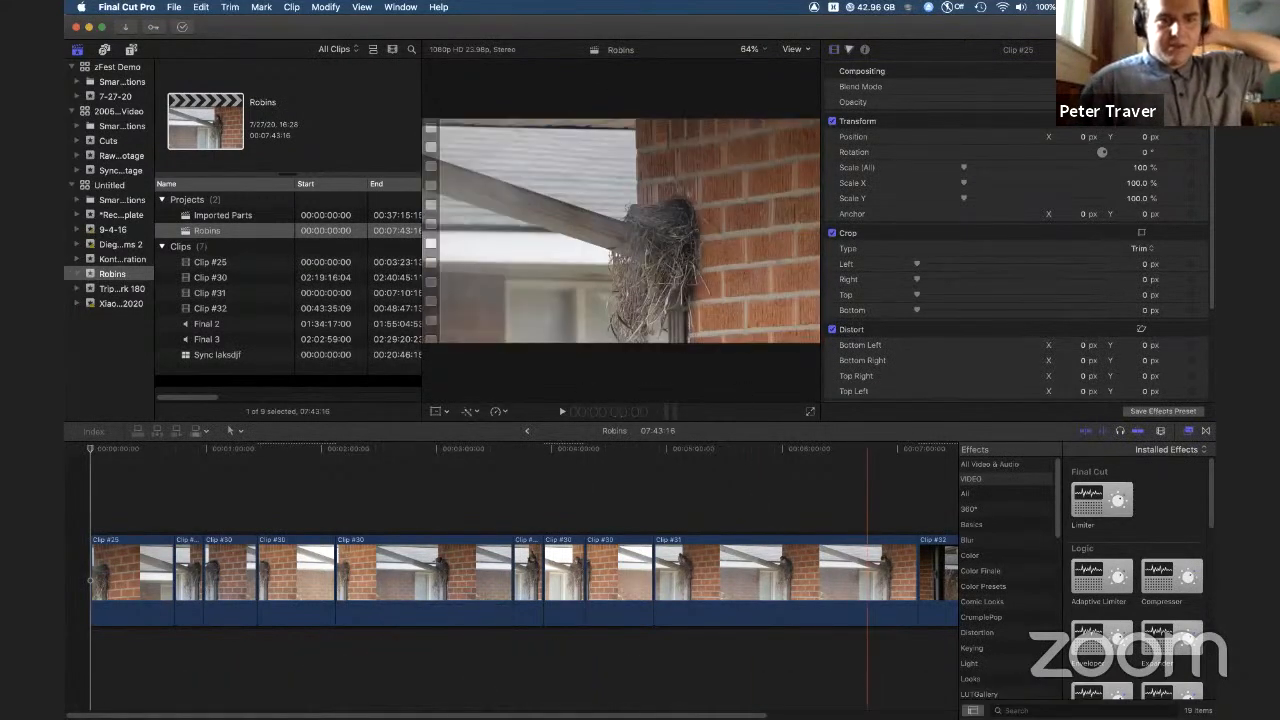
left_click(887, 673)
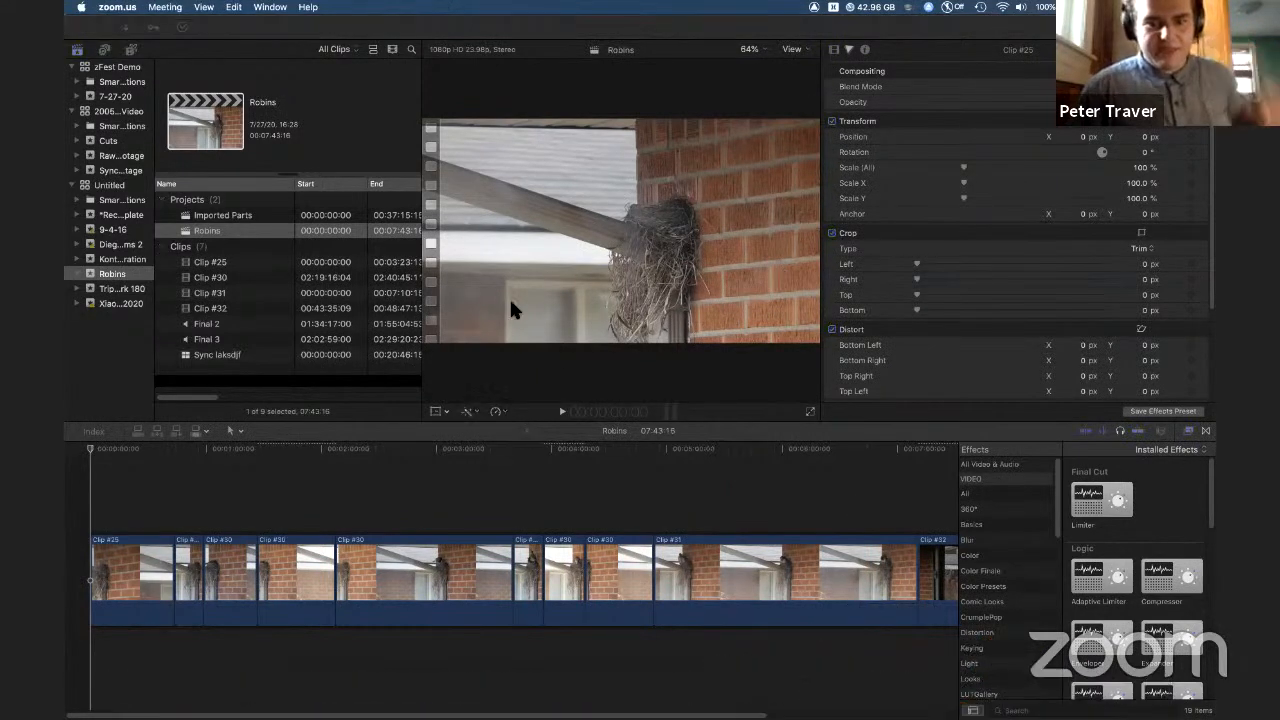
left_click(387, 178)
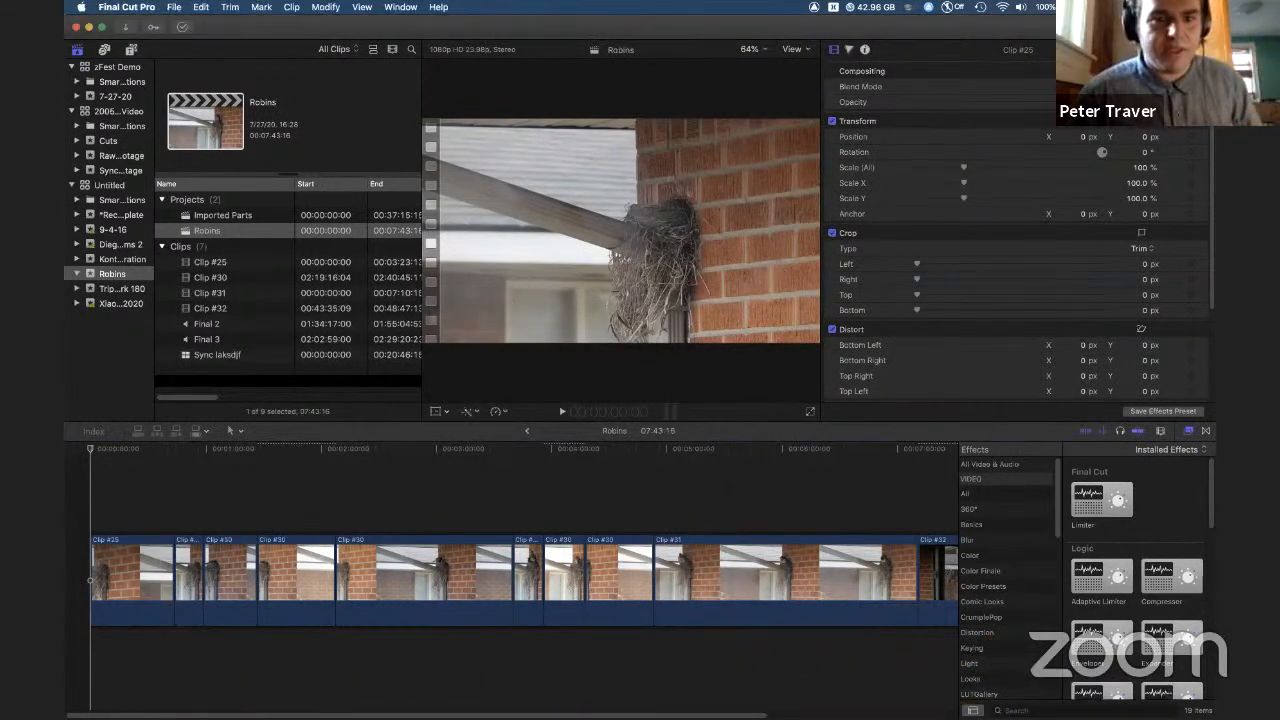